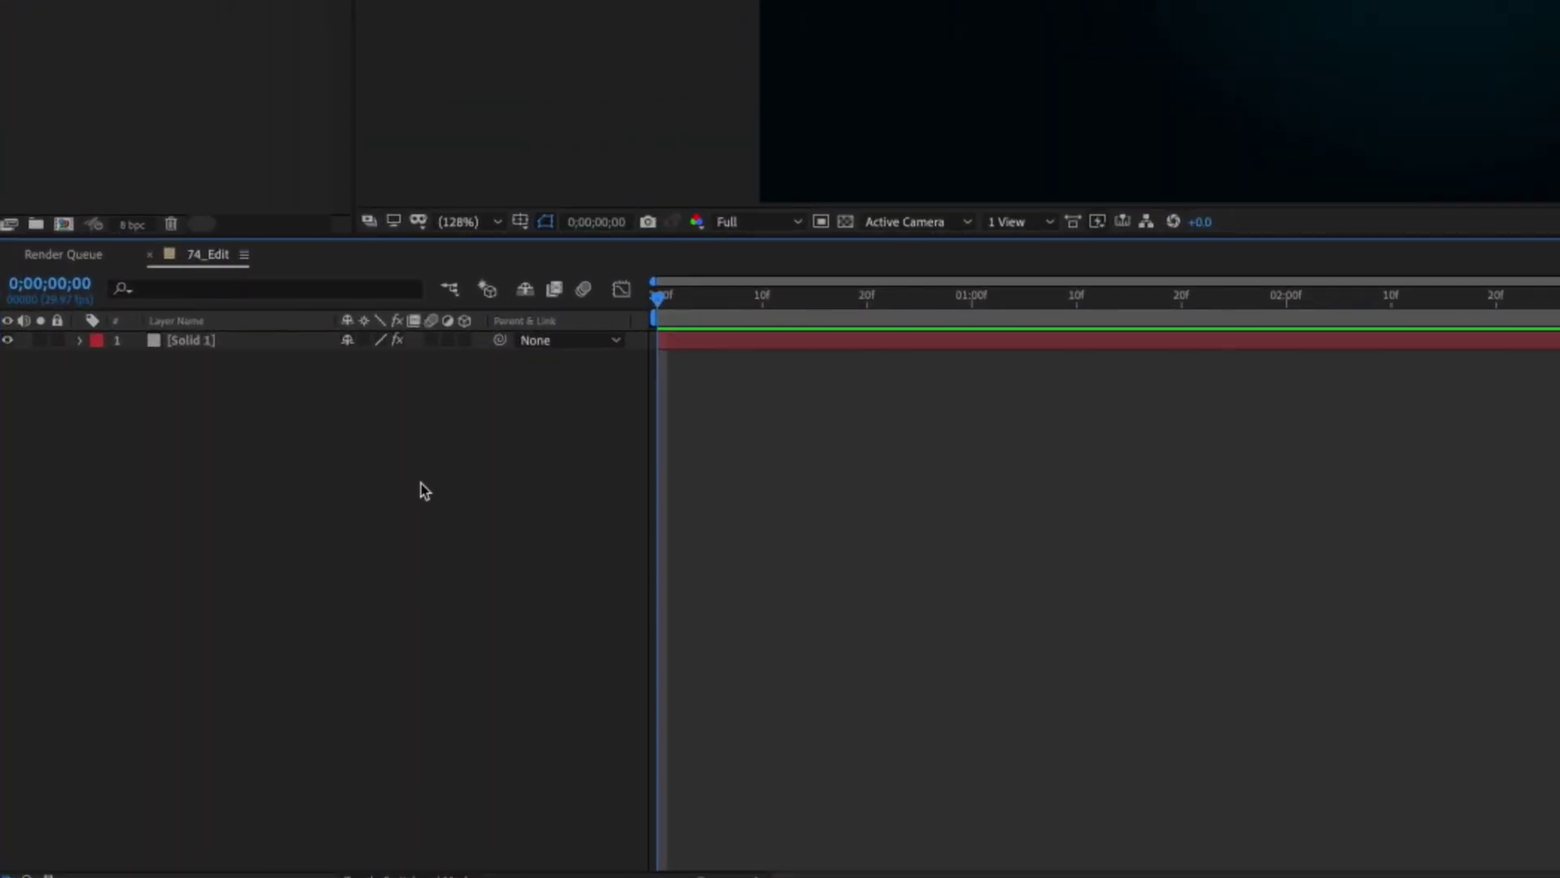
Step: Create a new shape layer above the solid and name it pentagon
right_click(421, 483)
mouse_move(480, 518)
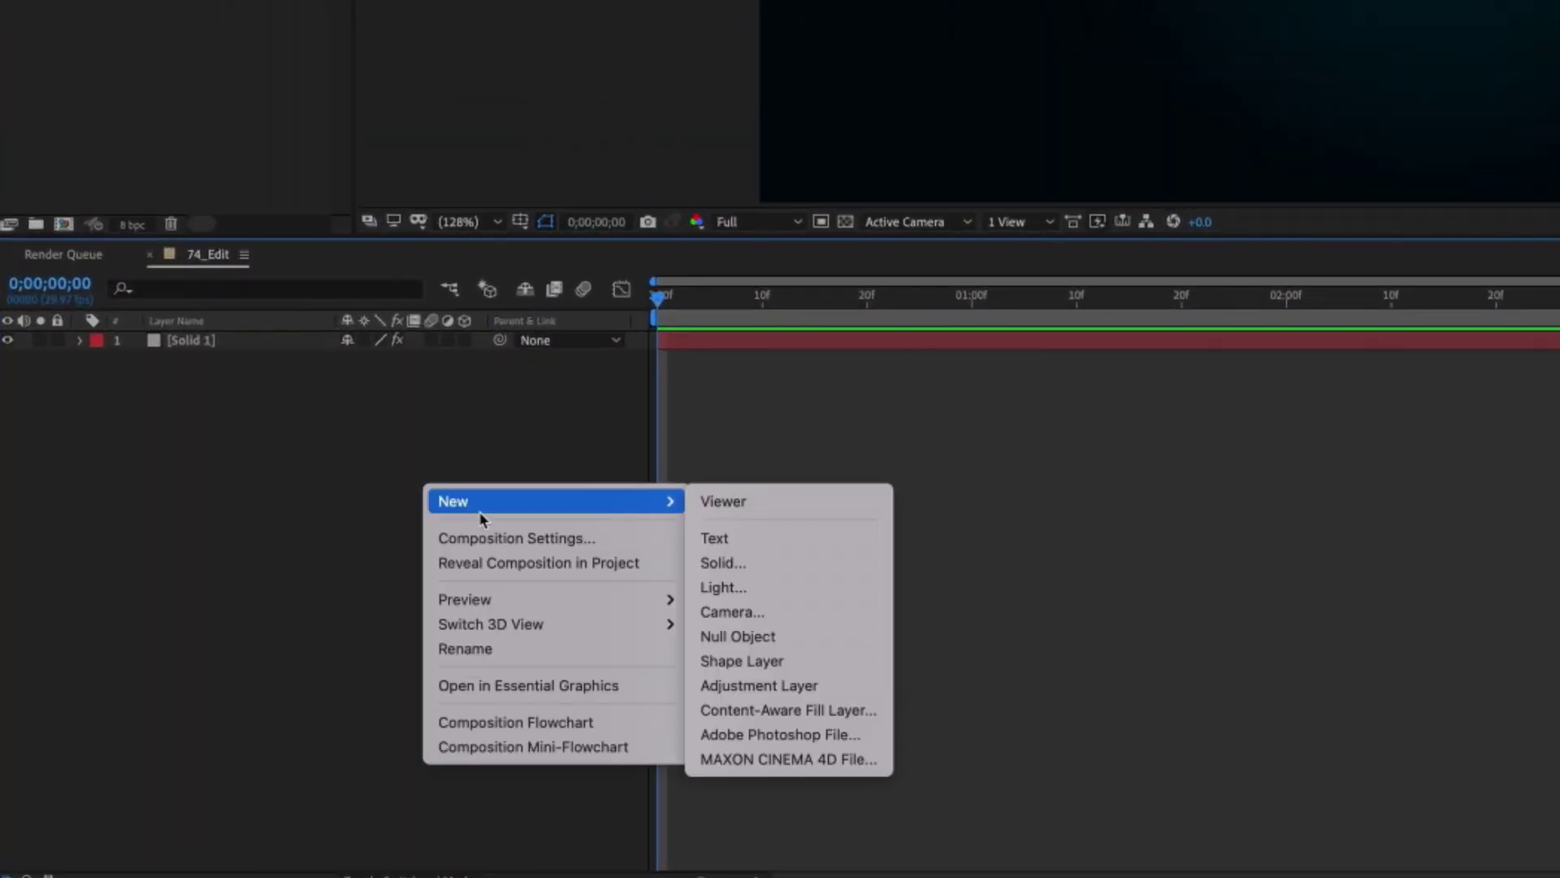
click(741, 659)
key(Return)
text(pentagon)
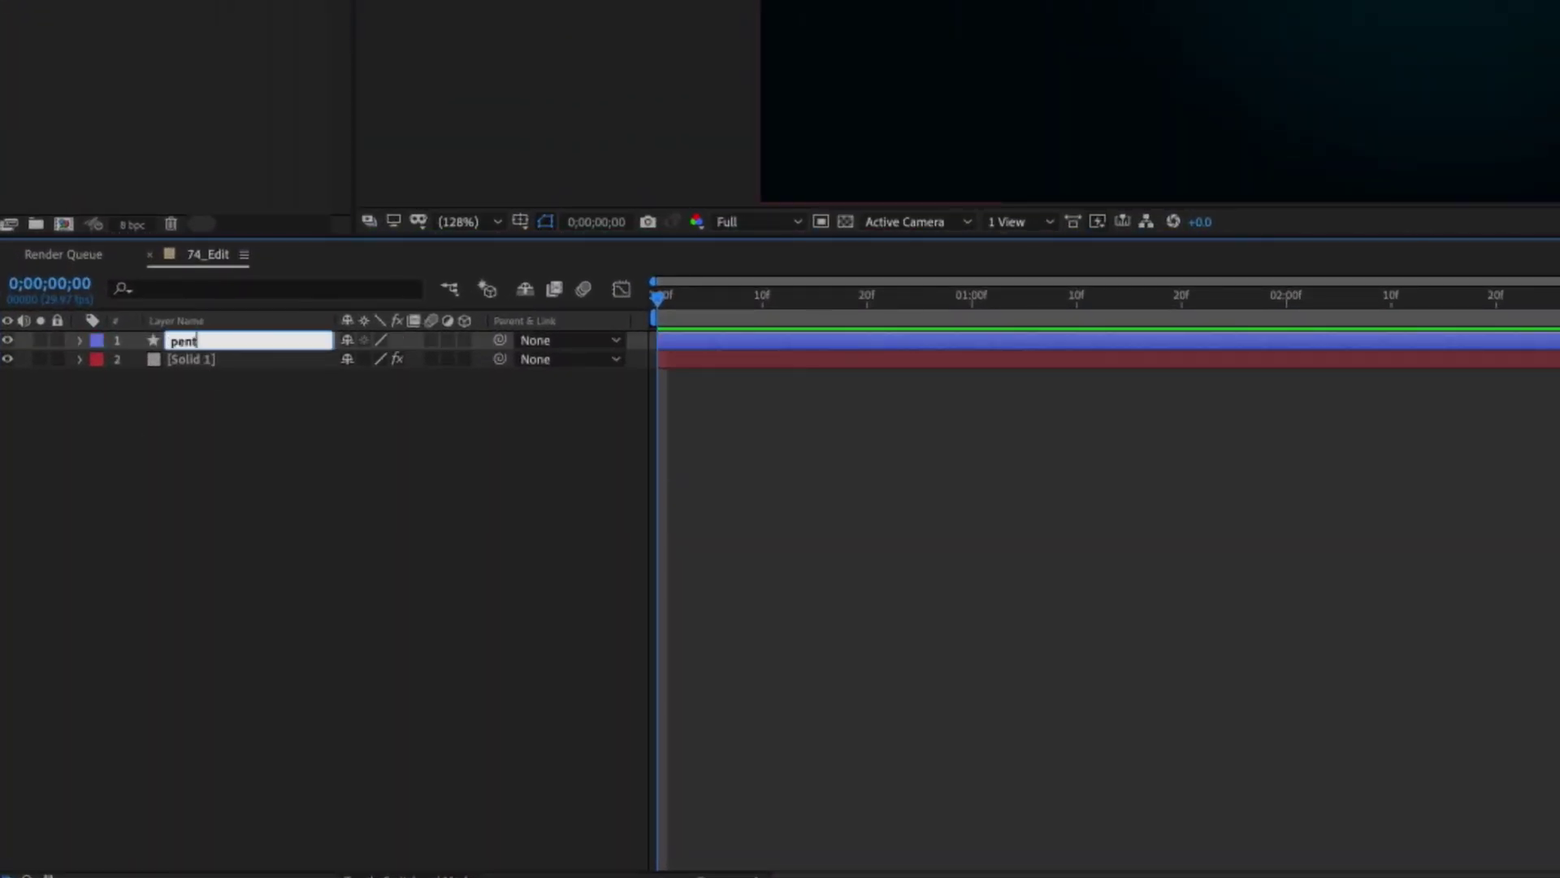
Step: Add a Polystar path and a Stroke to the contents of the pentagon shape layer
click(79, 340)
click(476, 359)
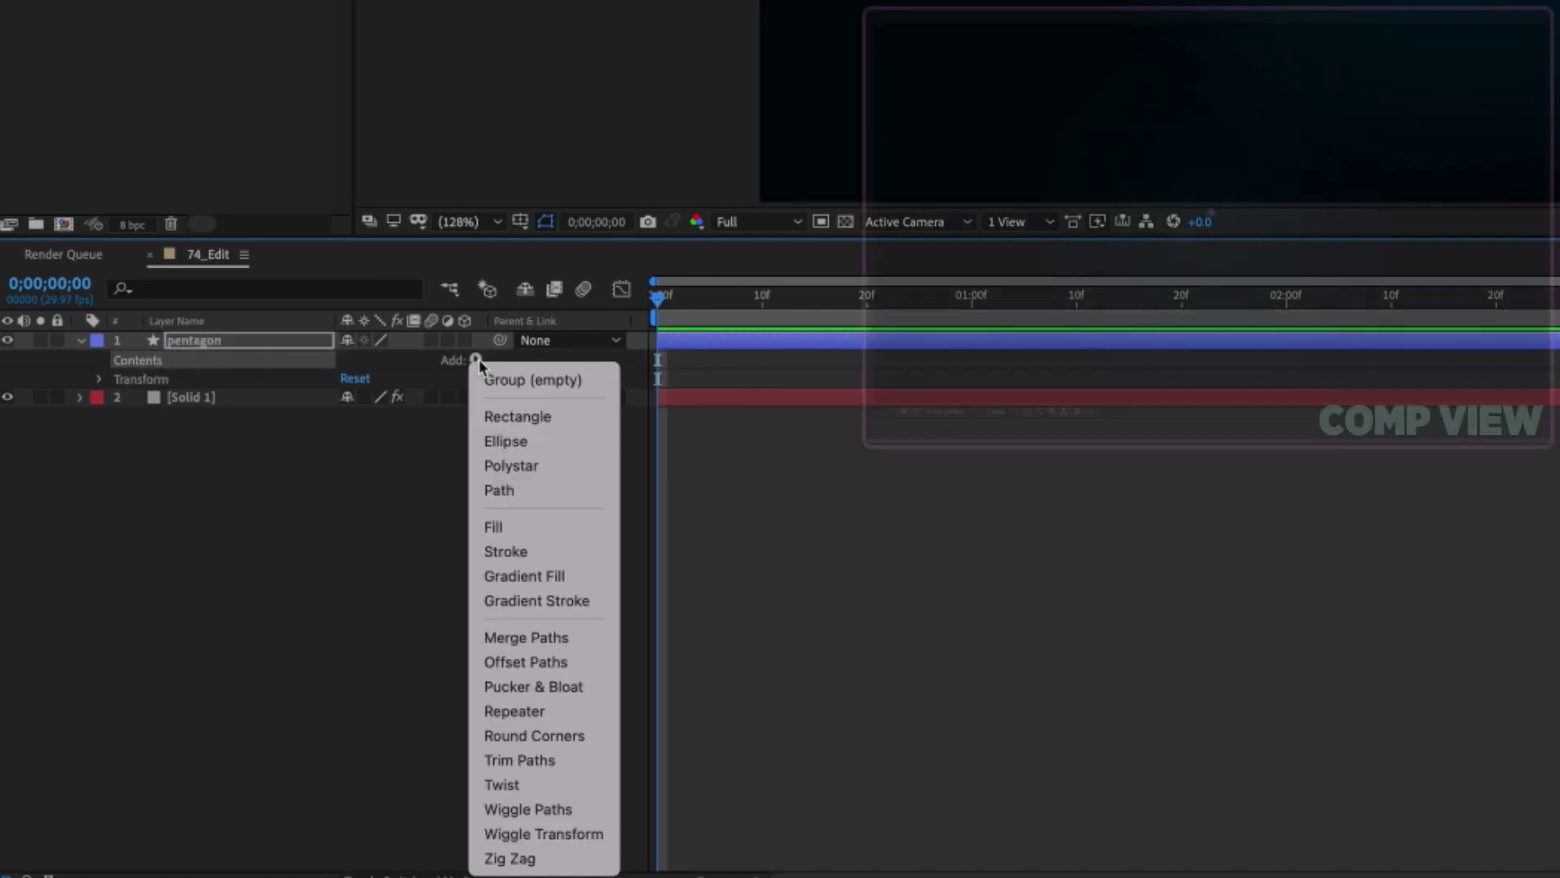
click(511, 465)
click(478, 360)
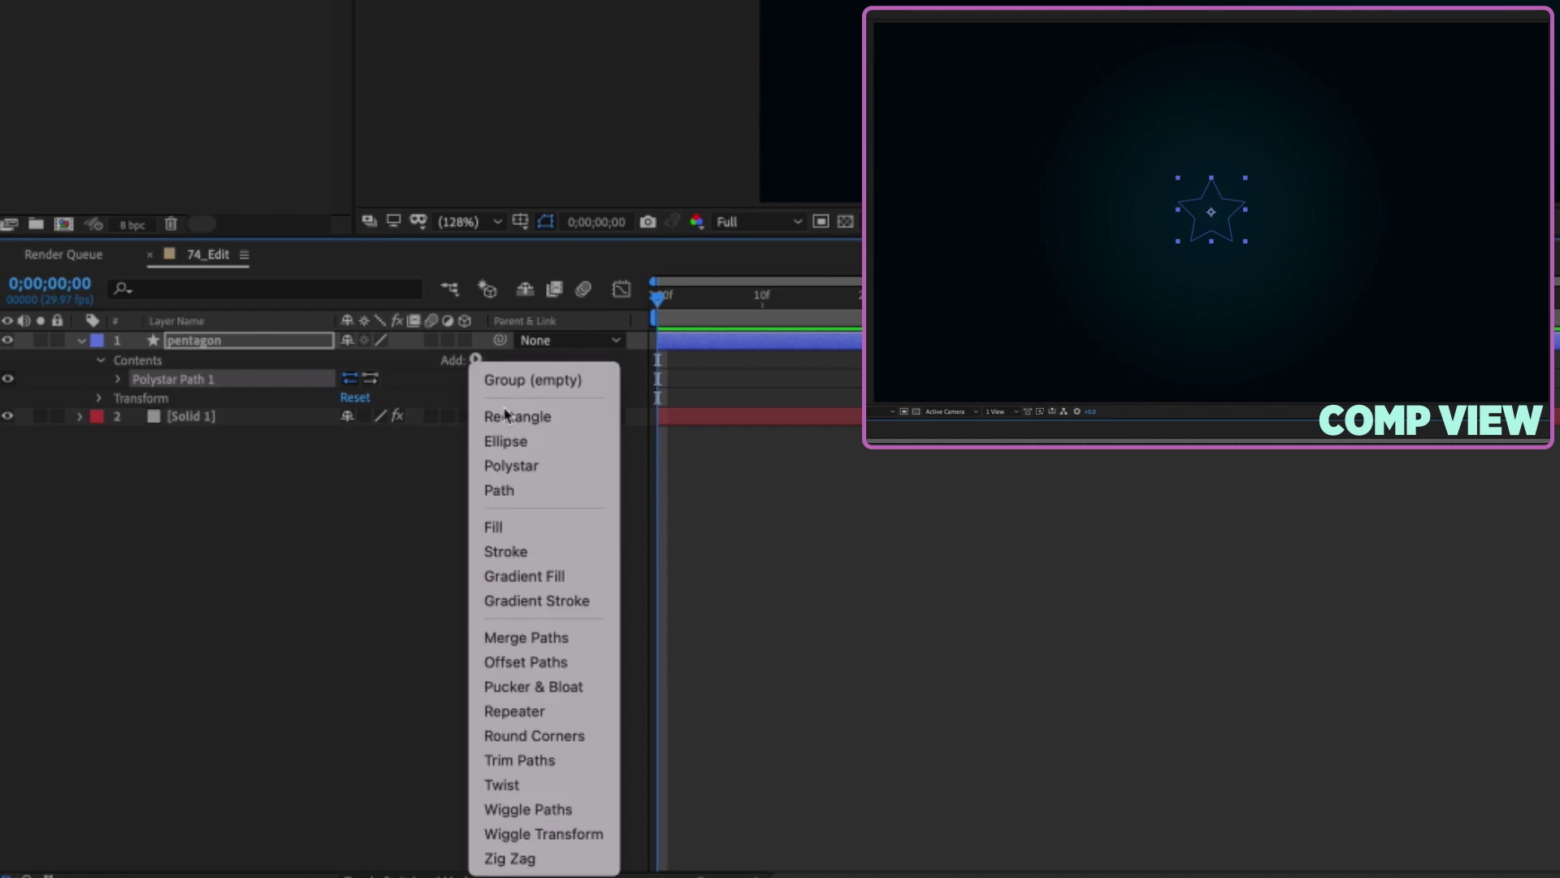
click(529, 551)
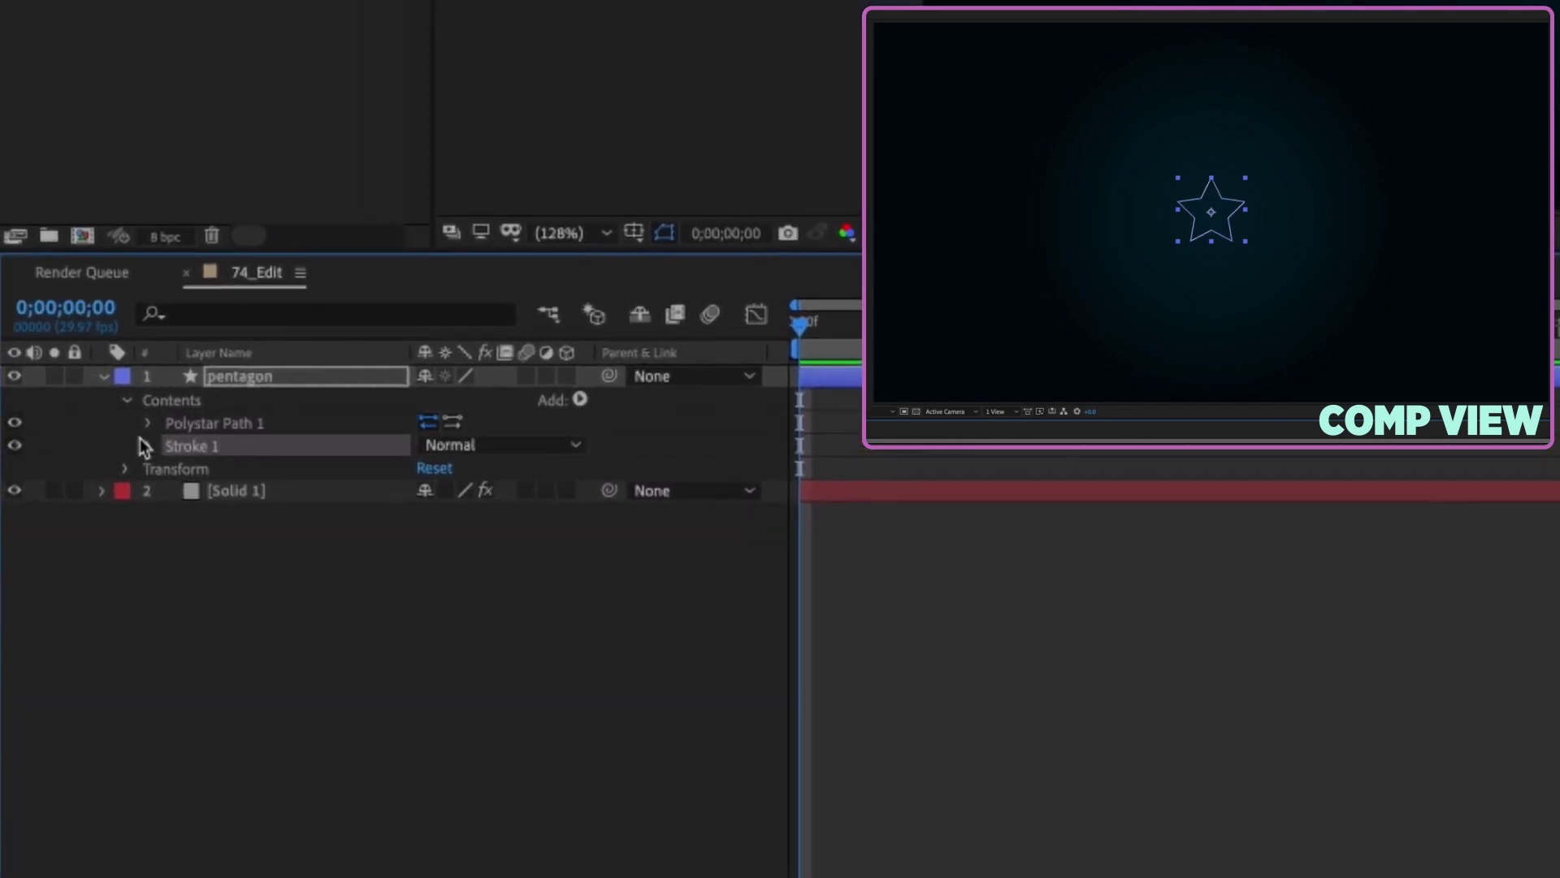
Step: Change the polystar's type to Polygon and enlarge its outer radius until the shape nearly spans the composition's width
click(119, 379)
click(236, 469)
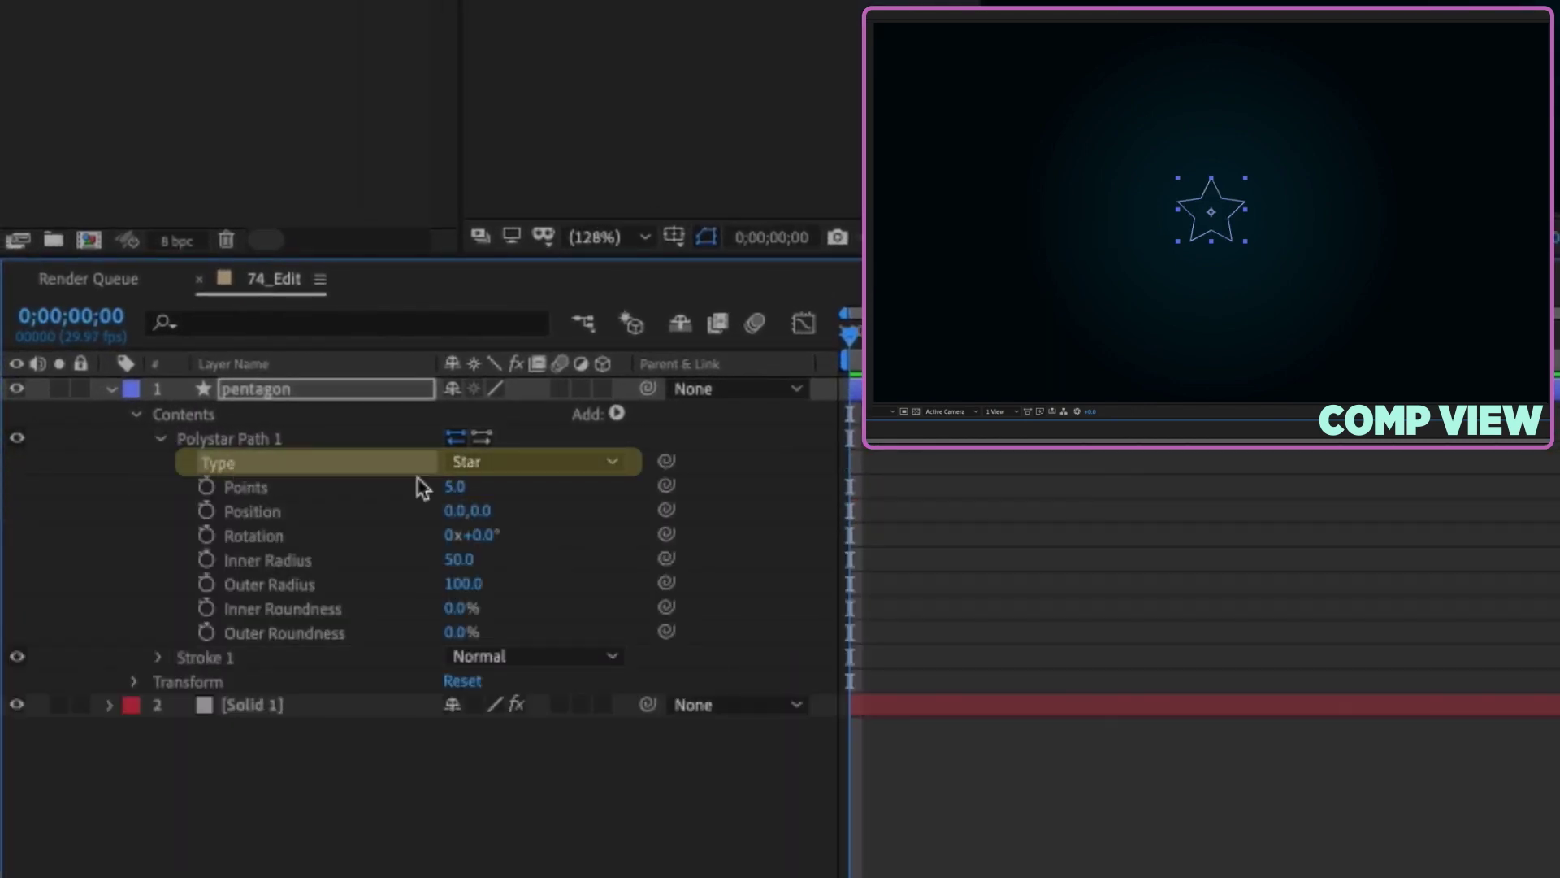
click(540, 463)
click(558, 522)
click(265, 567)
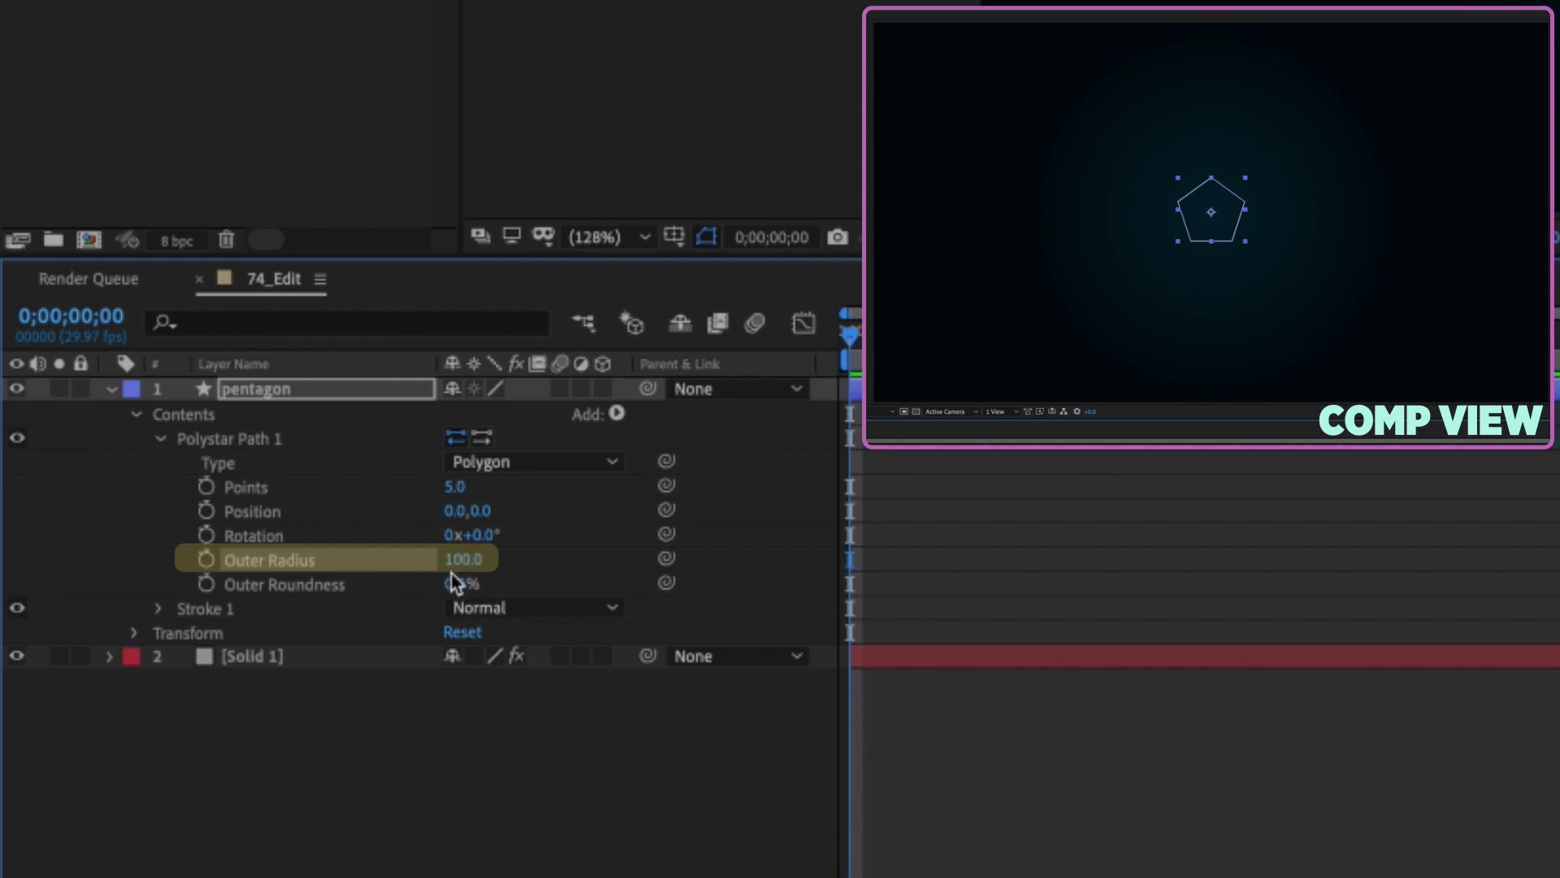
drag(463, 559, 780, 559)
Step: Set the pentagon's stroke width to 15 and its stroke colour to bright blue
click(159, 439)
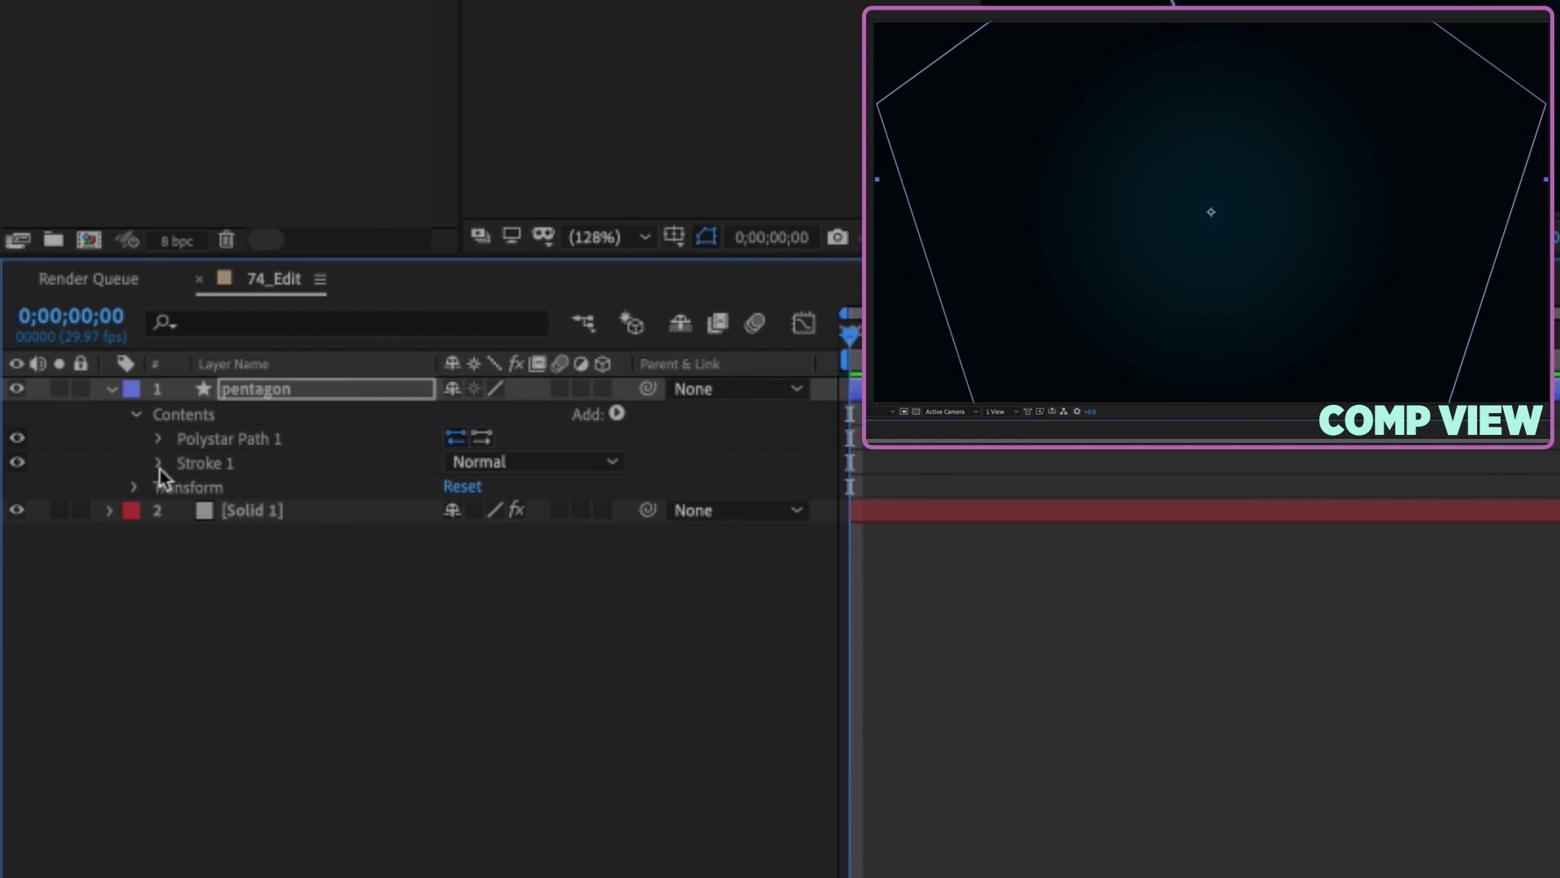
click(459, 559)
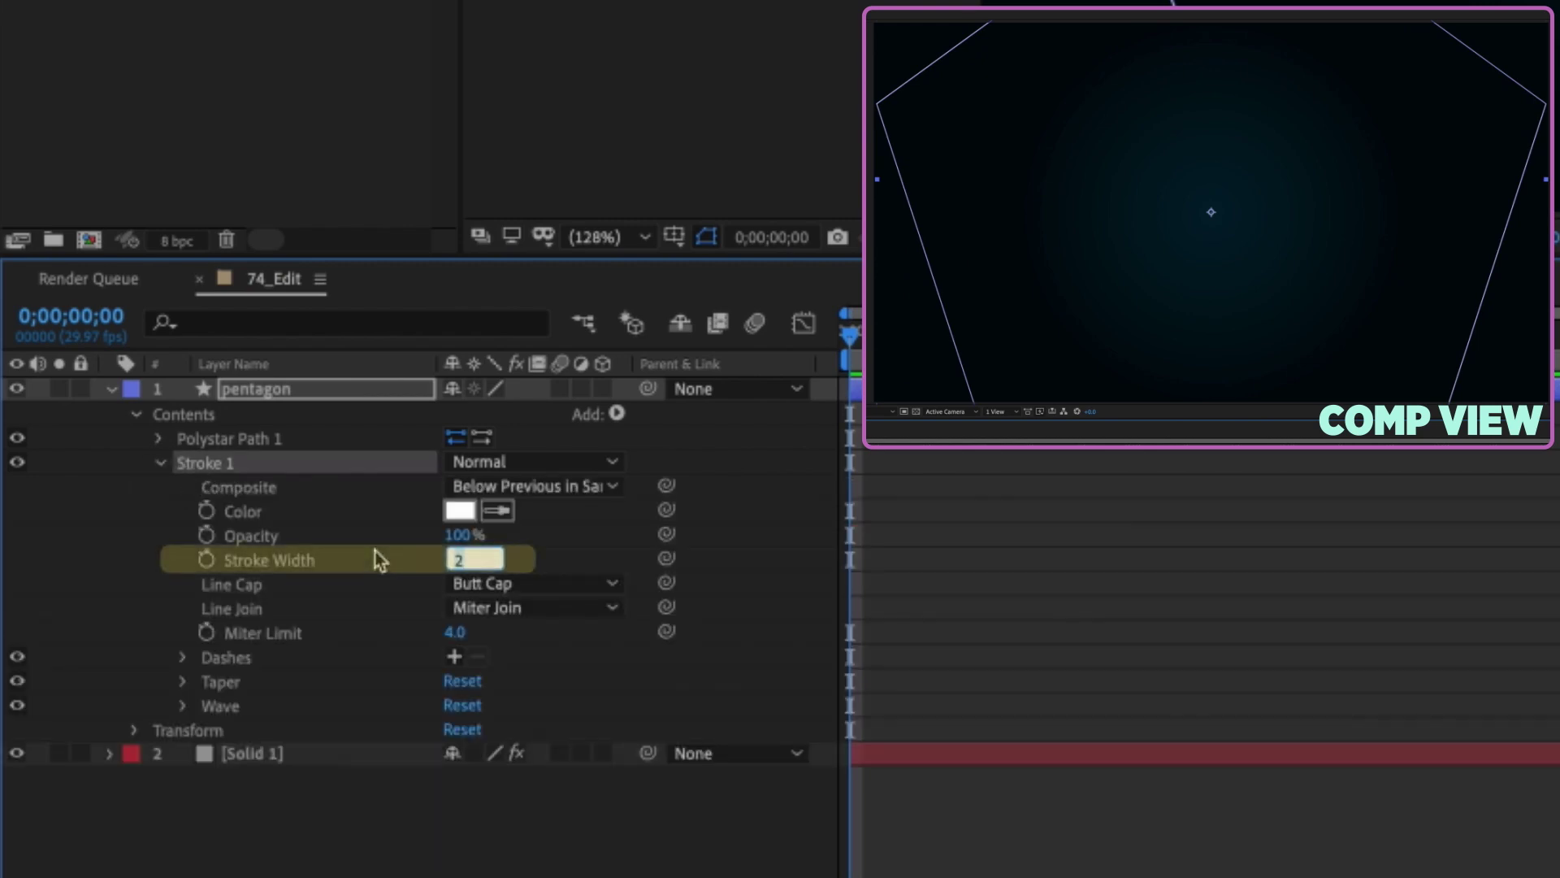
text(15)
click(252, 512)
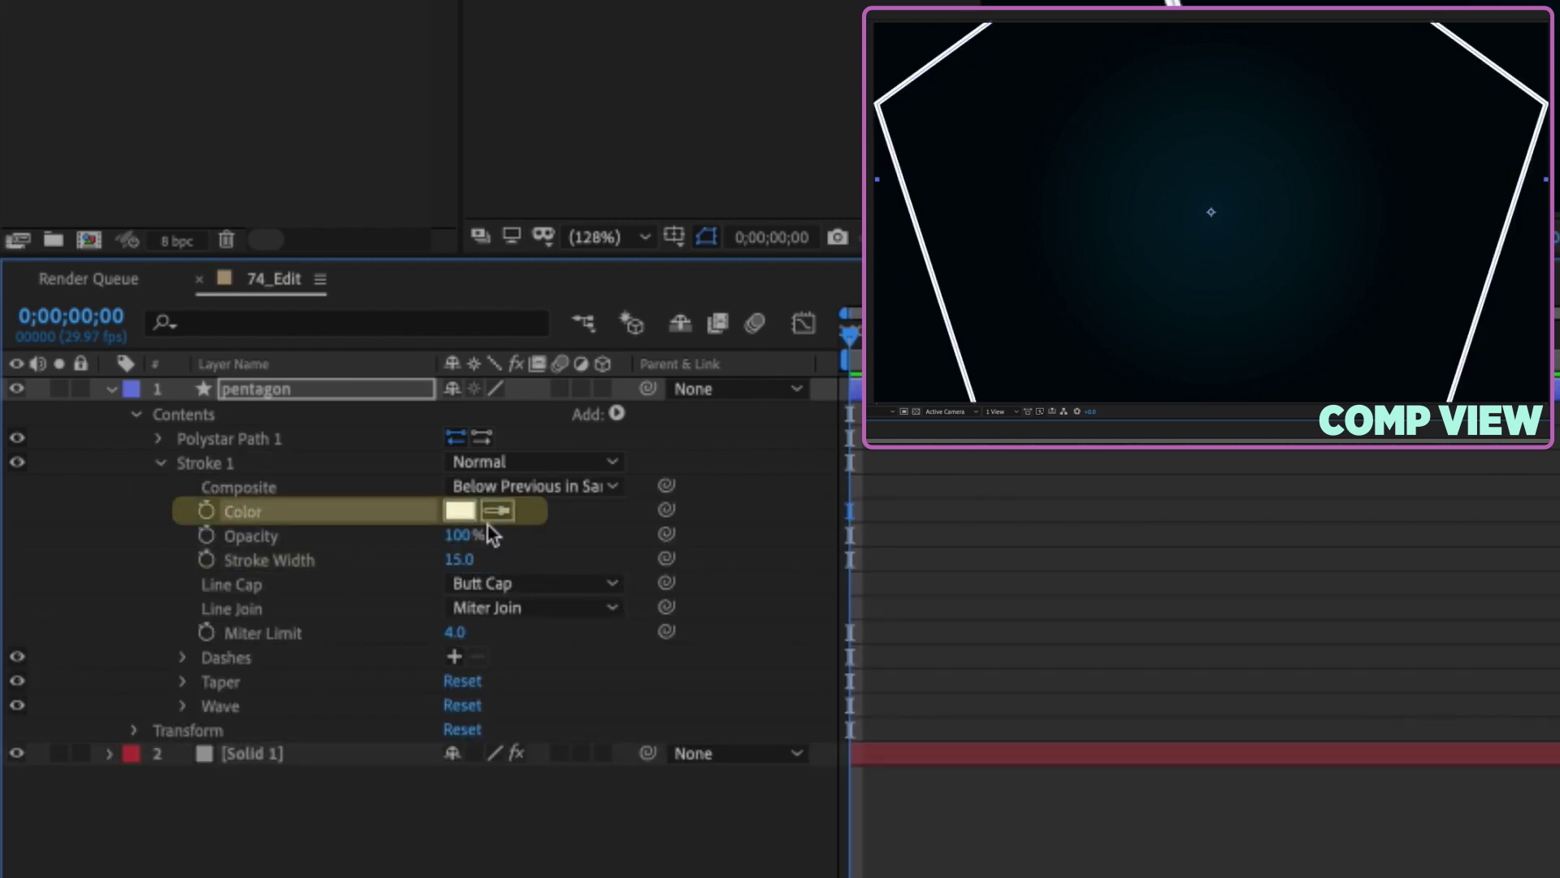
click(459, 510)
drag(1248, 206, 1248, 209)
drag(1217, 154, 1228, 144)
drag(1248, 210, 1248, 205)
click(1328, 147)
Step: Add a Repeater to the pentagon layer's contents and reveal its properties
click(653, 414)
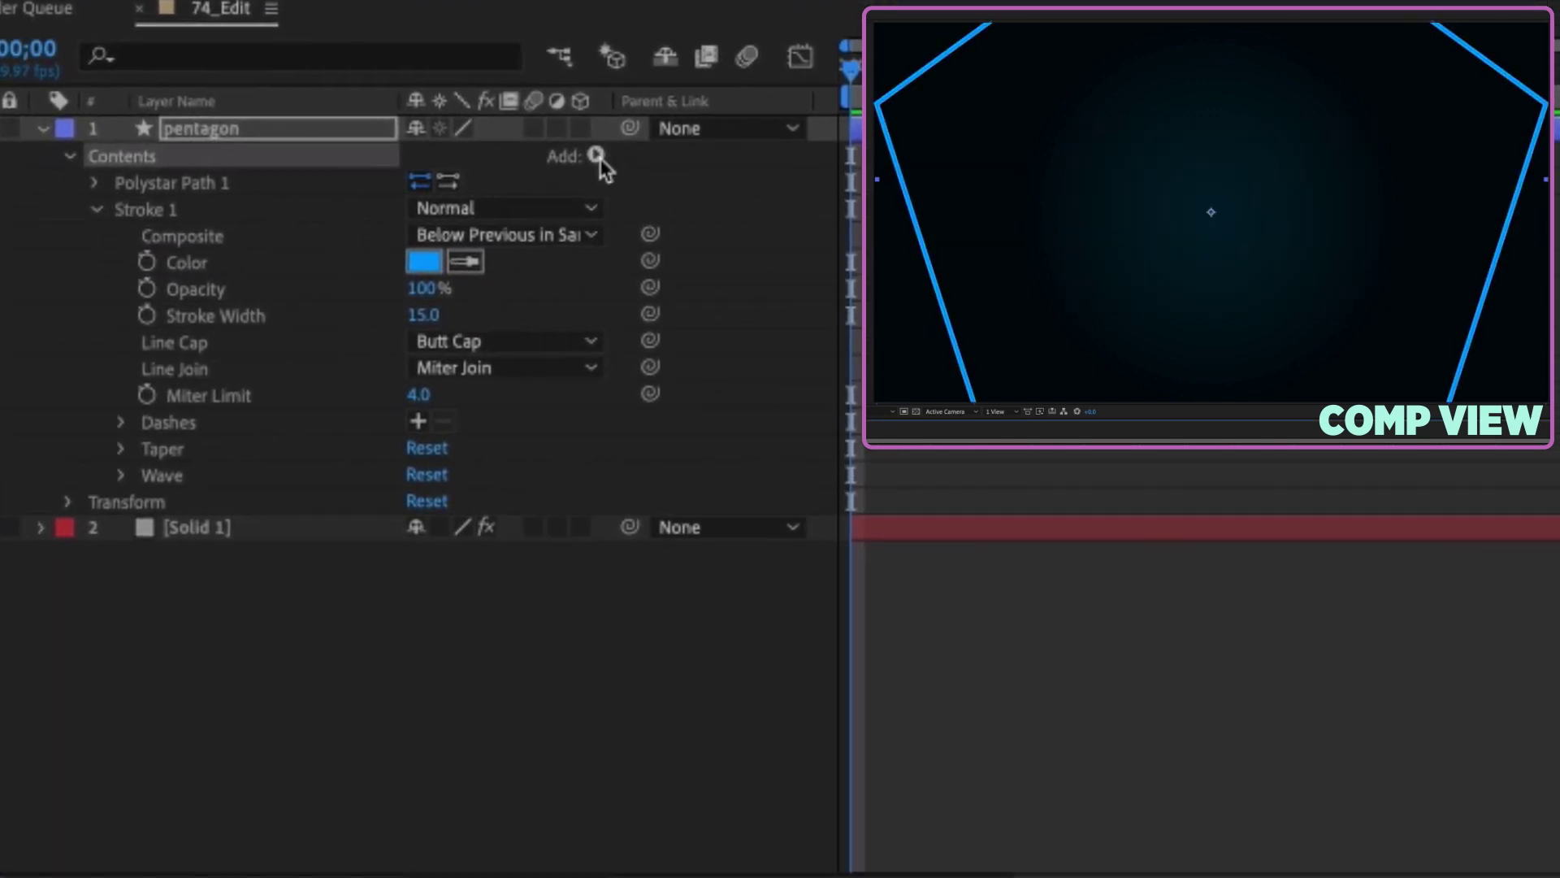
click(598, 156)
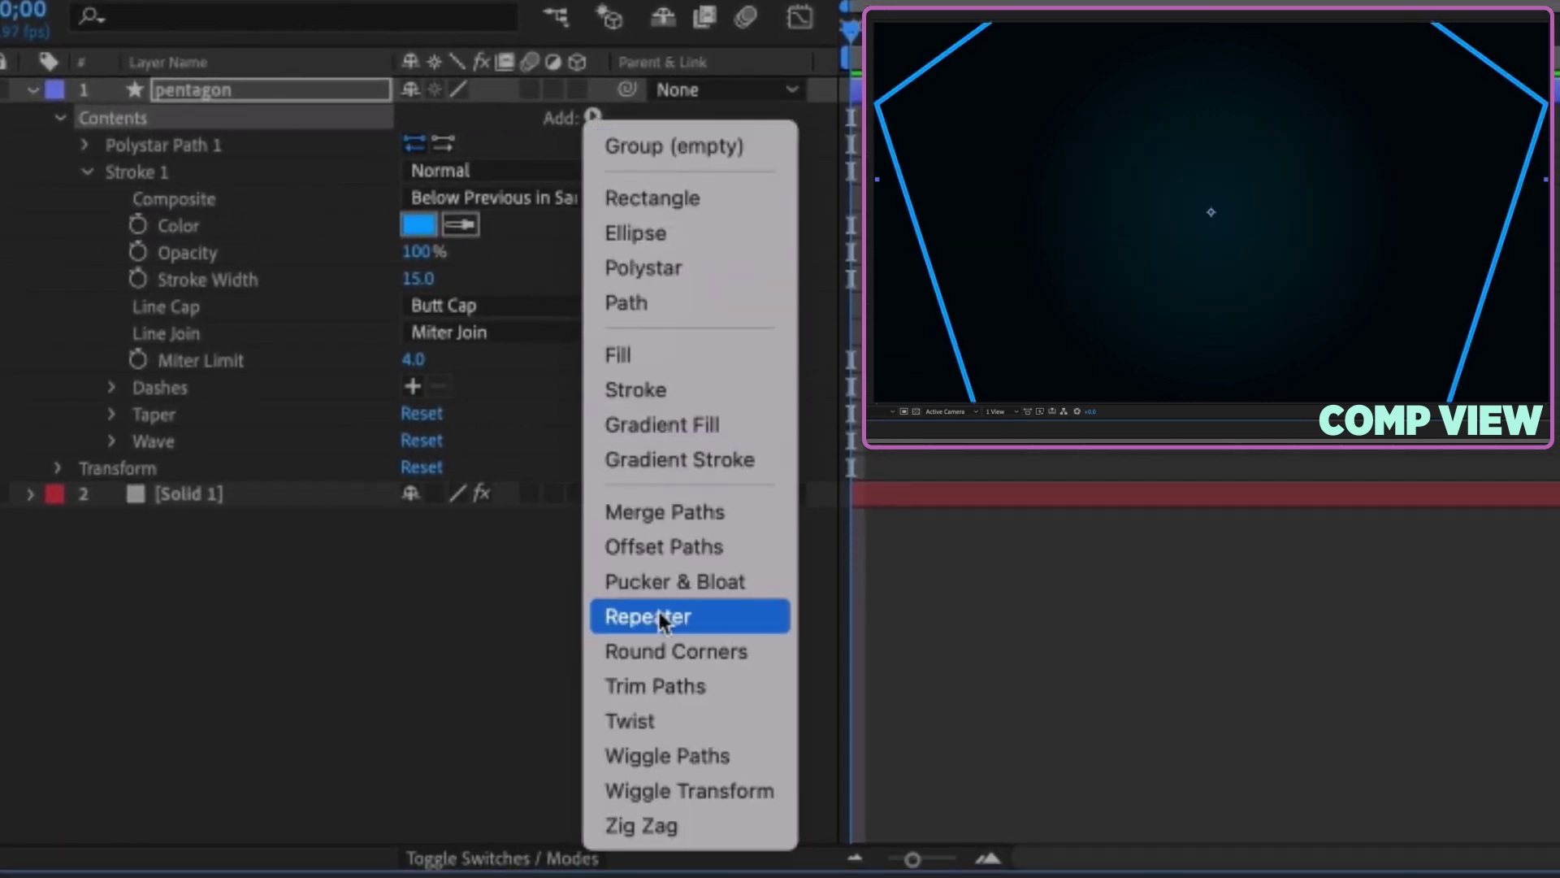
click(657, 610)
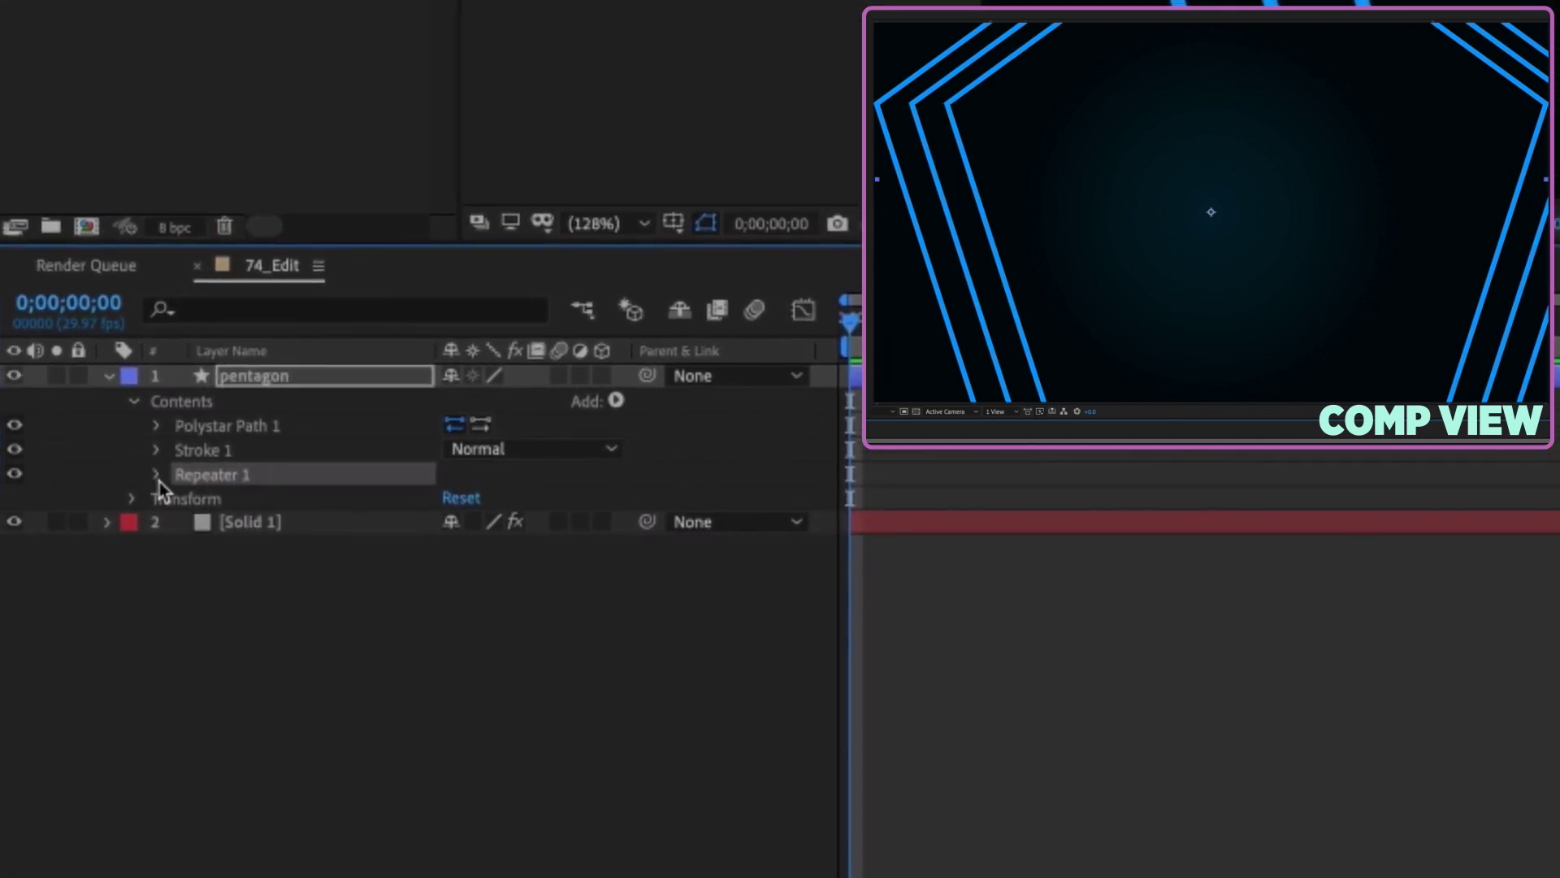
click(87, 198)
click(195, 510)
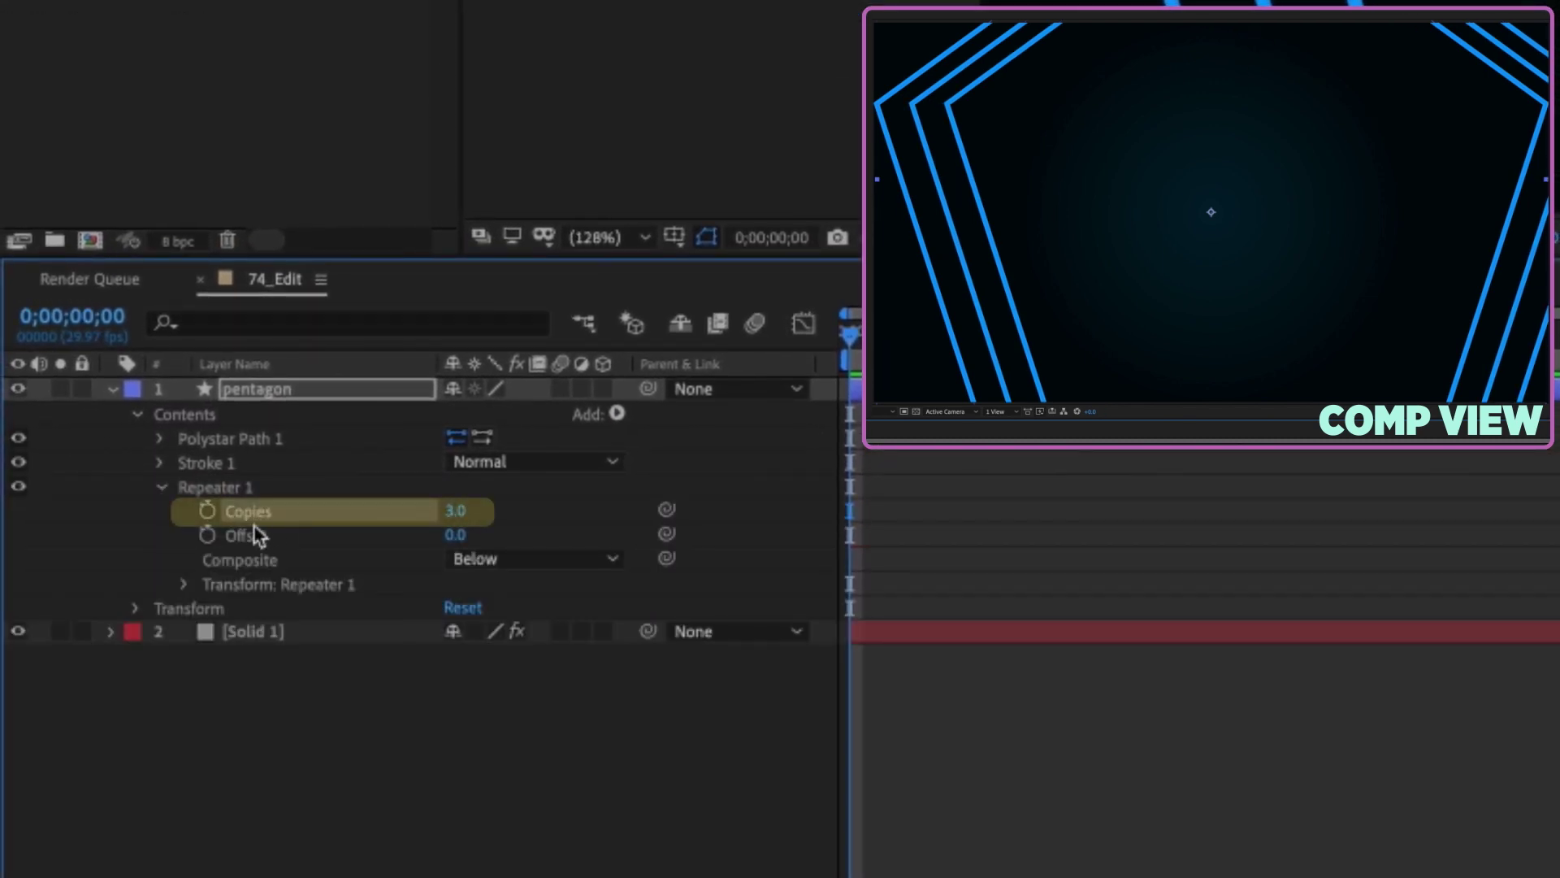
Step: Set the Position in the repeater's own transform to 0.0,0.0
click(182, 585)
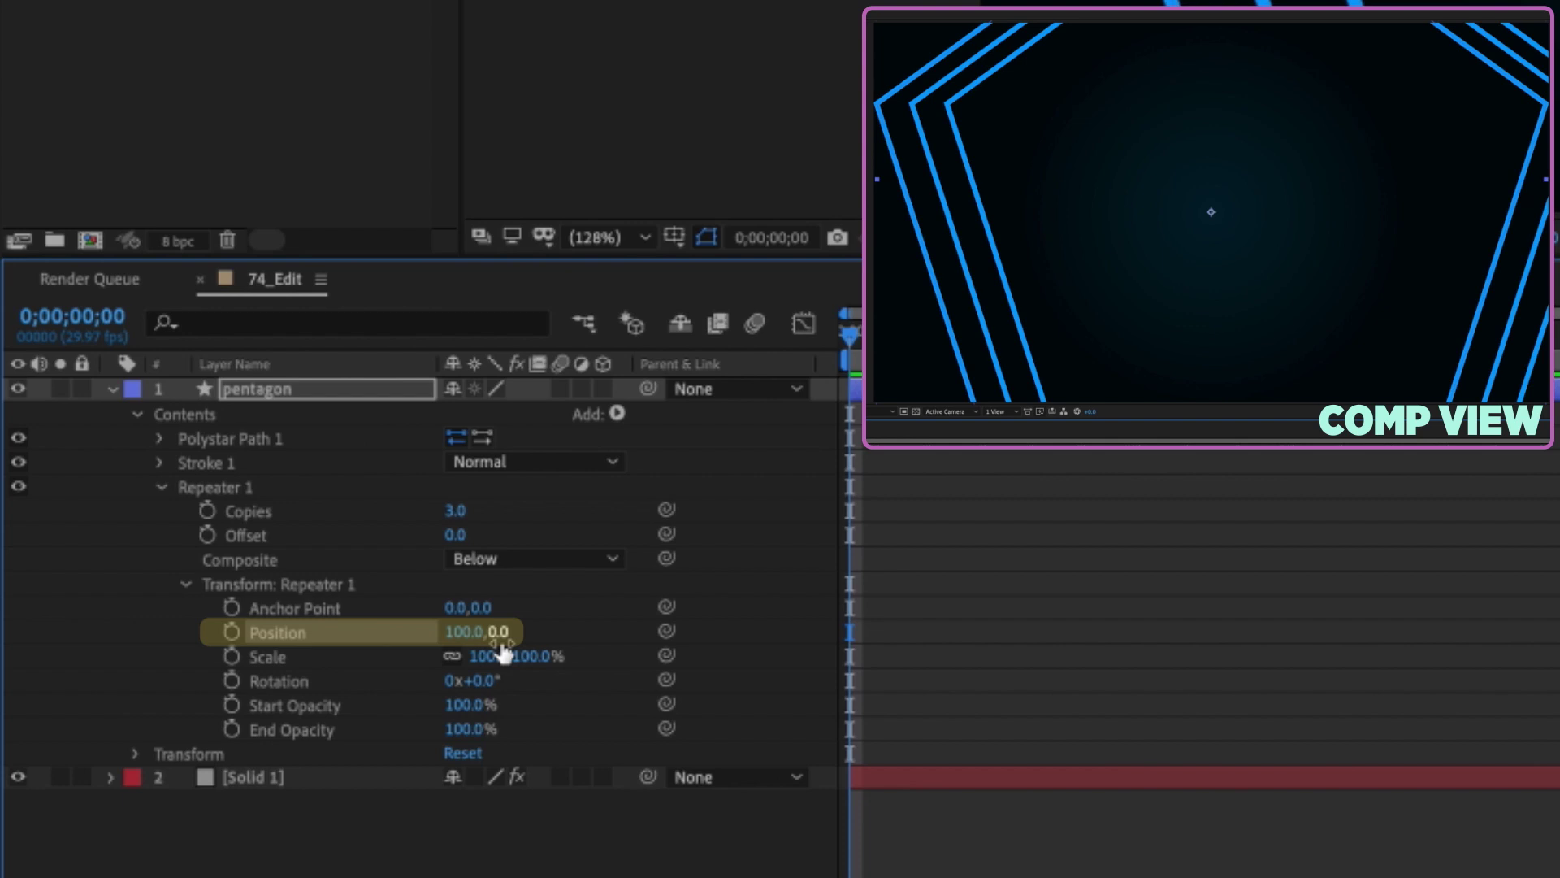
click(467, 632)
text(0)
key(Return)
click(746, 589)
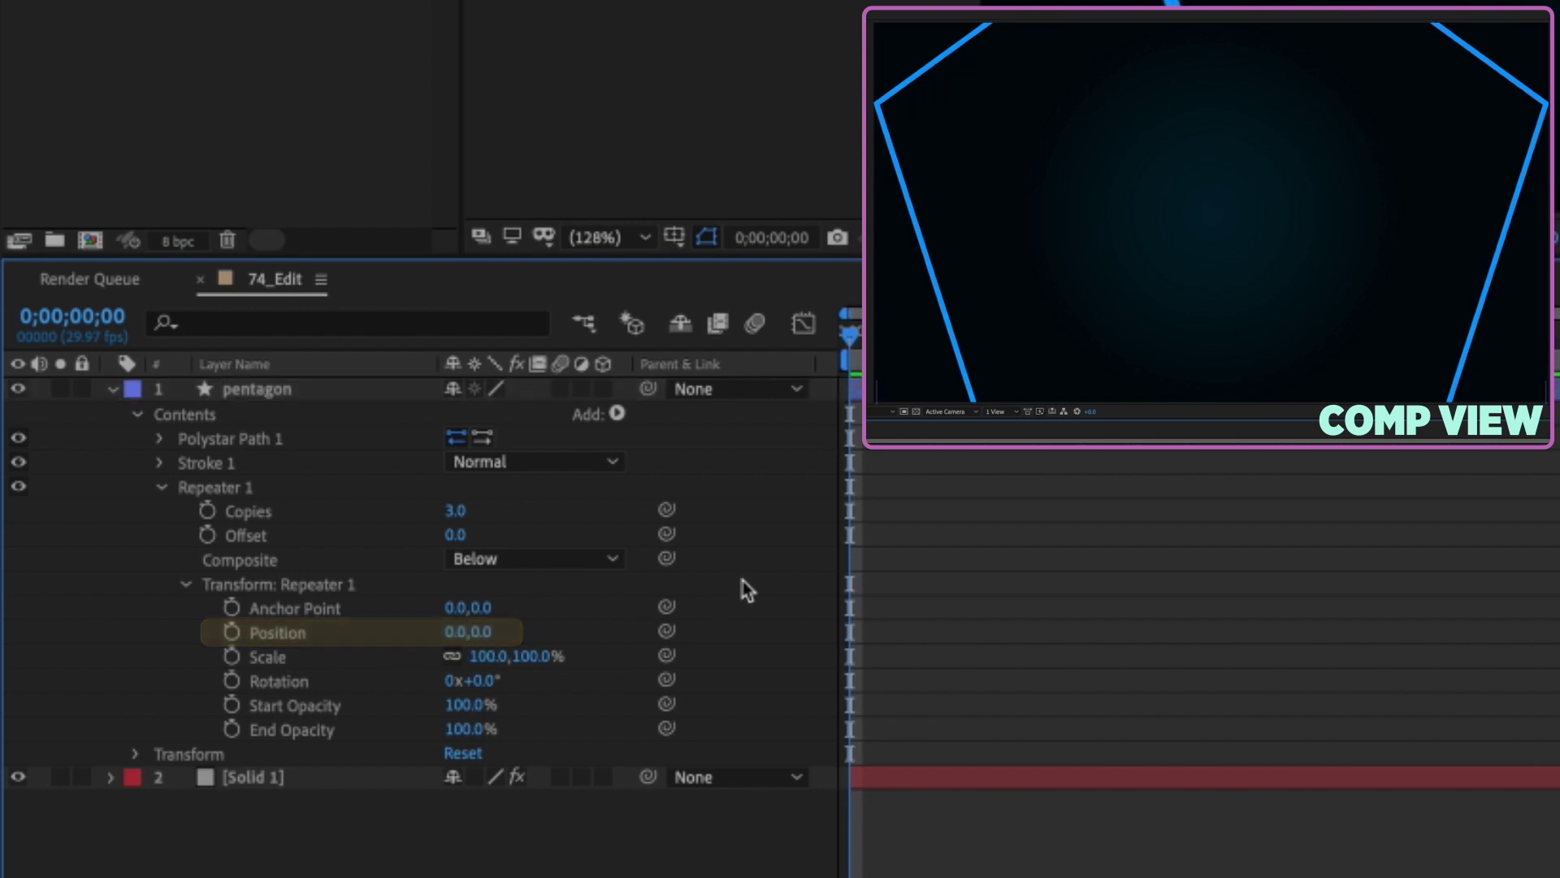
Step: Set the Scale in the repeater's transform, not the layer's transform, to 50%
click(270, 659)
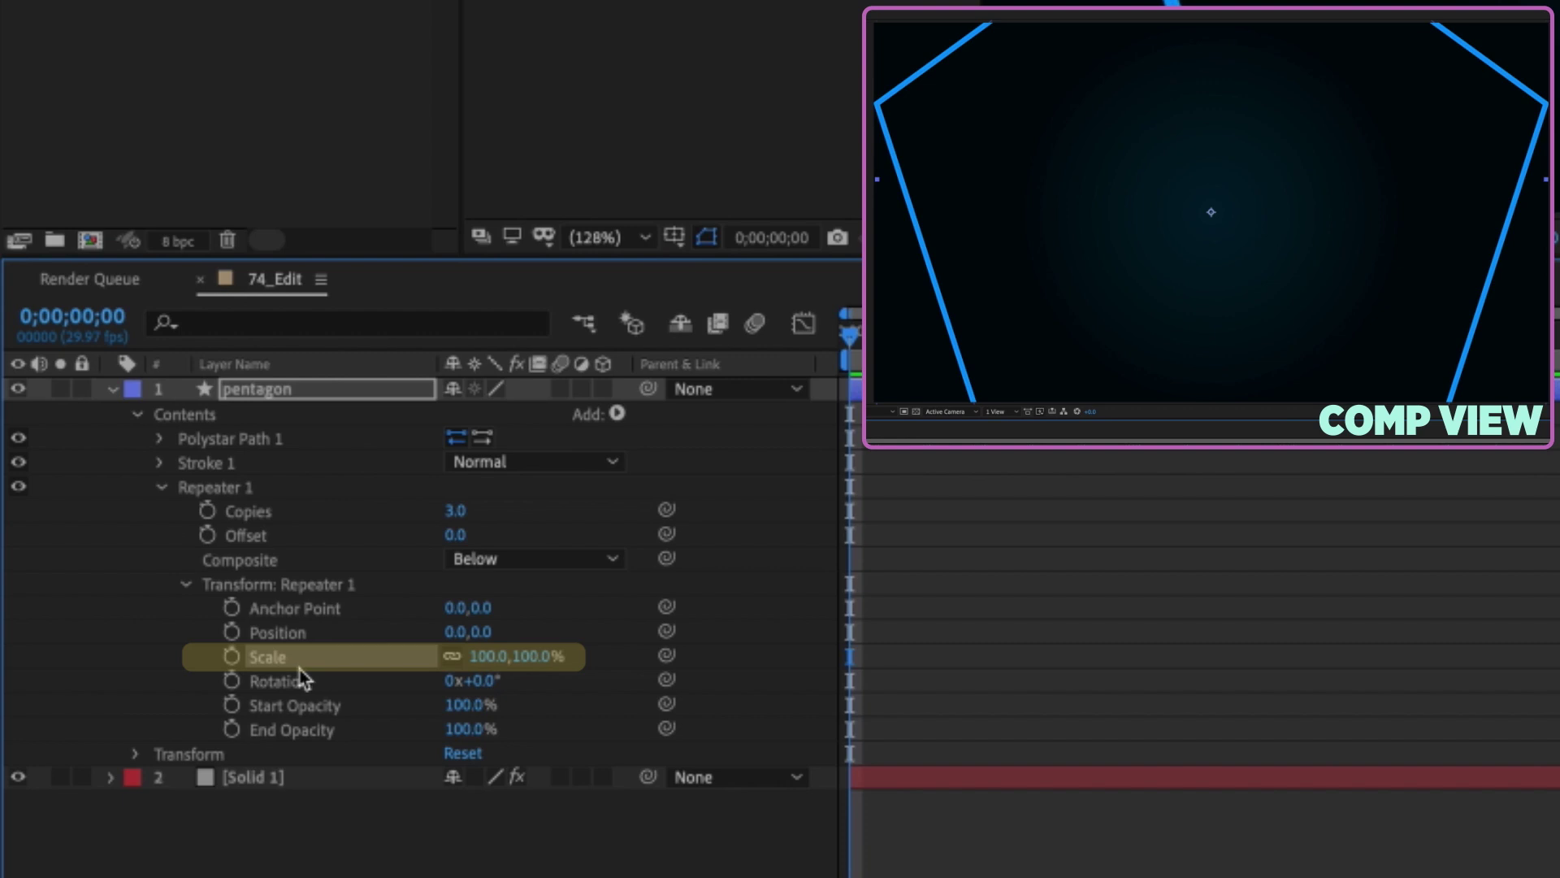
click(247, 586)
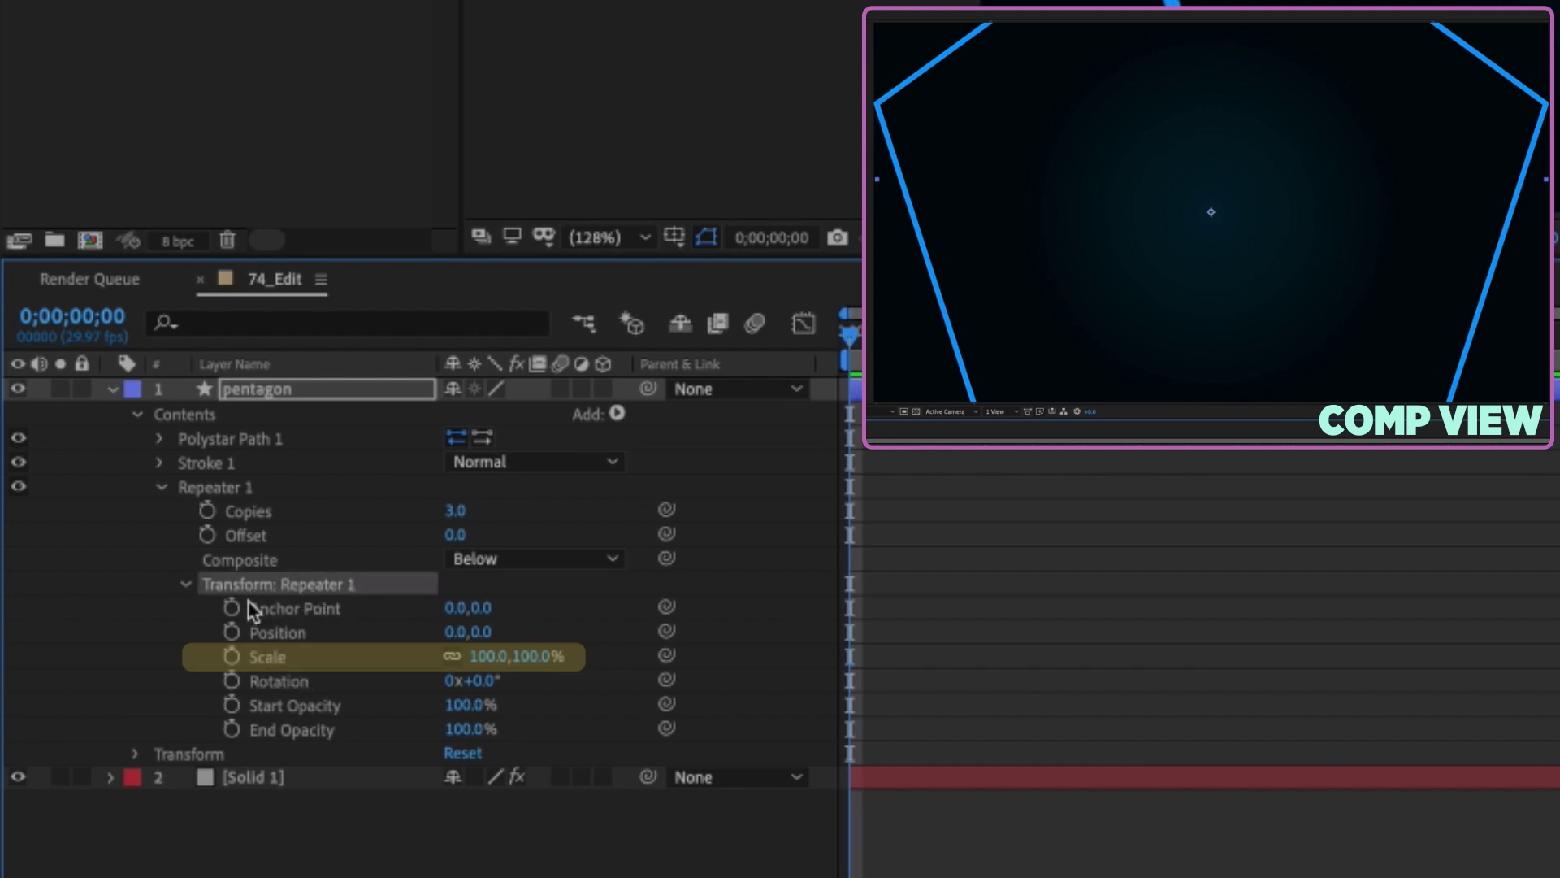
click(146, 754)
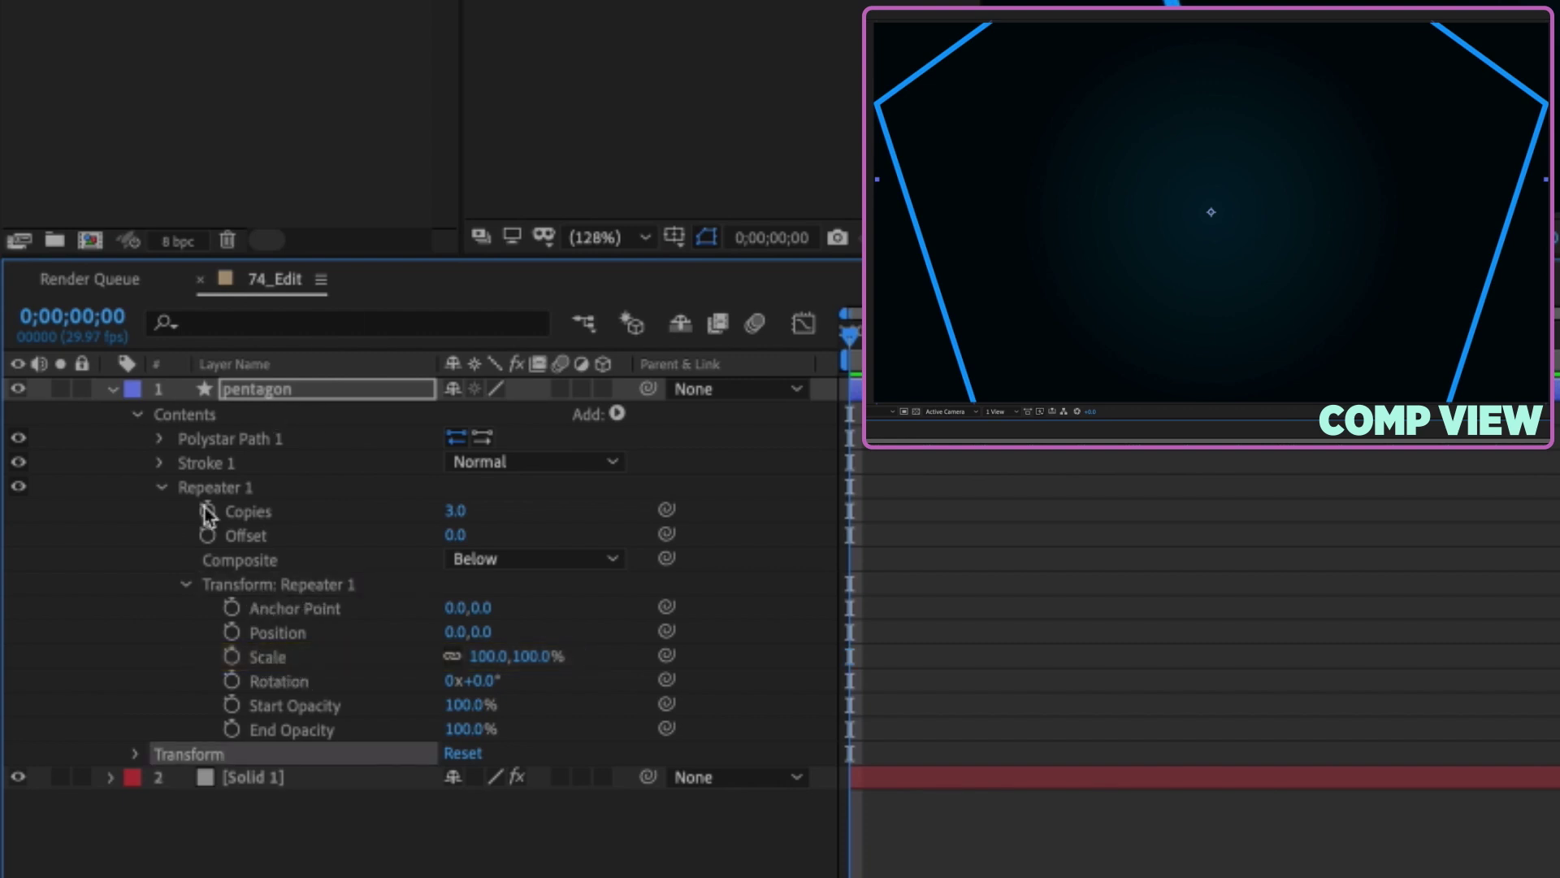
click(135, 755)
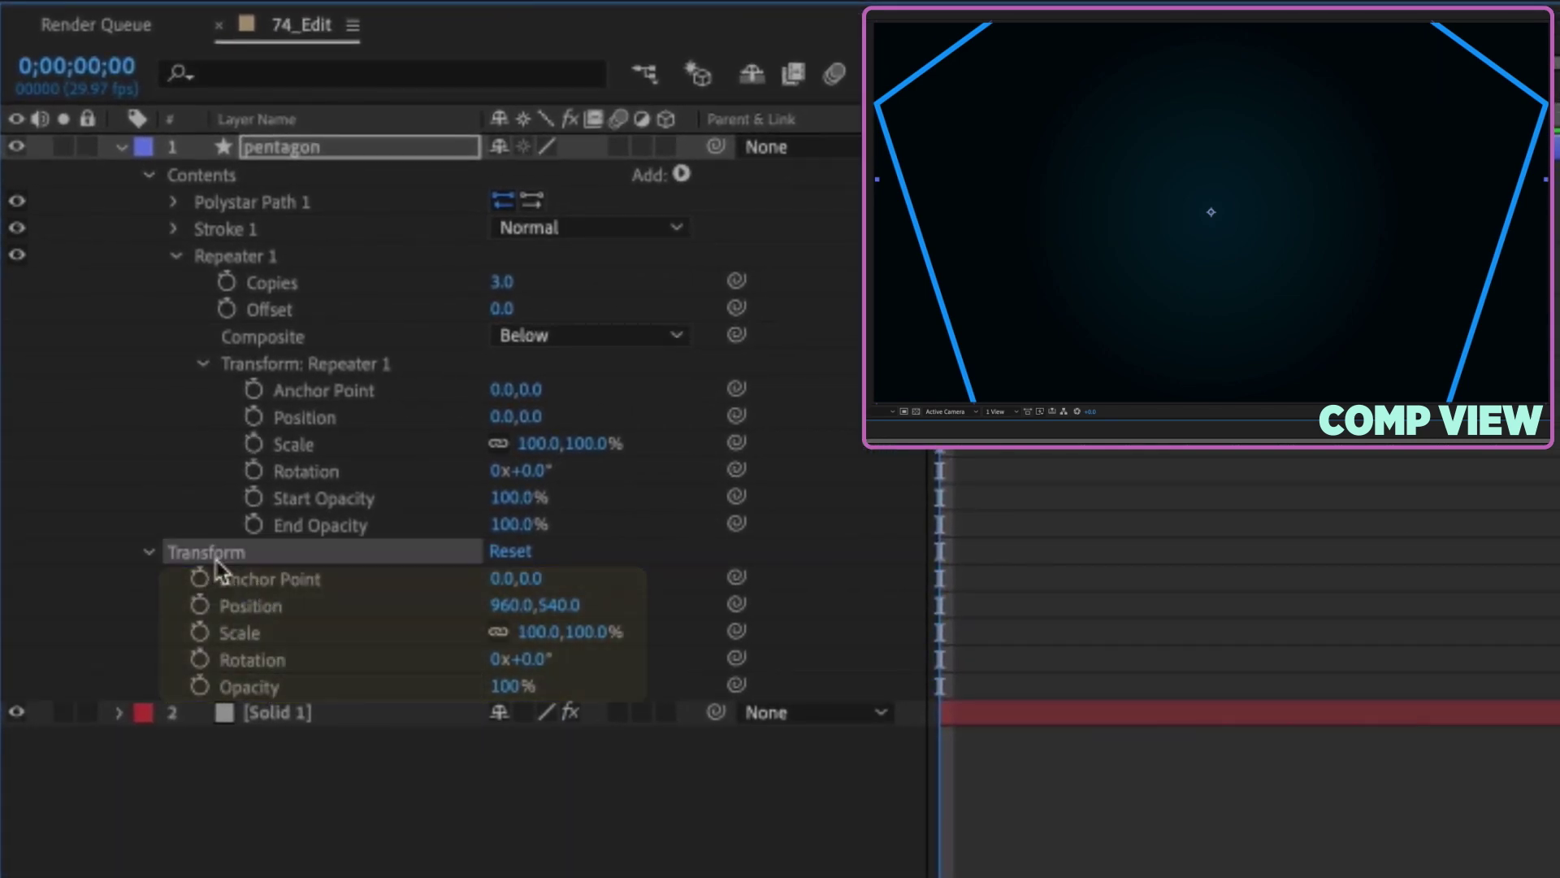
click(148, 553)
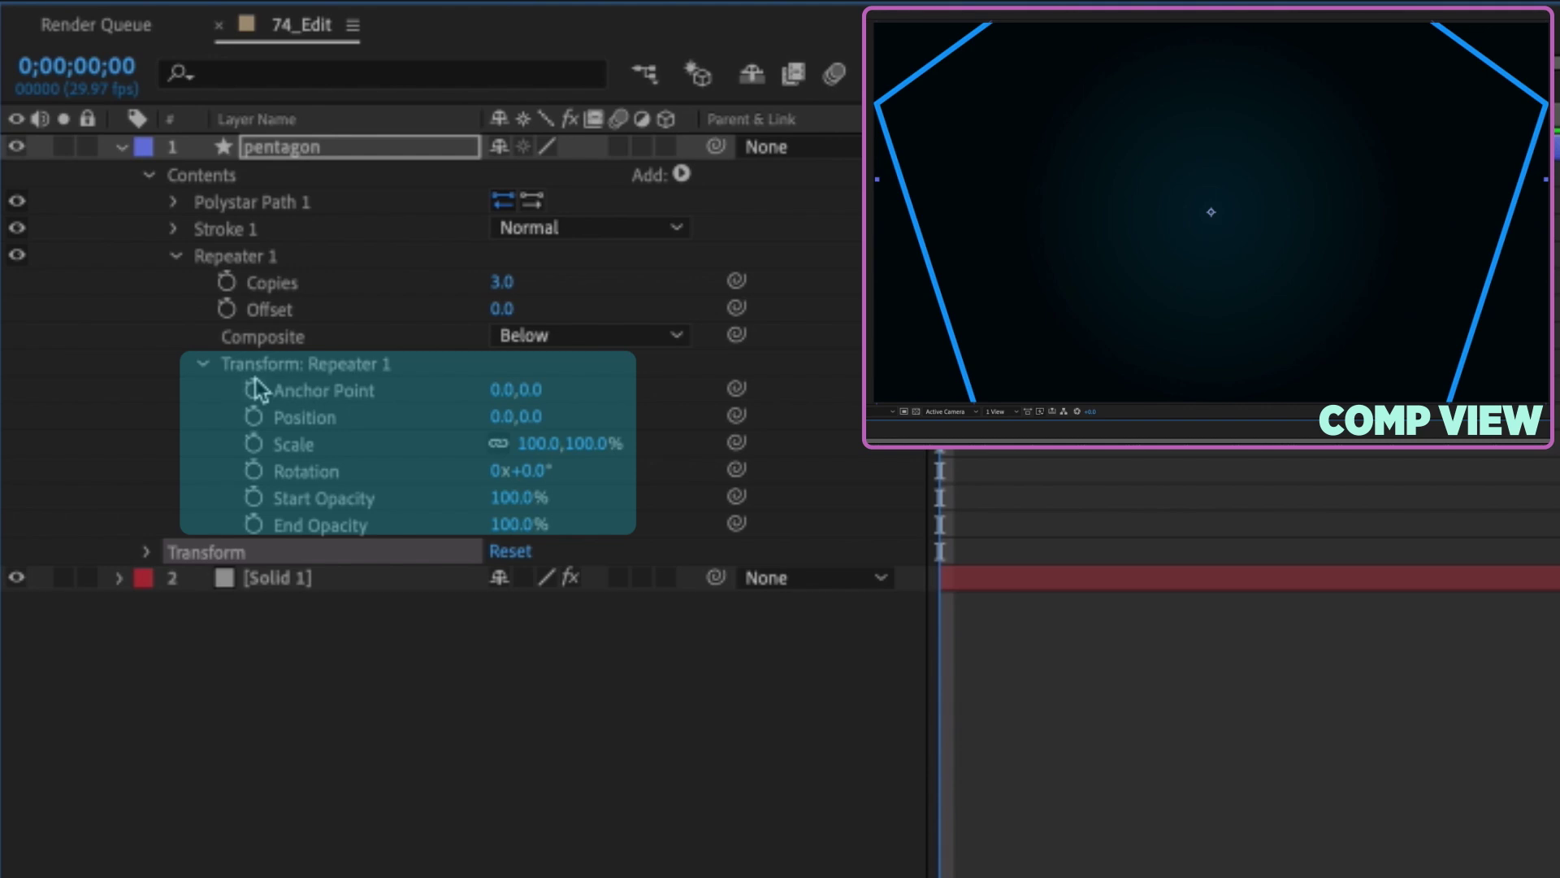
click(530, 443)
text(50)
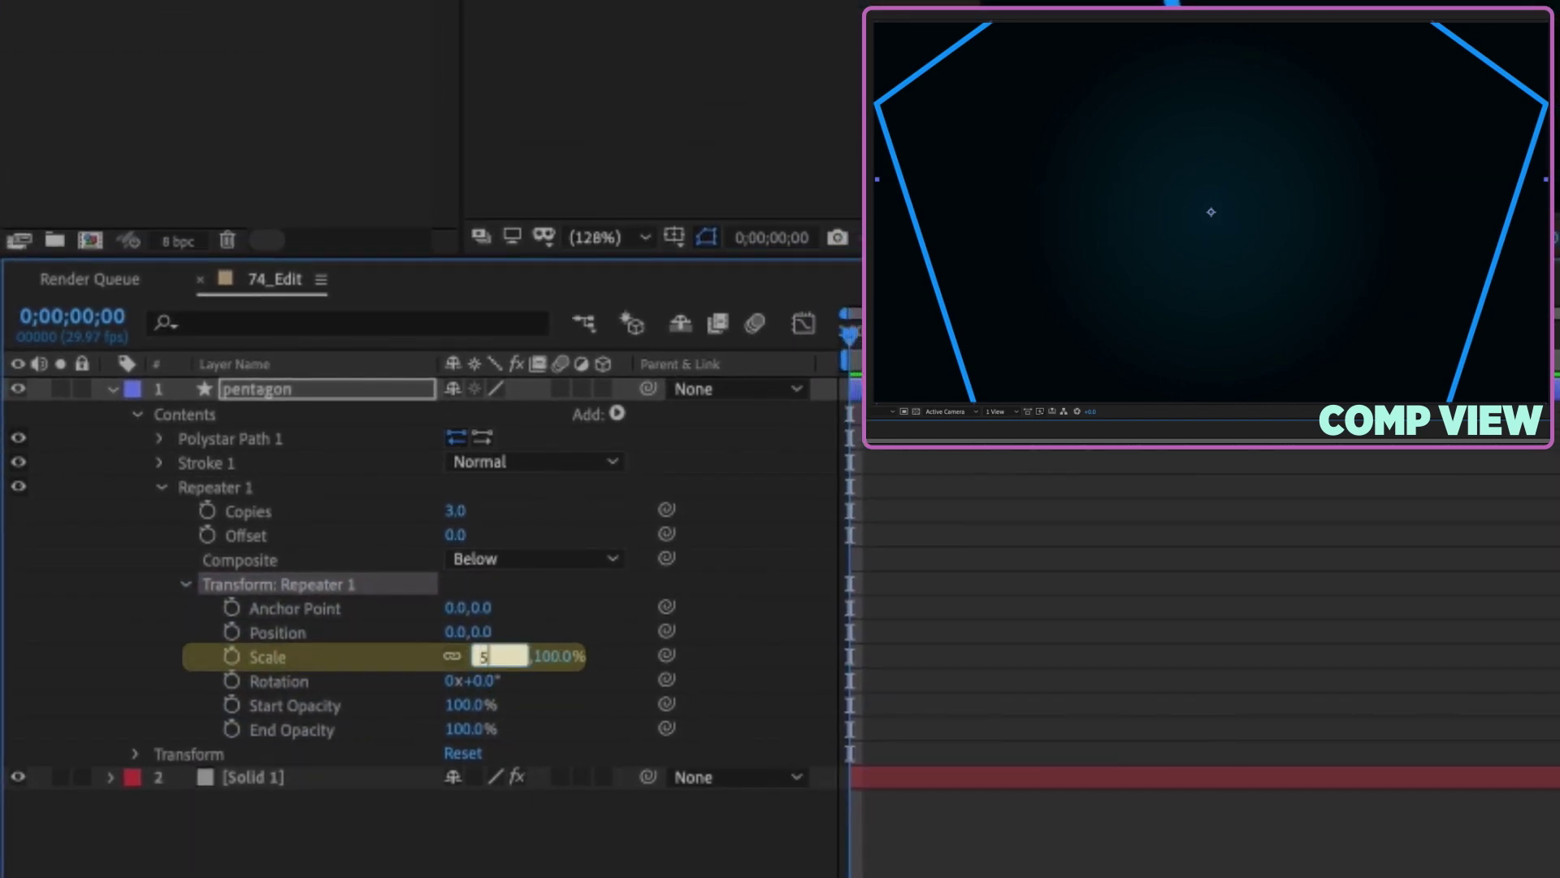
key(Return)
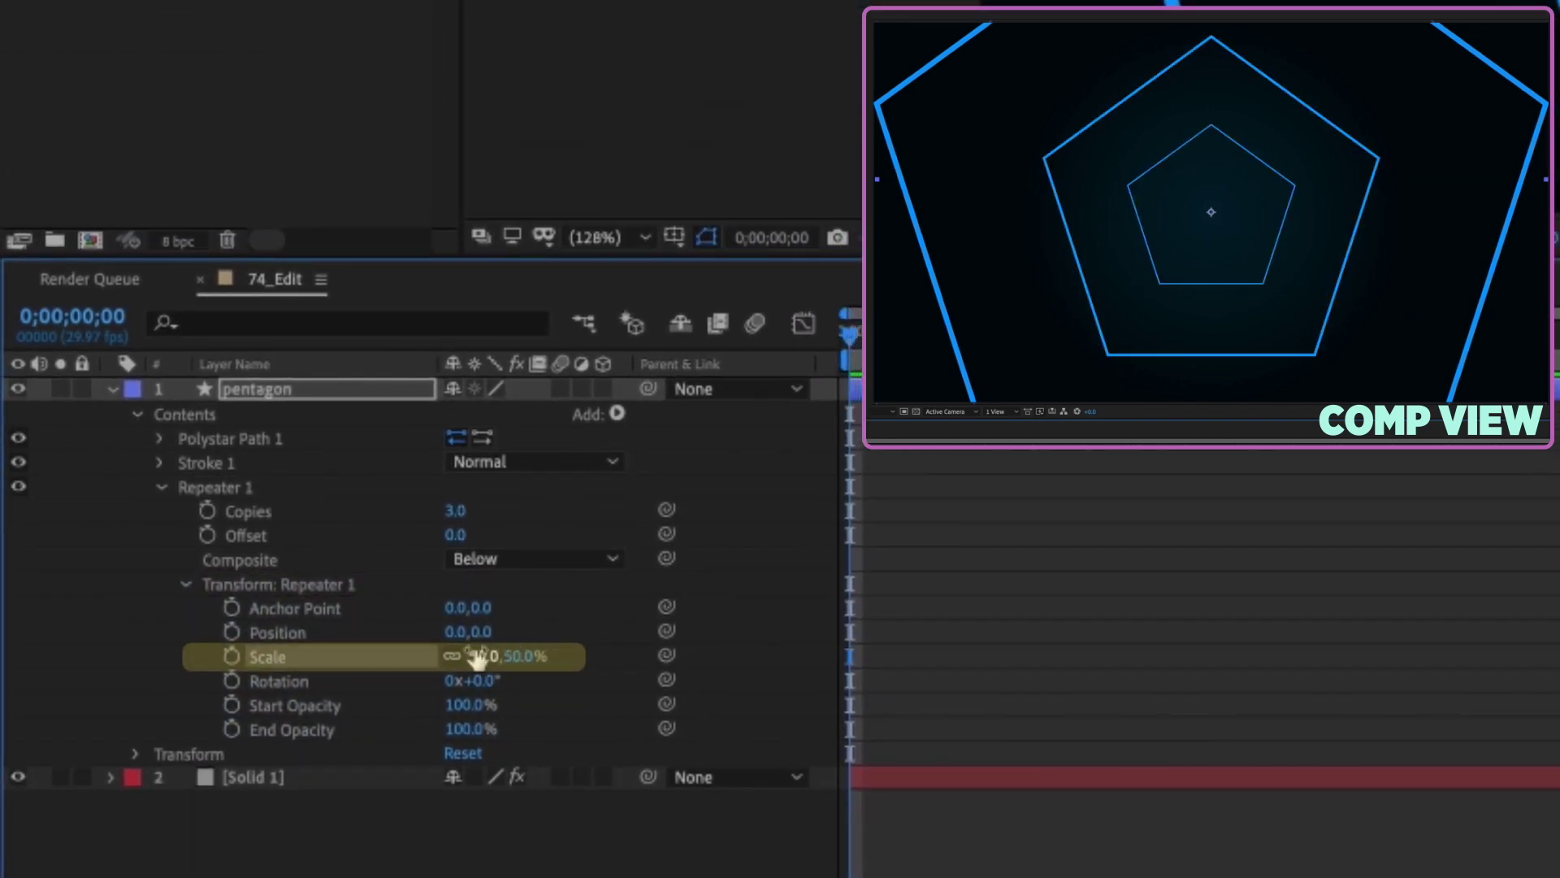
Step: Set the repeater's number of copies to 150
click(455, 510)
text(150)
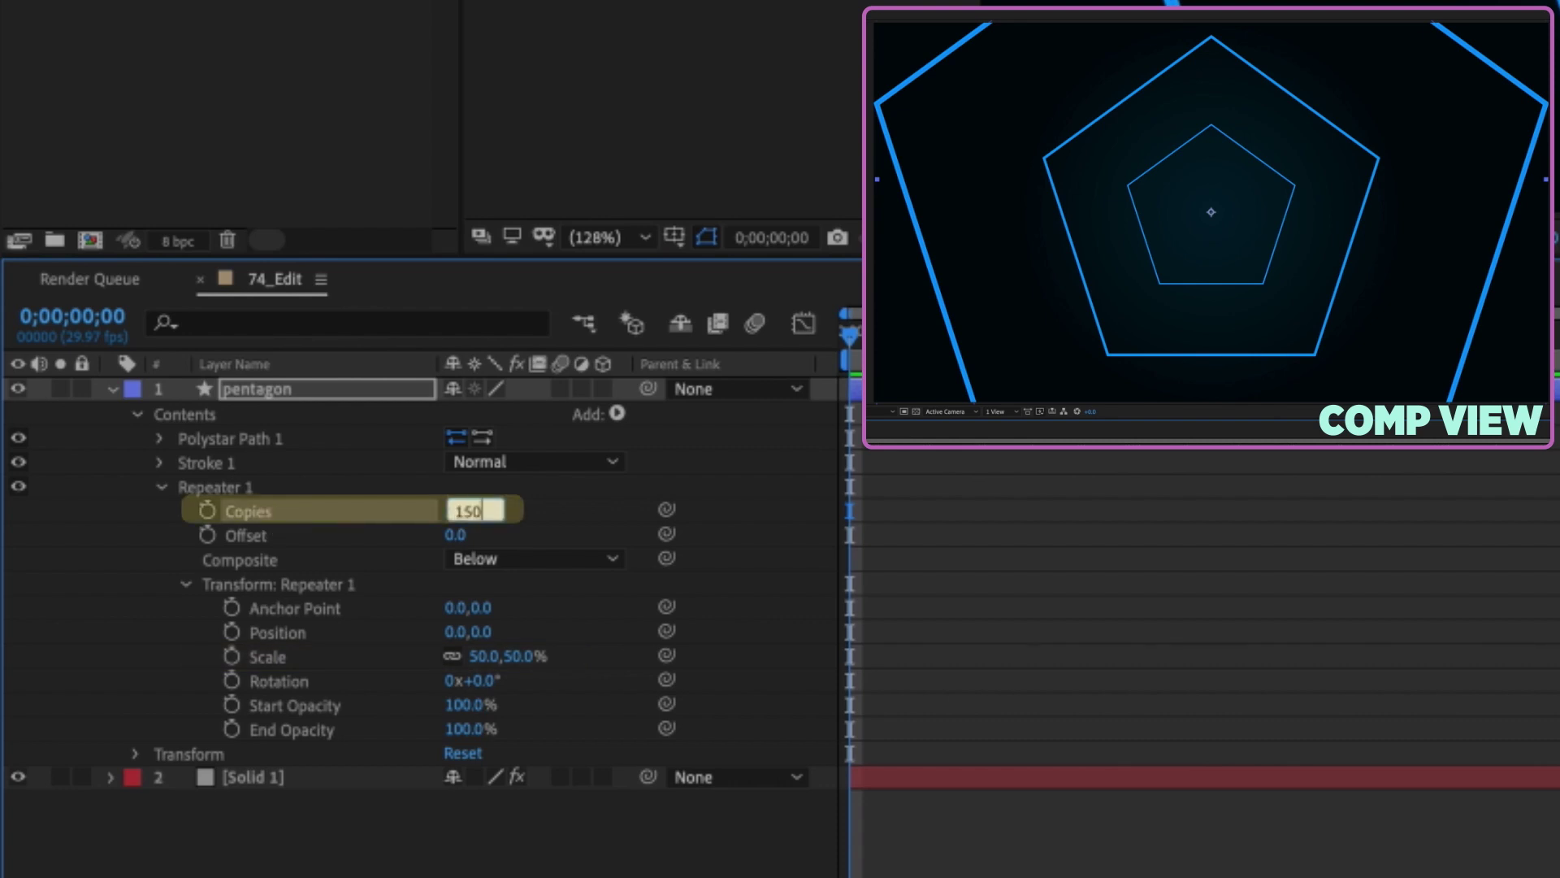
key(Return)
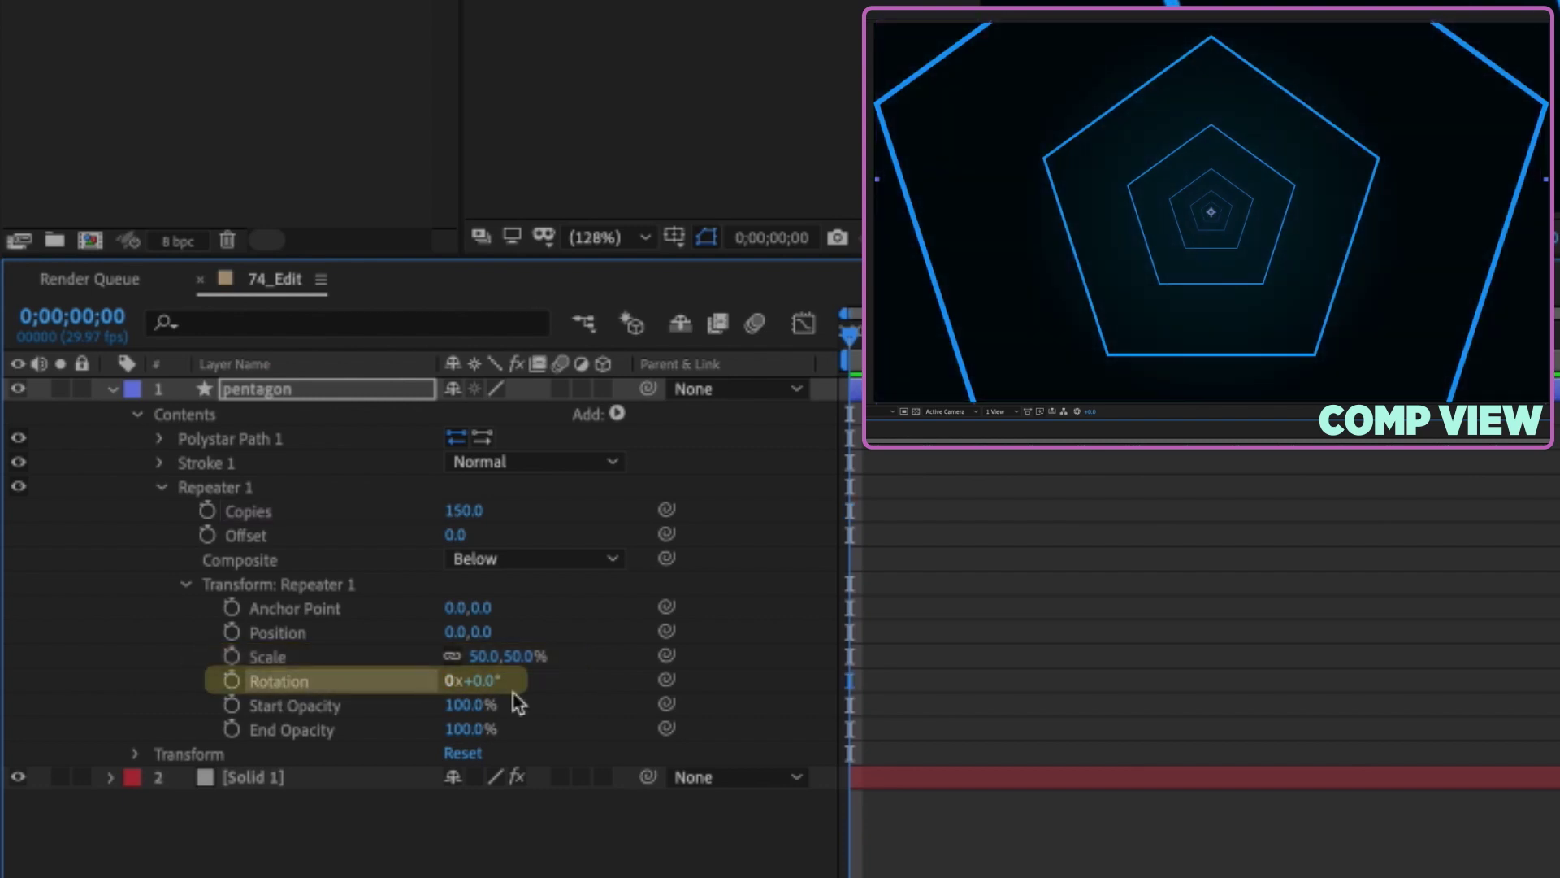
Step: Set the repeater transform's Rotation to 45° and its End Opacity to 0%
click(480, 681)
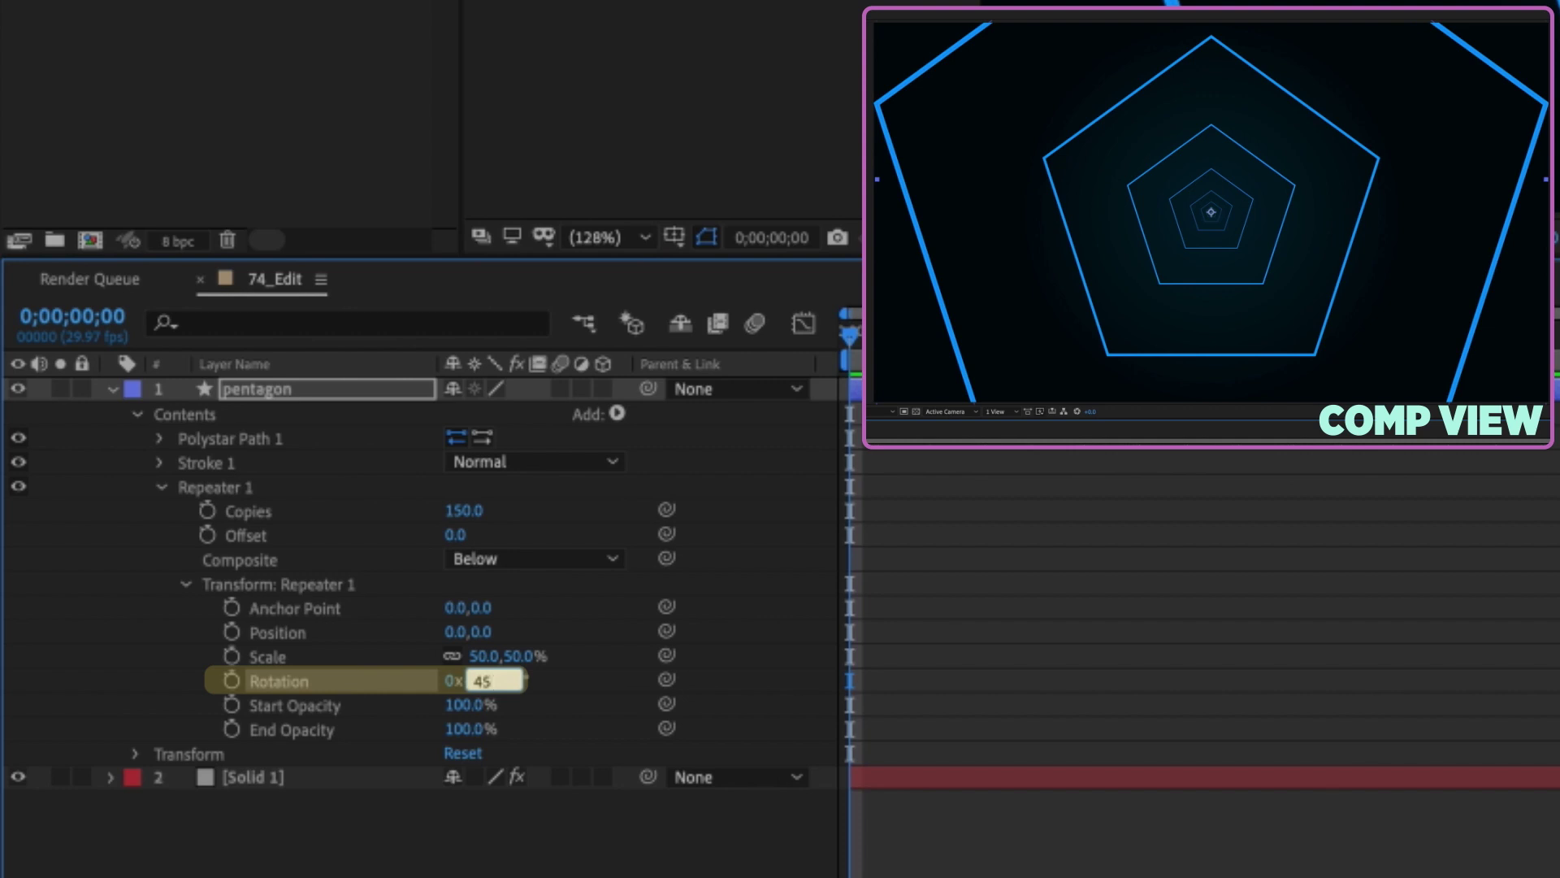
key(Return)
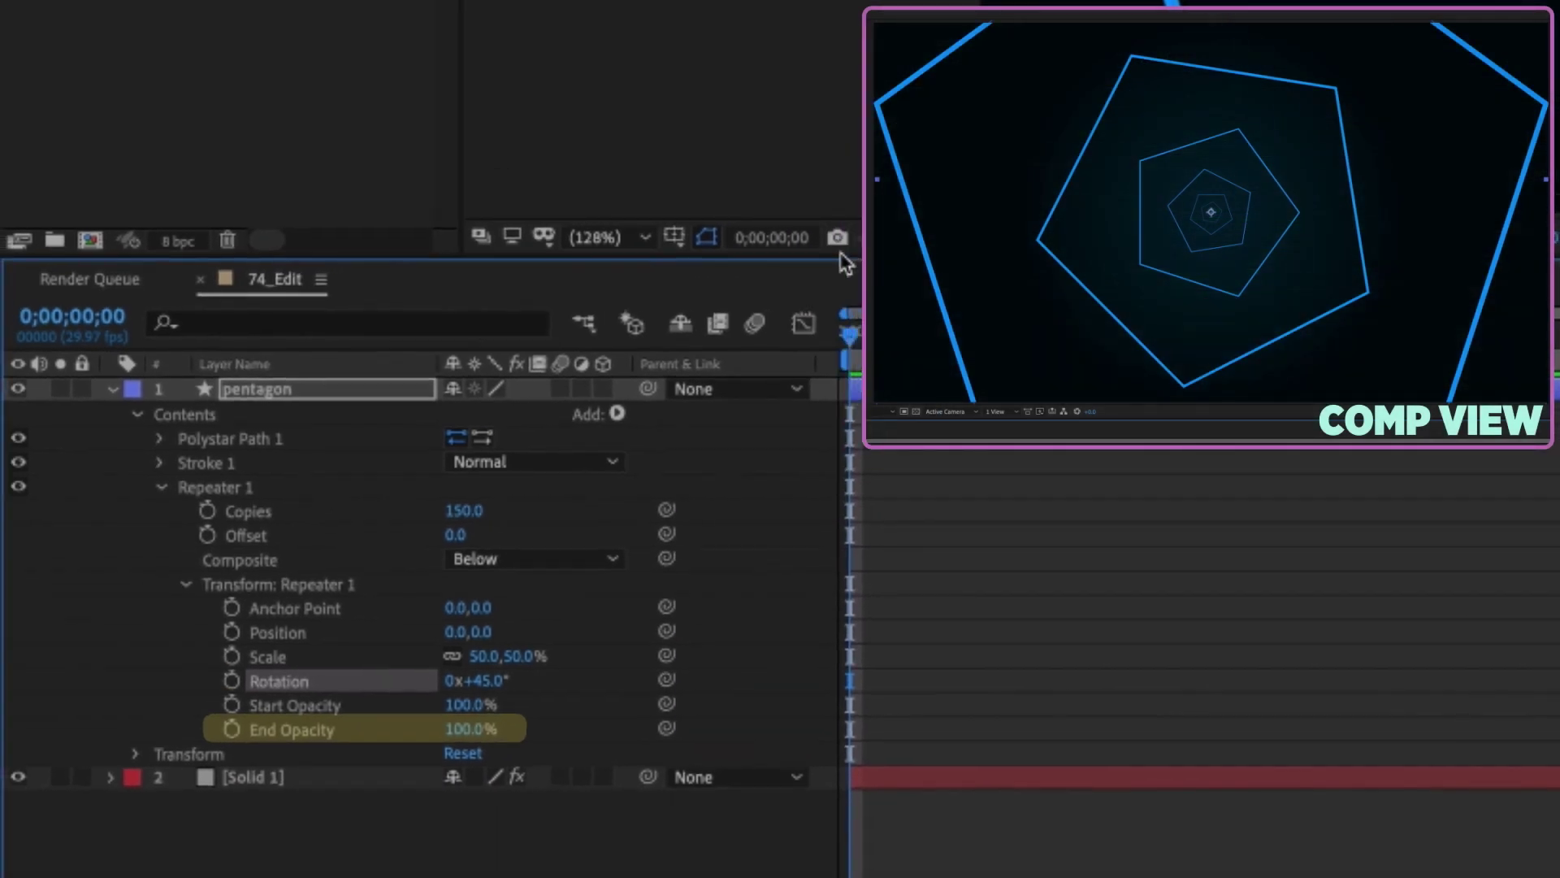
click(301, 731)
click(469, 731)
text(0)
key(Return)
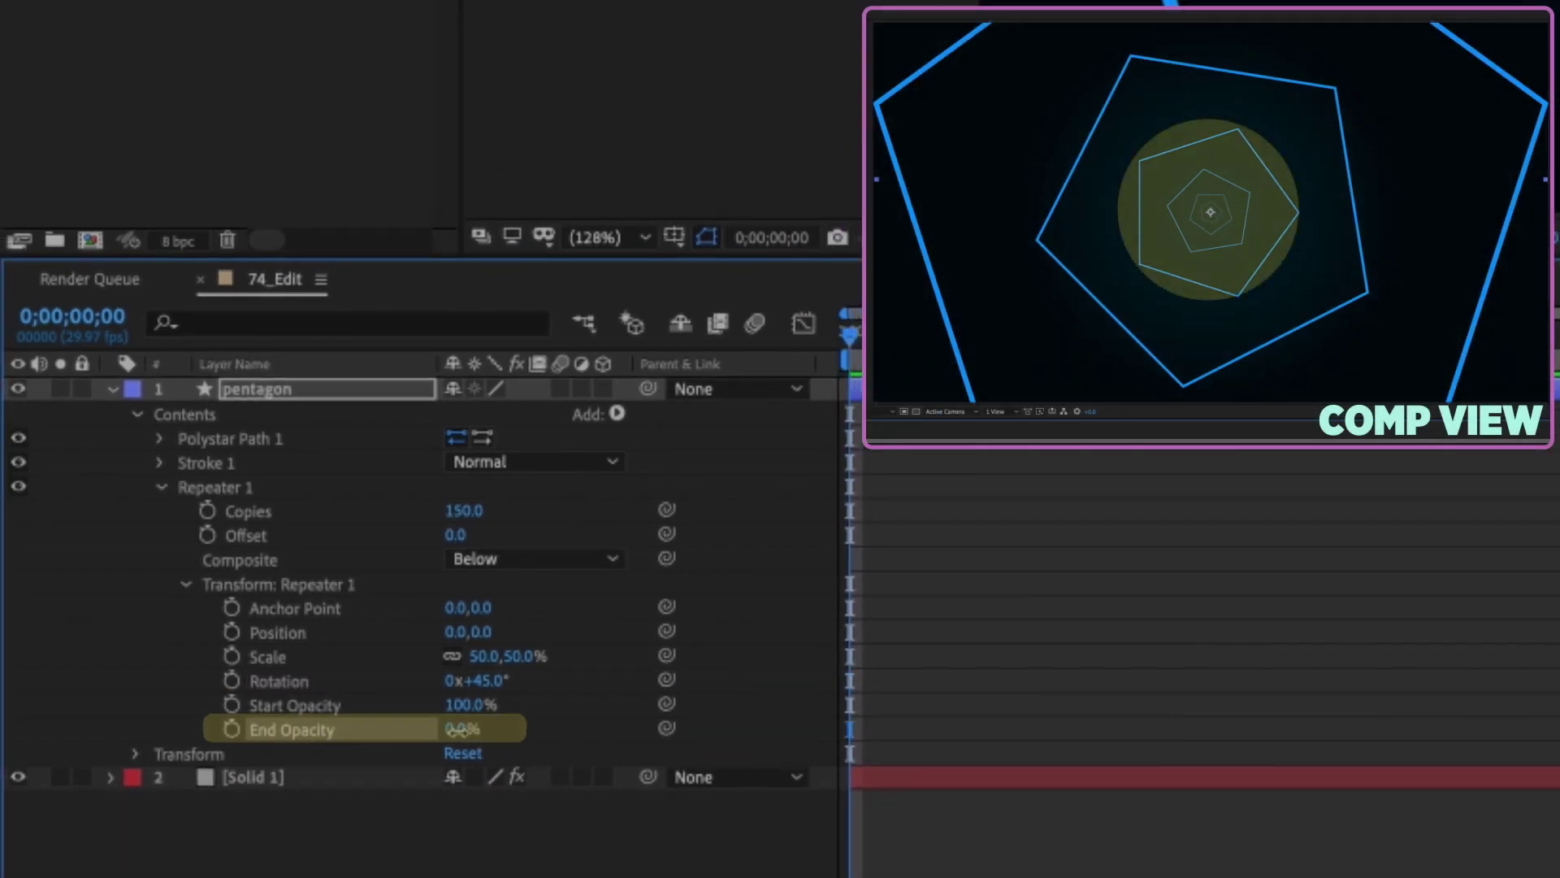
Step: Start keyframing the repeater's Offset at 0.0 on the first frame and end the work area at 0;00;05;00
click(148, 535)
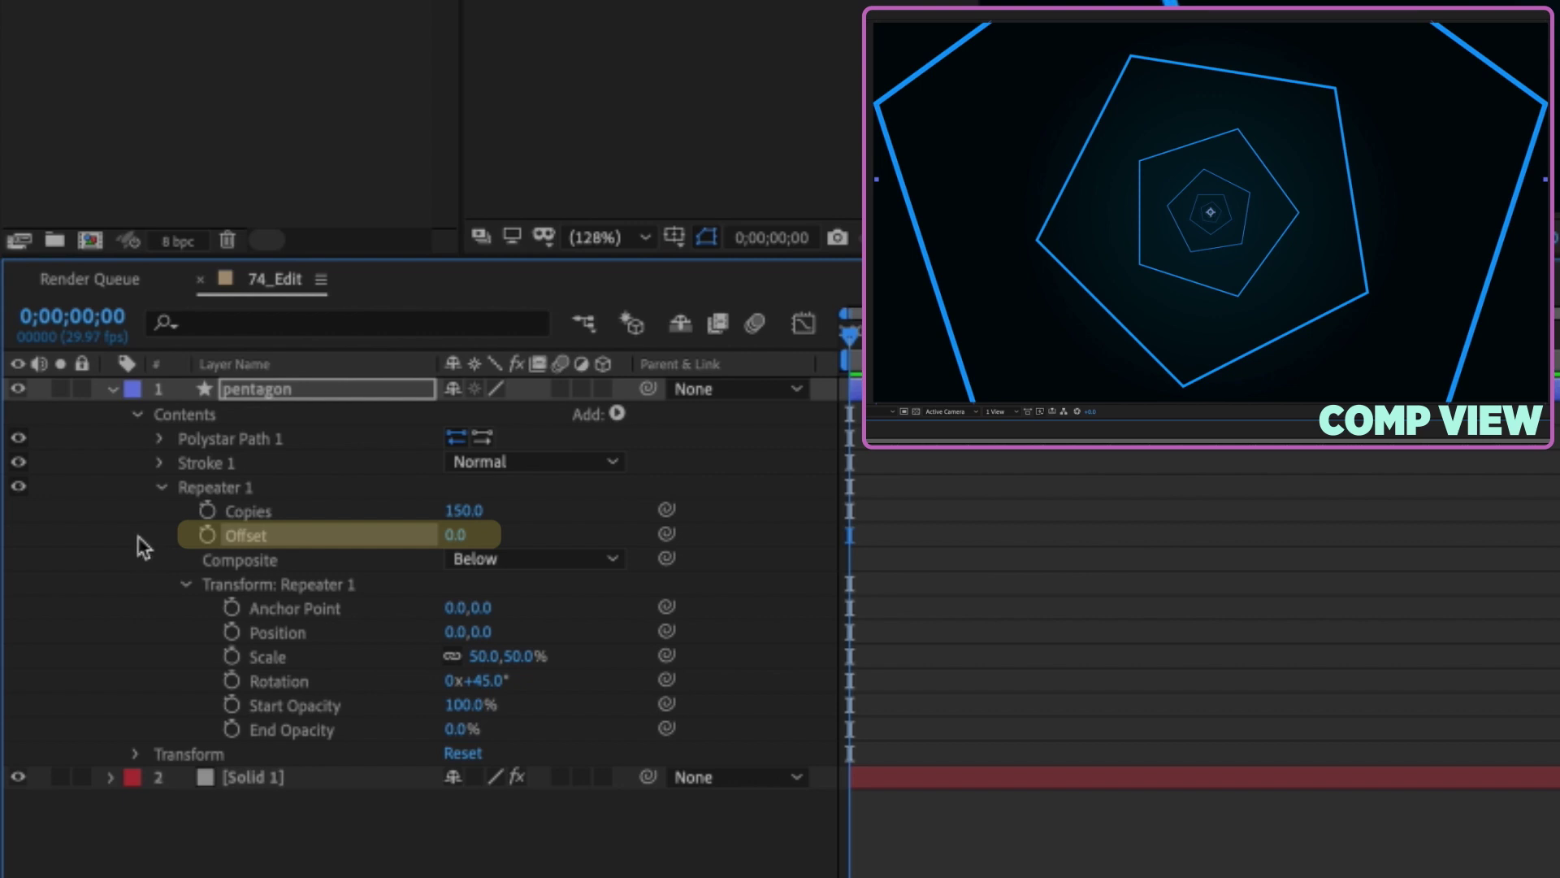
click(207, 535)
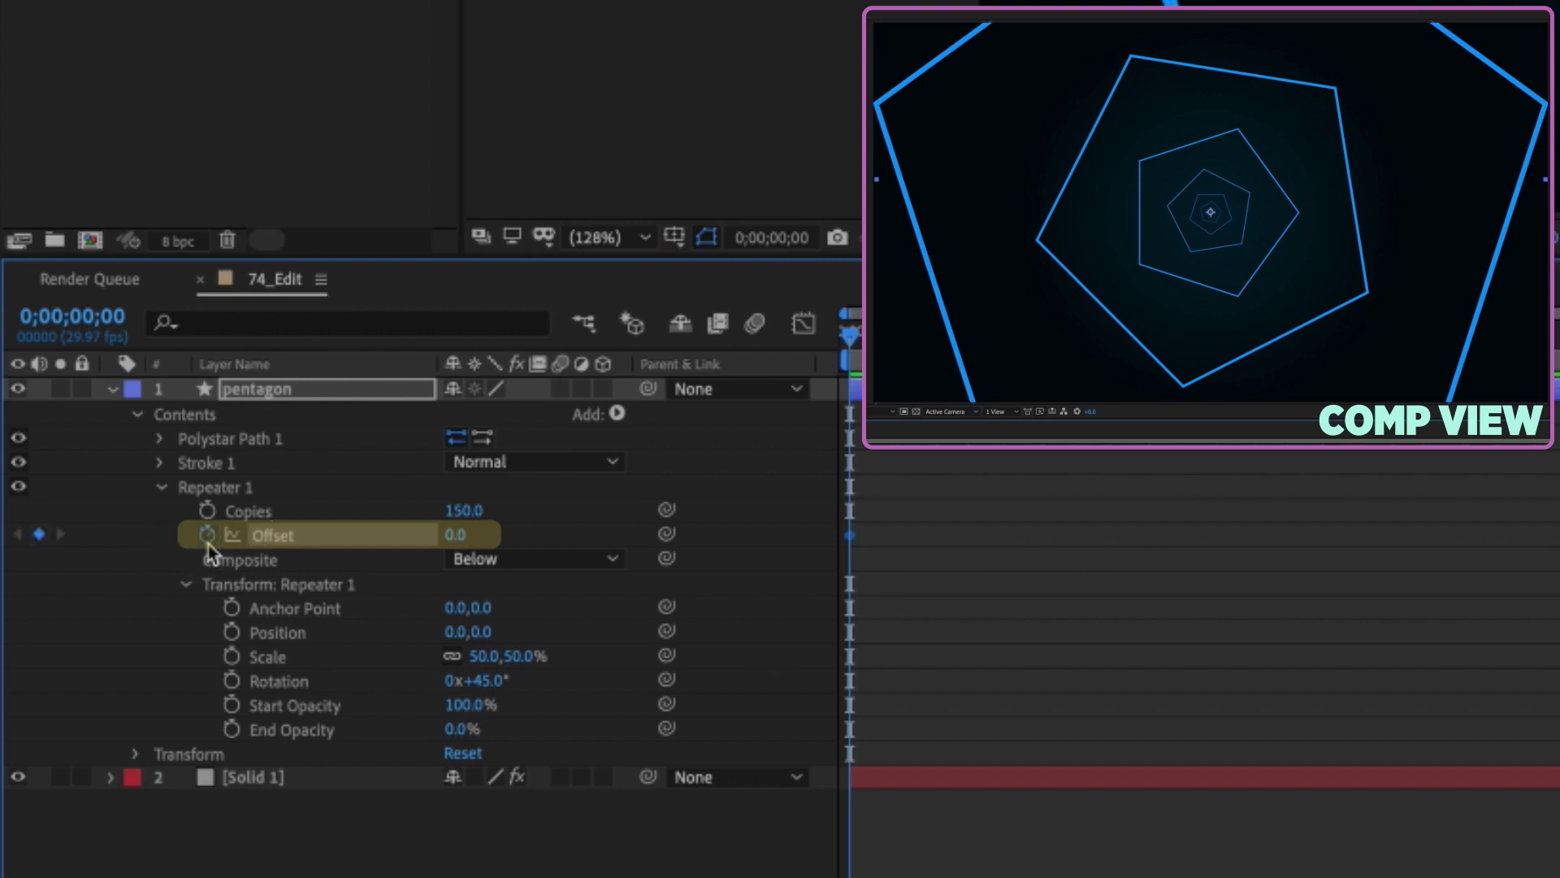
click(1492, 660)
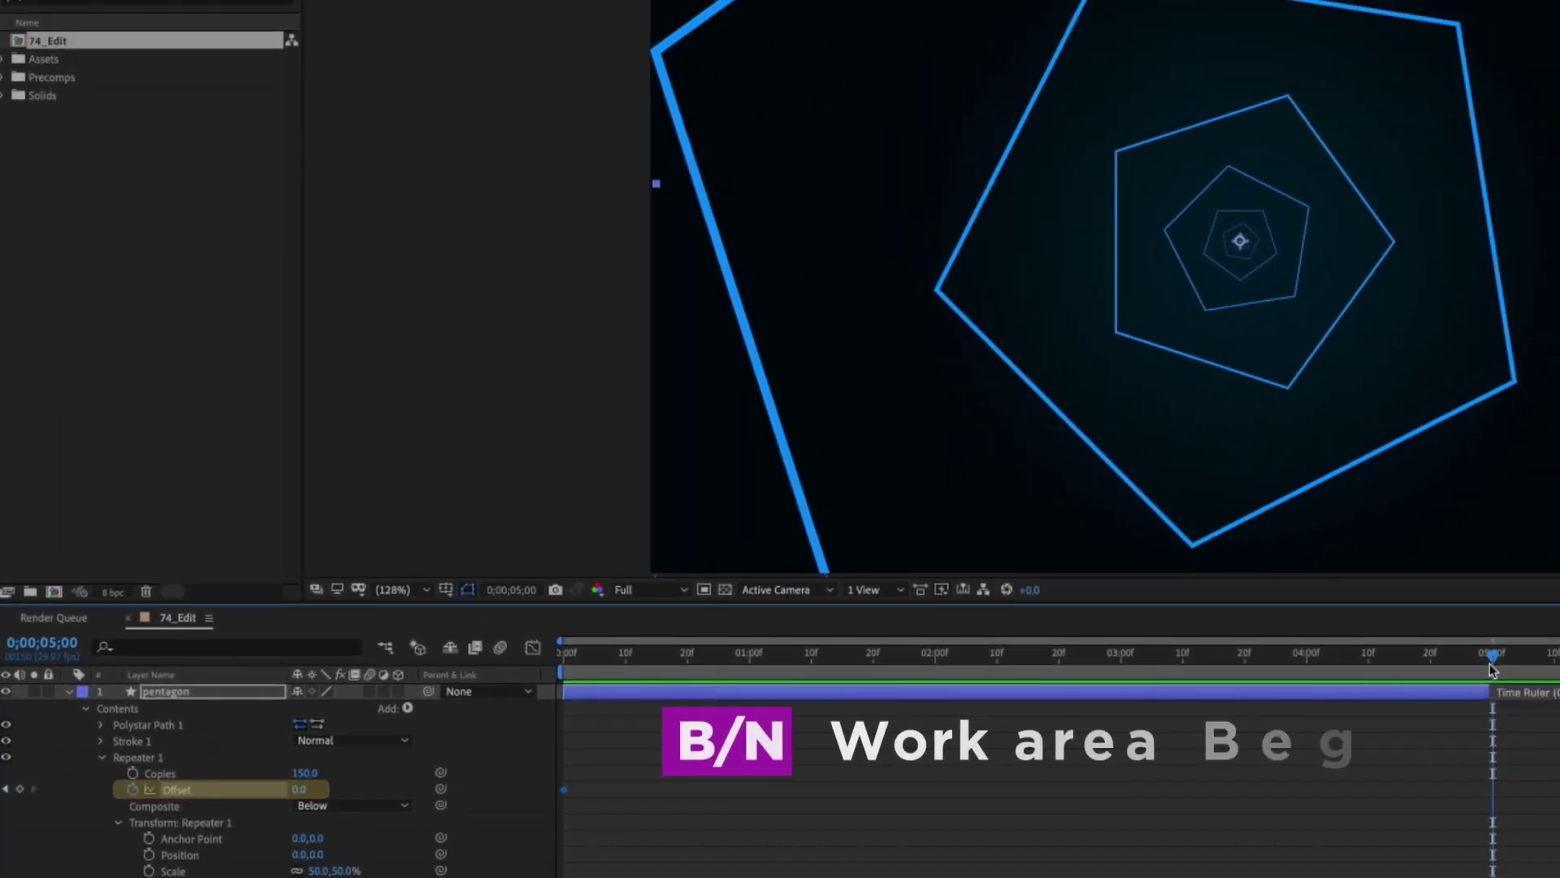
key(n)
Step: Set the repeater's Offset to -10 at 0;00;05;00 and preview the animation
click(306, 790)
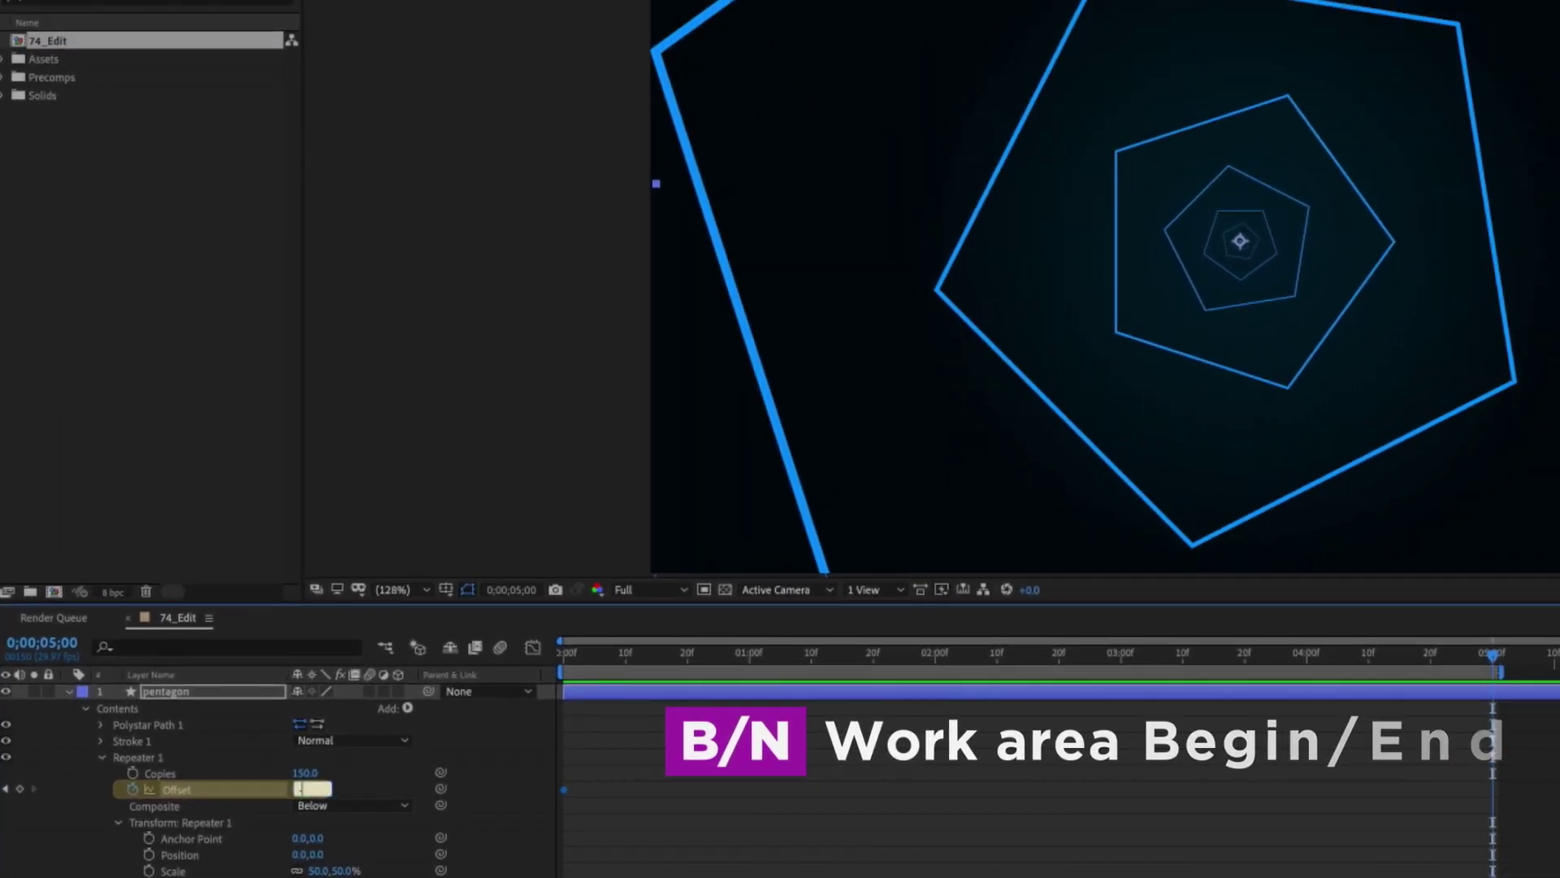
text(-10)
key(Return)
key(space)
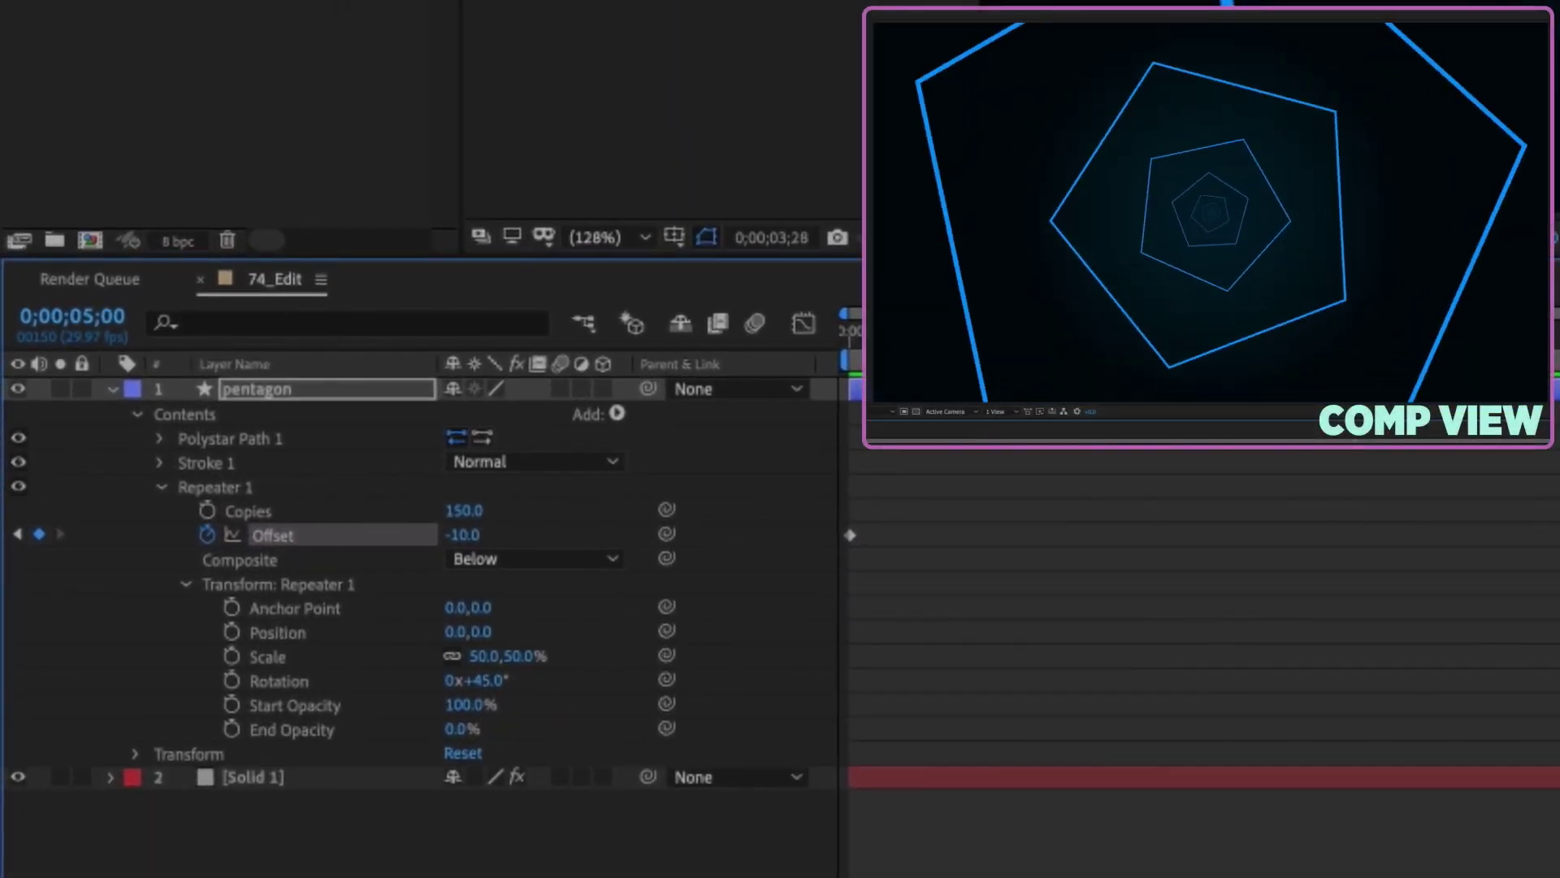
Step: Try a repeater Offset of 10 at 0;00;05;00, preview the motion, and return the value to -10
click(472, 539)
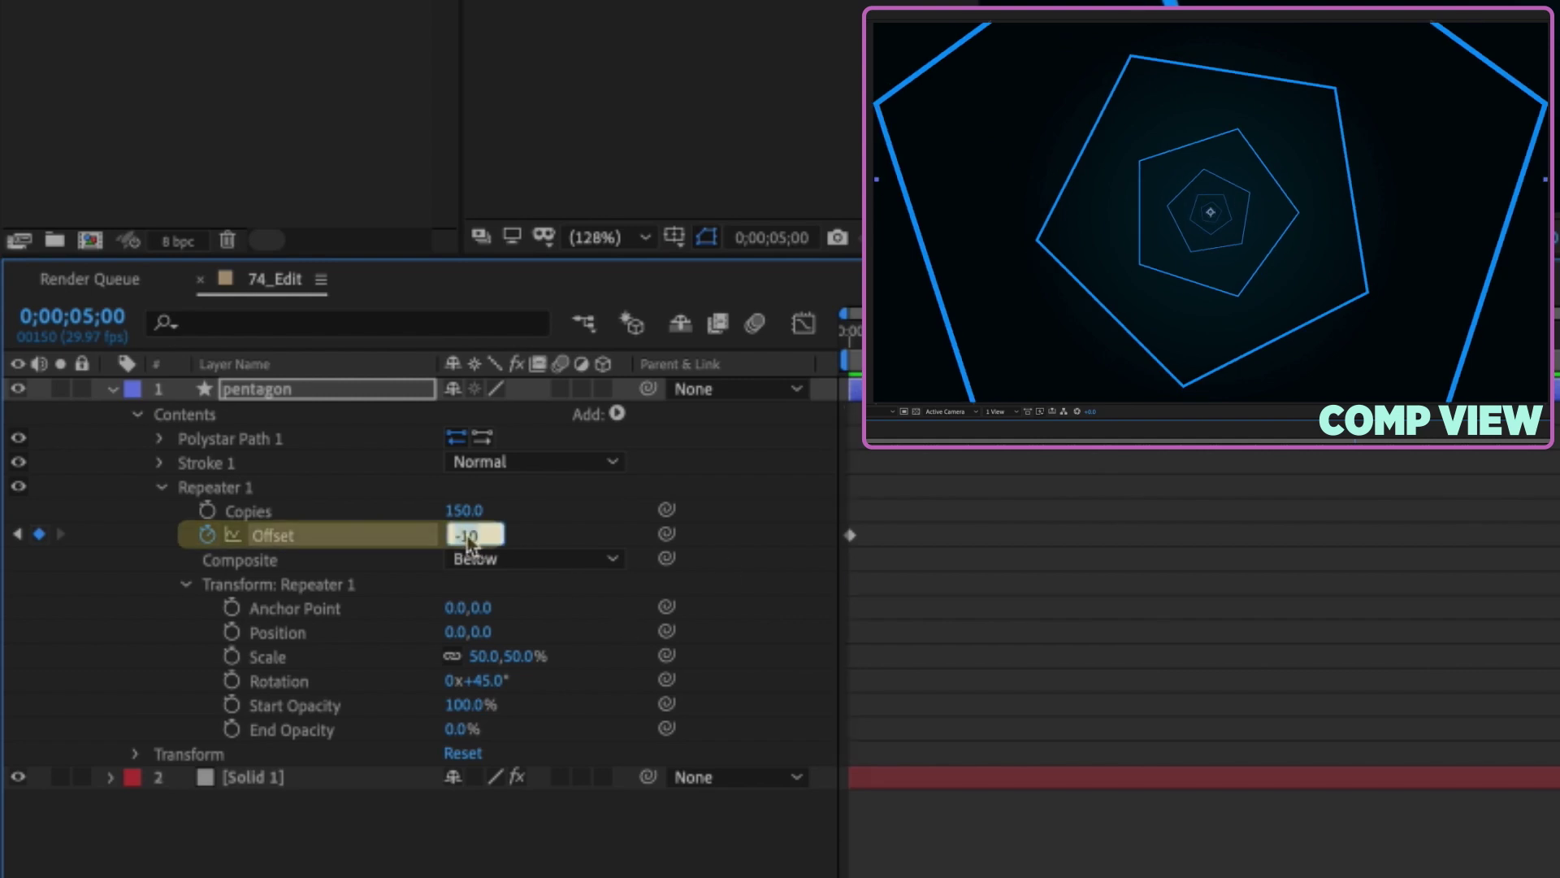
click(812, 573)
key(space)
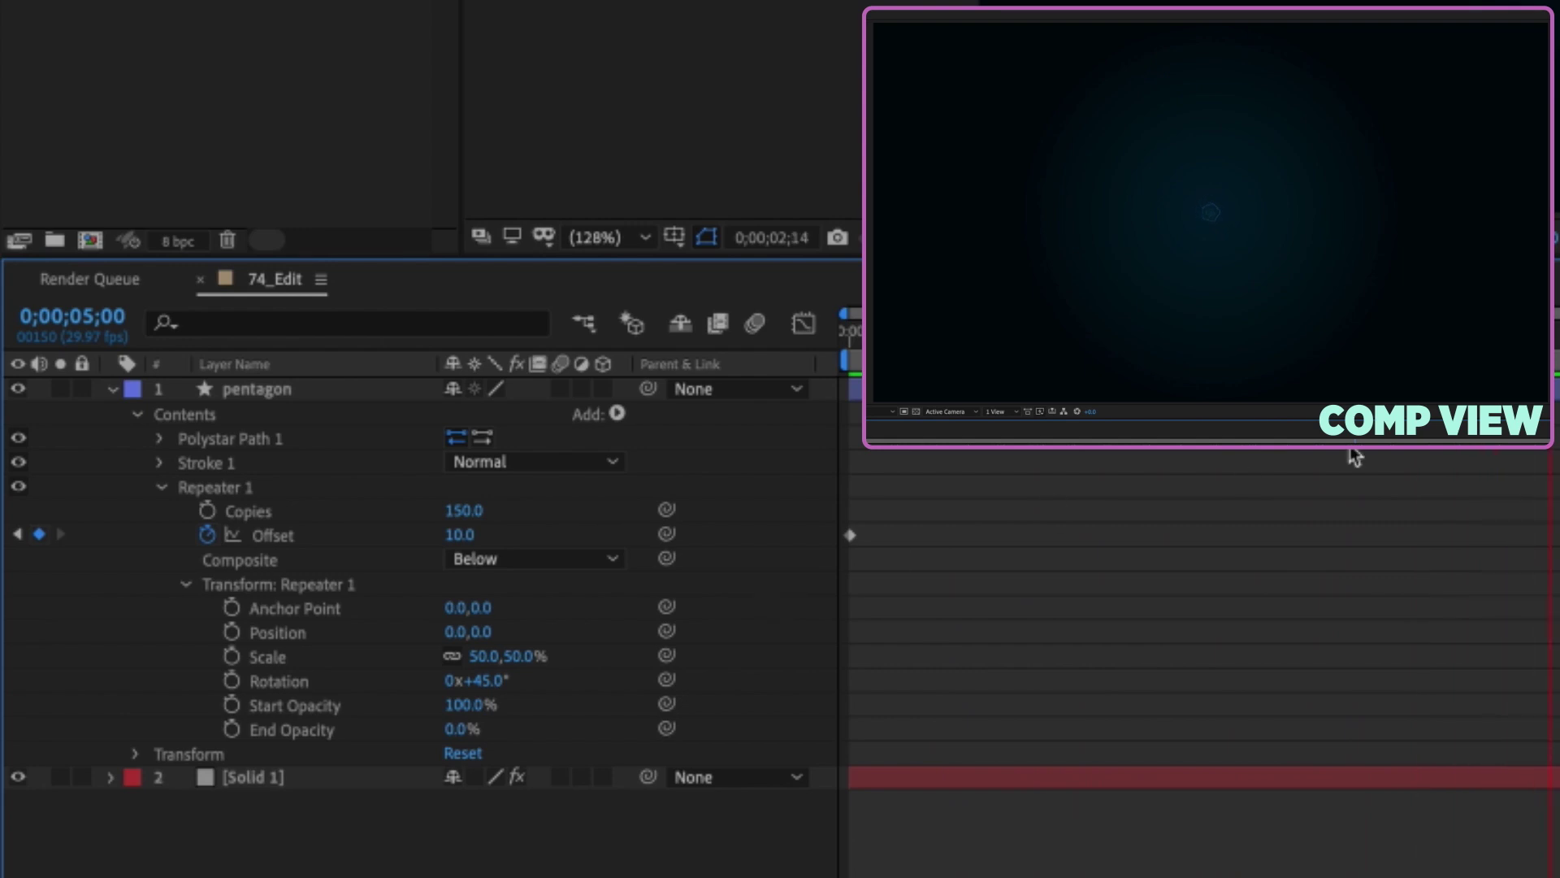
click(468, 536)
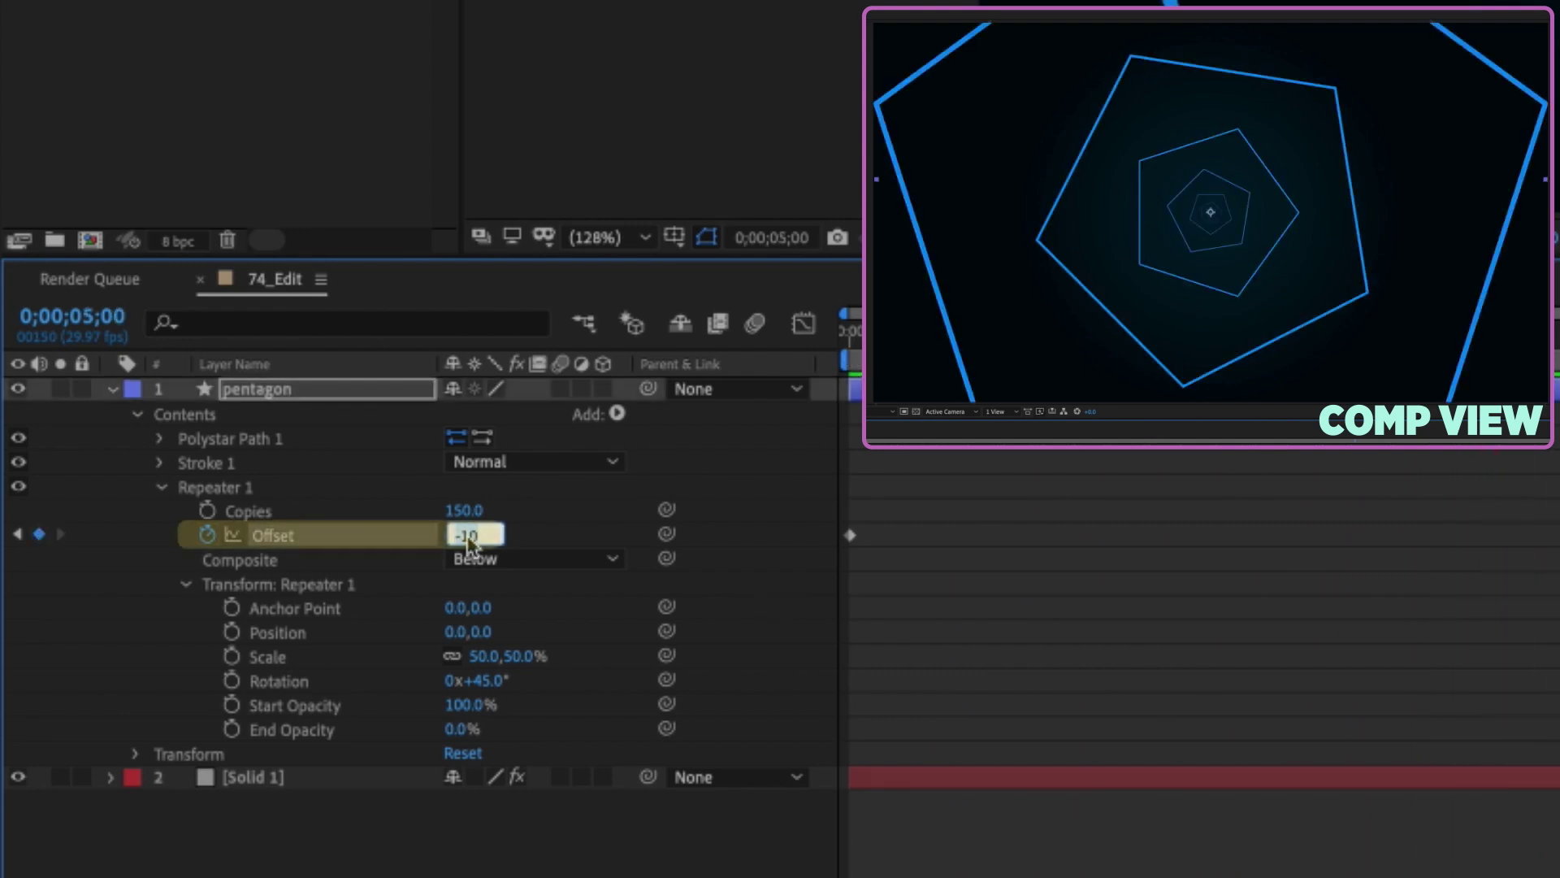
Step: Set the repeater's Offset to -5 at 0;00;05;00 and preview the animation
key(Return)
key(space)
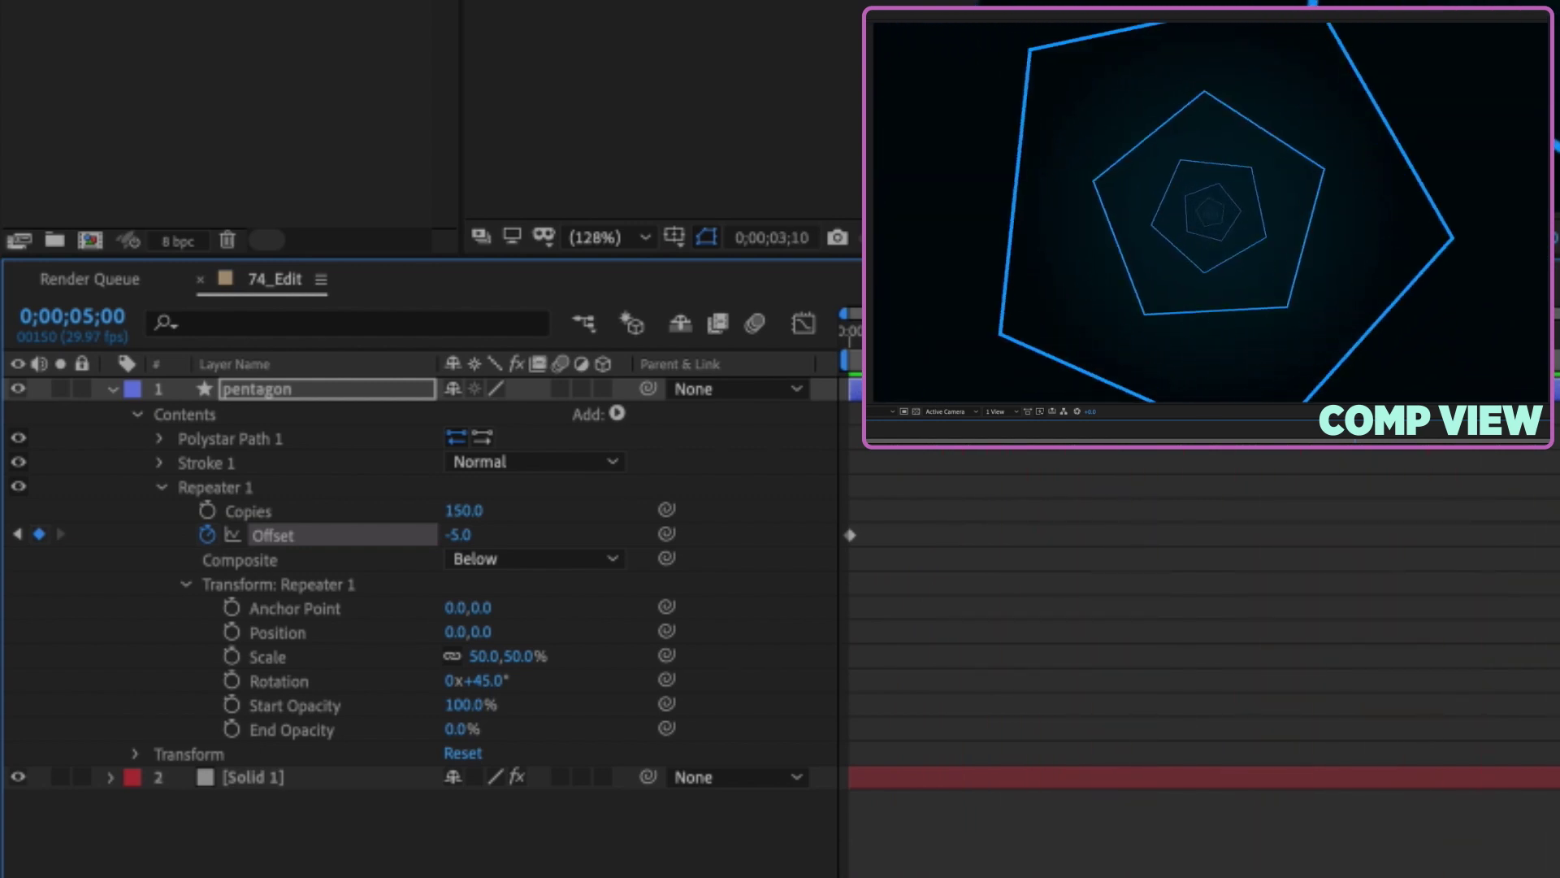
Step: Time-reverse the repeater's two Offset keyframes and preview the motion from the first frame
click(285, 538)
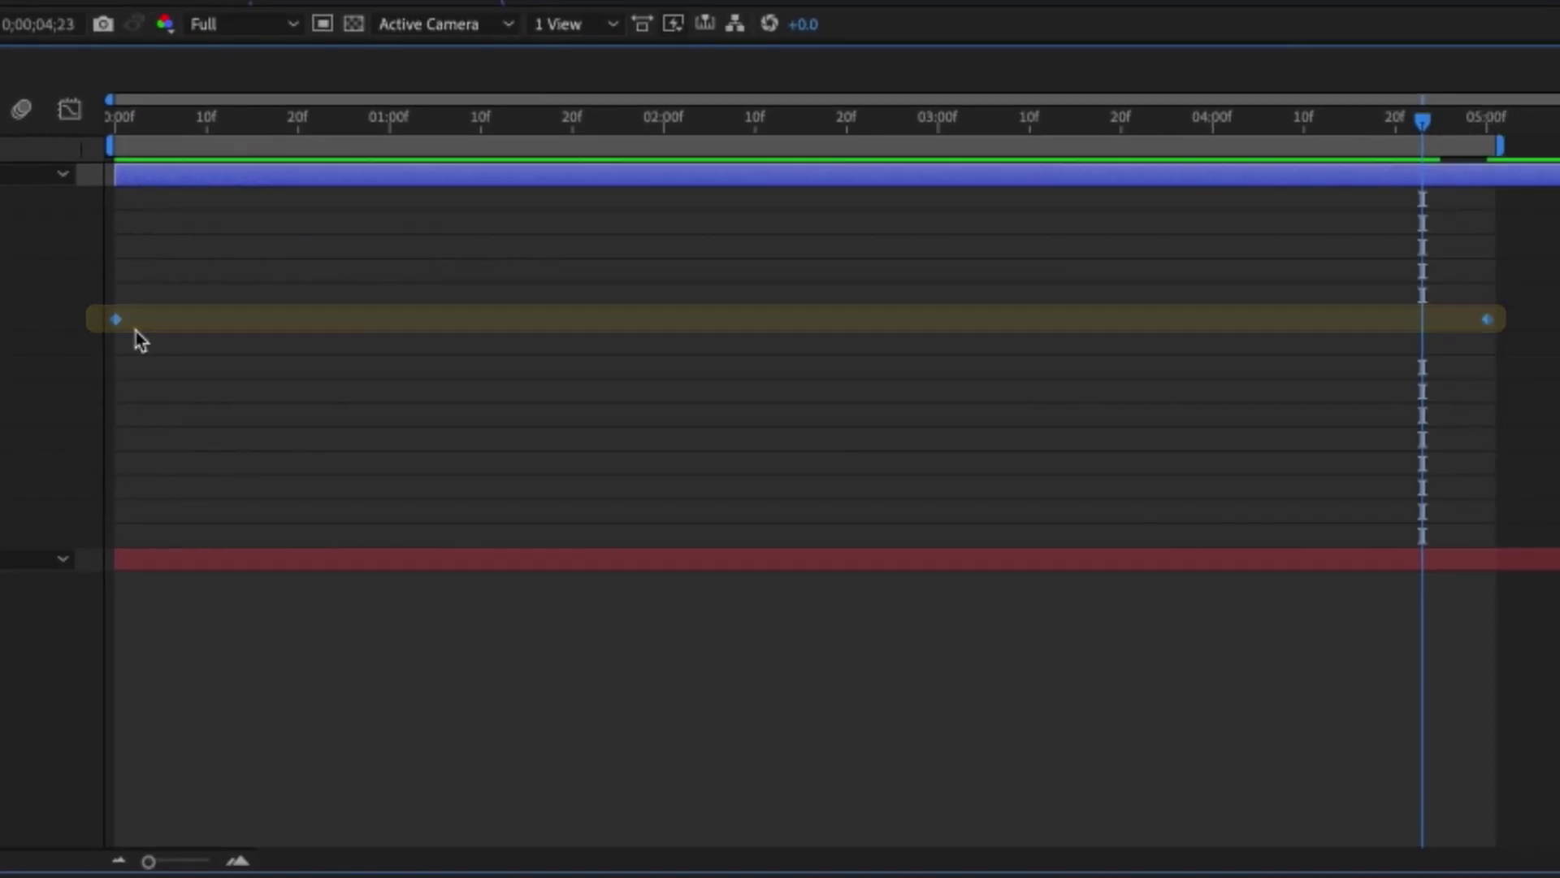
right_click(118, 321)
mouse_move(288, 693)
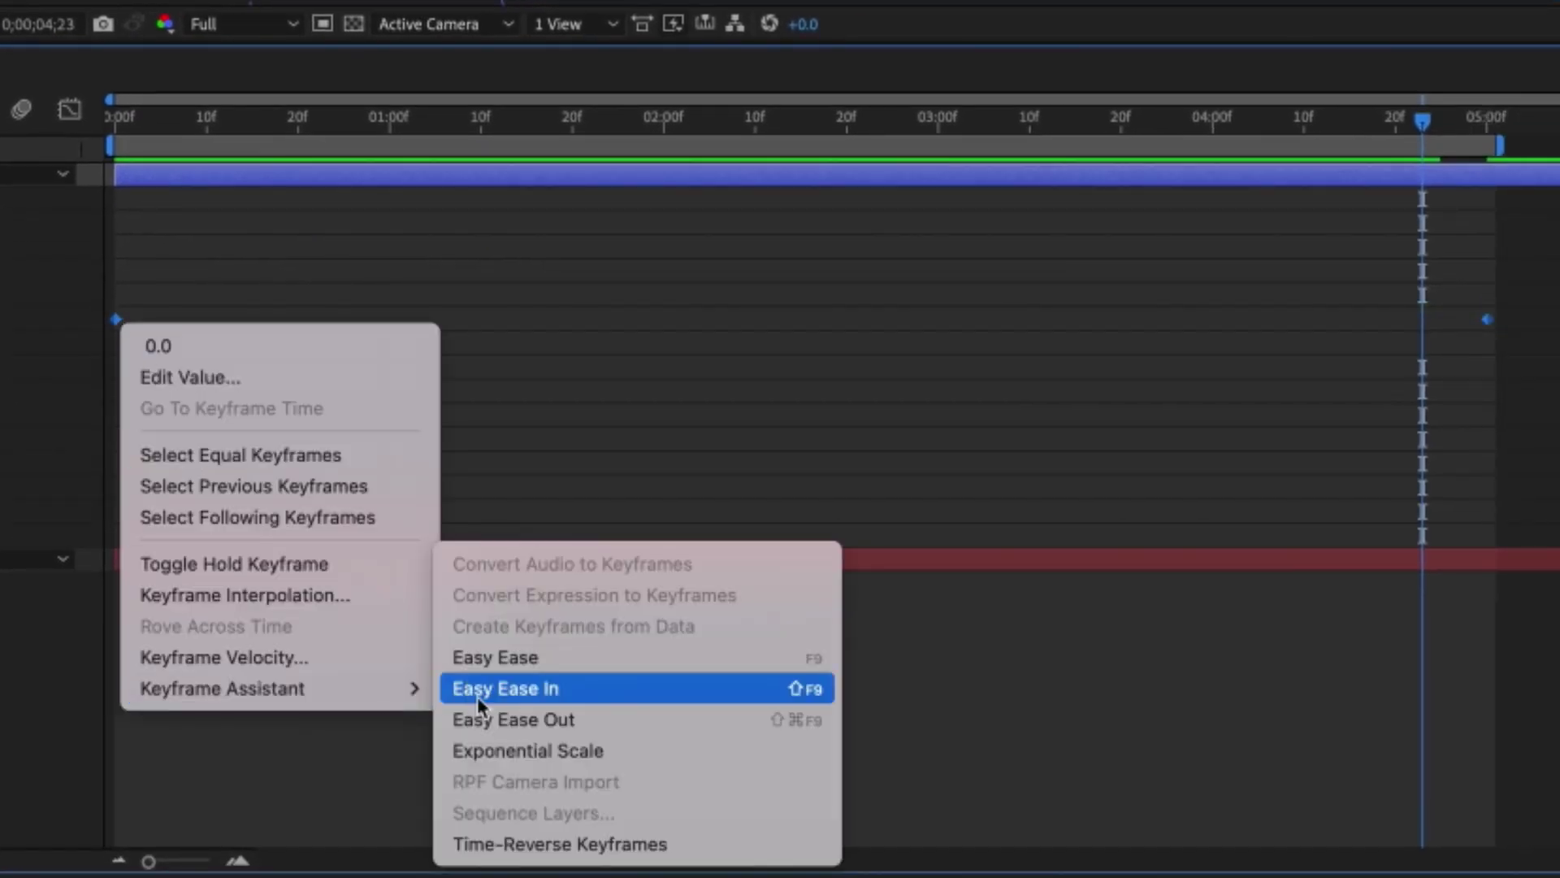
click(514, 845)
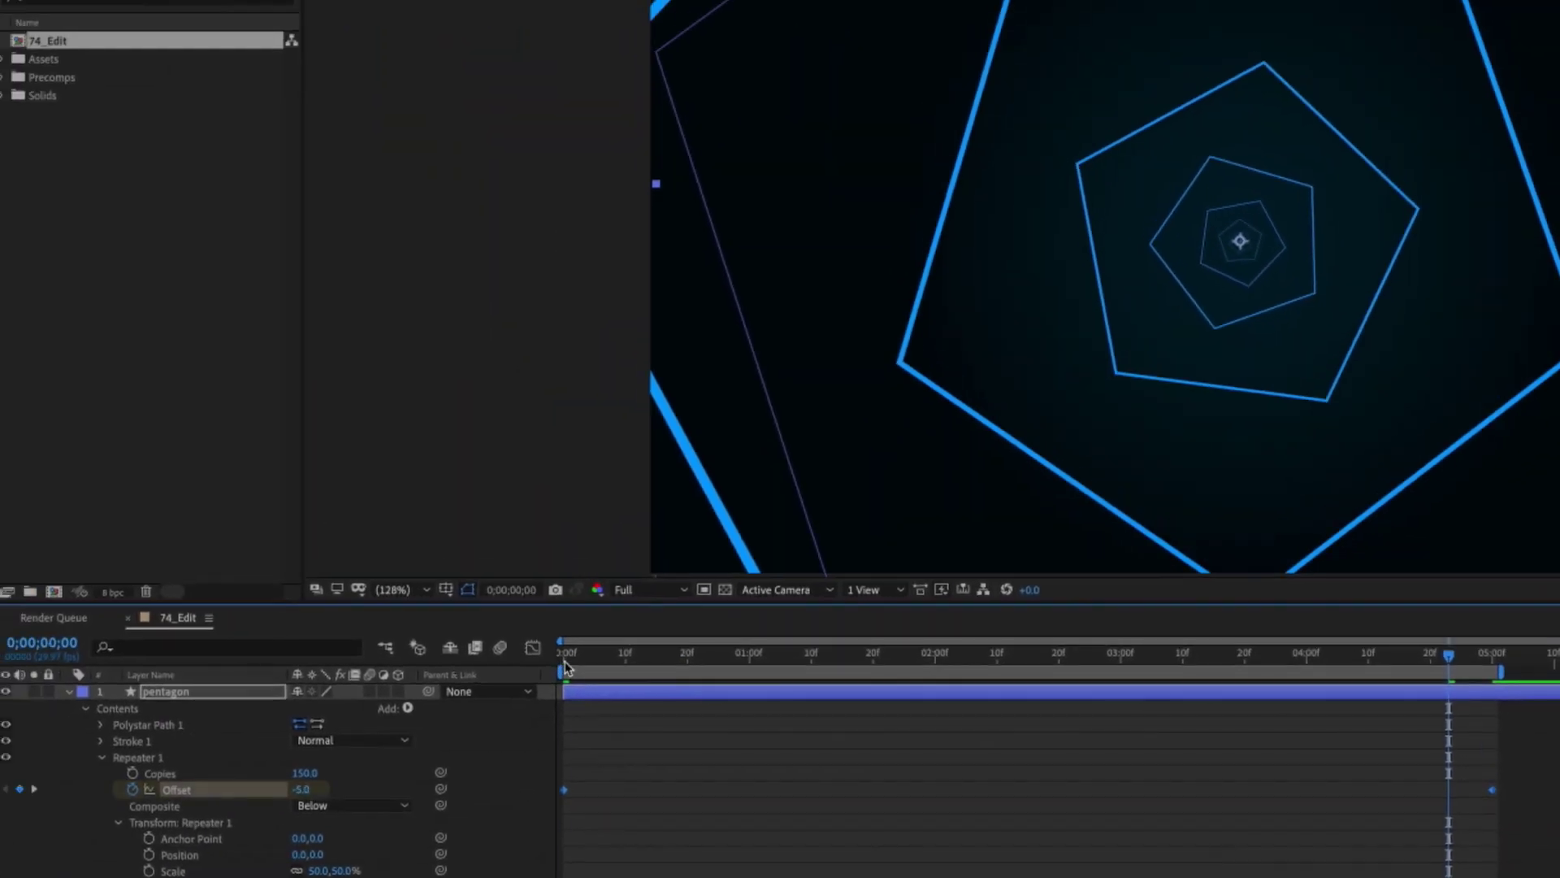
click(120, 135)
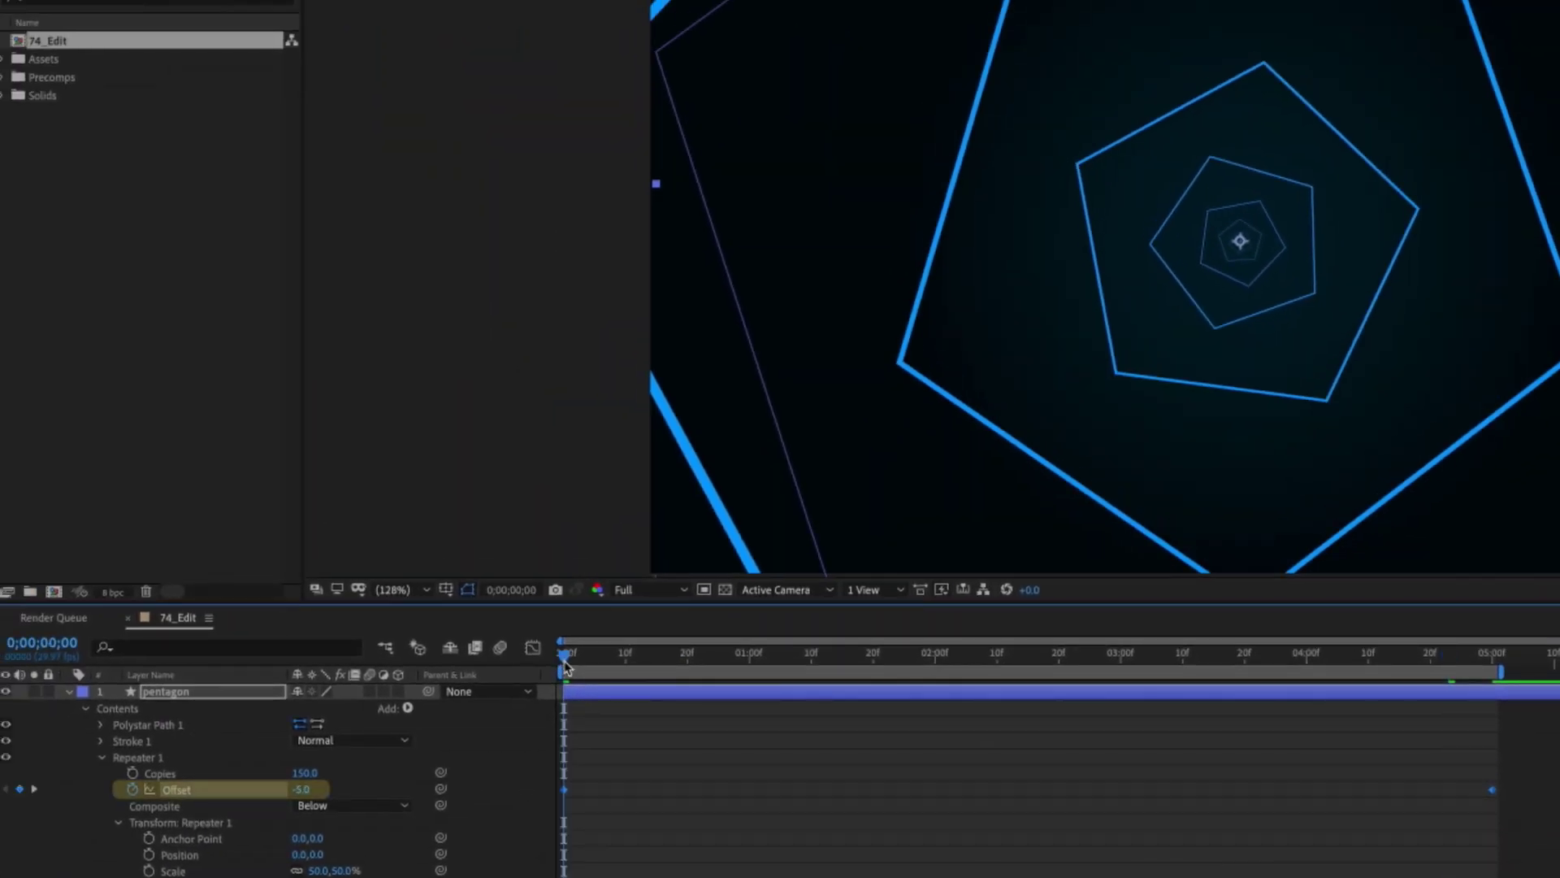
key(space)
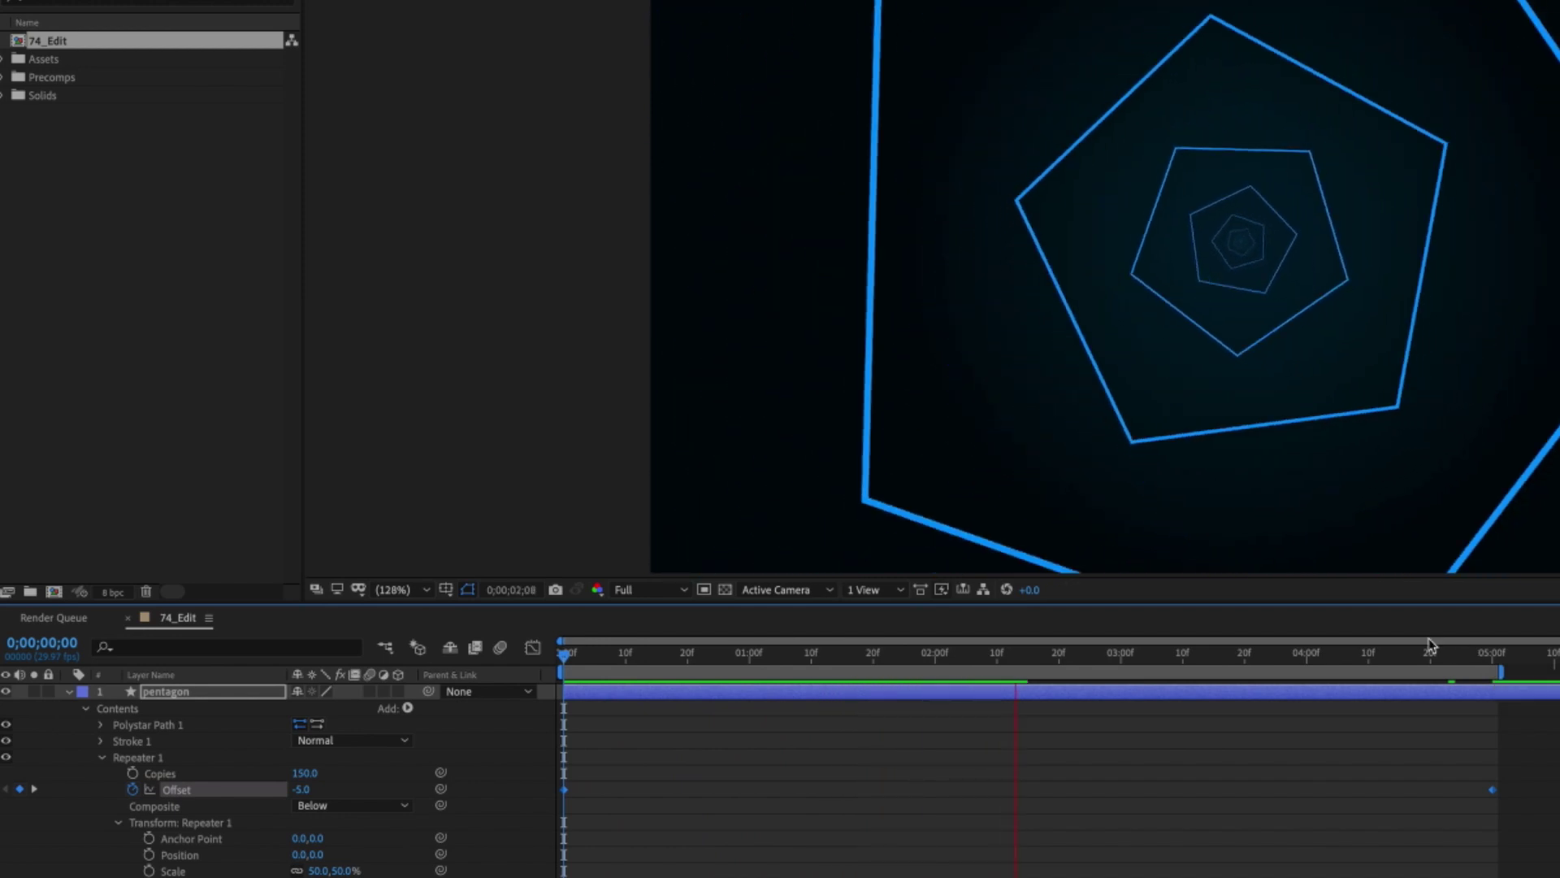
key(space)
Step: Add a Gradient Overlay layer style to the pentagon layer
click(188, 693)
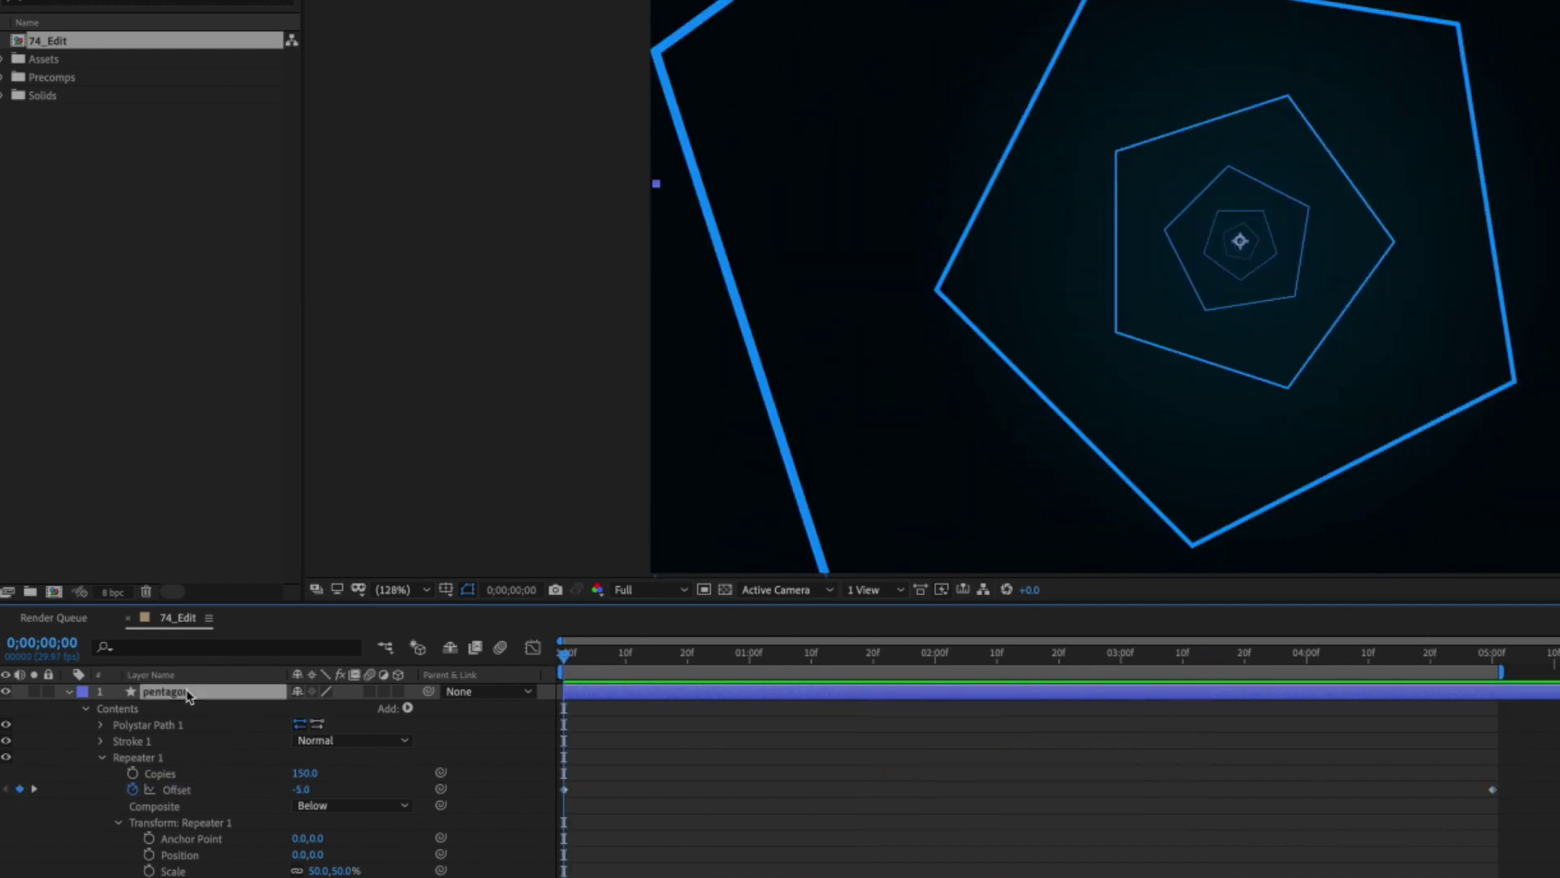
click(337, 8)
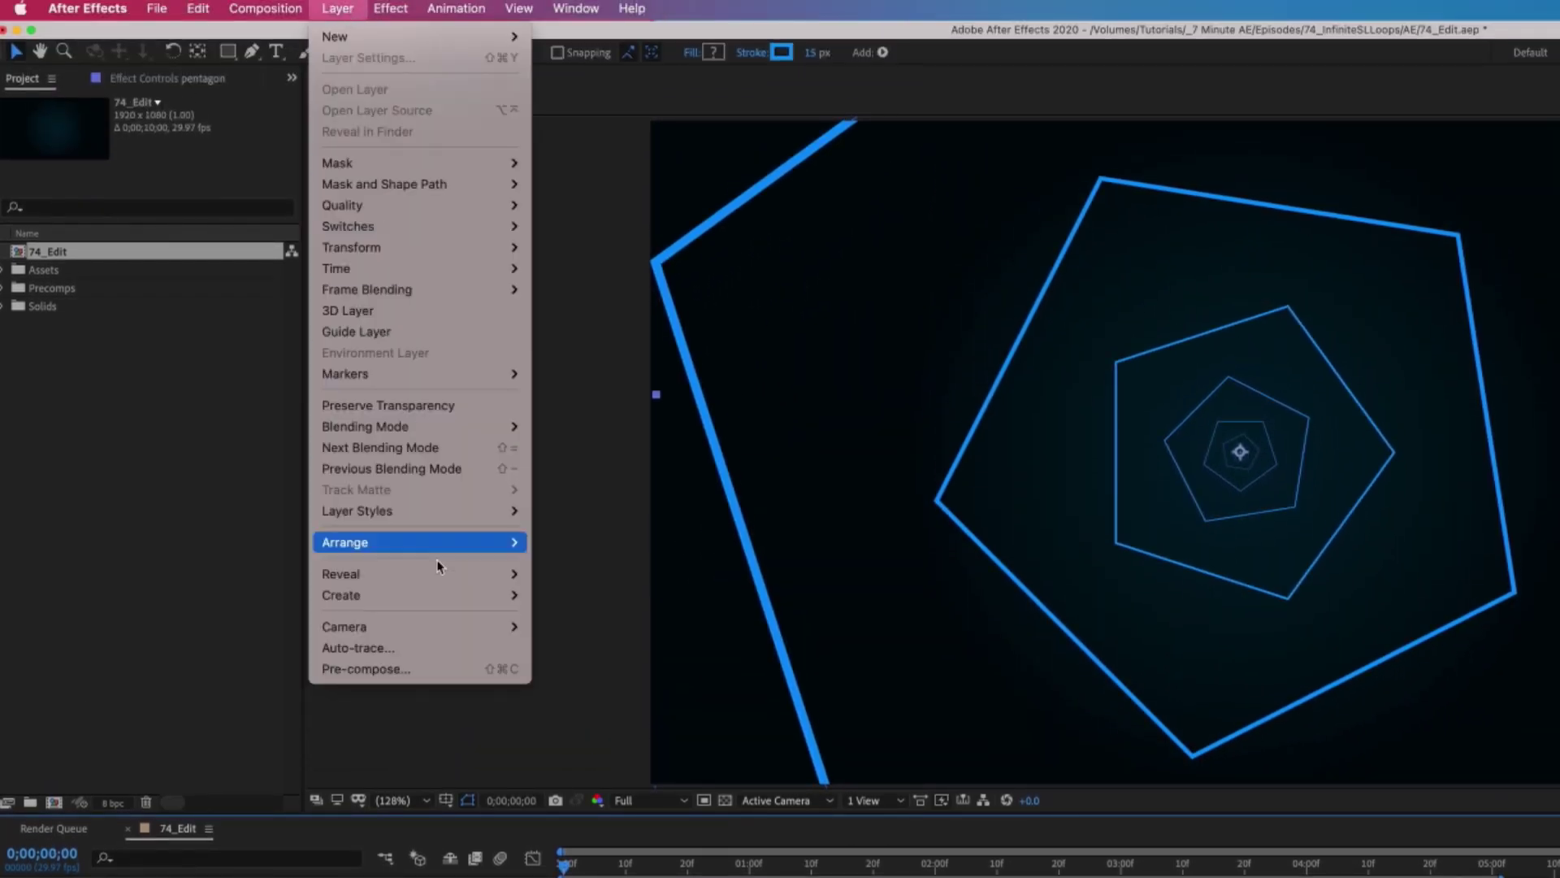
mouse_move(424, 514)
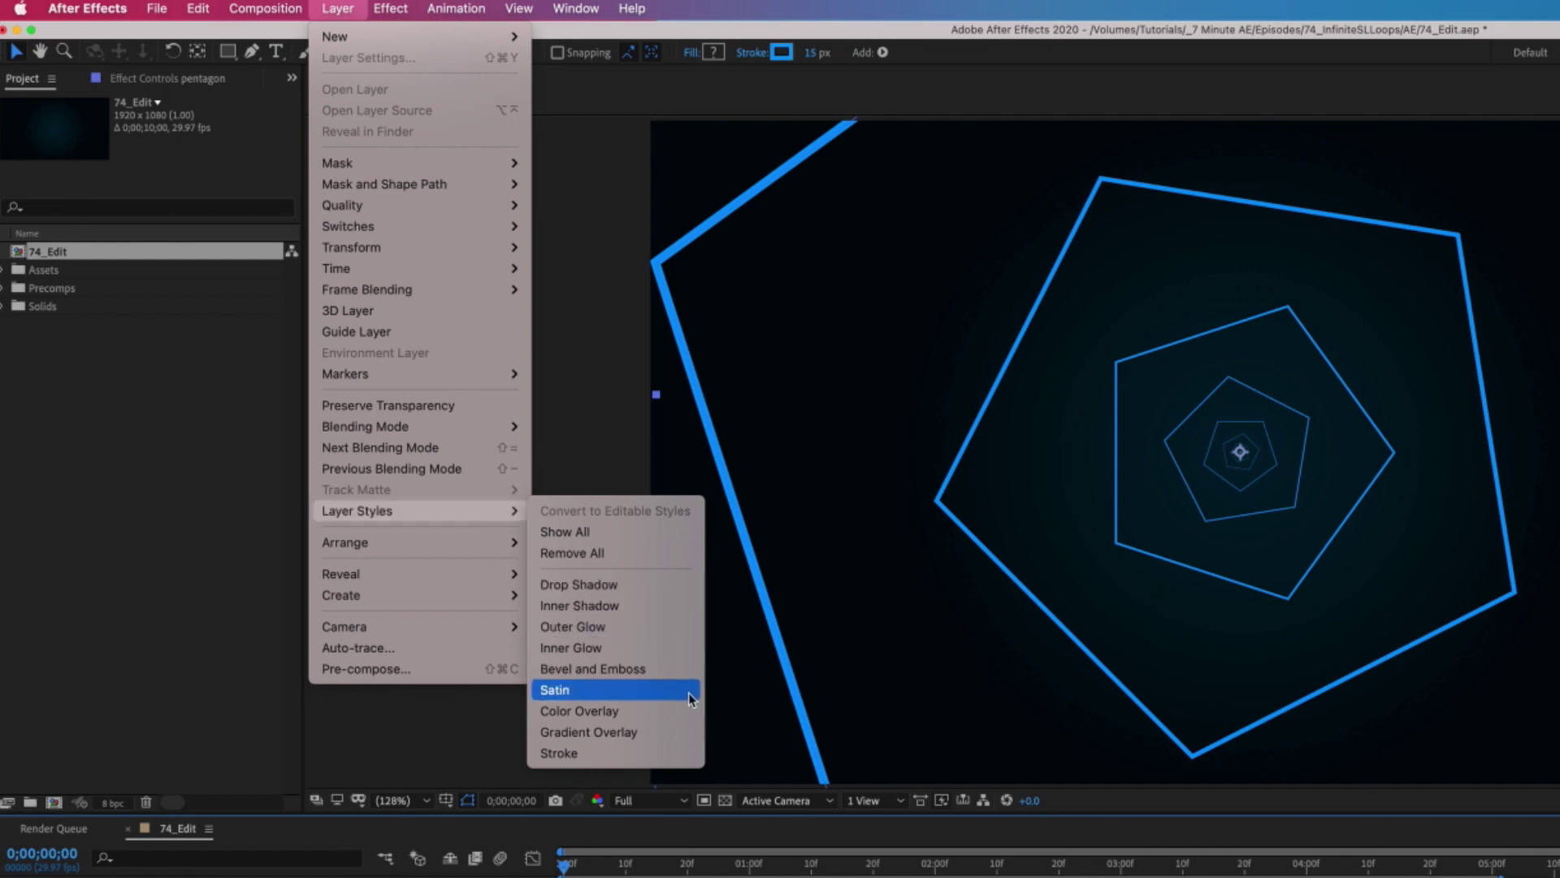
click(658, 731)
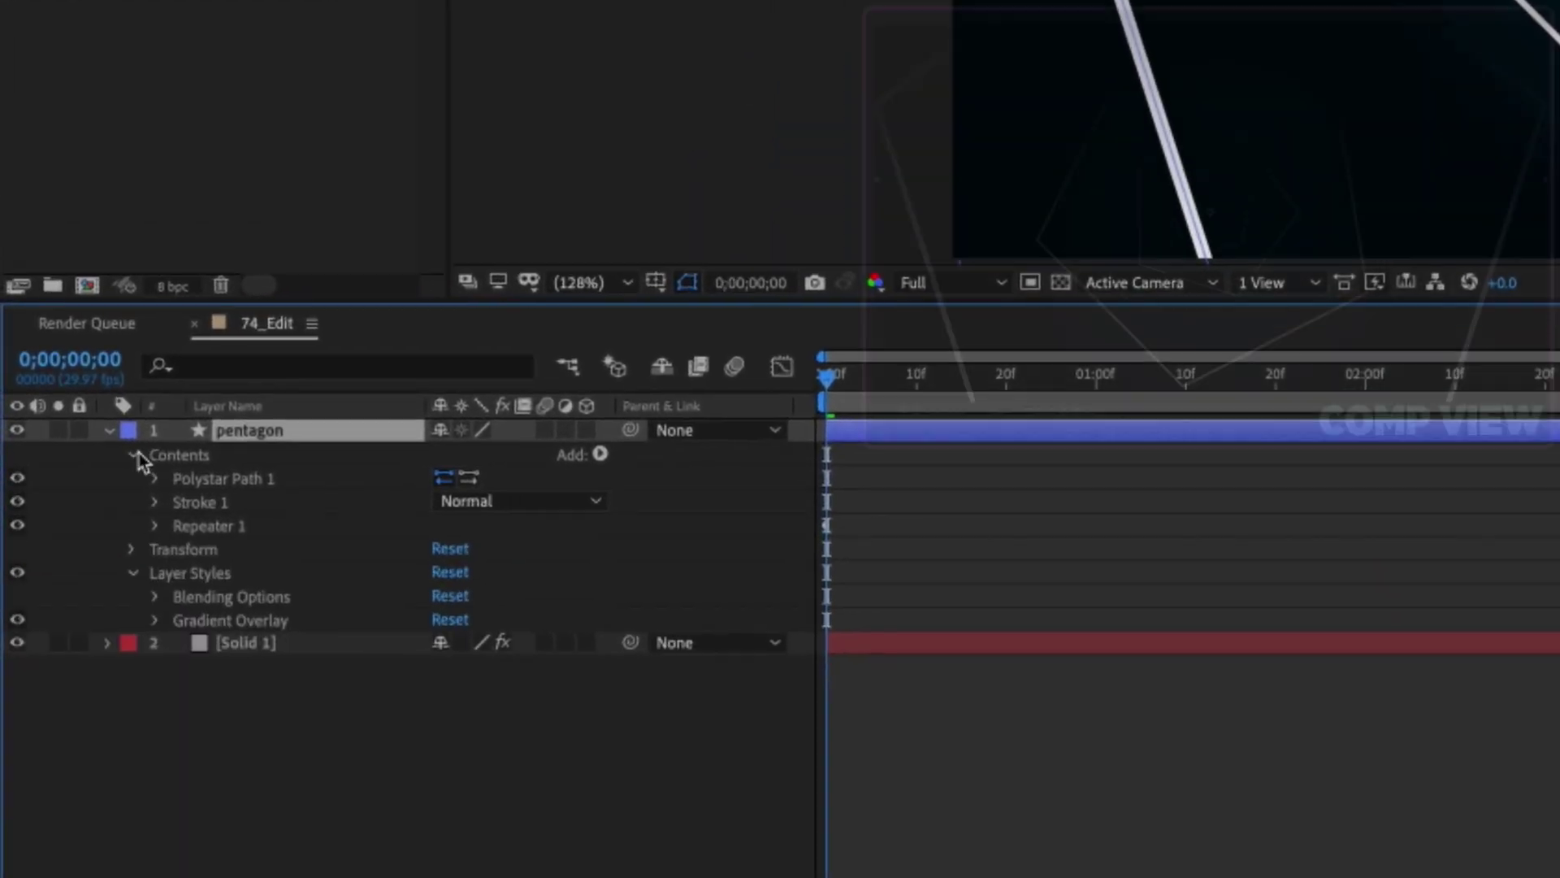
Step: Set the pentagon's Gradient Overlay to the Overlay blend mode and the Reflected style
click(135, 412)
click(192, 465)
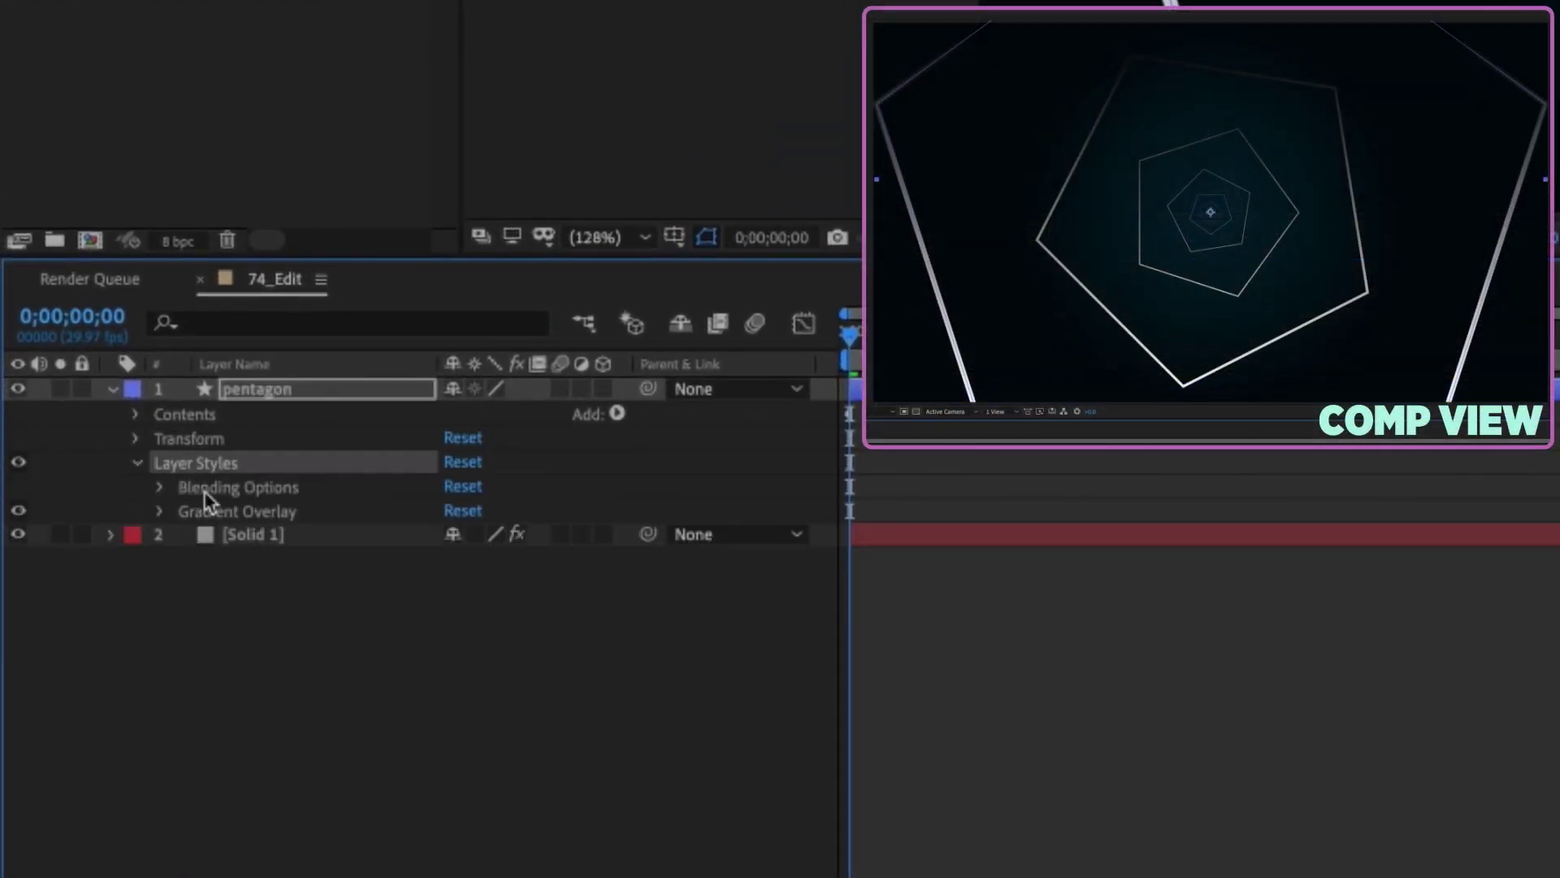
click(160, 512)
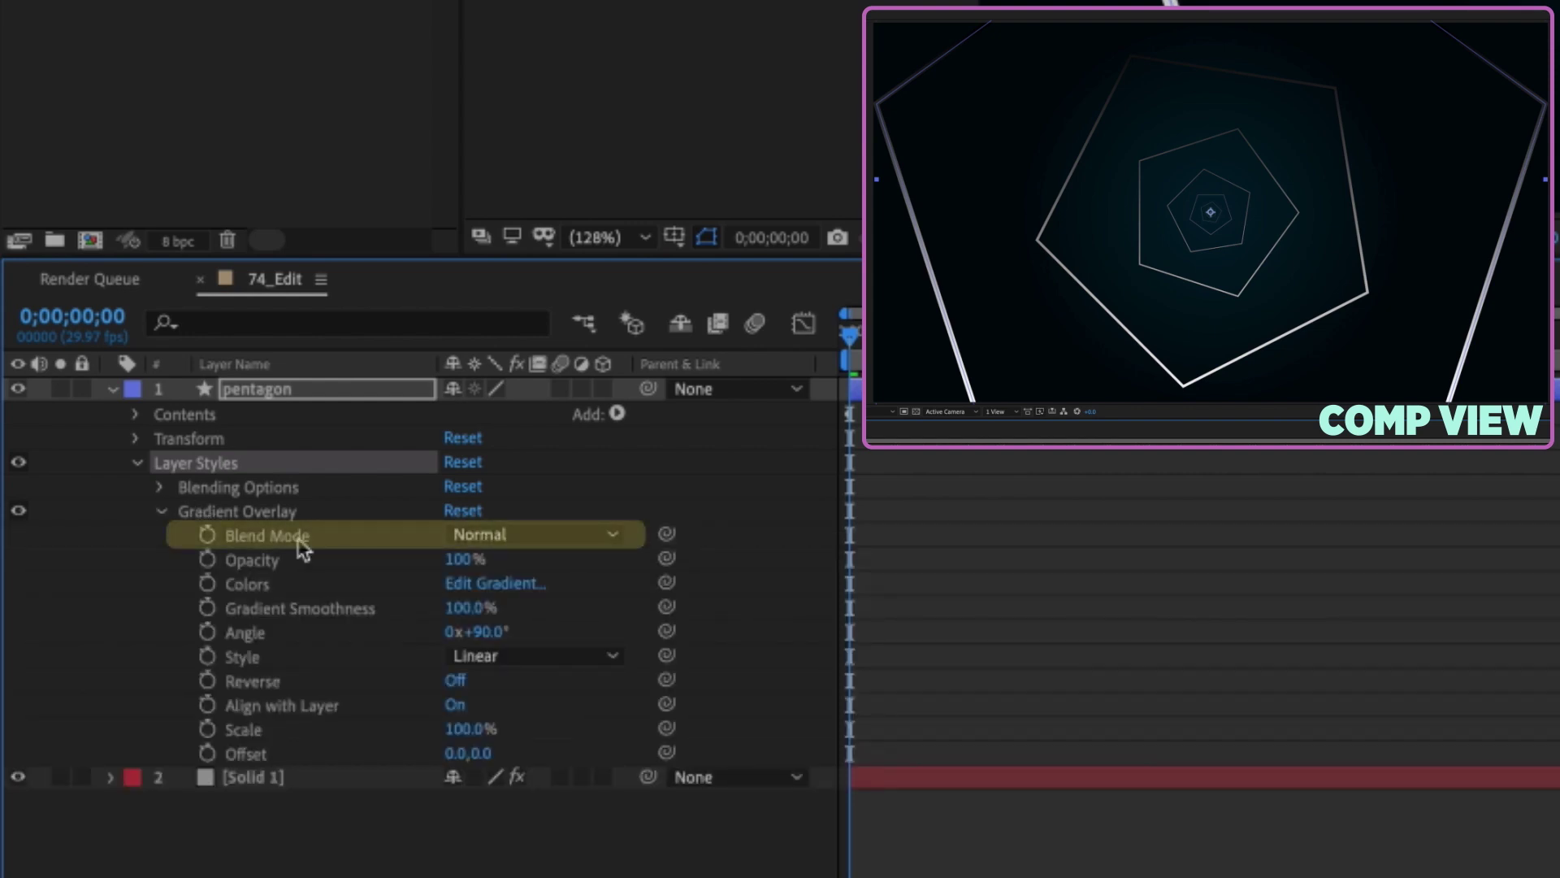
click(488, 534)
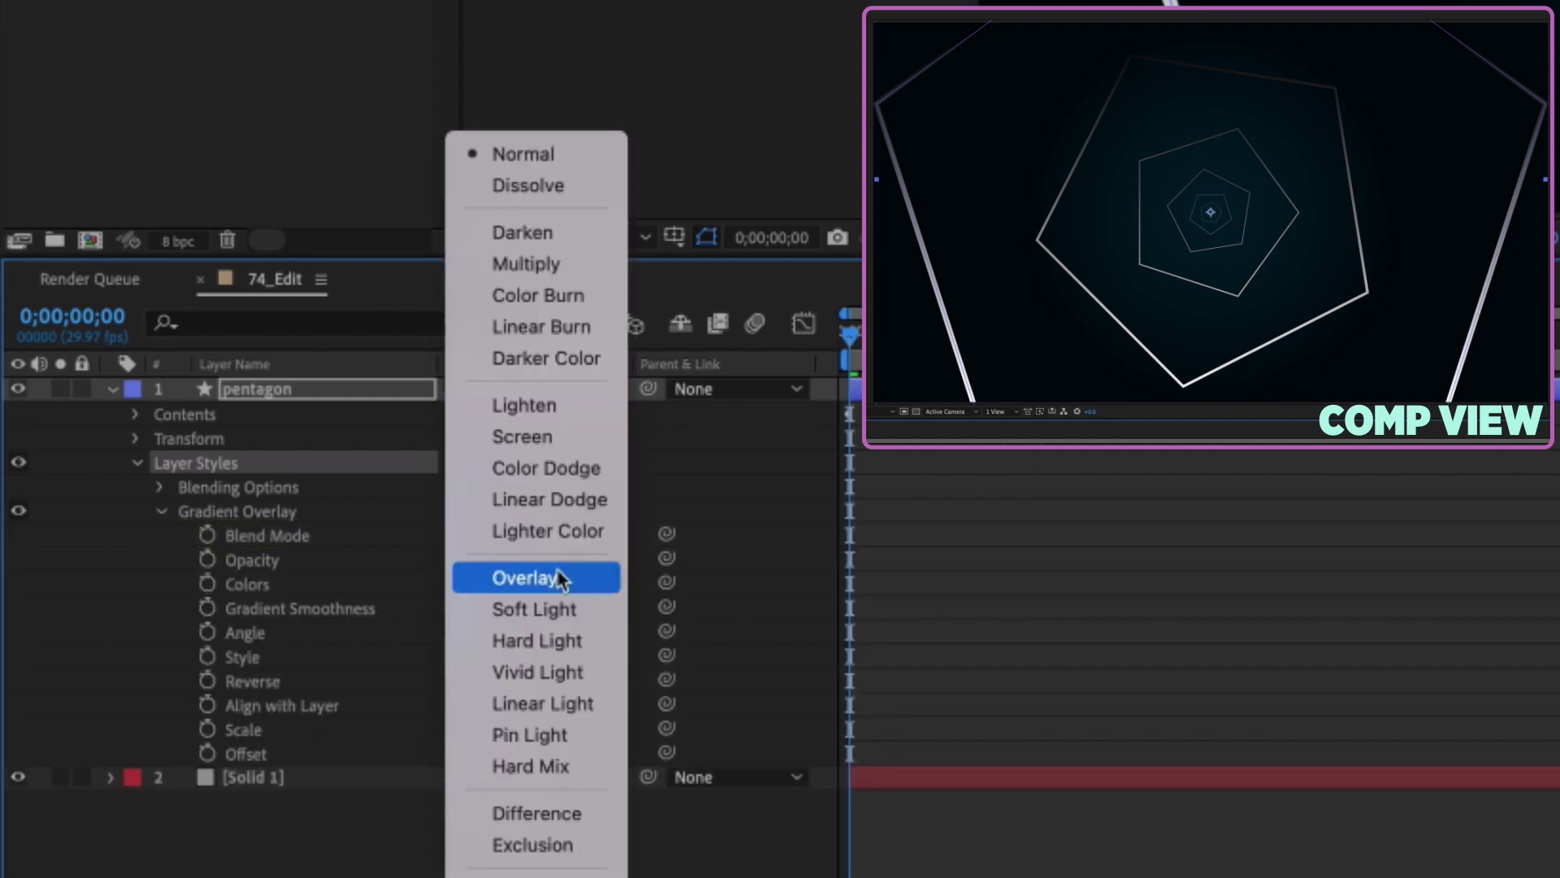
click(557, 578)
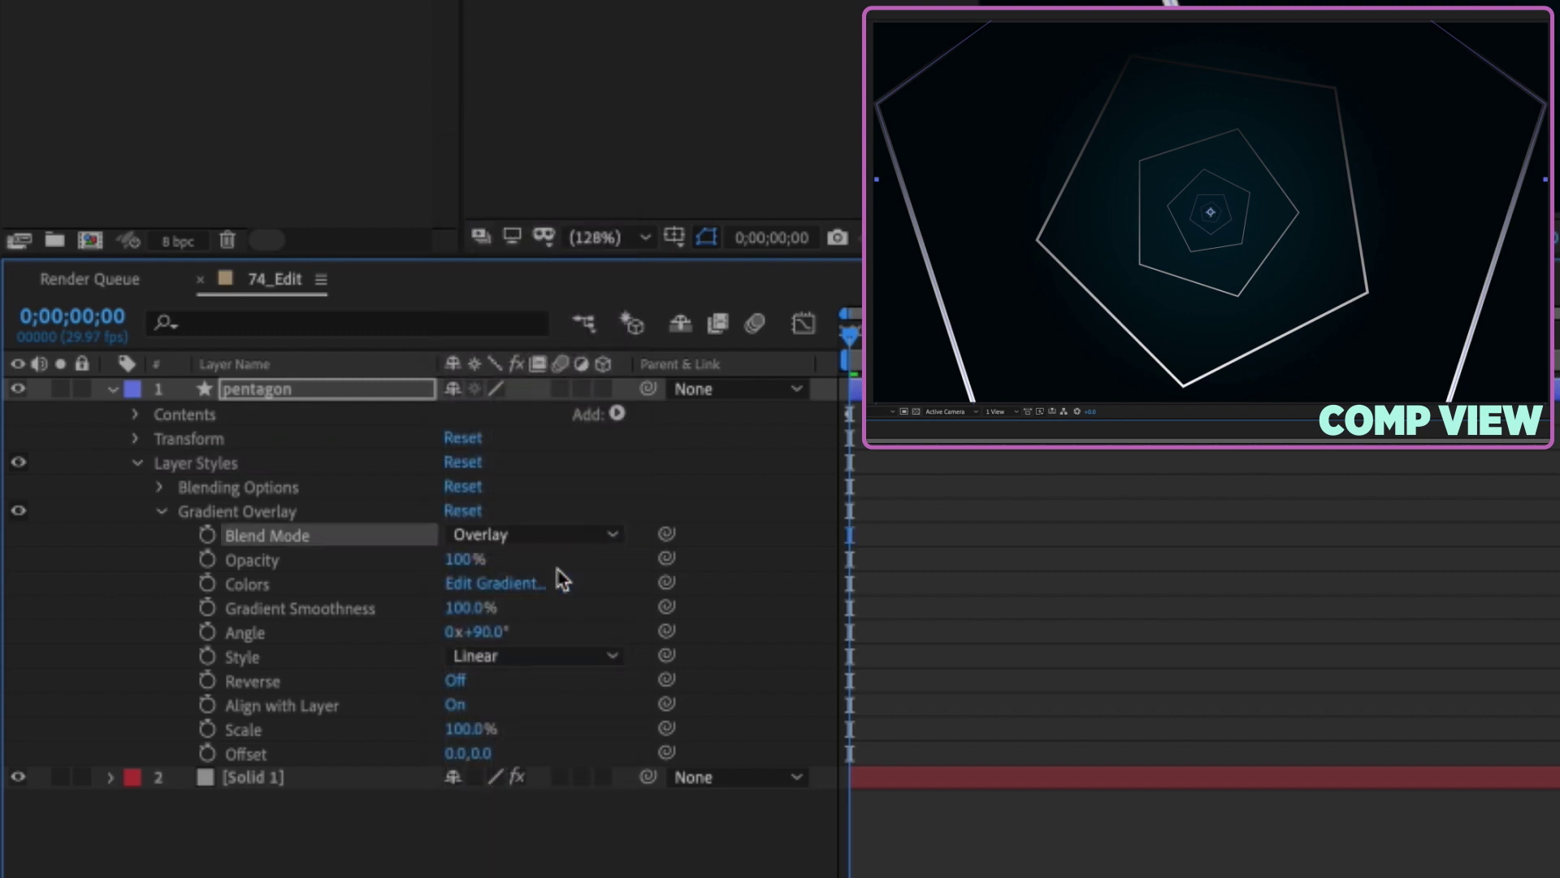
click(238, 660)
click(521, 660)
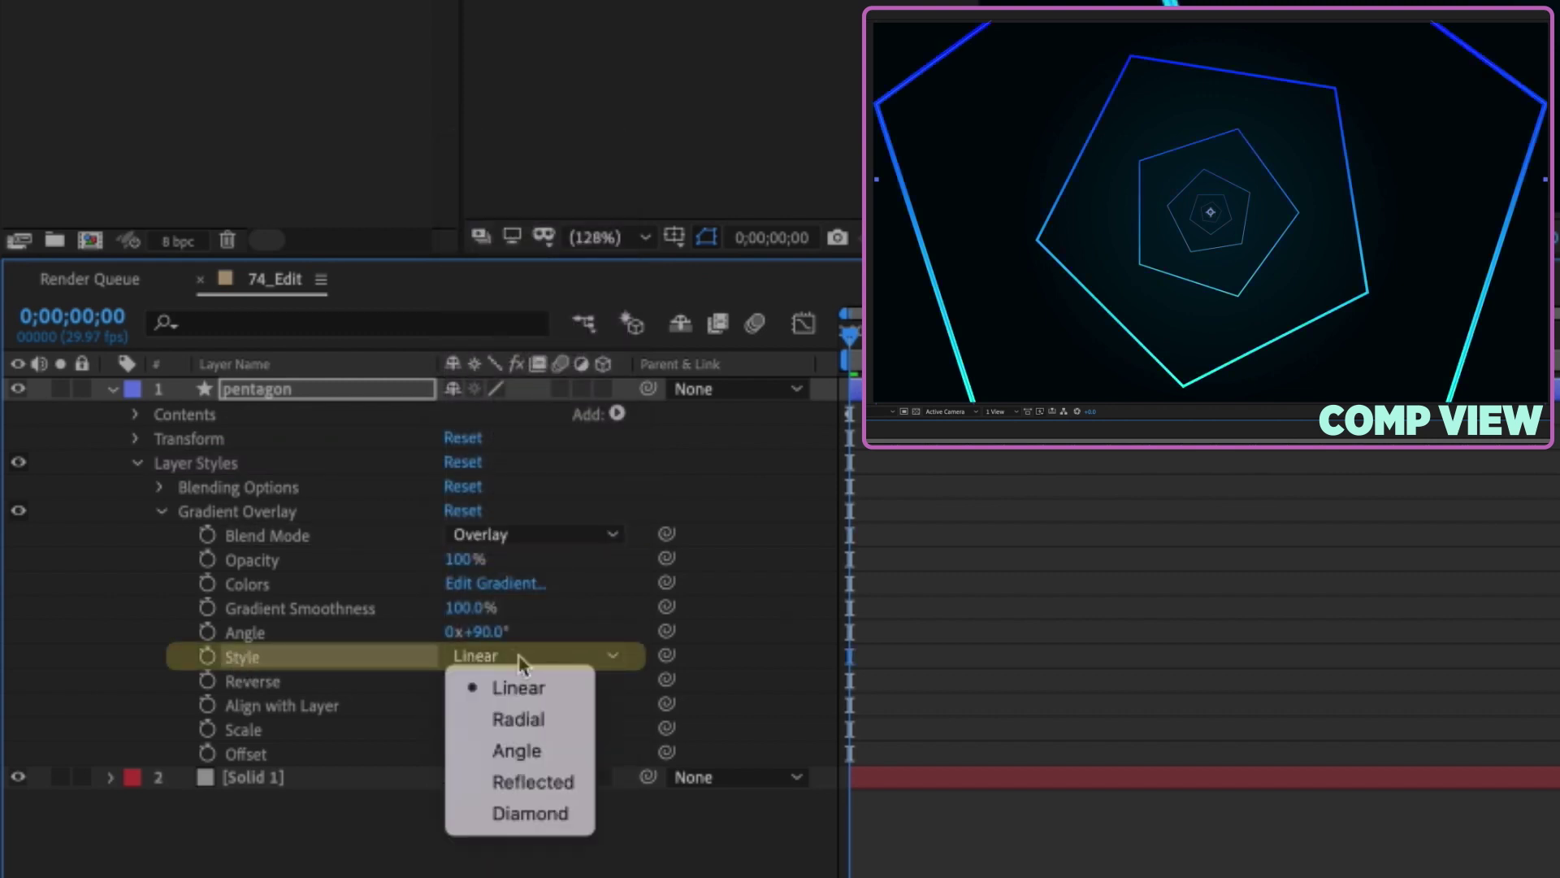
click(531, 780)
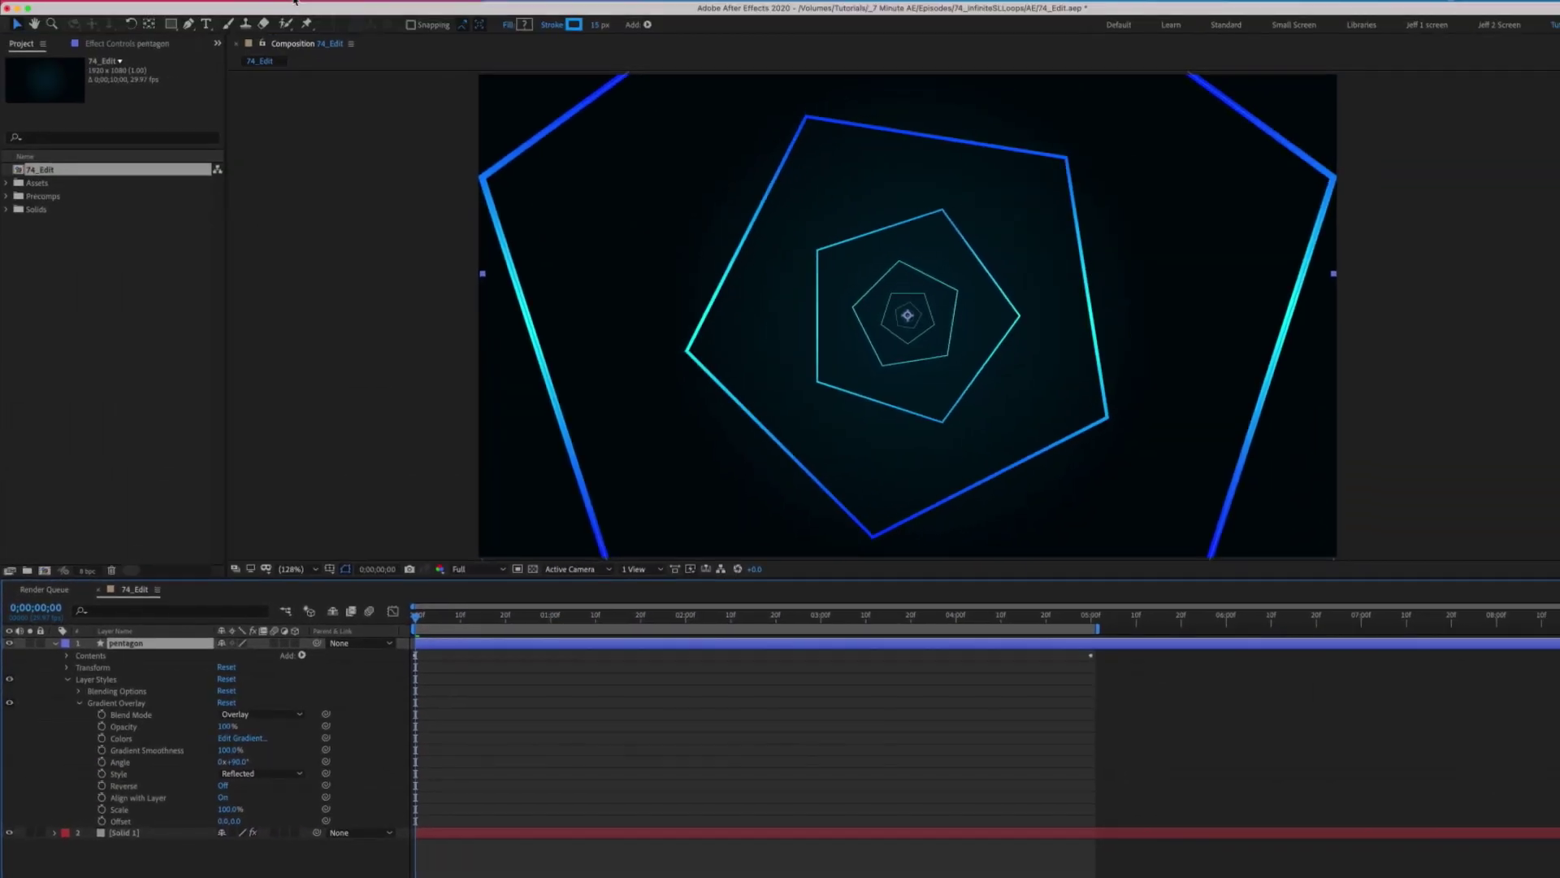
Step: Apply a Glow effect to the pentagon layer with a Glow Threshold of 0% and a Glow Radius of 150
click(286, 1)
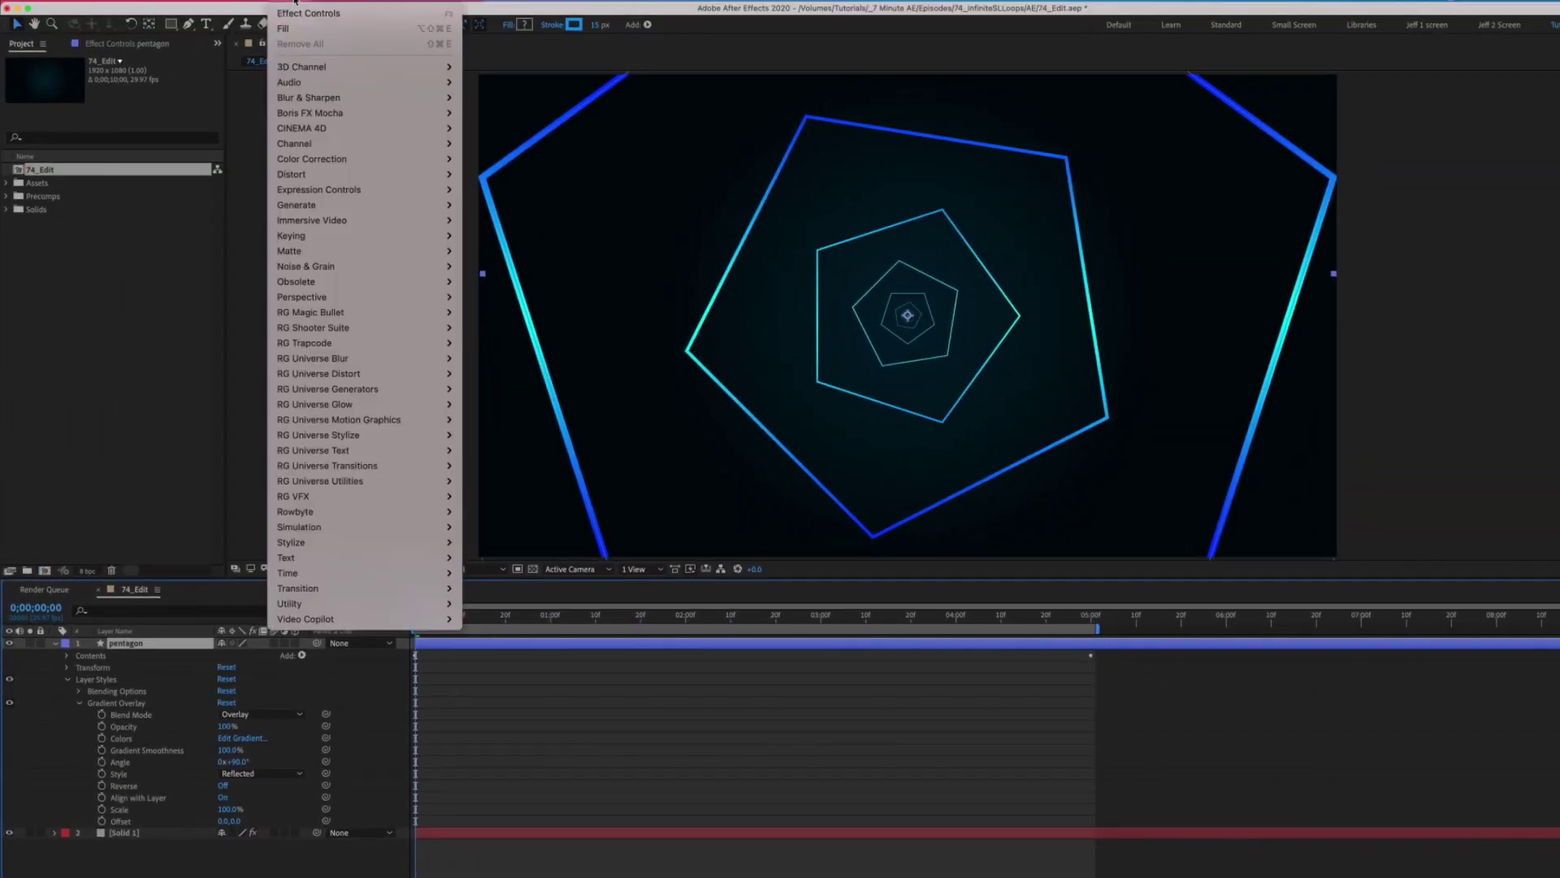
click(504, 787)
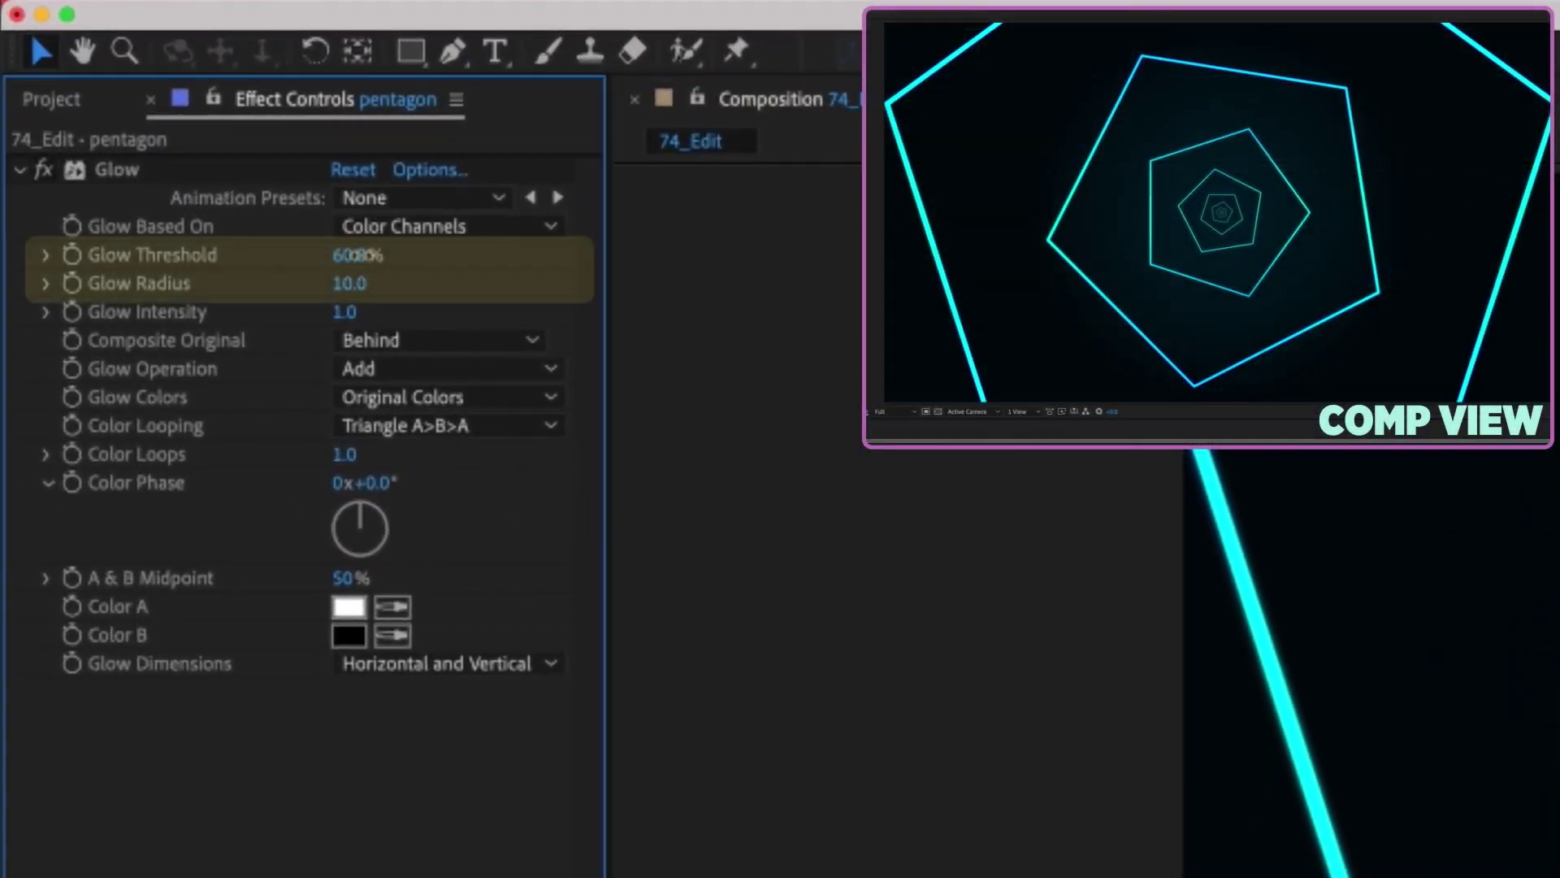
click(150, 121)
text(0)
key(Return)
click(358, 284)
text(150)
key(Return)
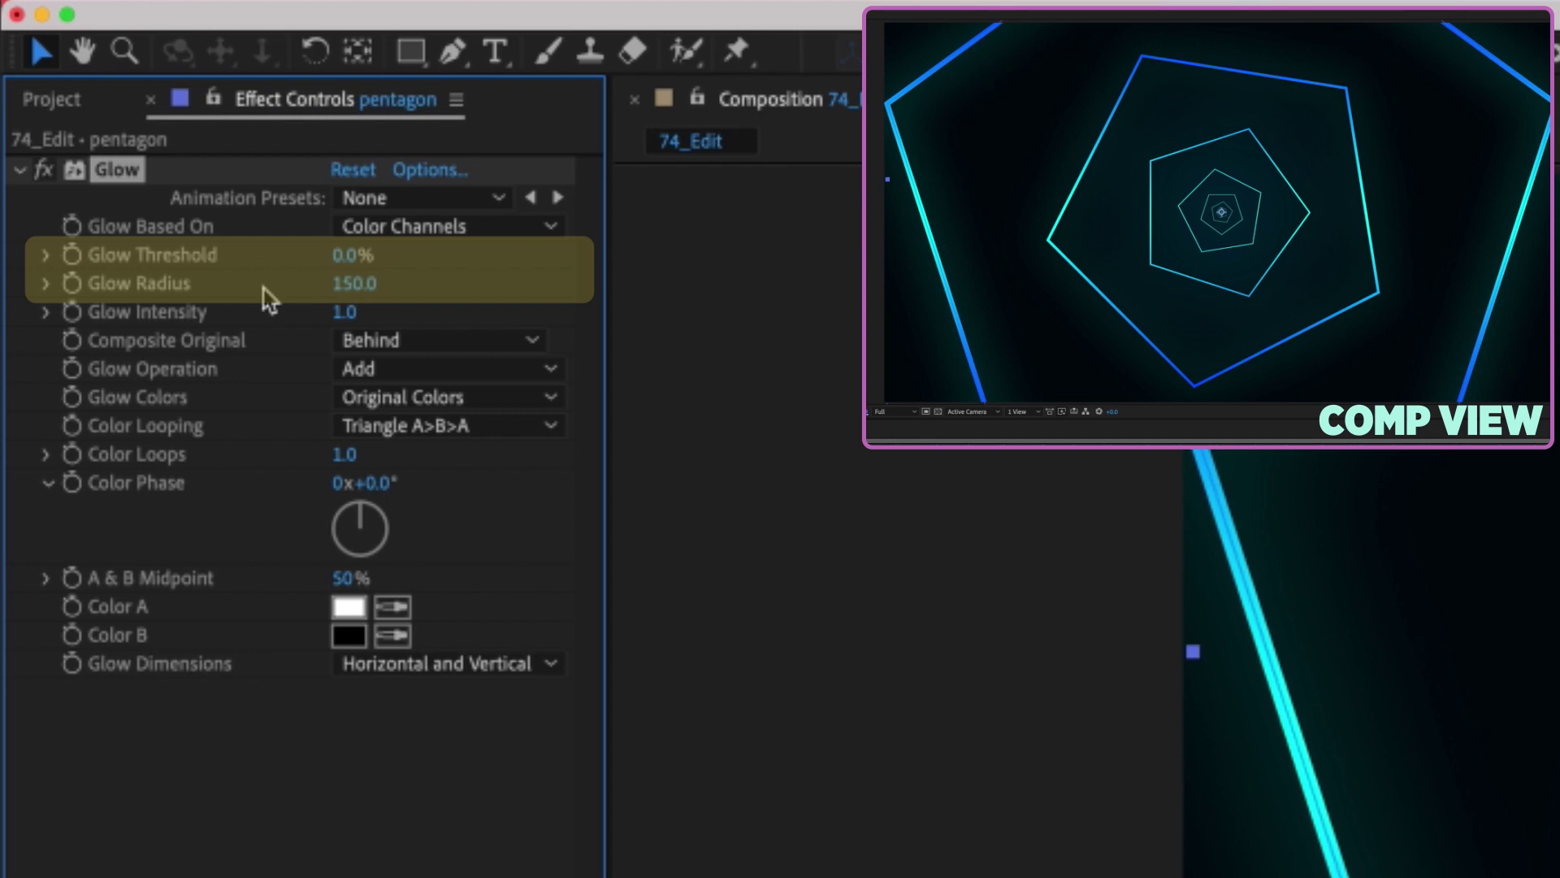
Step: Set the Glow's Composite Original to On Top and its Glow Colors to A & B Colors
click(391, 338)
click(423, 377)
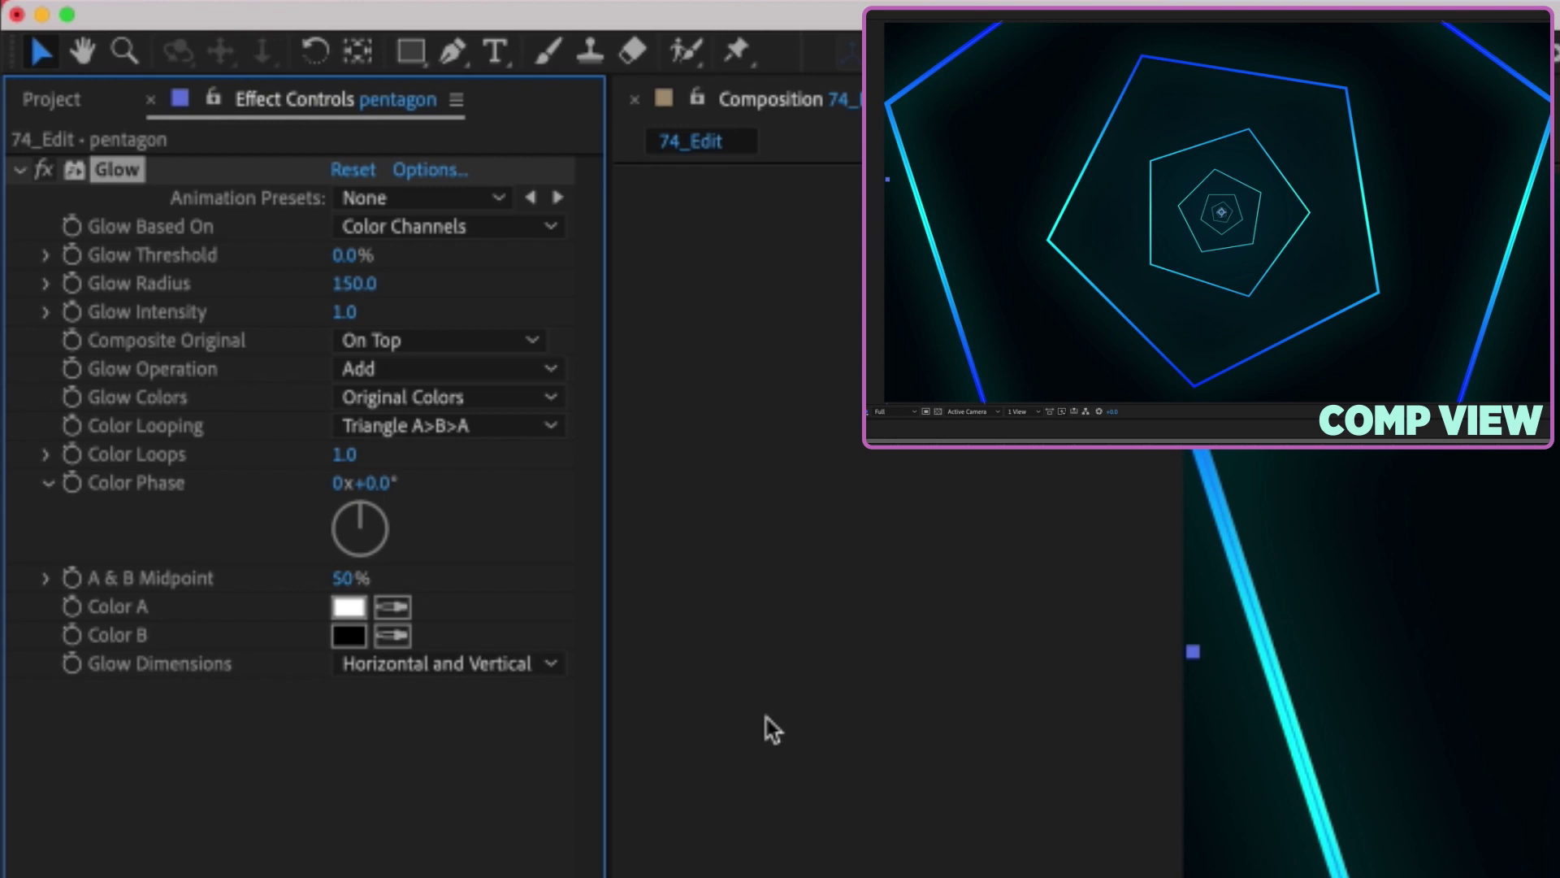
click(422, 397)
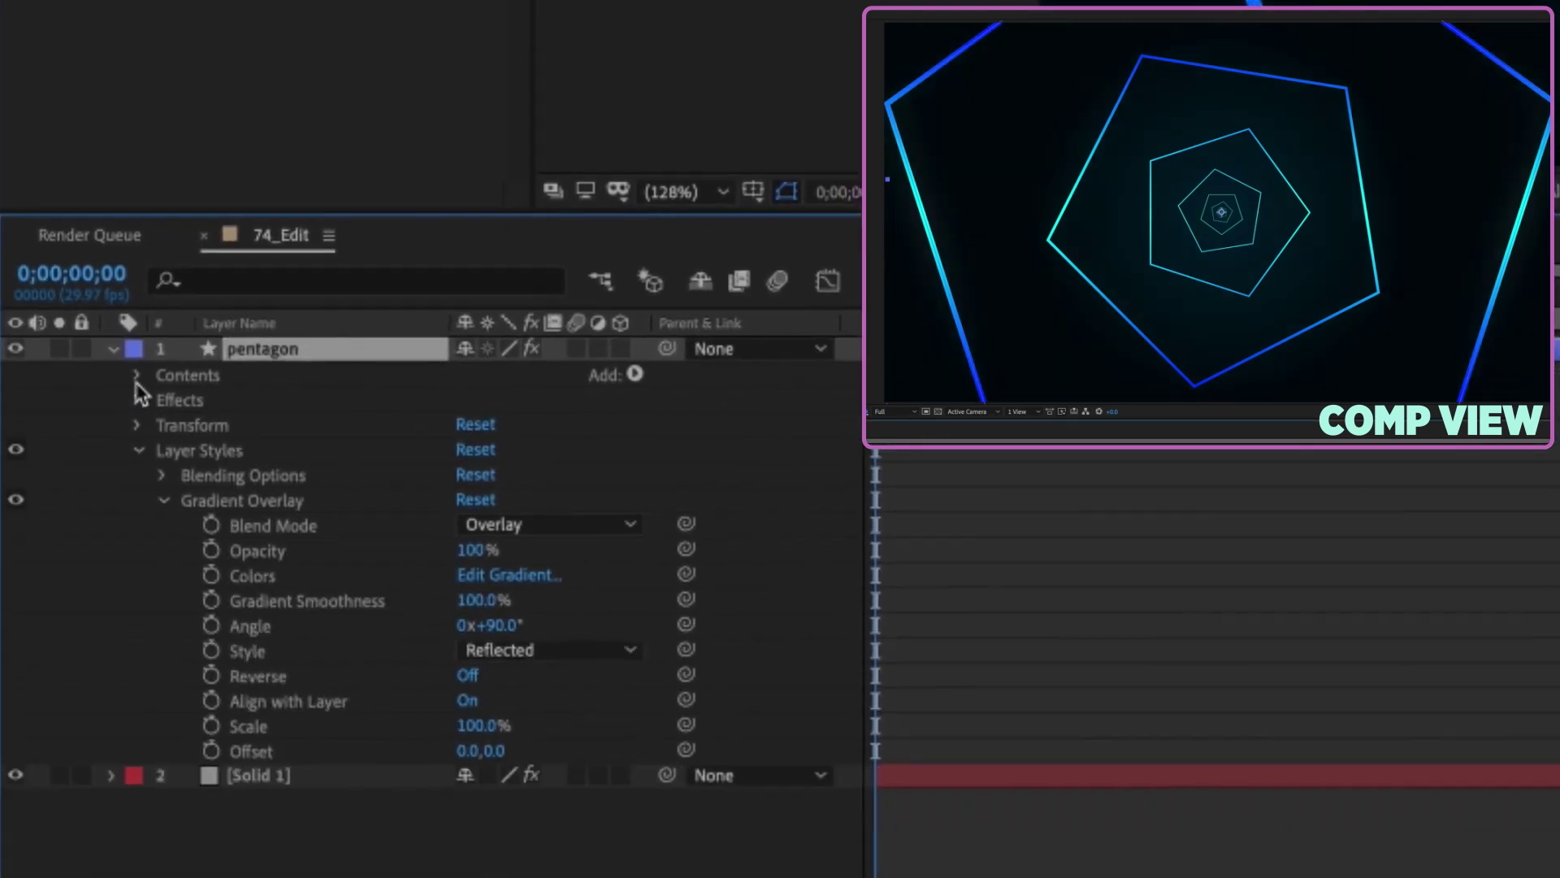
Step: Link the Glow's Color A and Color B to the Color property of Stroke 1
click(137, 374)
click(158, 238)
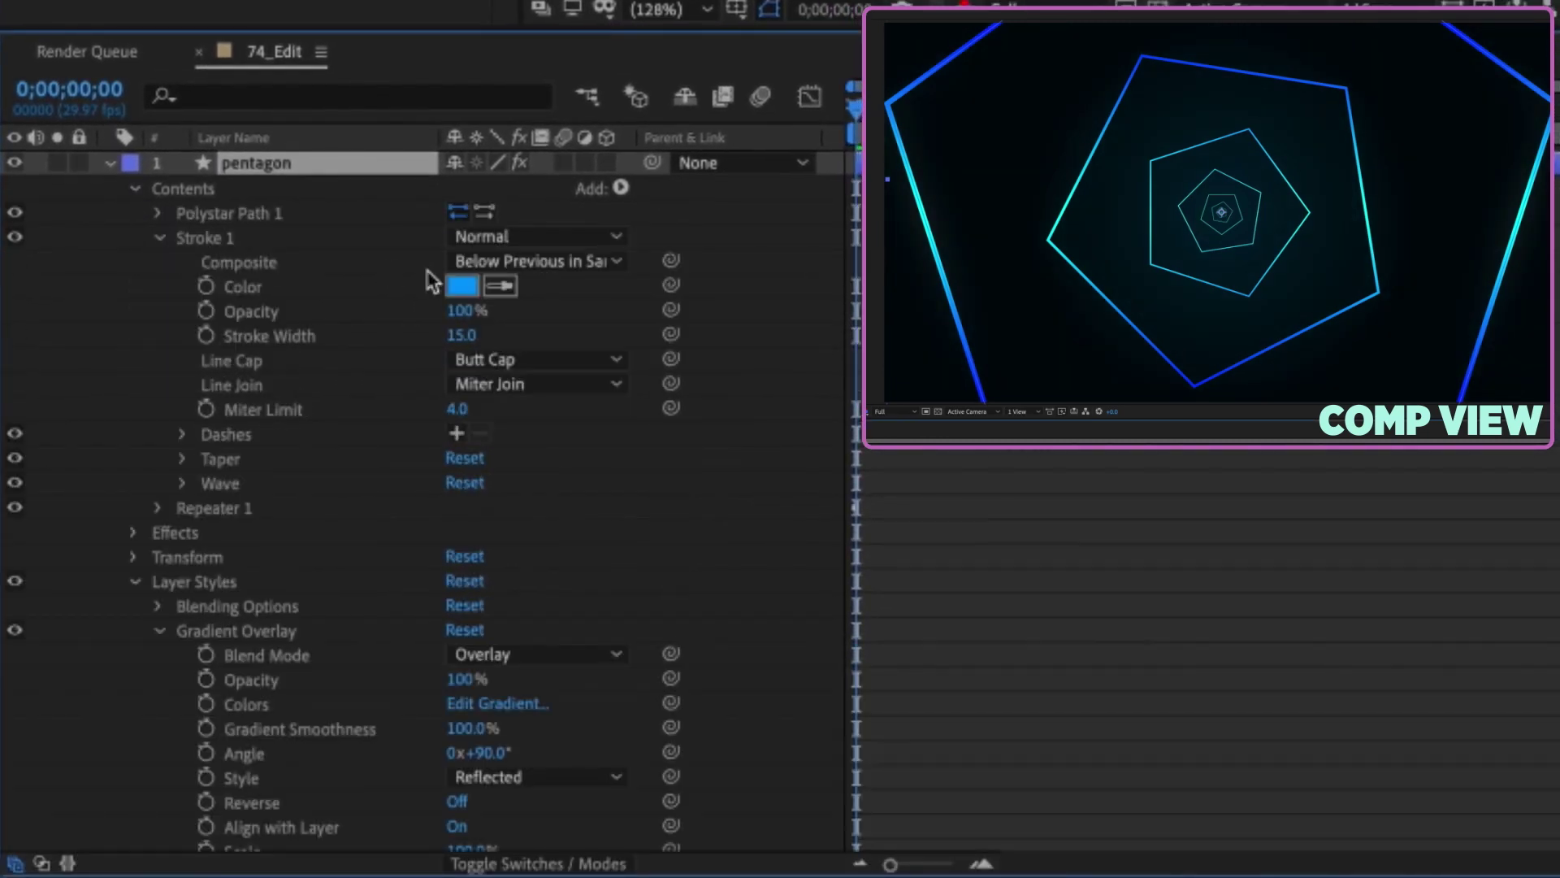
click(132, 581)
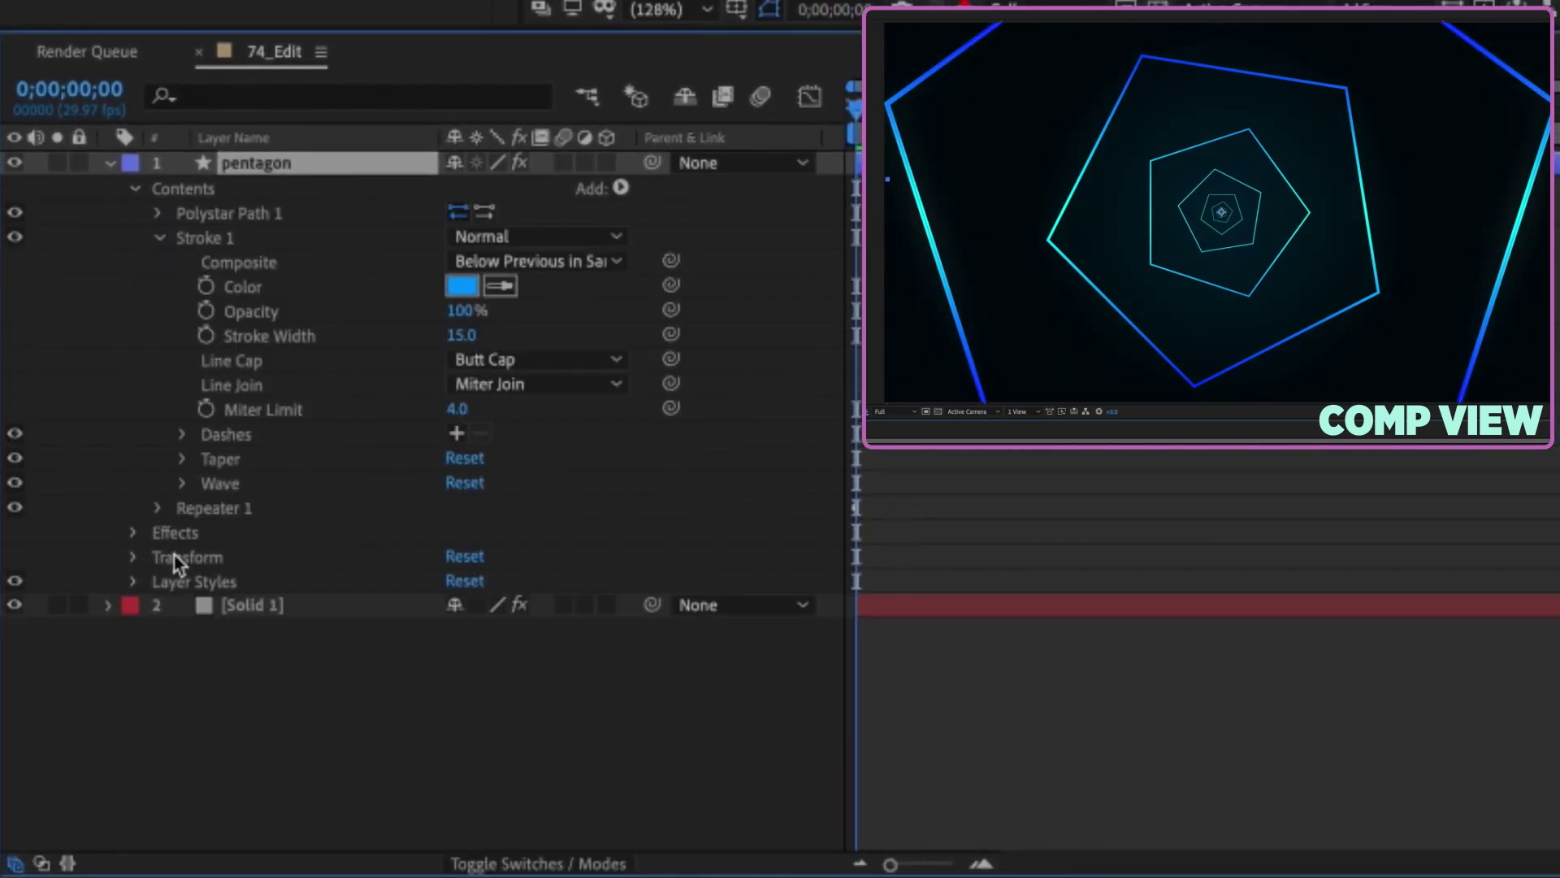
click(175, 533)
click(132, 533)
click(160, 555)
scroll(280, 567, down, 2)
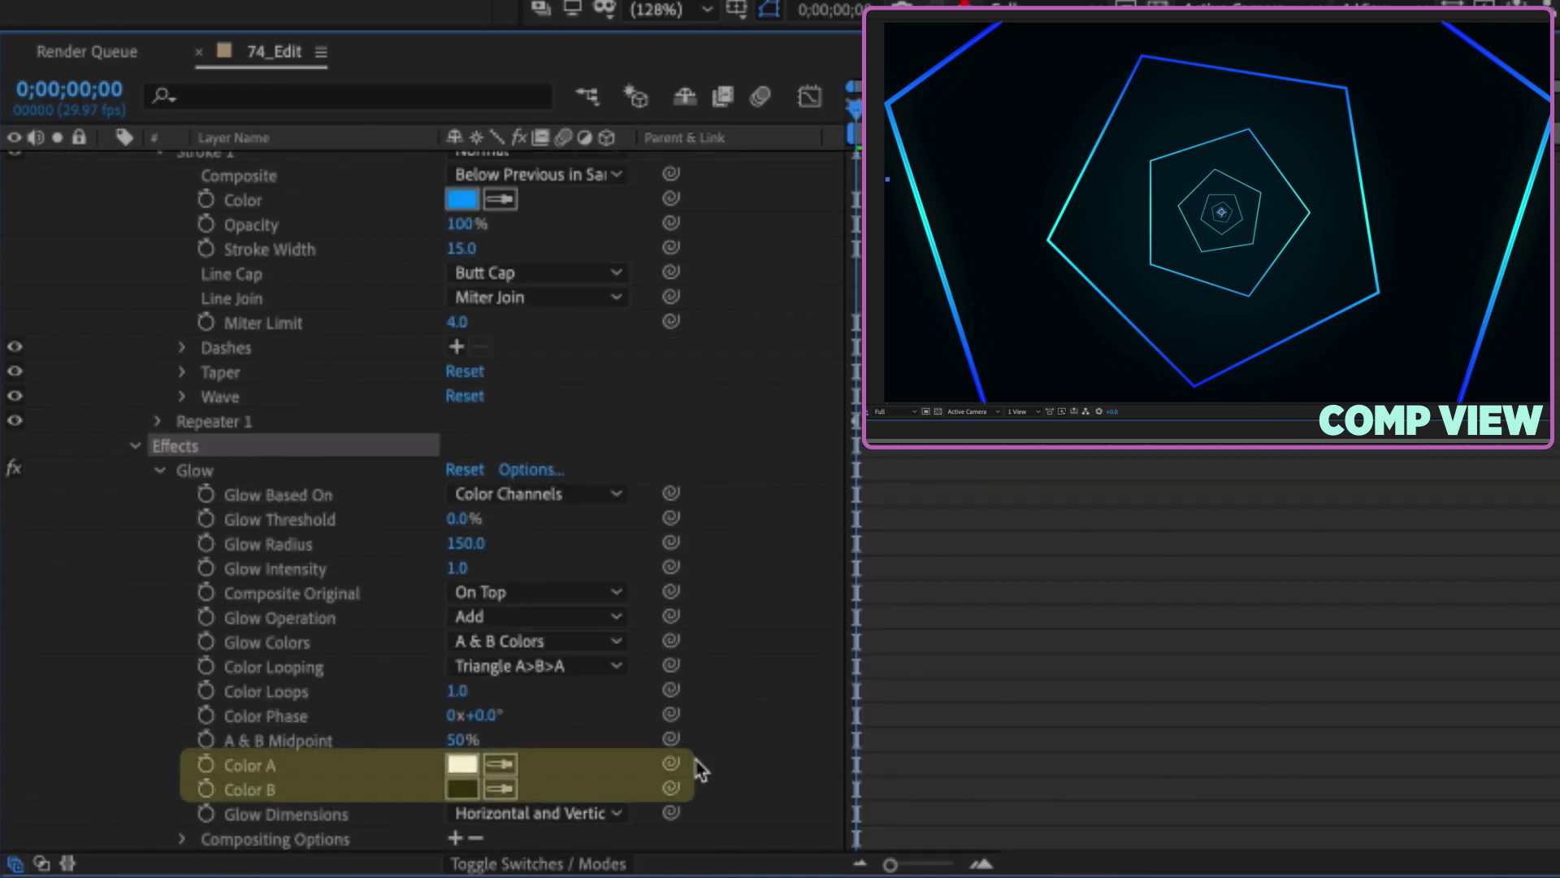
drag(500, 764, 279, 200)
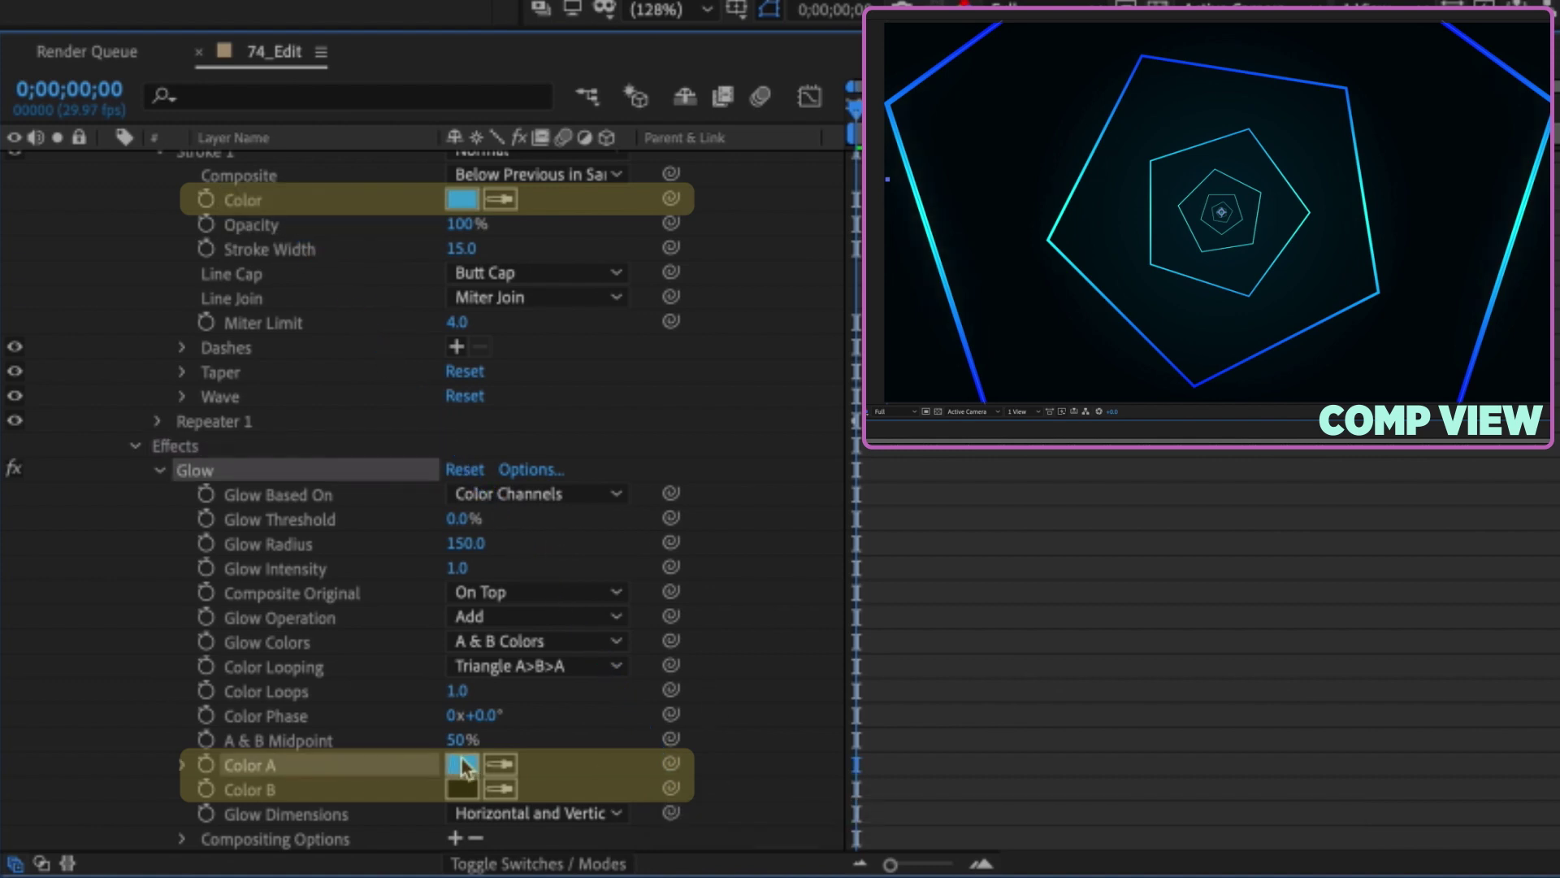
mouse_move(667, 789)
mouse_down()
mouse_move(411, 393)
mouse_move(313, 200)
mouse_up()
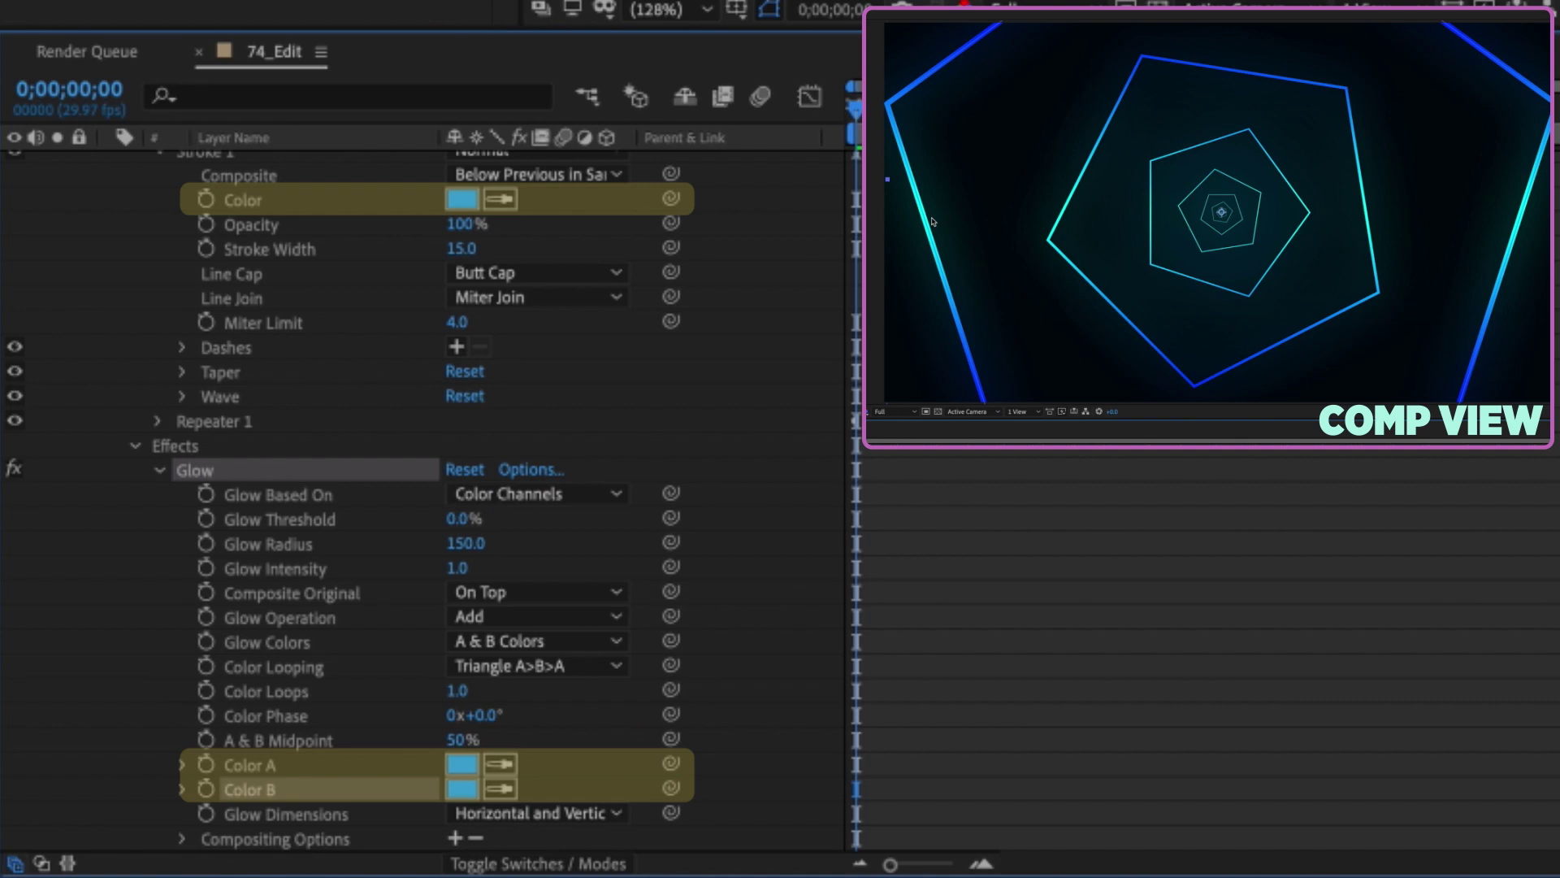
Step: Try an orange stroke color on the pentagon to test the linked glow colors
click(462, 199)
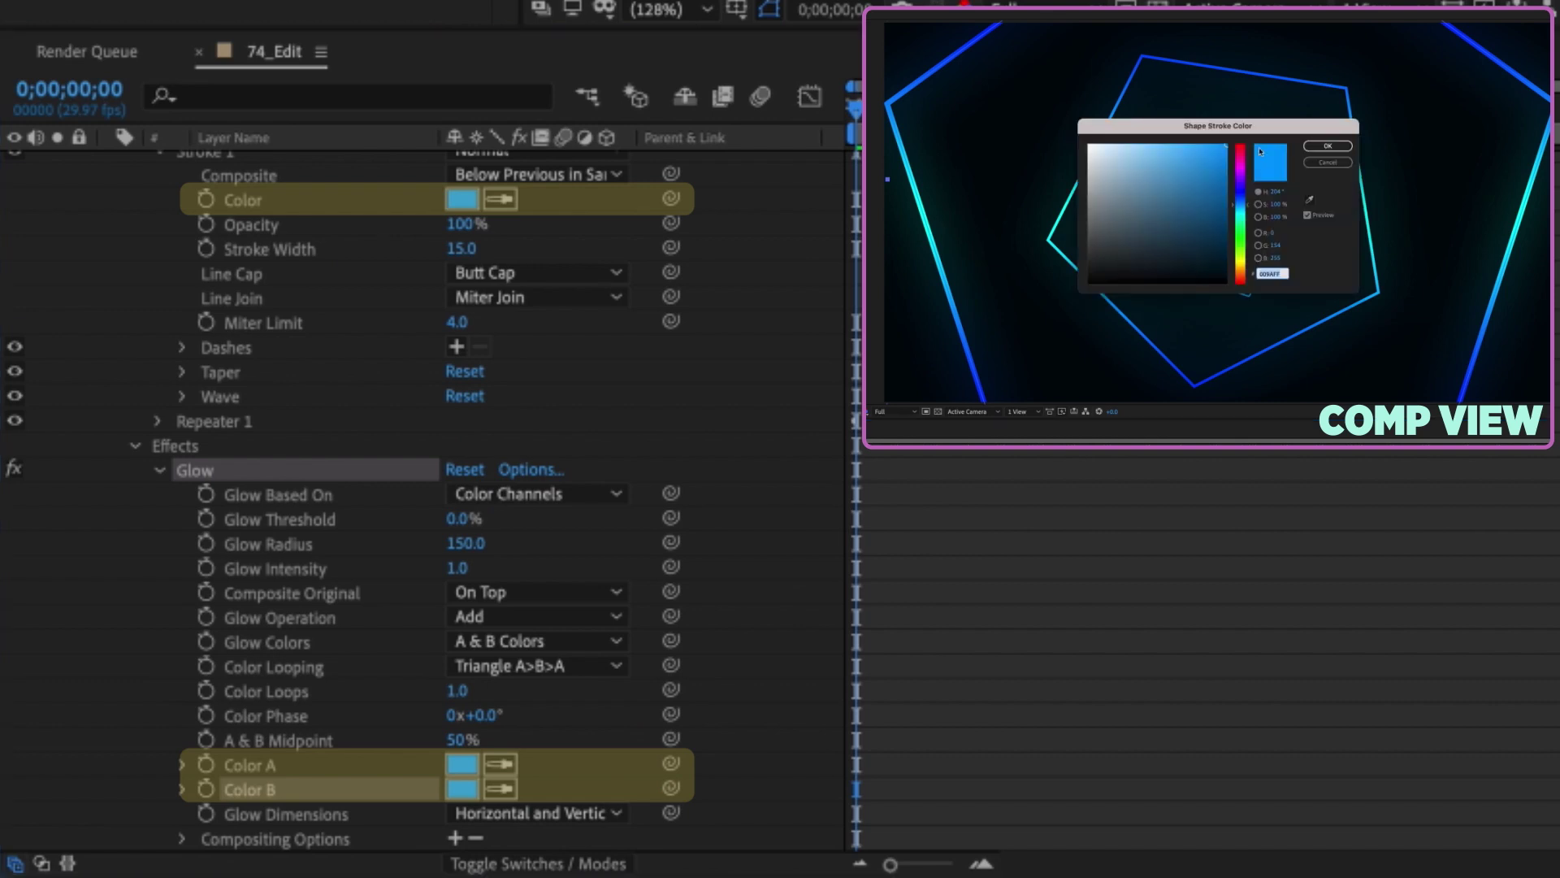
click(1240, 271)
click(1327, 146)
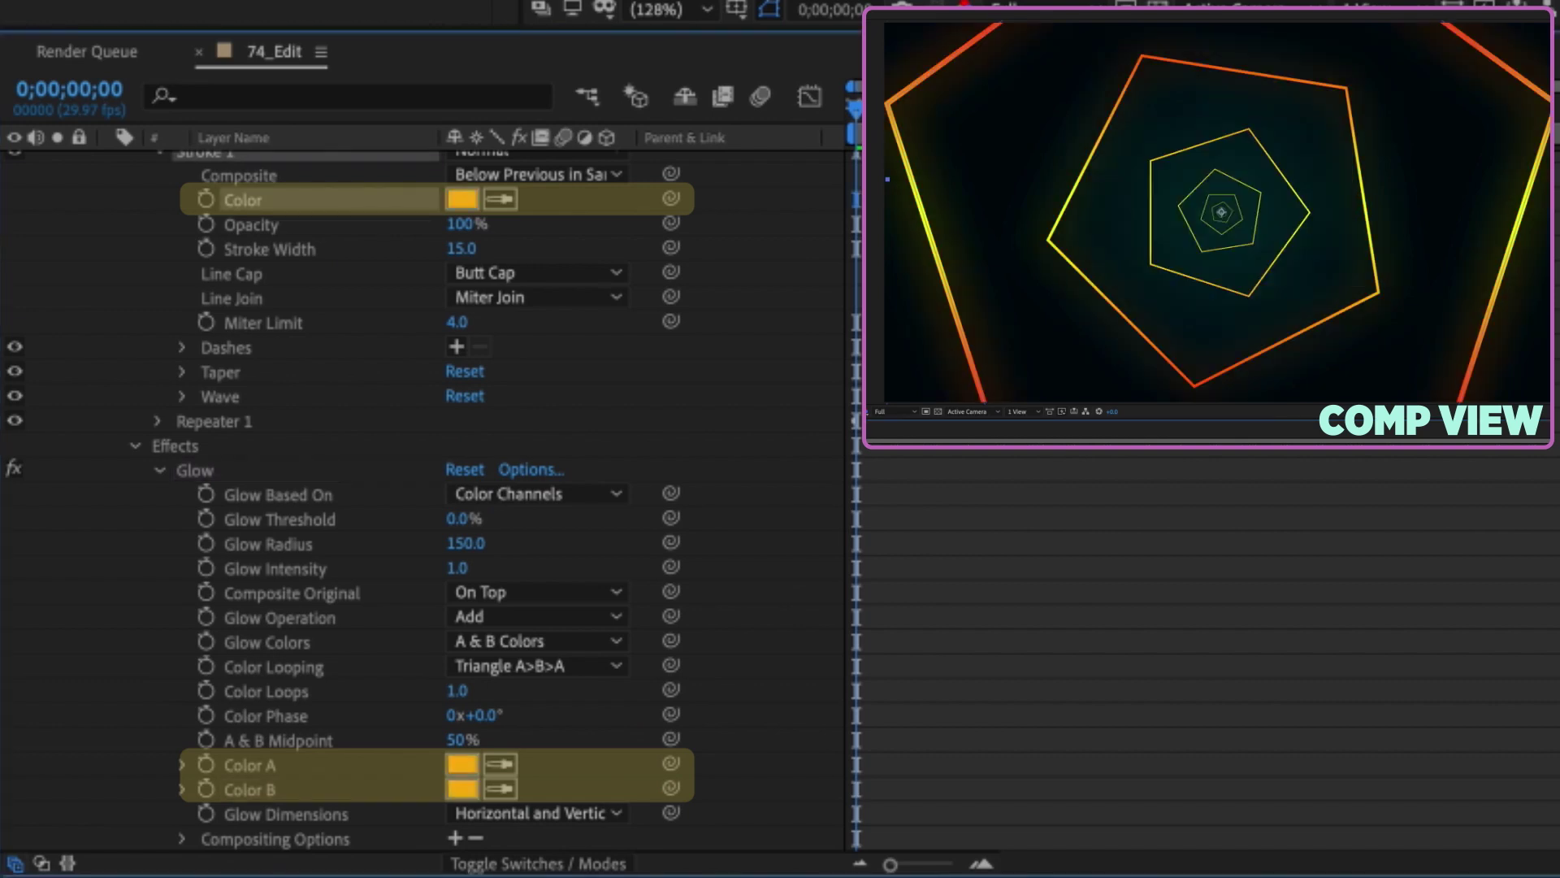
Step: Set the pentagon's stroke color to a light blue
click(462, 199)
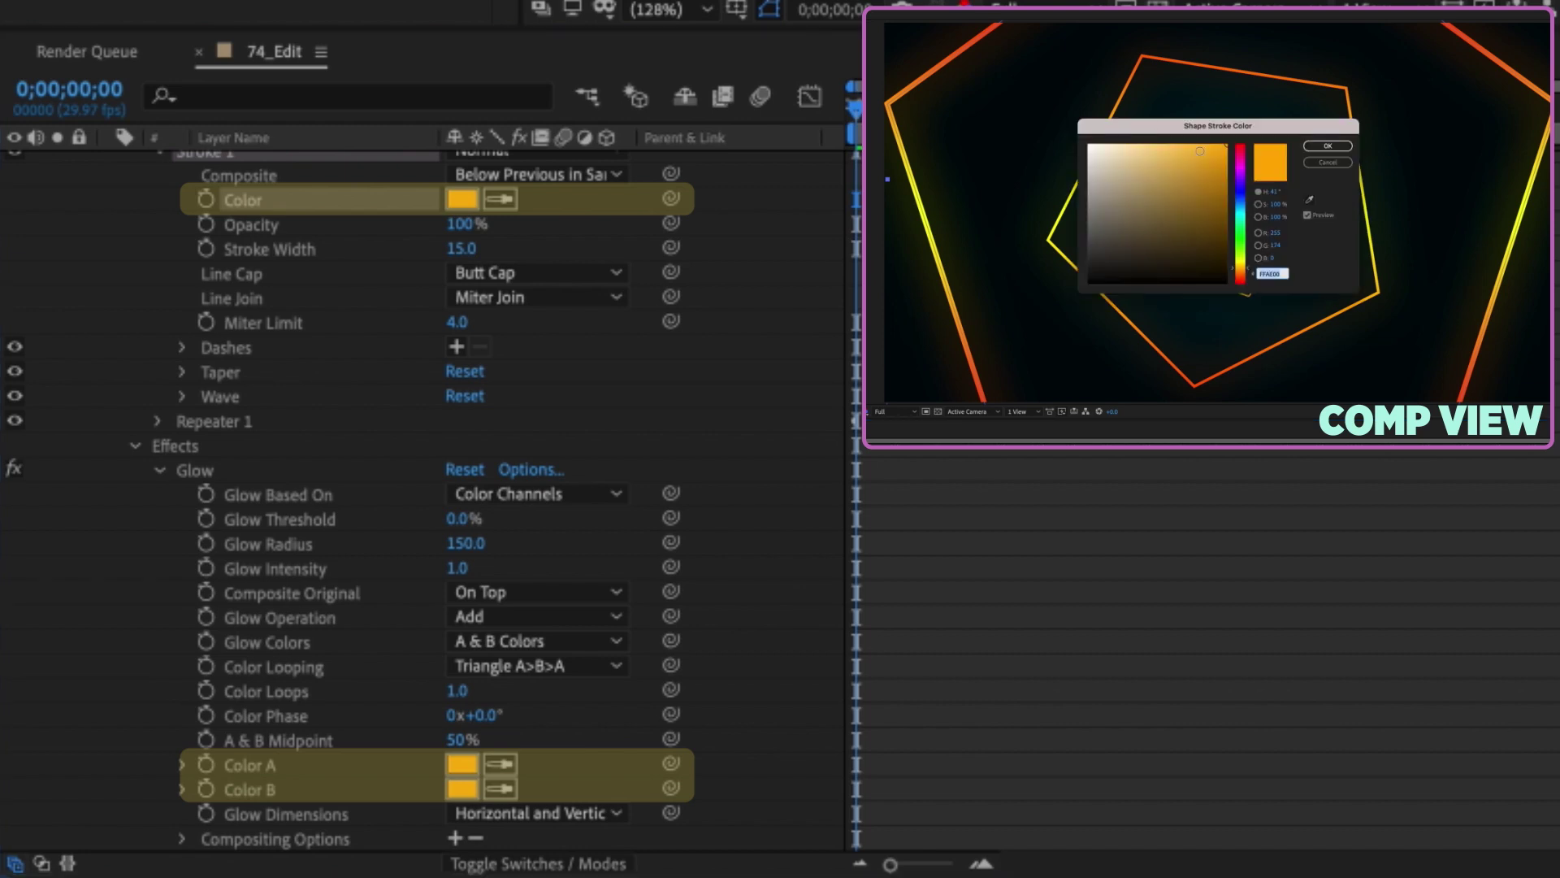
click(1243, 210)
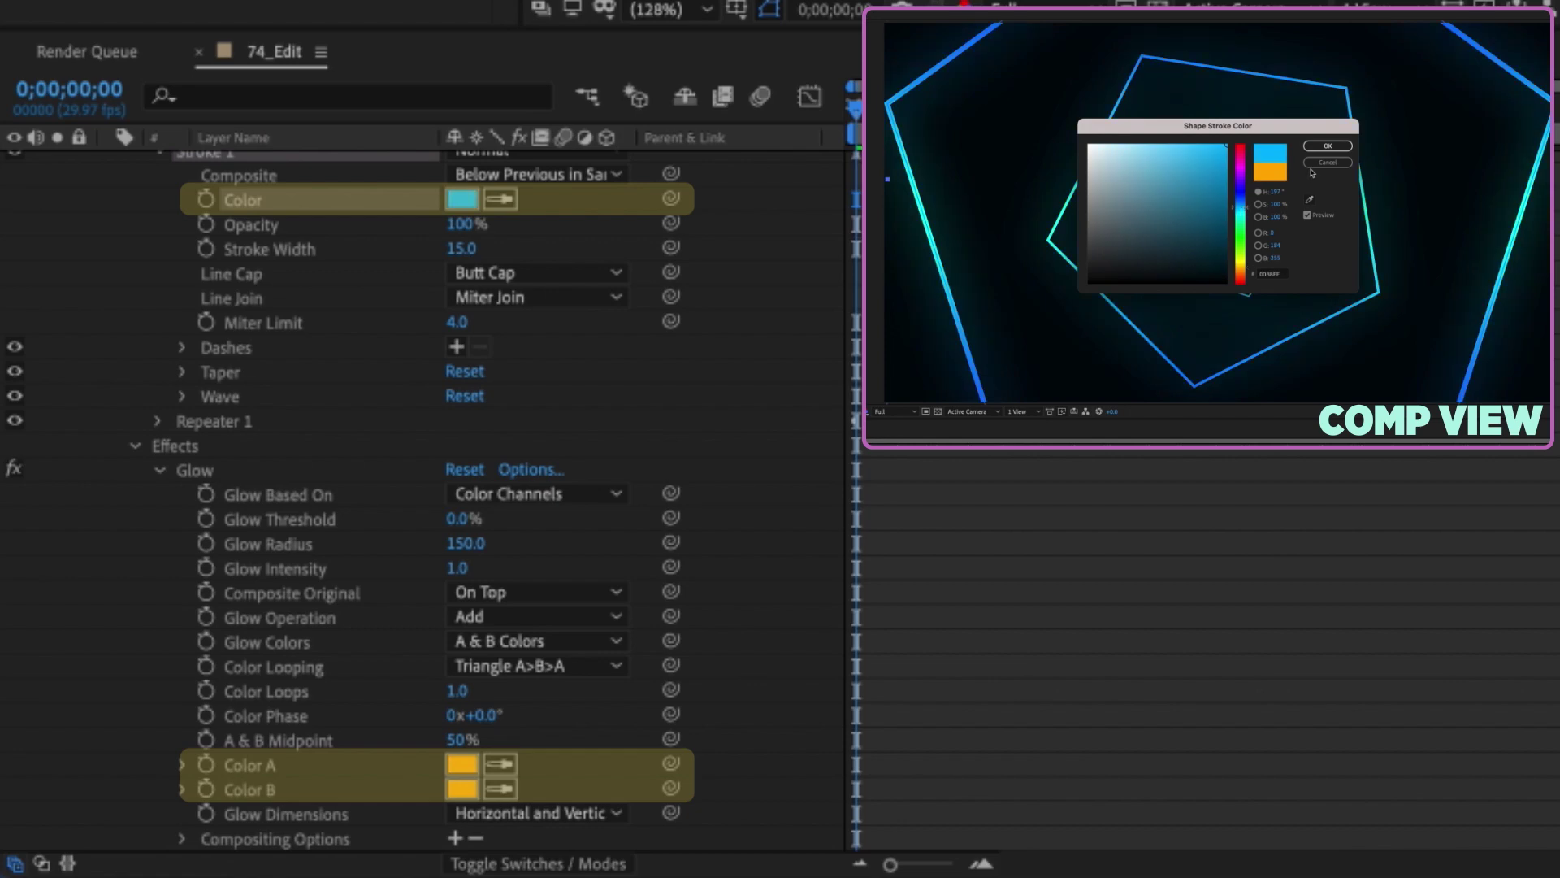
click(1327, 146)
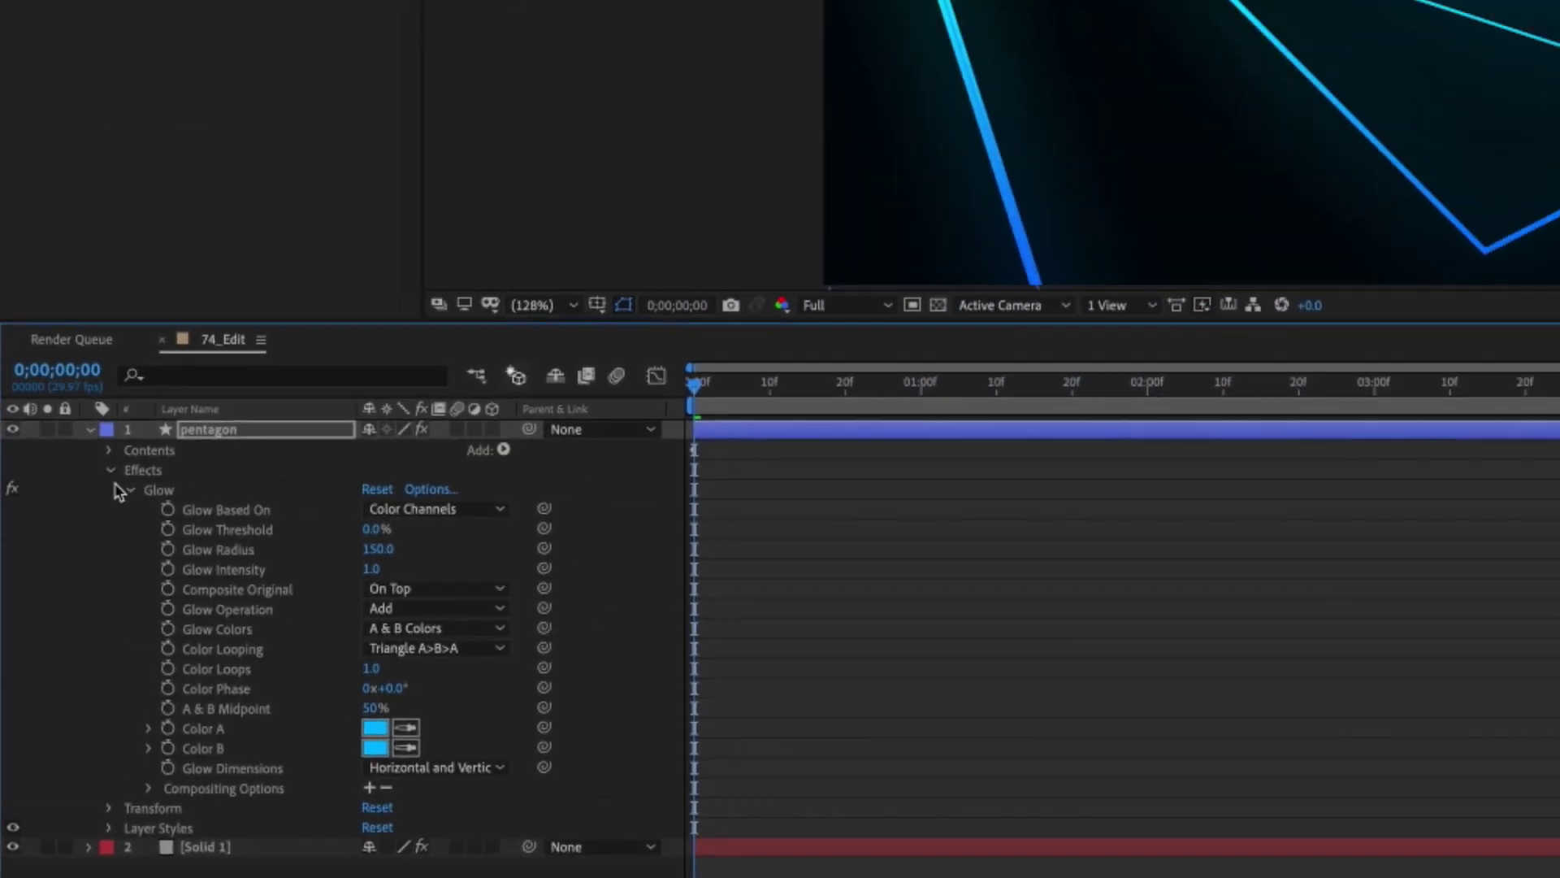
Step: Show only the pentagon layer's keyframed Offset and time-reverse its keyframes again
click(92, 651)
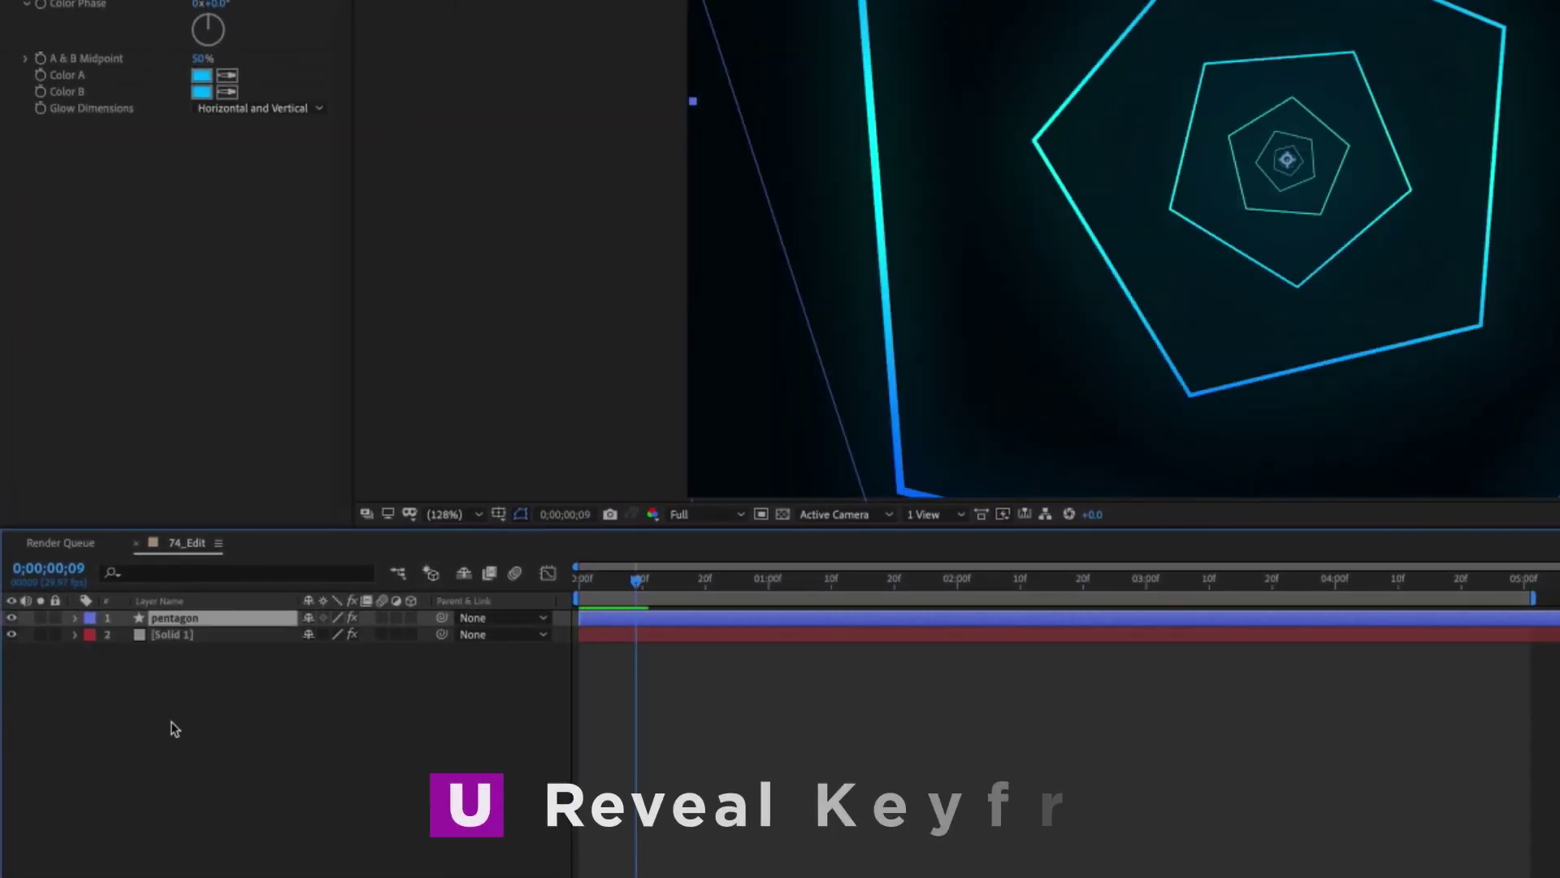
key(u)
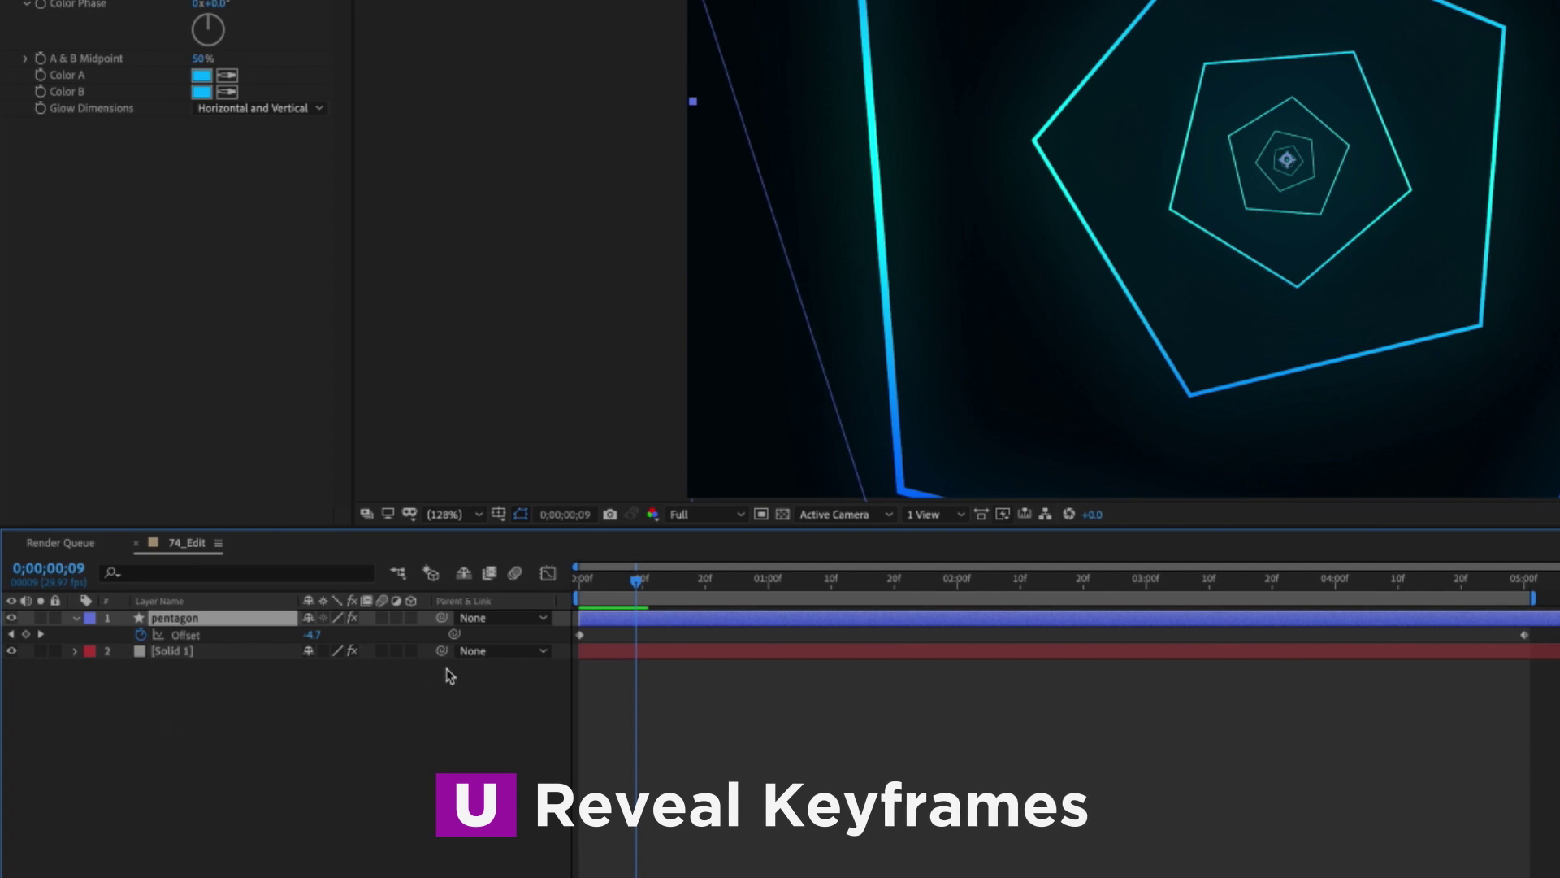
right_click(580, 636)
mouse_move(704, 876)
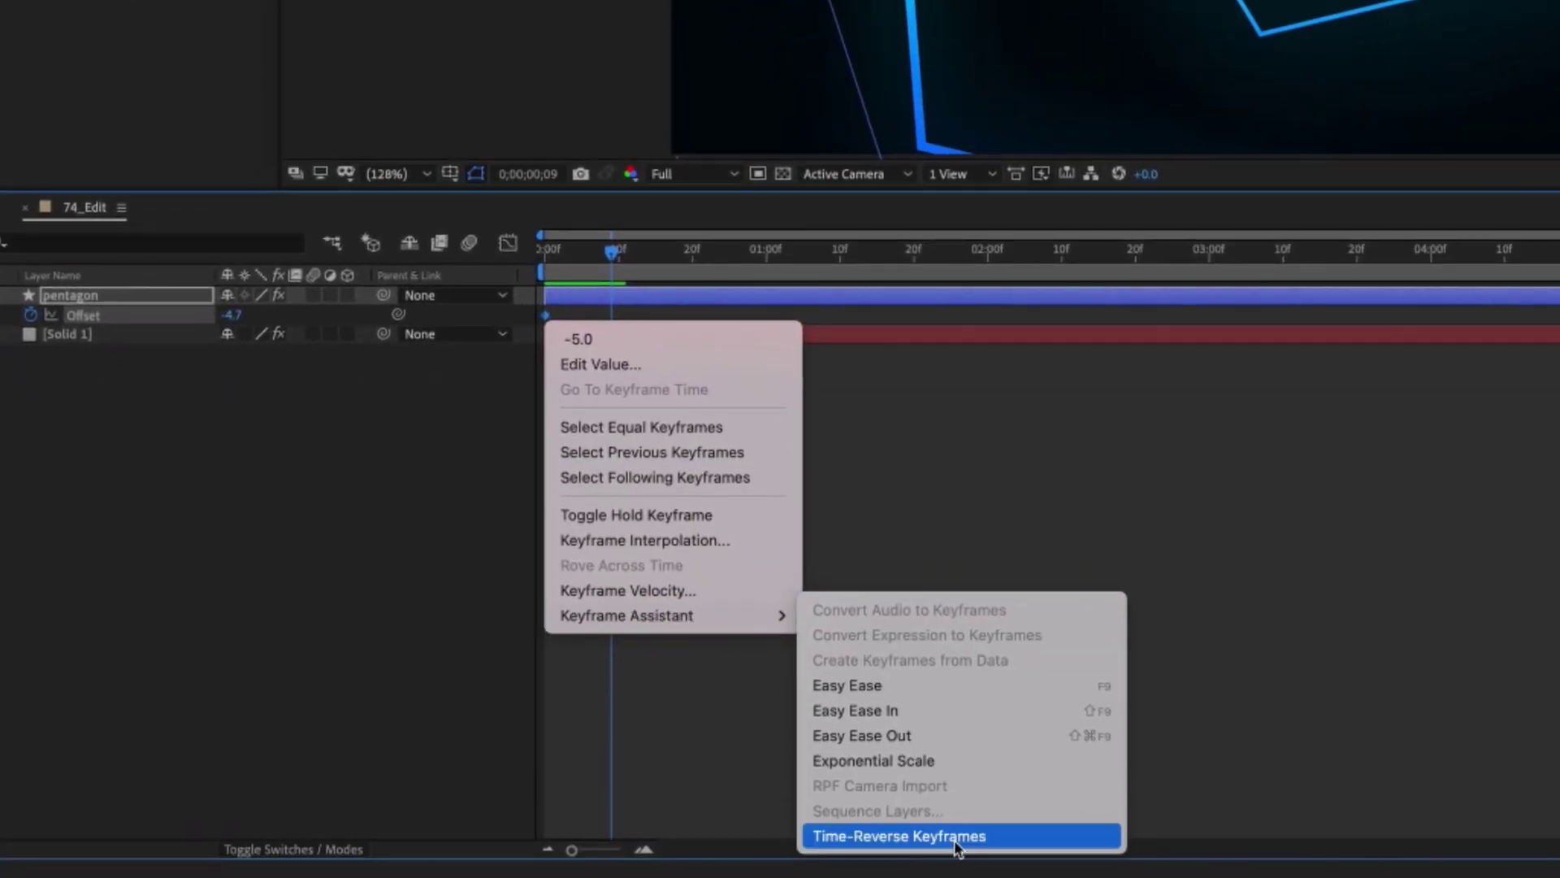
click(957, 835)
Step: Scrub the timeline to 0;00;03;27 and lower the composition preview resolution to Quarter
drag(611, 258, 1397, 267)
drag(1500, 516, 1508, 516)
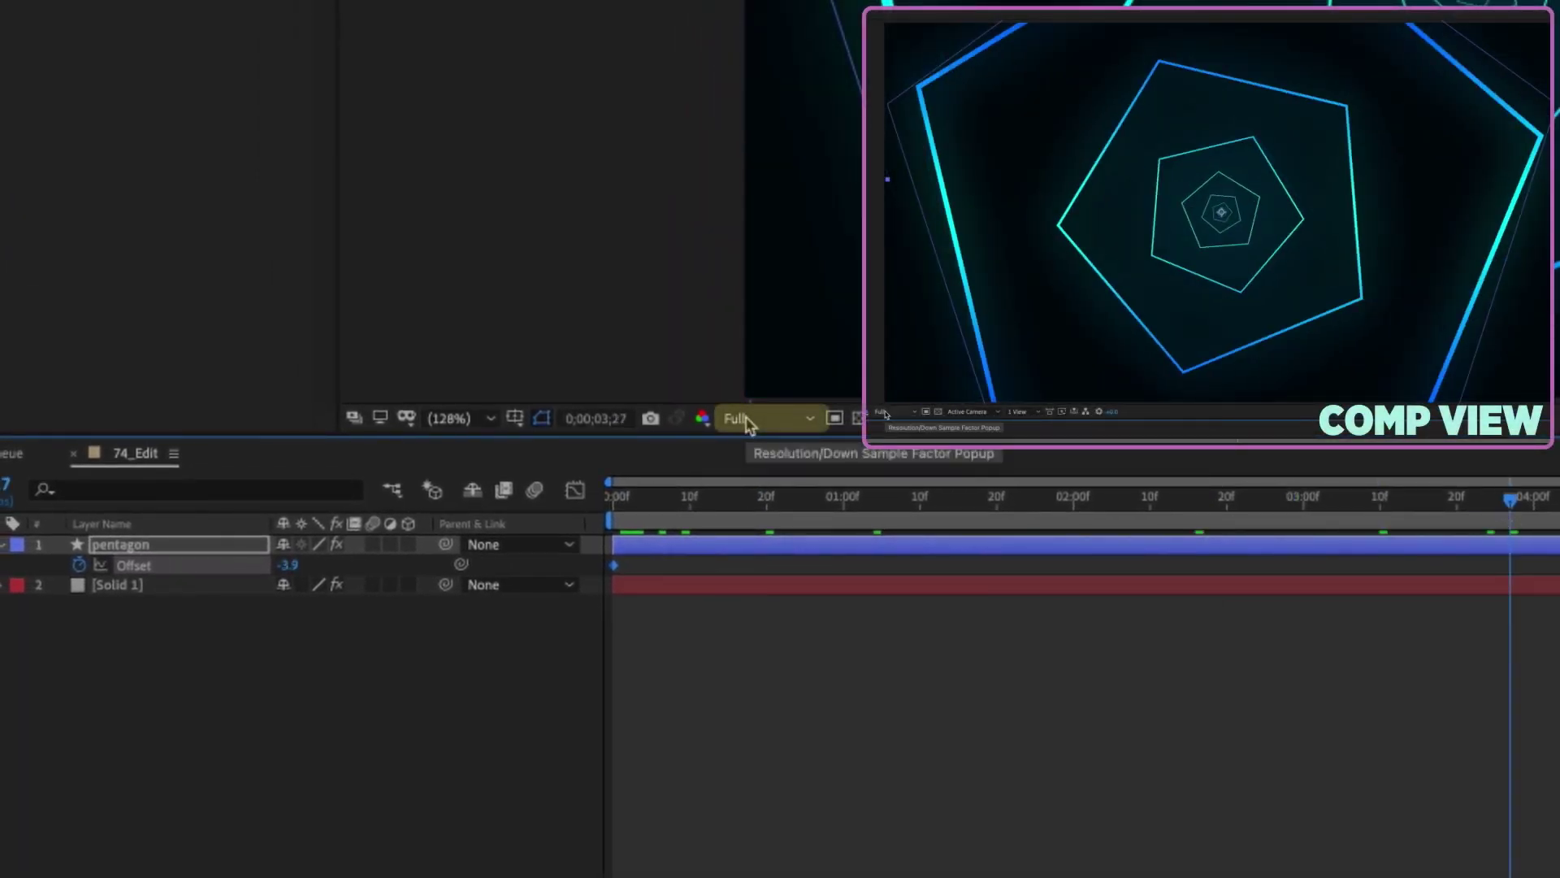
click(745, 422)
click(764, 548)
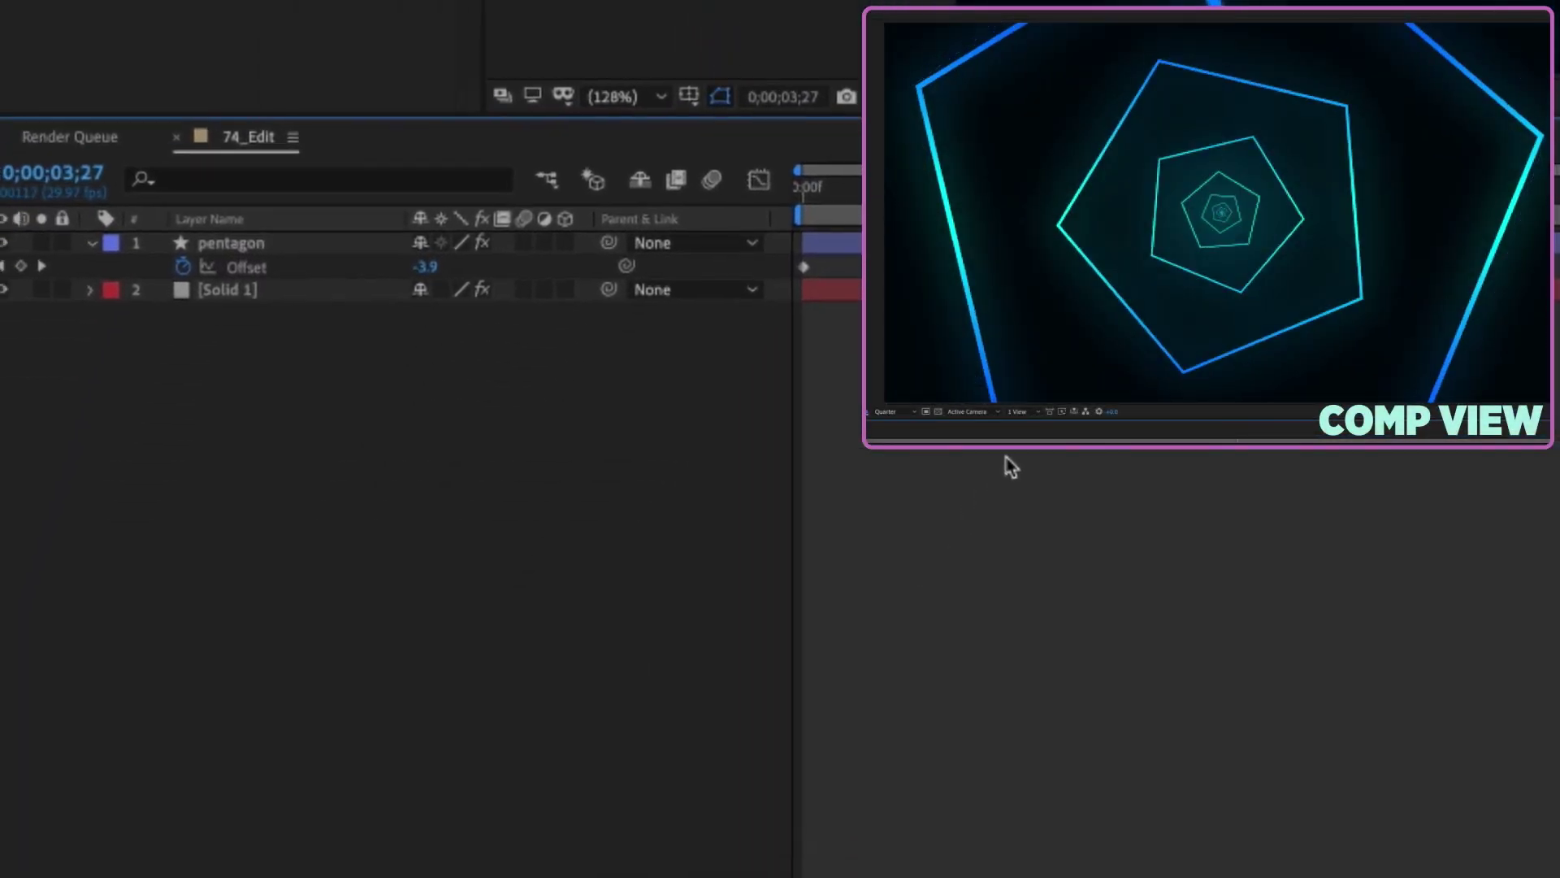
Step: Preview the animation and add Trim Paths to the contents of the pentagon layer
key(space)
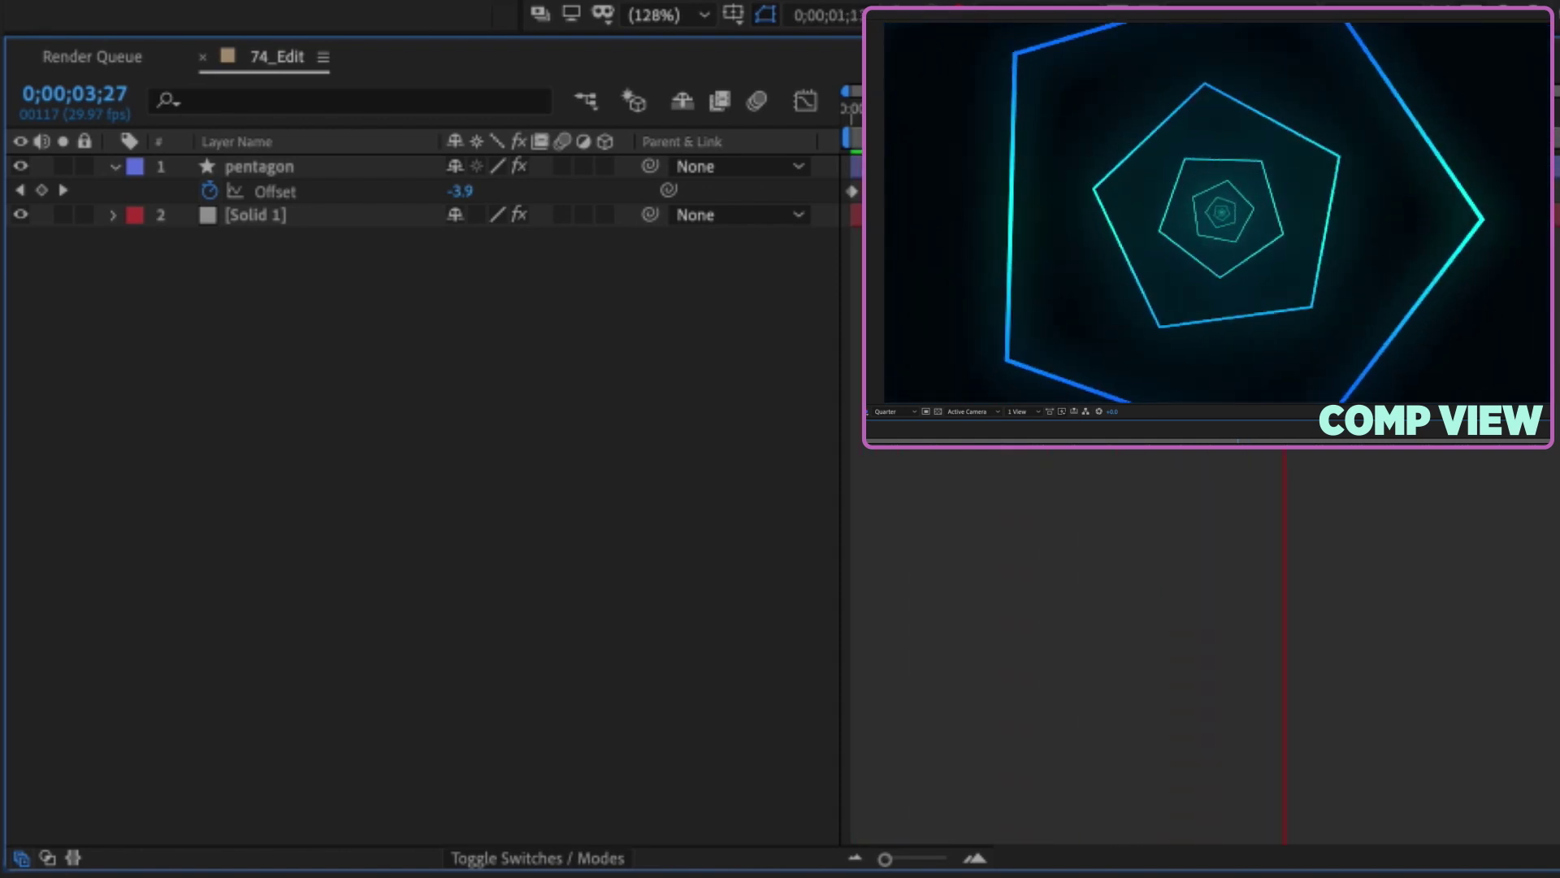
click(268, 166)
click(115, 166)
click(115, 166)
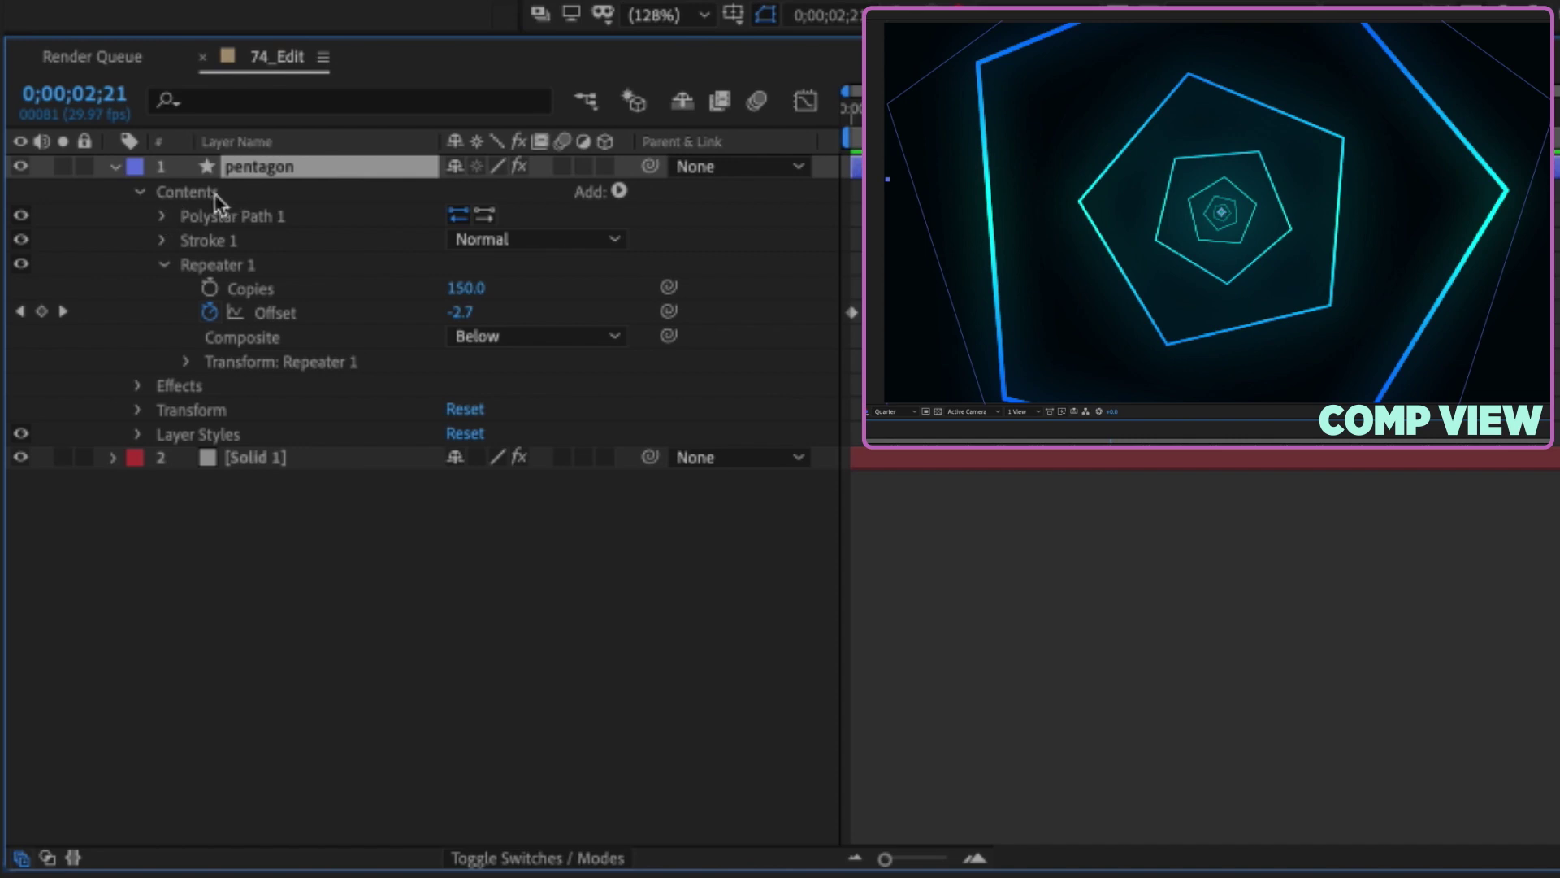
click(217, 195)
click(620, 192)
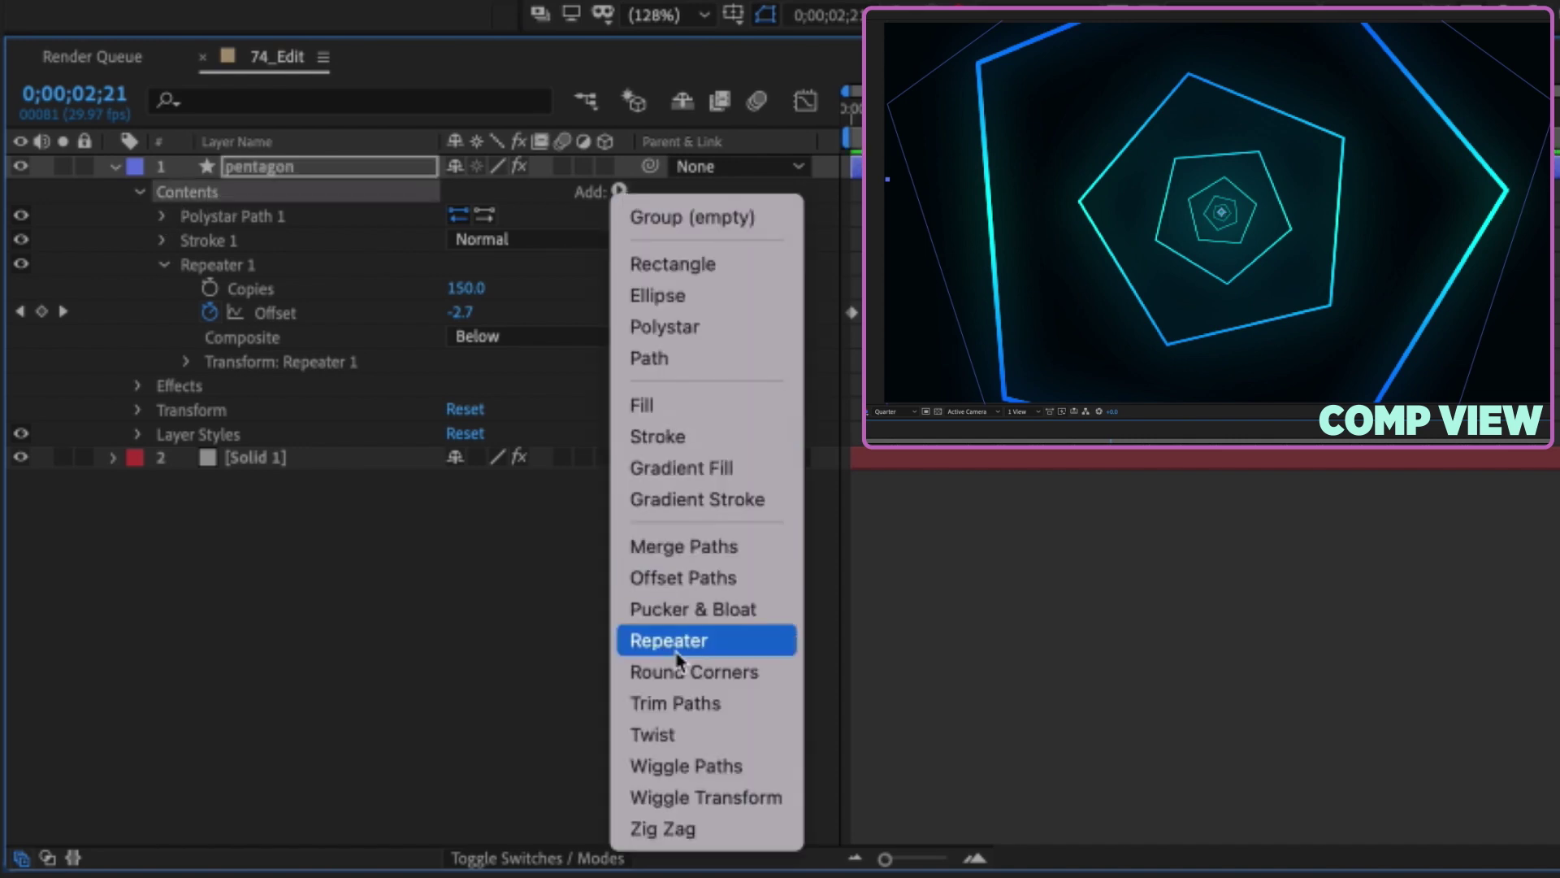
click(676, 703)
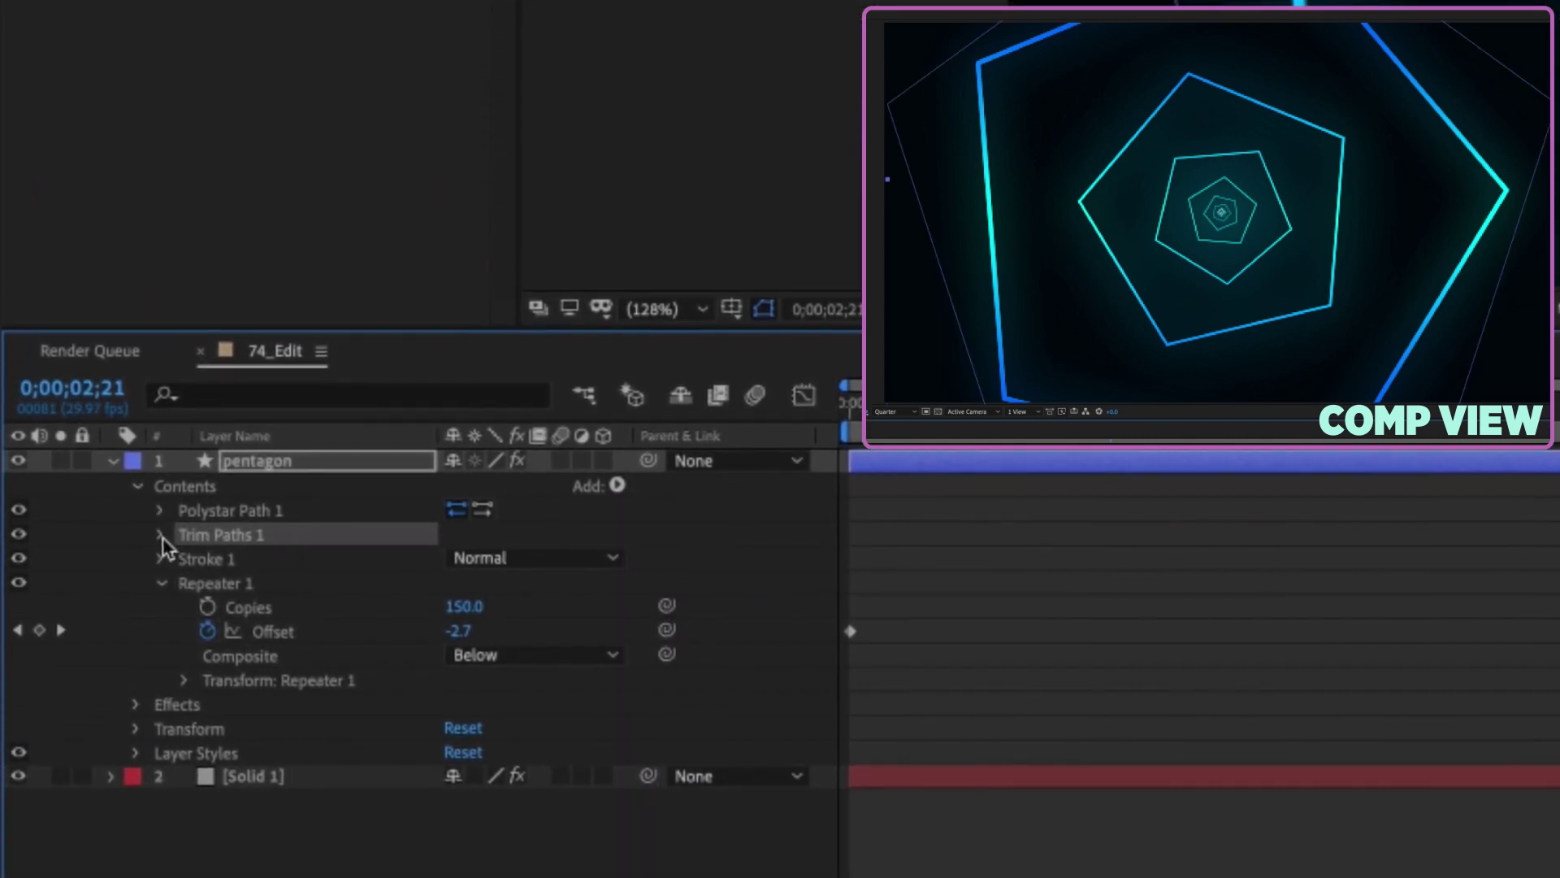
Step: Keyframe the Trim Paths End from 0% at 0;00;00;00 to 100% at 0;00;01;00 and preview the draw-on
drag(910, 439, 816, 442)
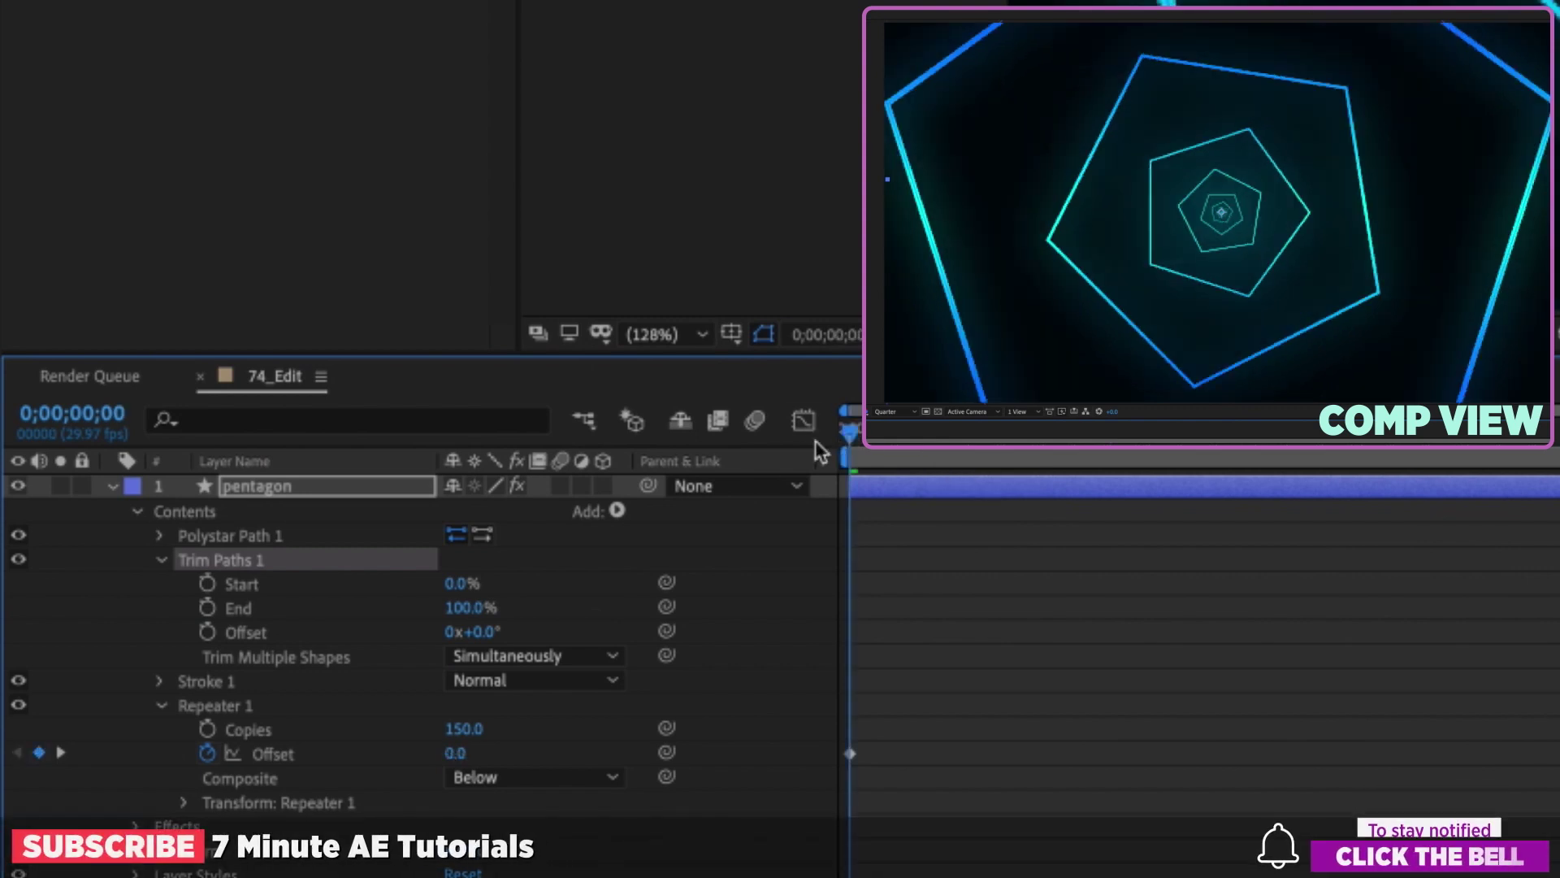
click(208, 608)
drag(472, 607, 179, 620)
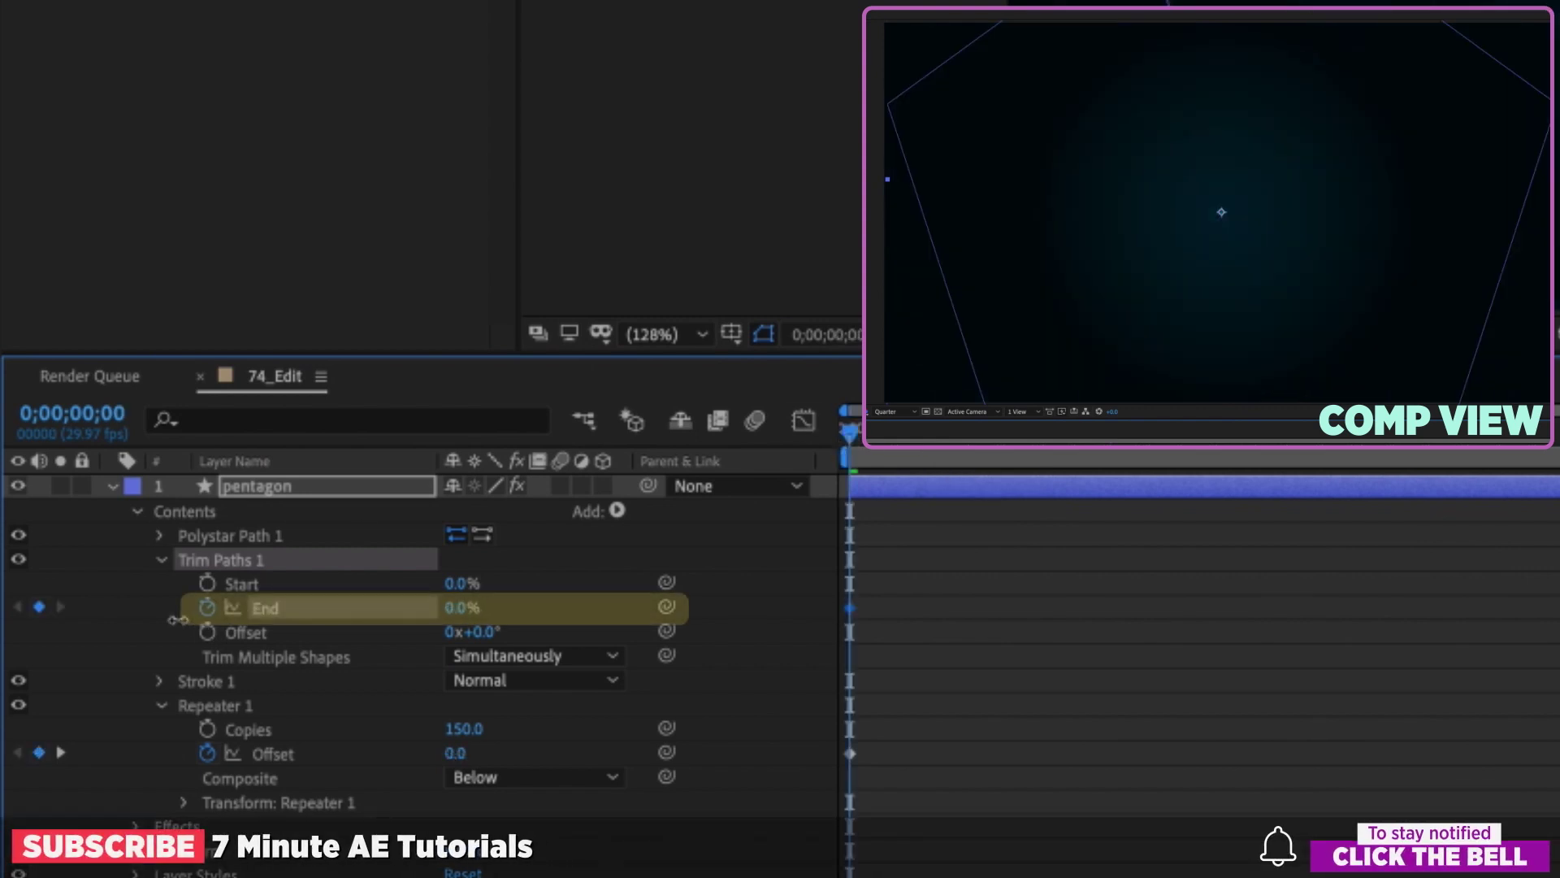
click(1127, 449)
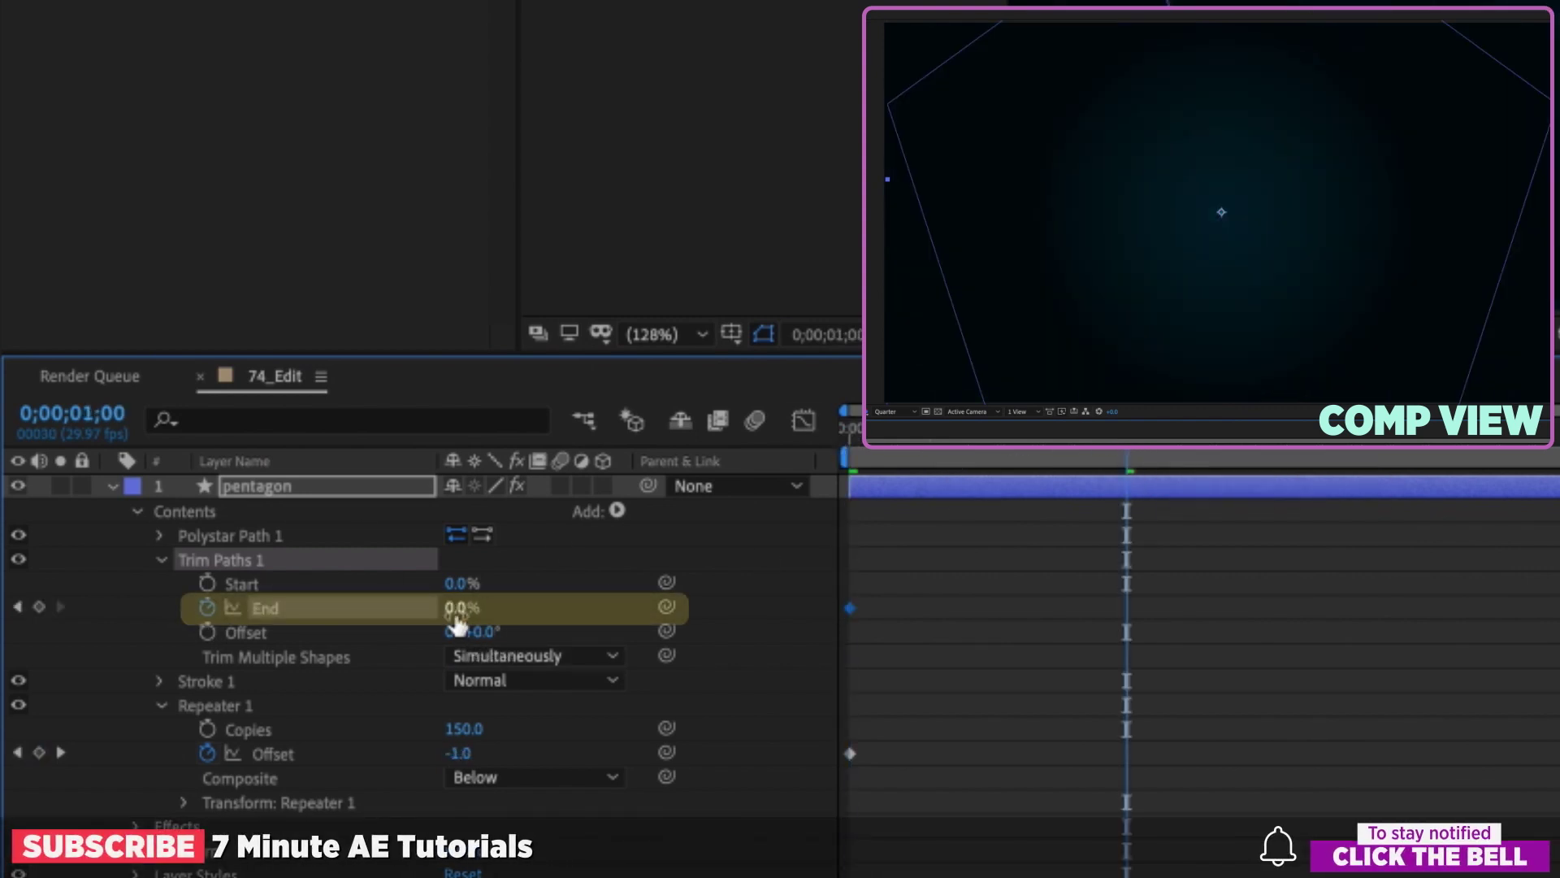
drag(463, 610, 1207, 608)
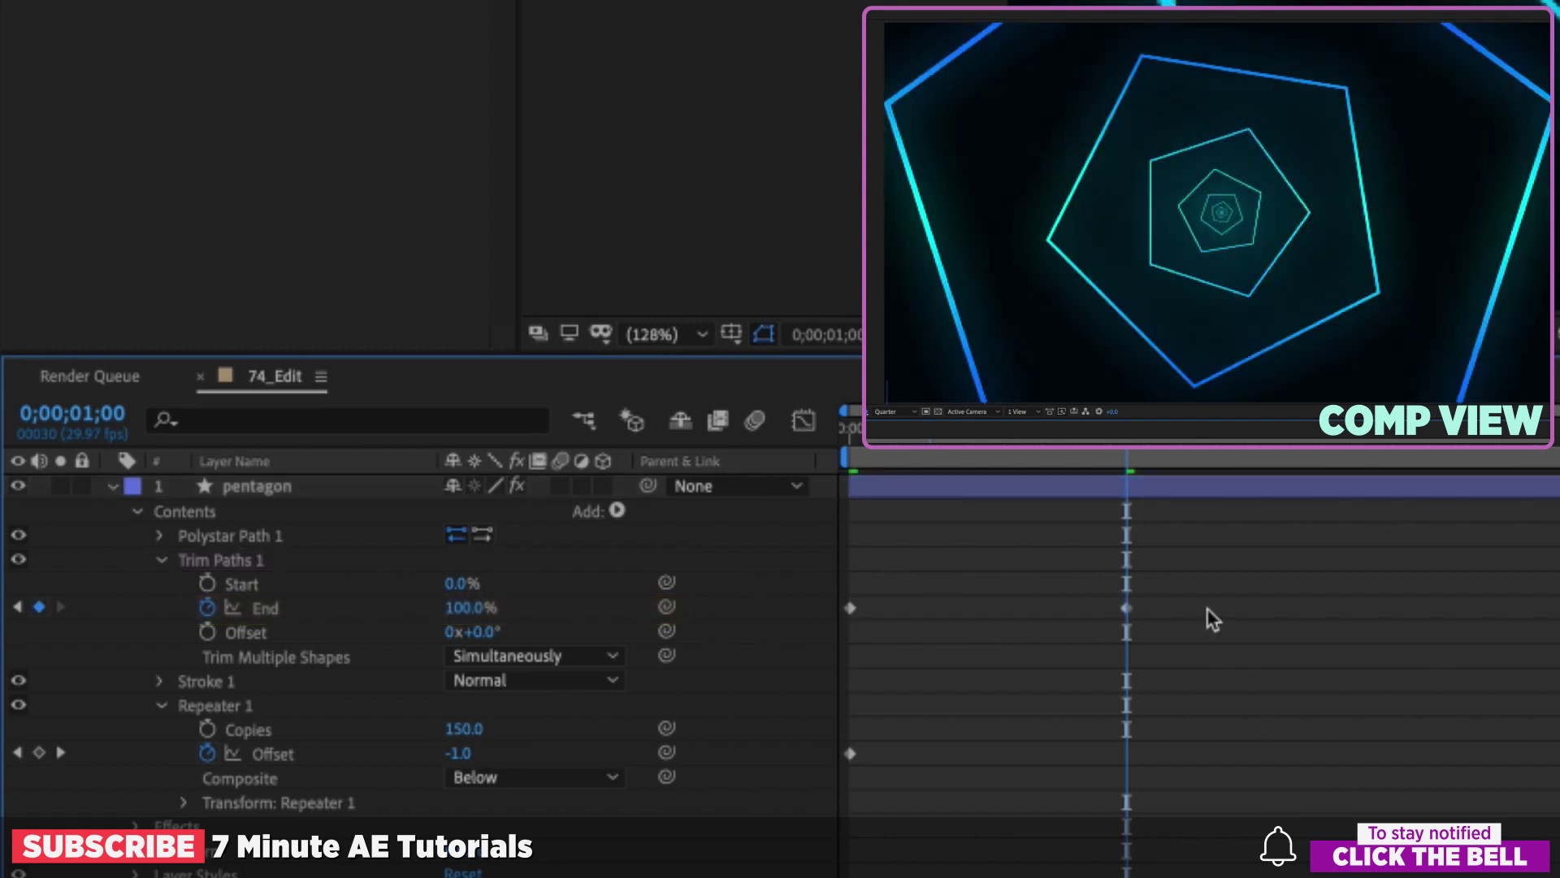
key(space)
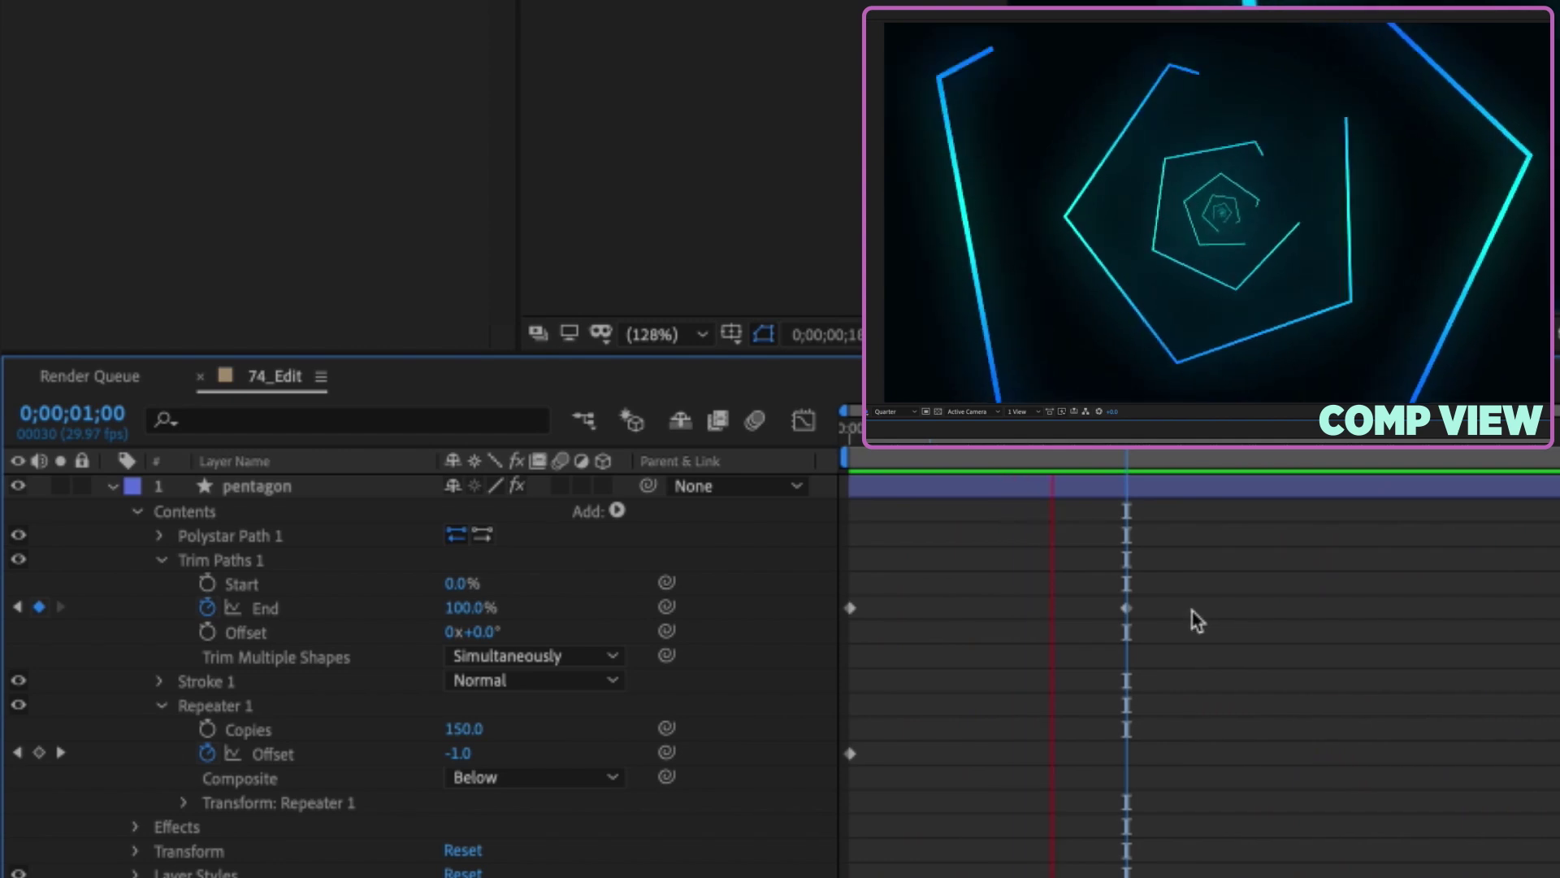
Step: Try Repeater rotations of 30°, 50° and 15° on the pentagon layer and preview the tunnel
click(161, 559)
click(184, 706)
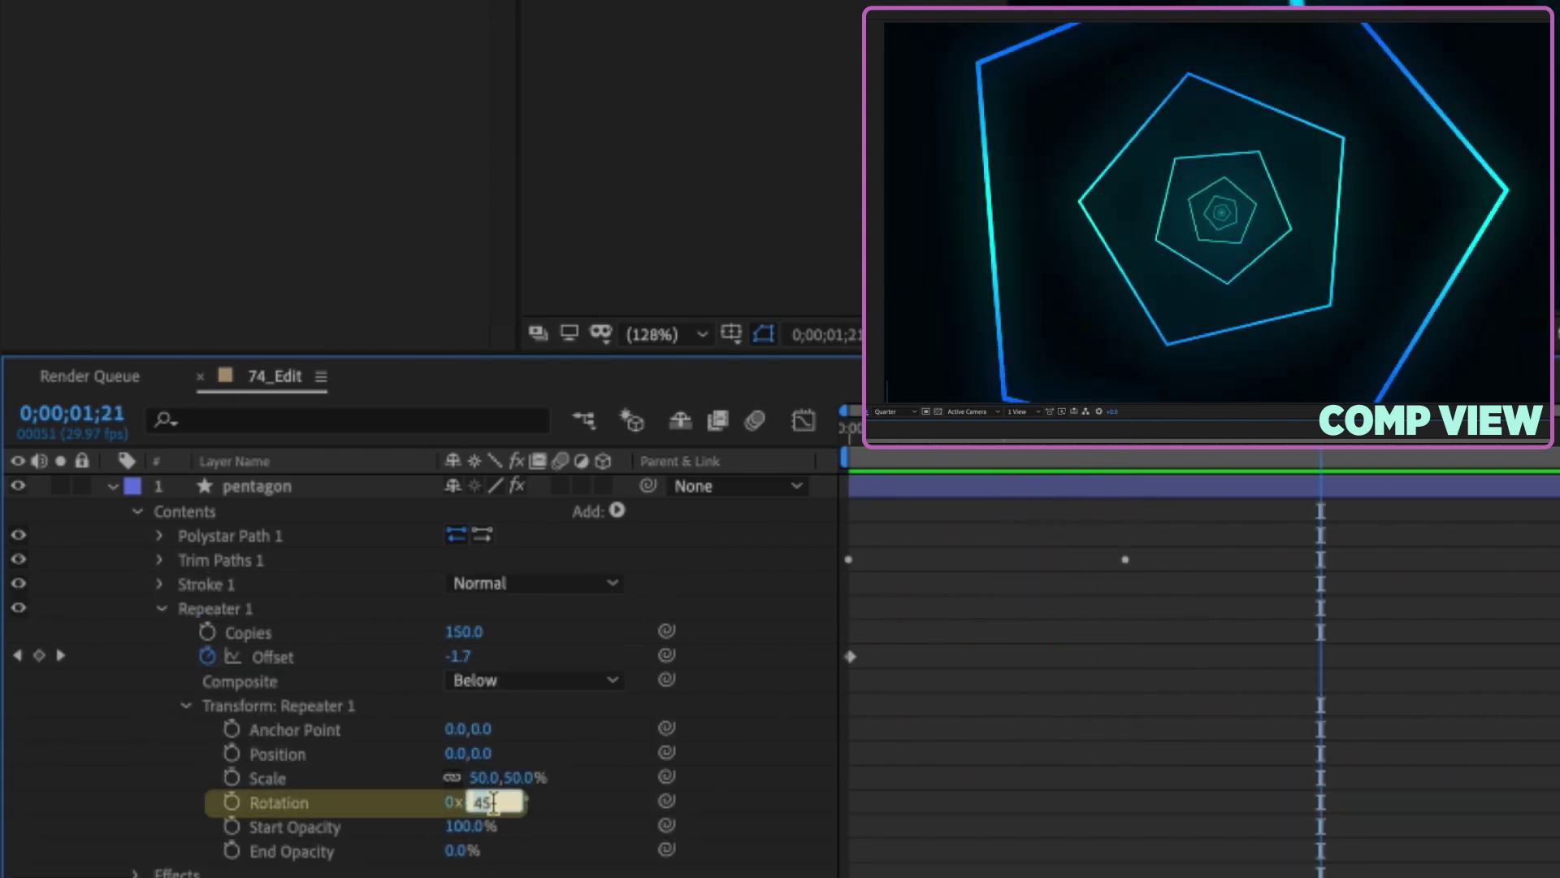
key(Return)
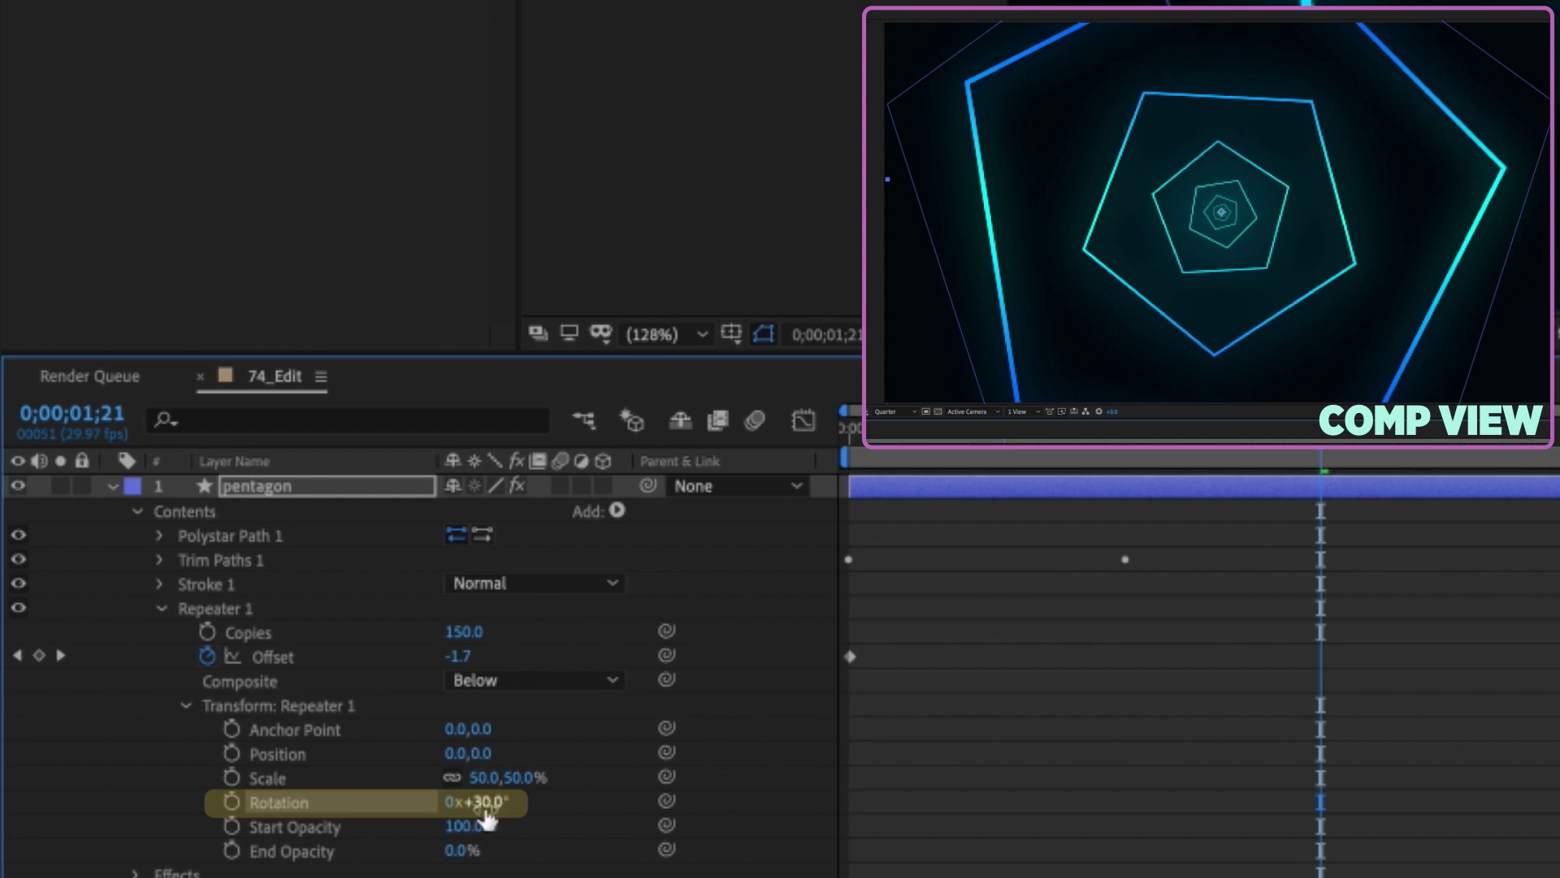
text(50)
key(Return)
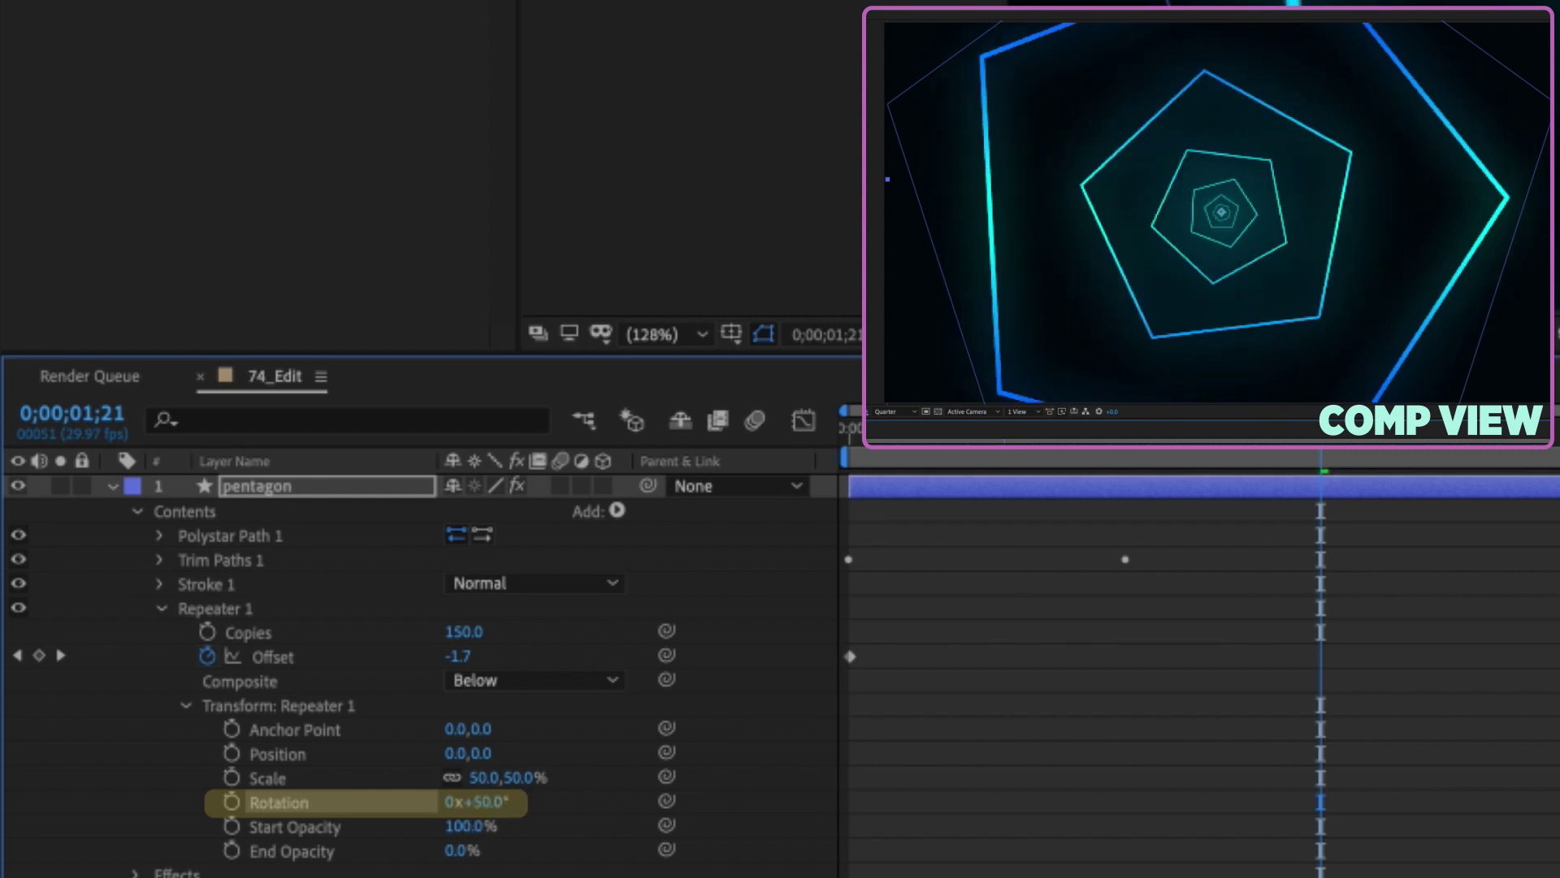
text(15)
key(Return)
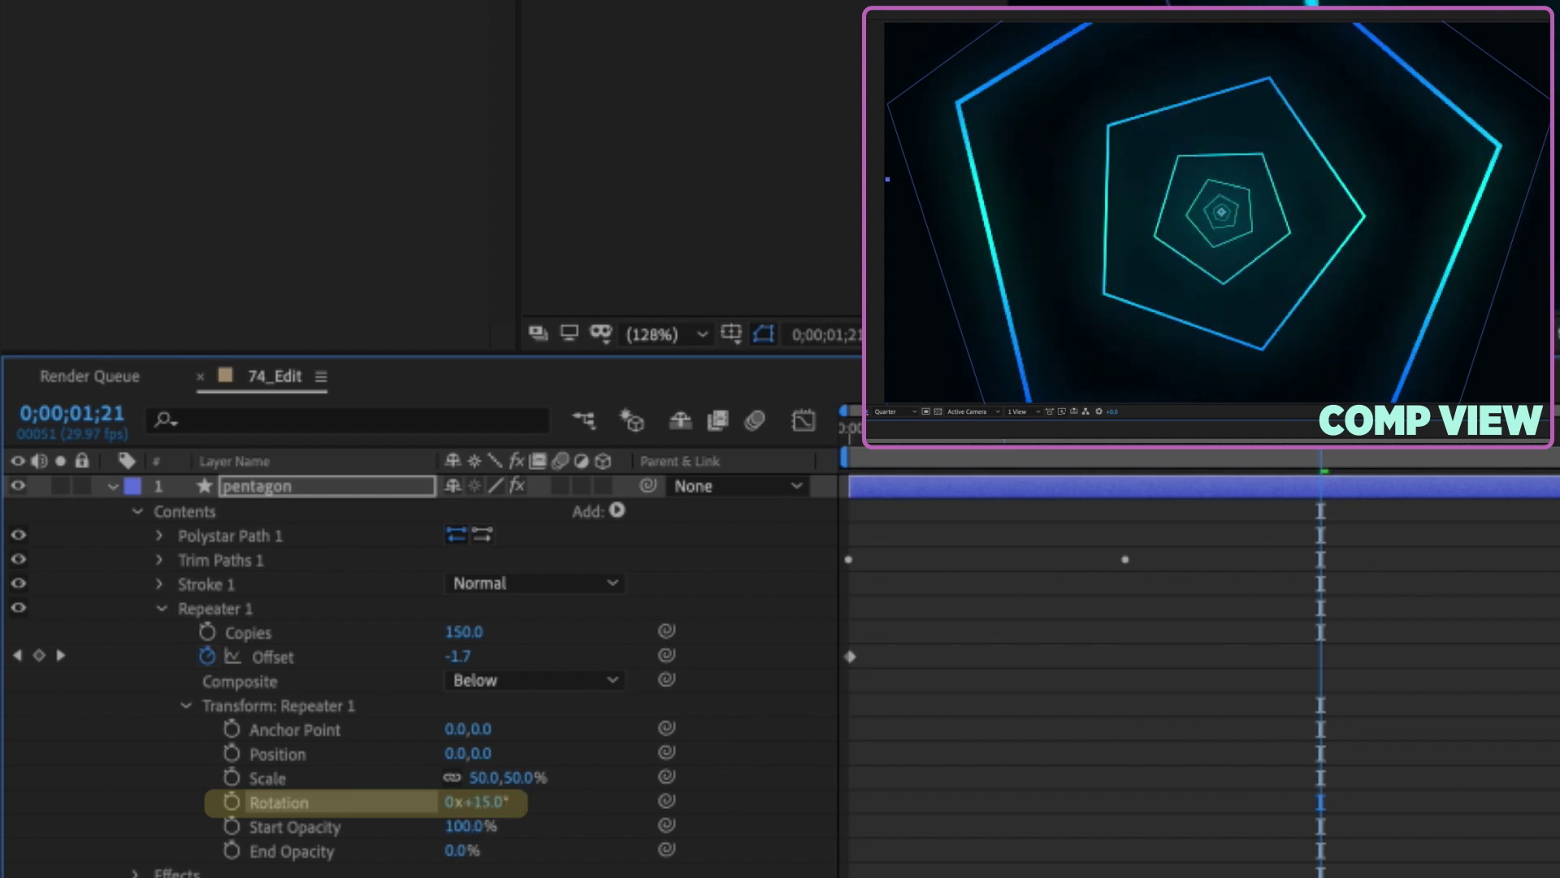
key(space)
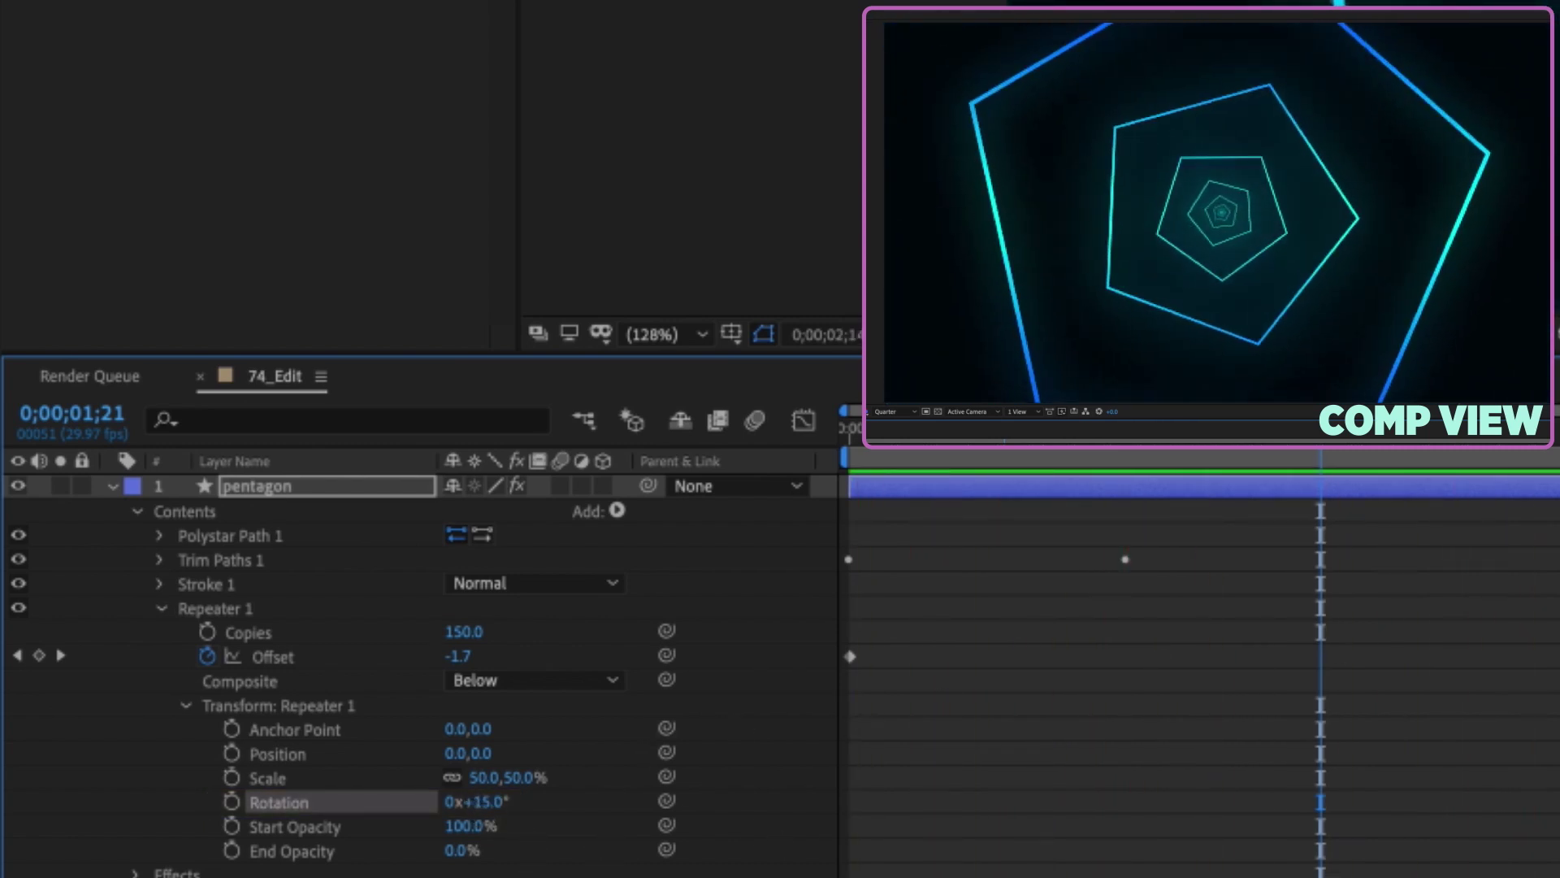
Step: Try a value of -10 for the Repeater's Offset keyframe at 0;00;05;00
key(k)
click(459, 656)
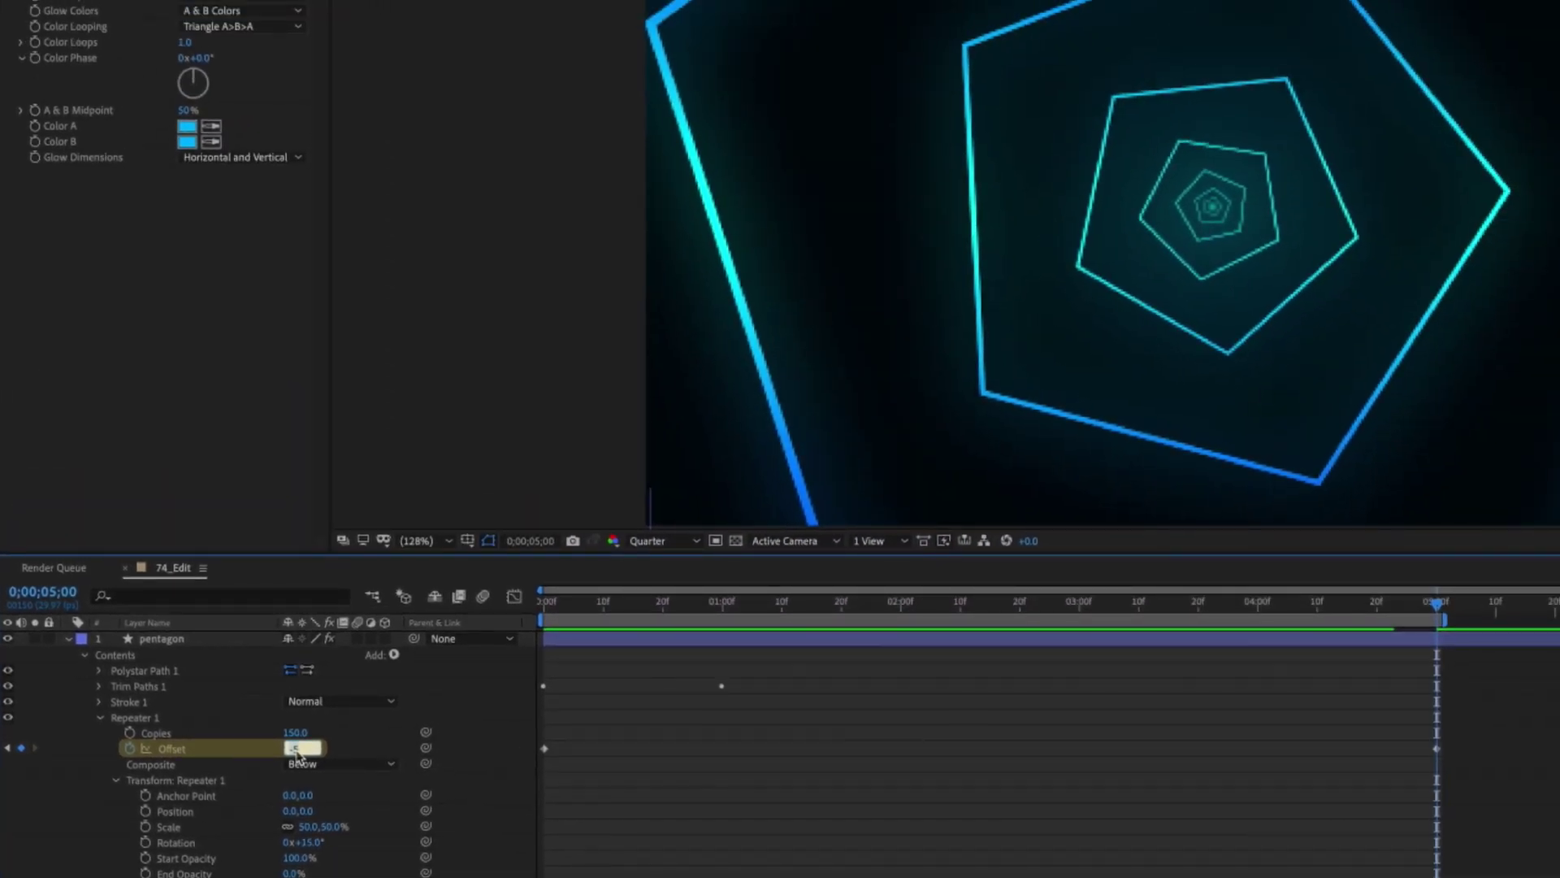
text(-10)
key(Return)
Step: Set the Repeater's rotation to 45° and preview the animation
click(530, 836)
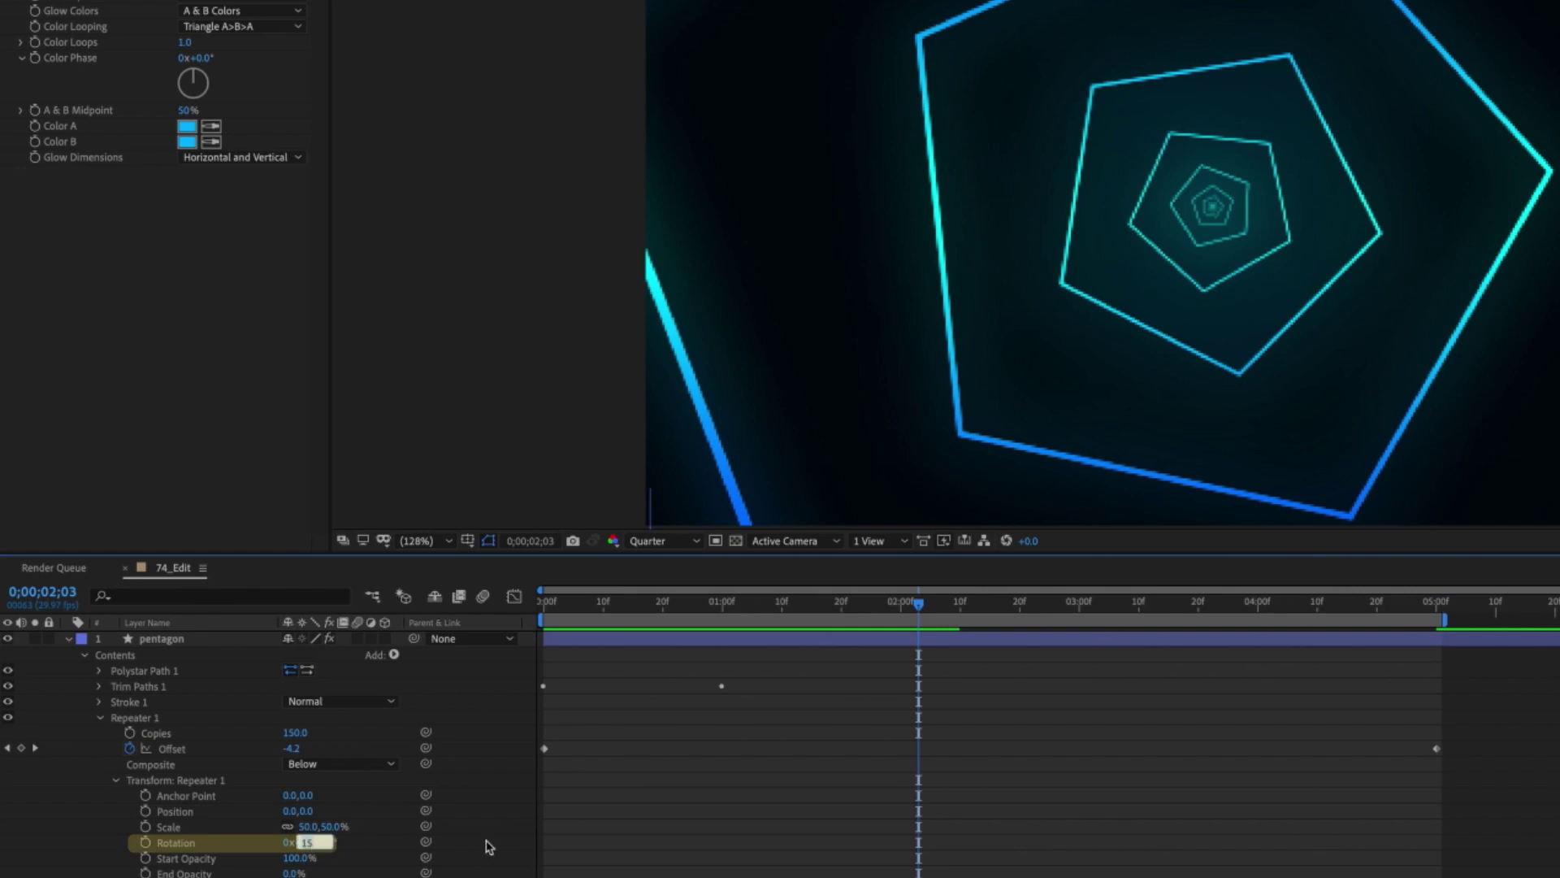
key(Return)
key(space)
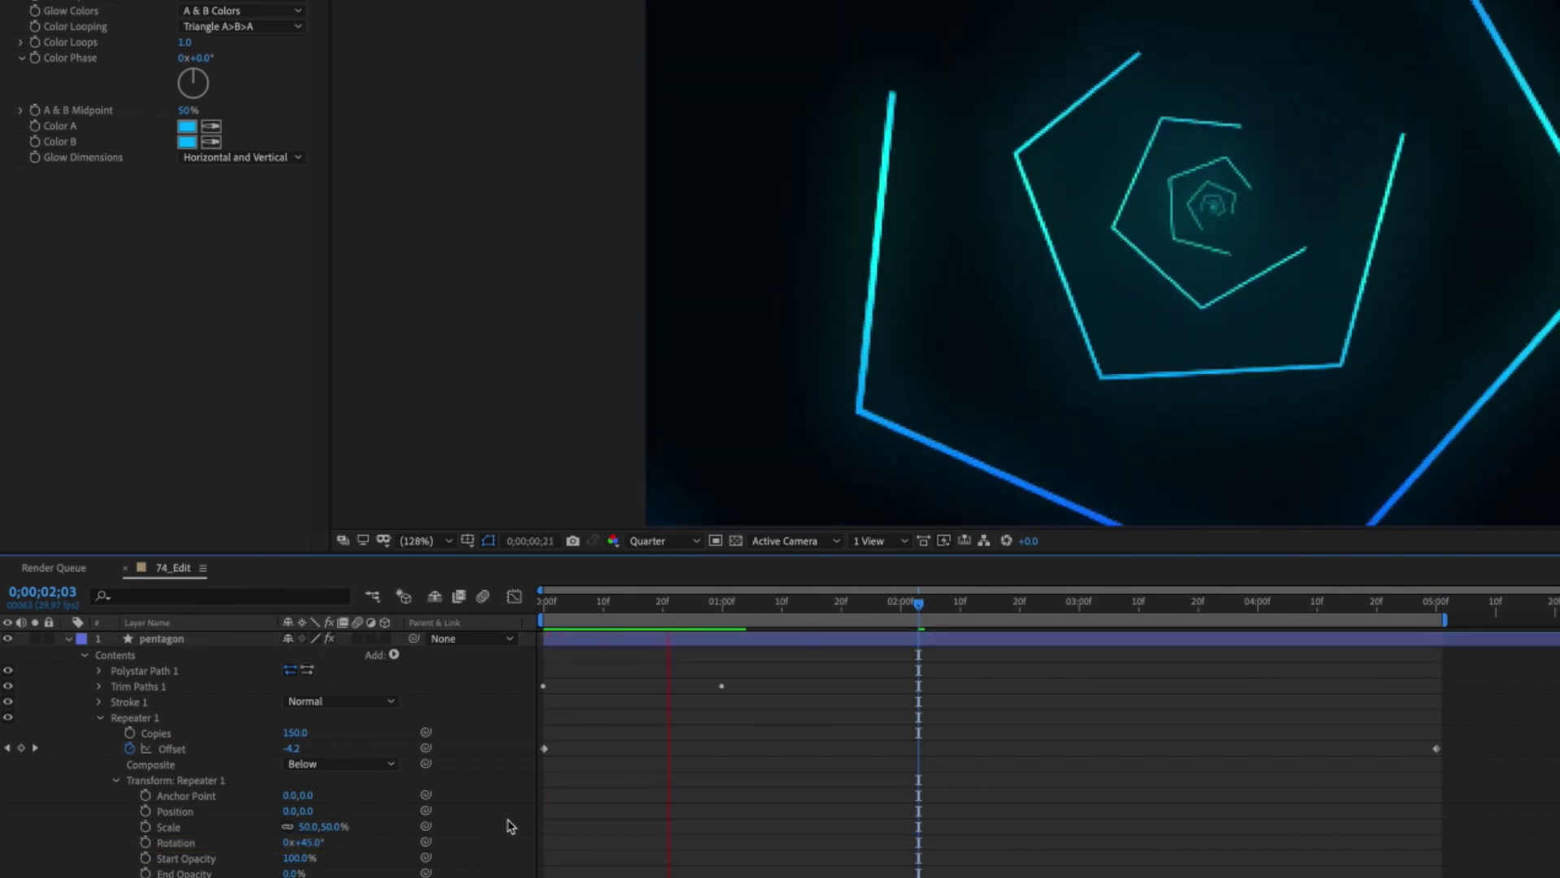
Step: Try a value of -3 for the Repeater's Offset keyframe at 0;00;05;00 and preview the slower motion
click(1434, 607)
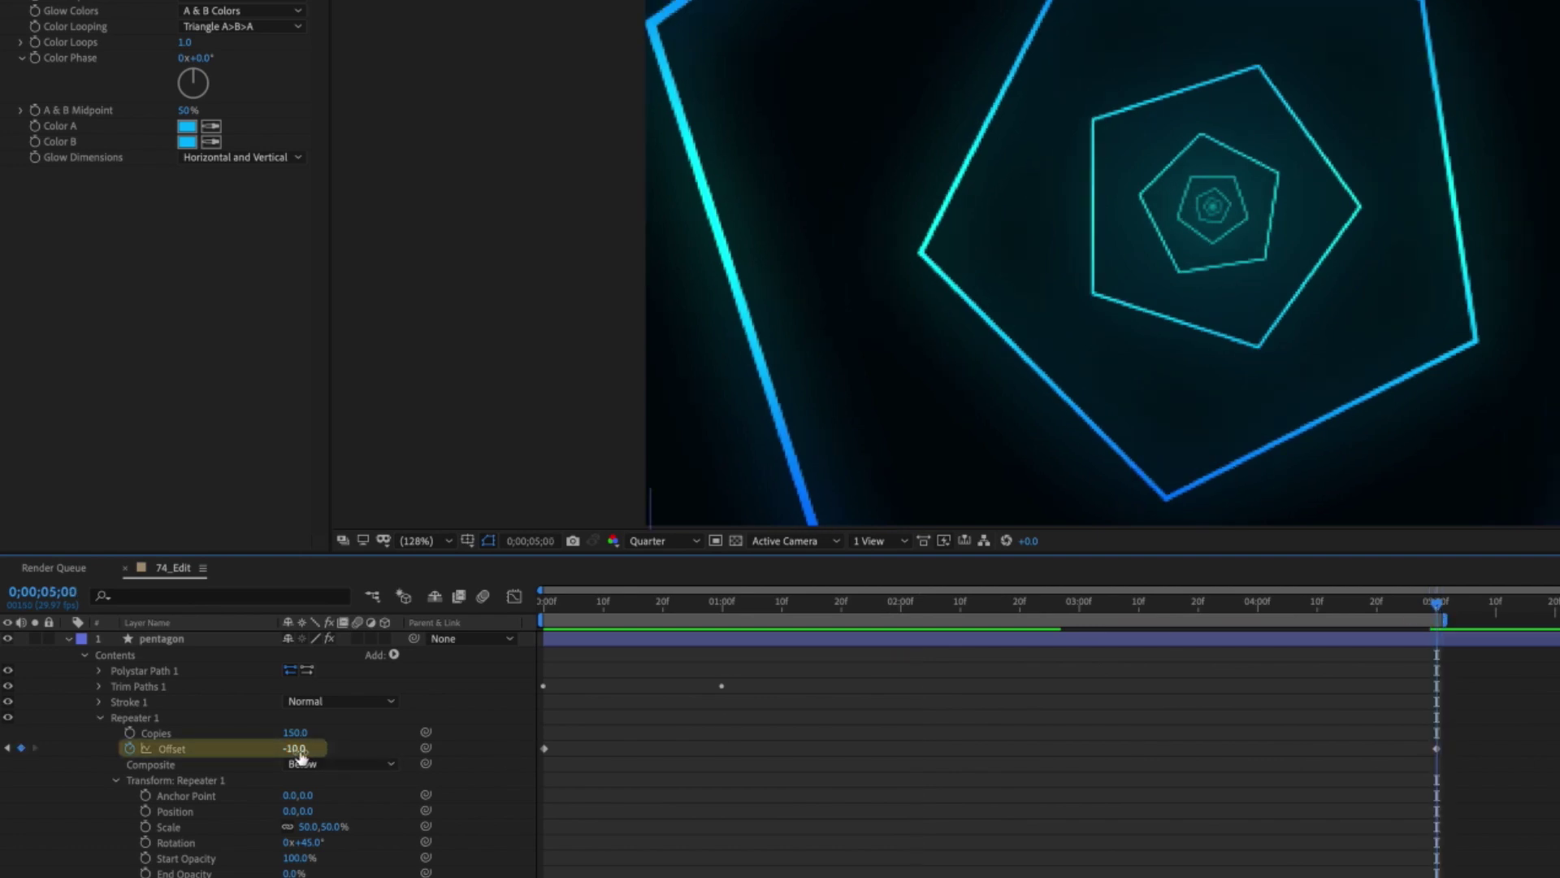
text(-3)
key(Return)
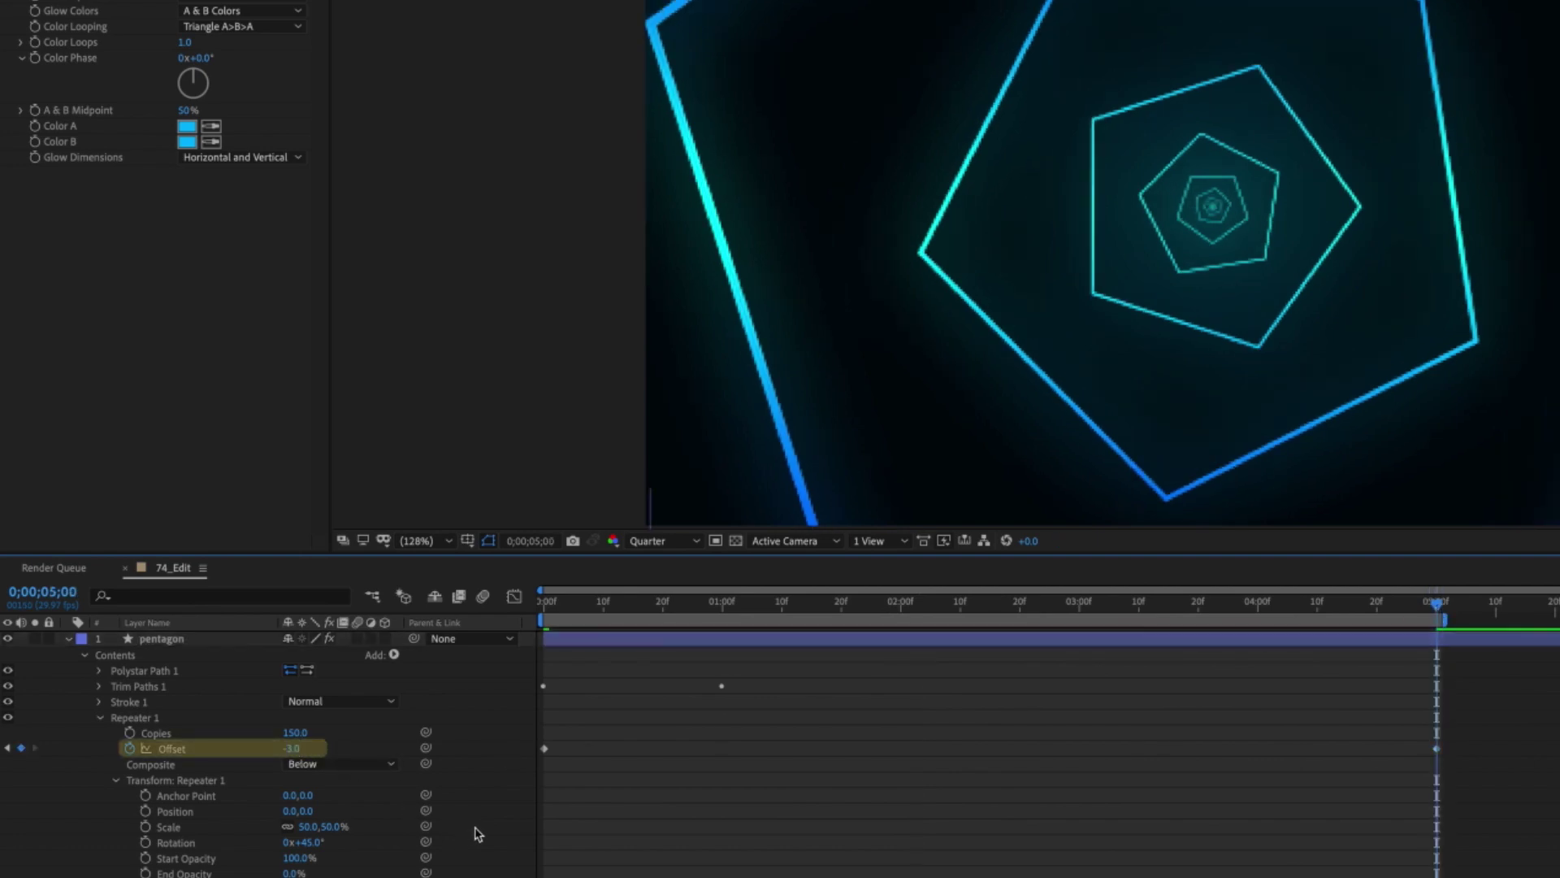
key(space)
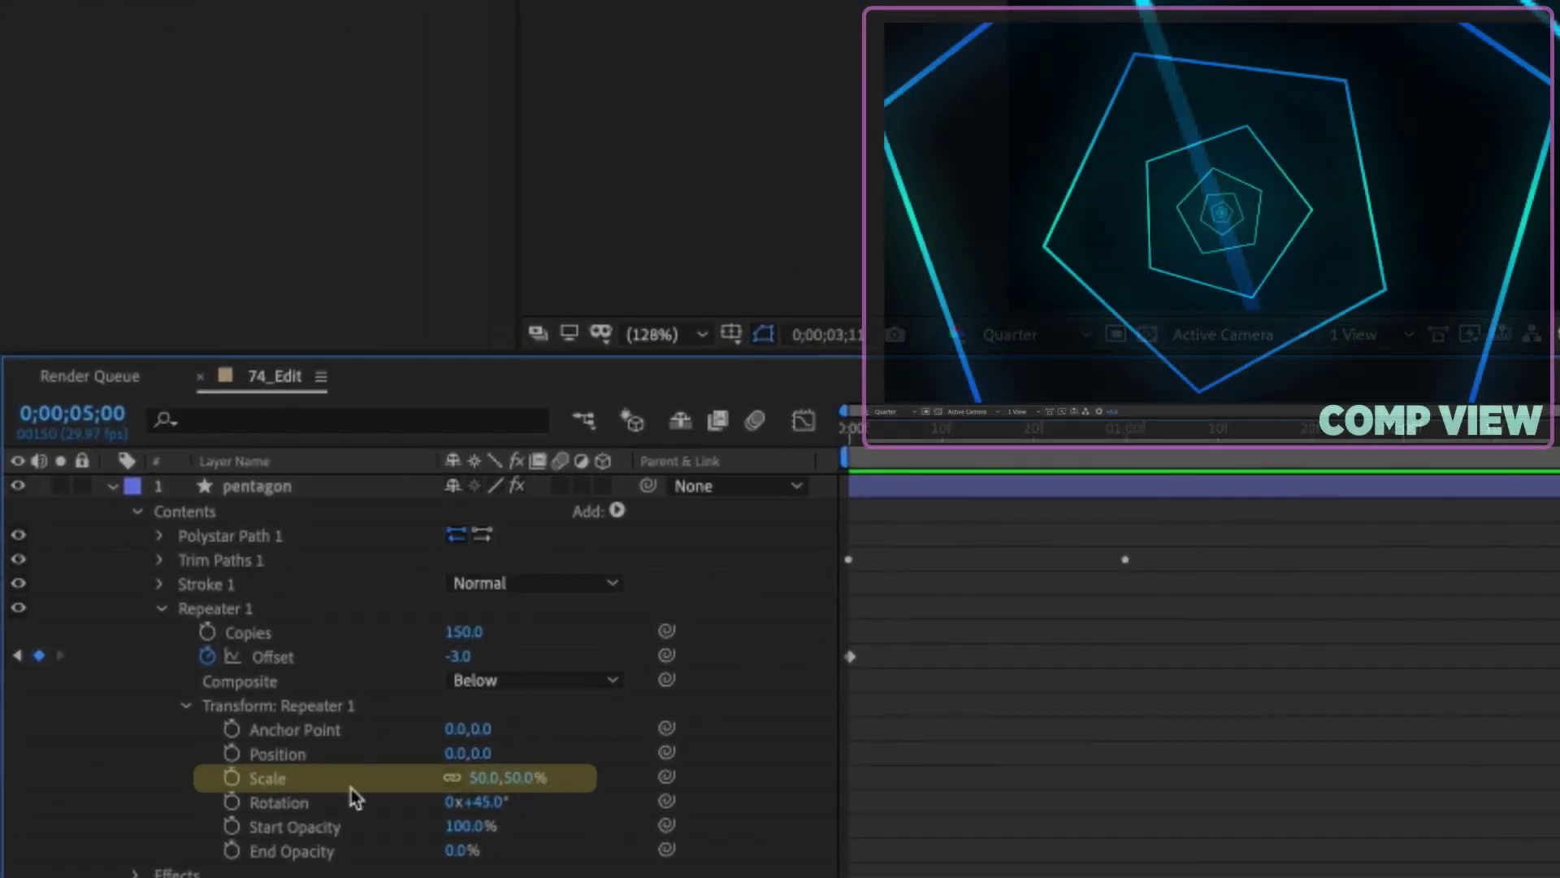
Step: Try Repeater scales of 80% and 35%, previewing how each changes the spacing of the pentagons
click(312, 826)
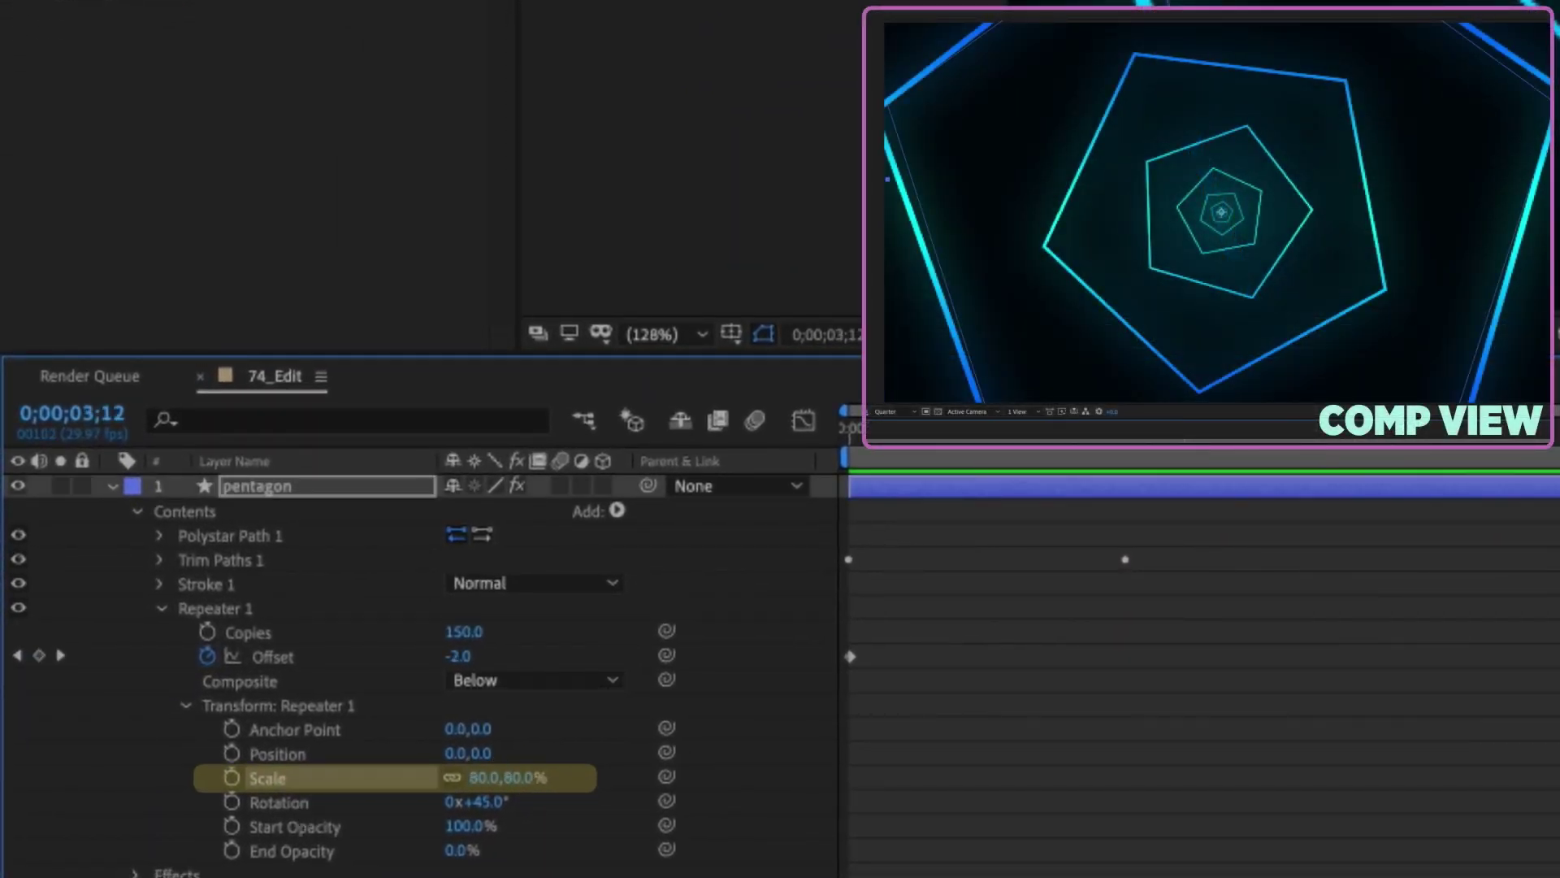
click(1028, 785)
key(space)
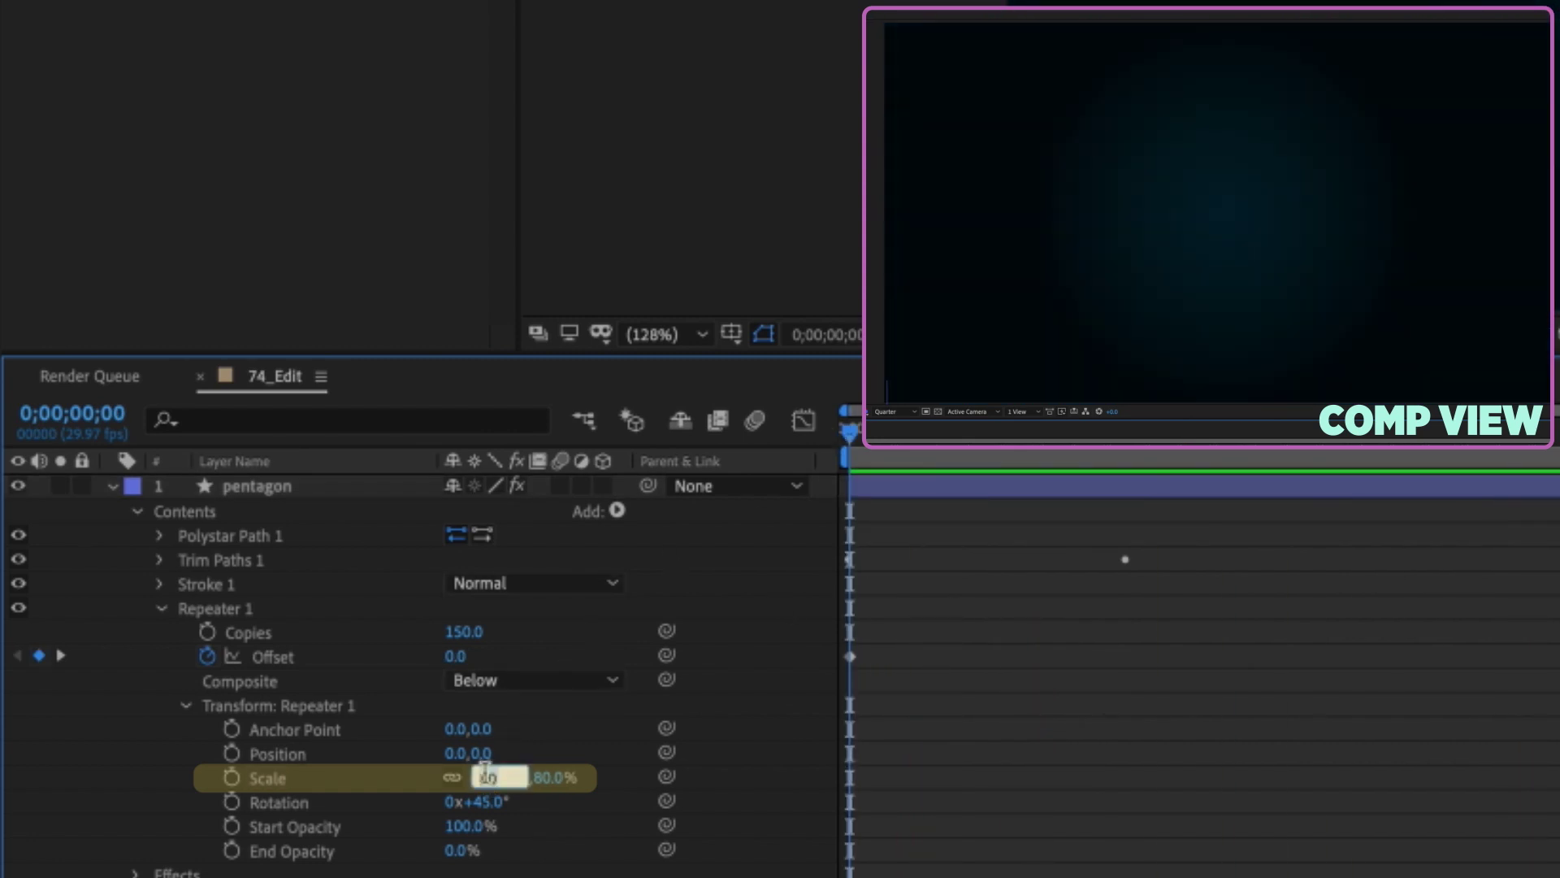
text(35)
key(Return)
click(1030, 829)
key(space)
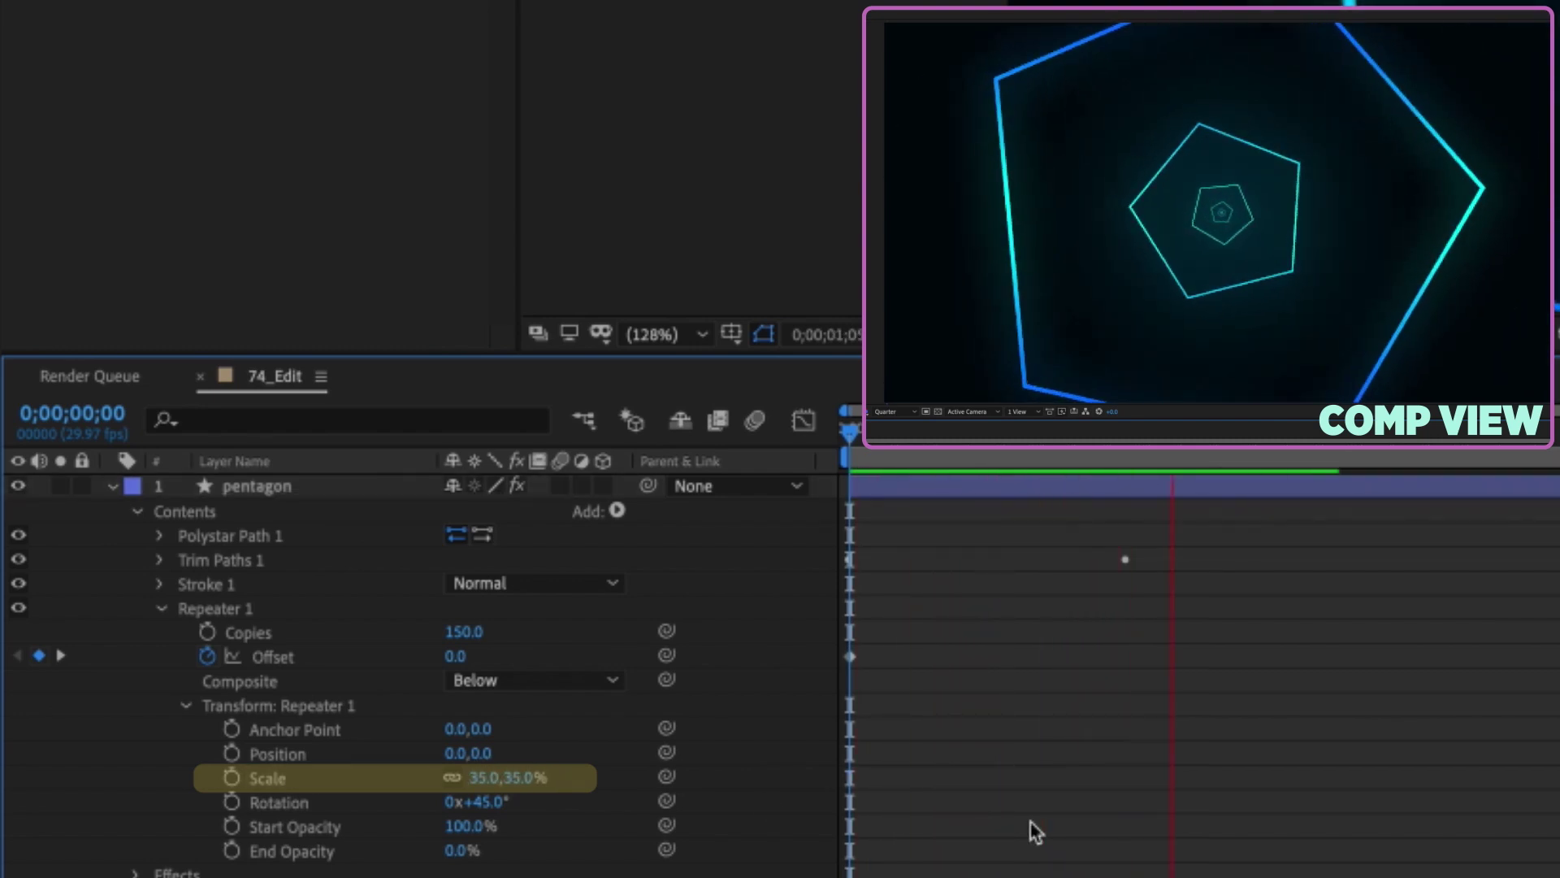
key(space)
Step: Set the Repeater's scale to 50%
click(484, 777)
text(50)
key(Return)
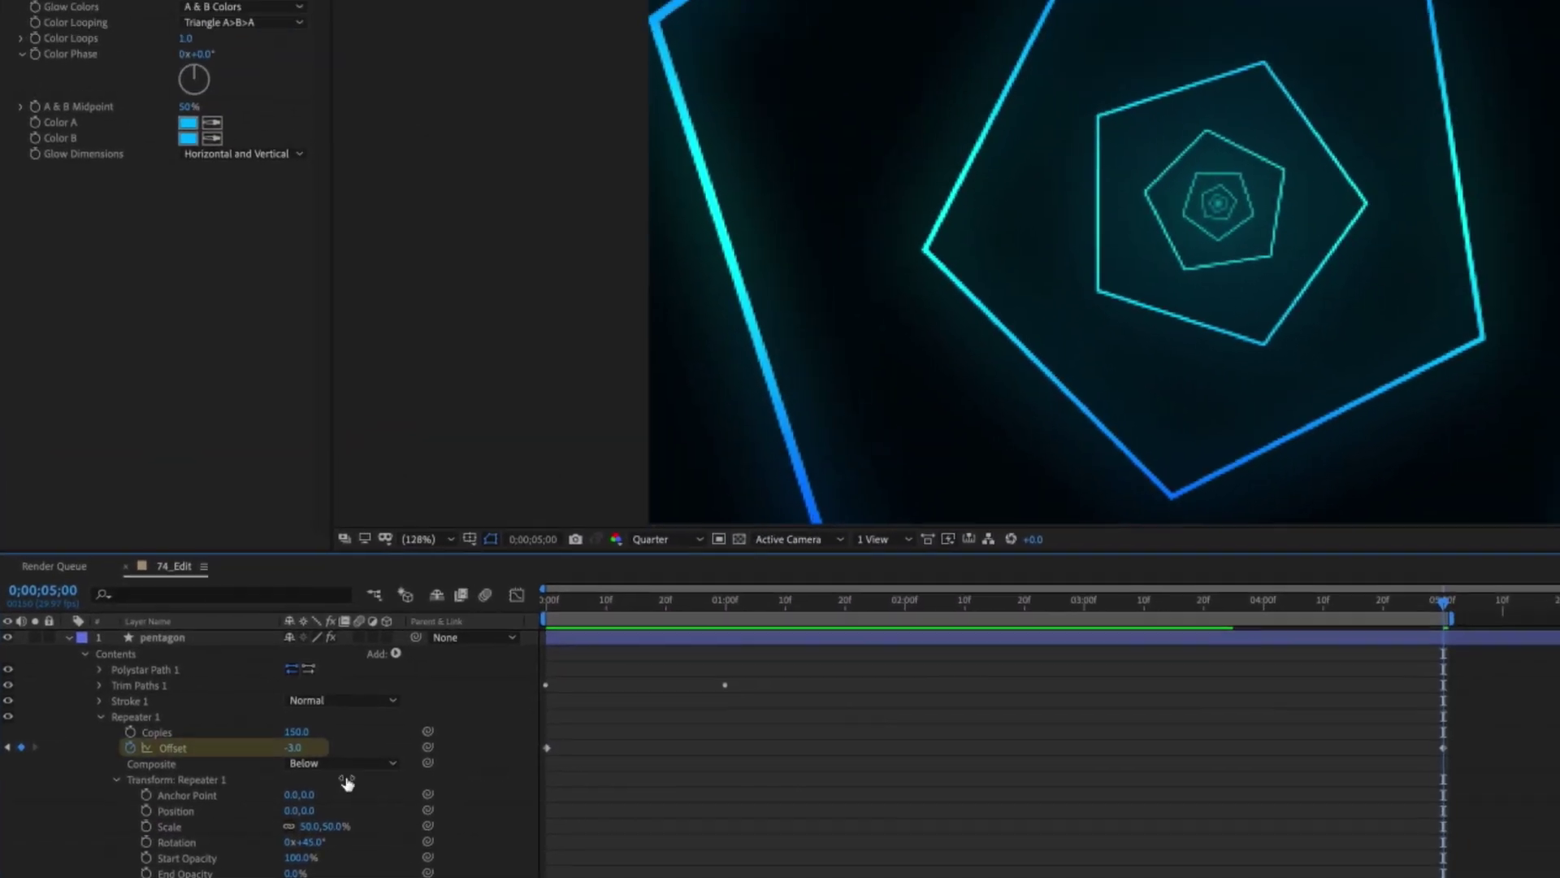
Step: Set the Repeater's Offset keyframe at 0;00;05;00 to -5 and preview the animation
click(293, 746)
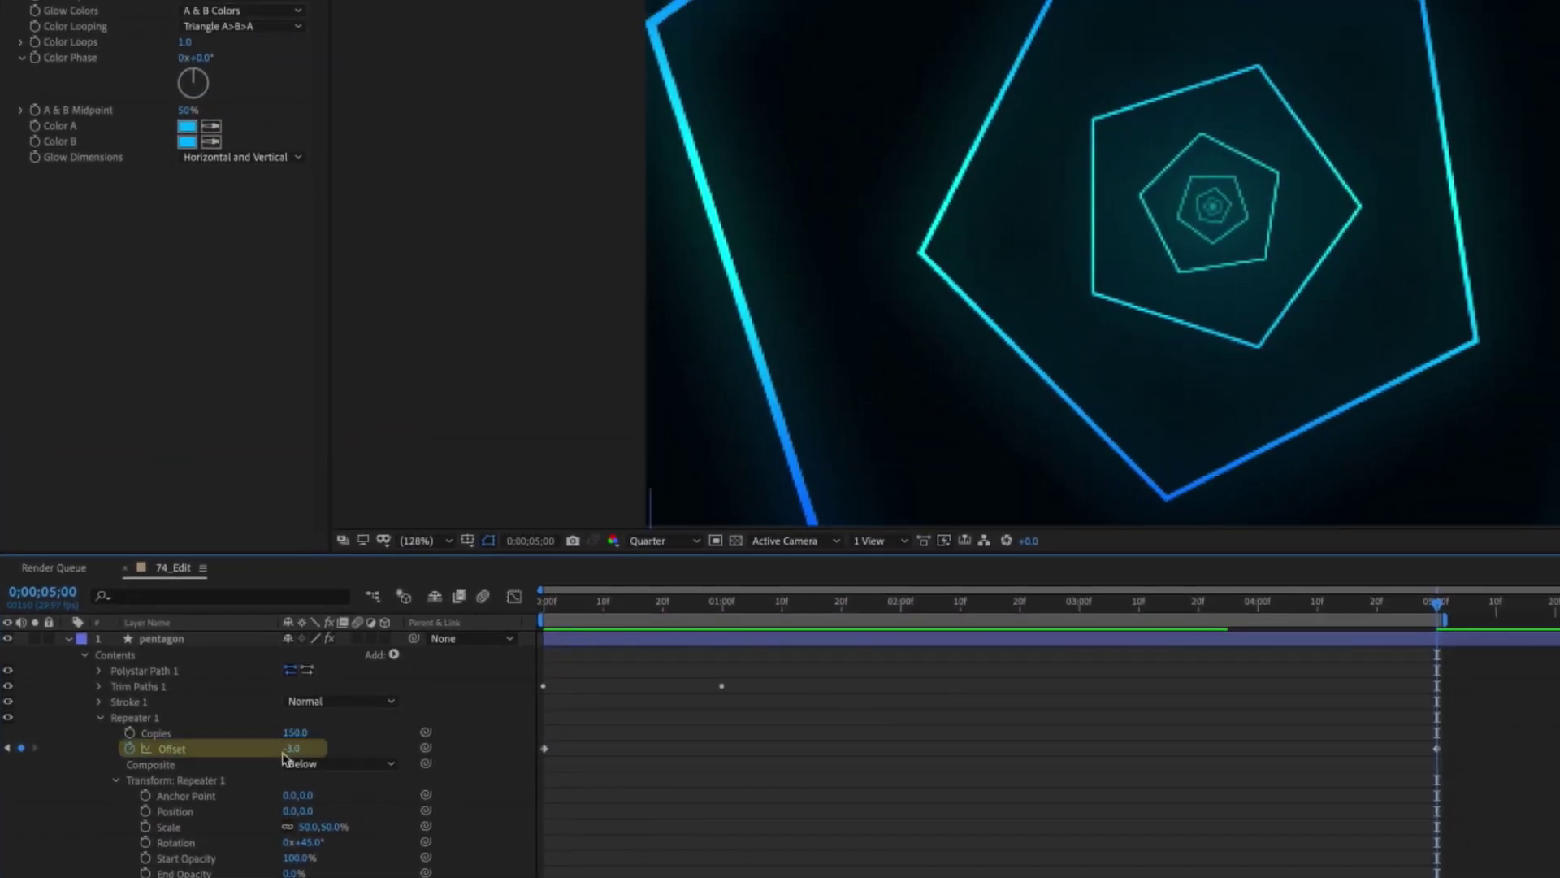
text(-5)
key(Return)
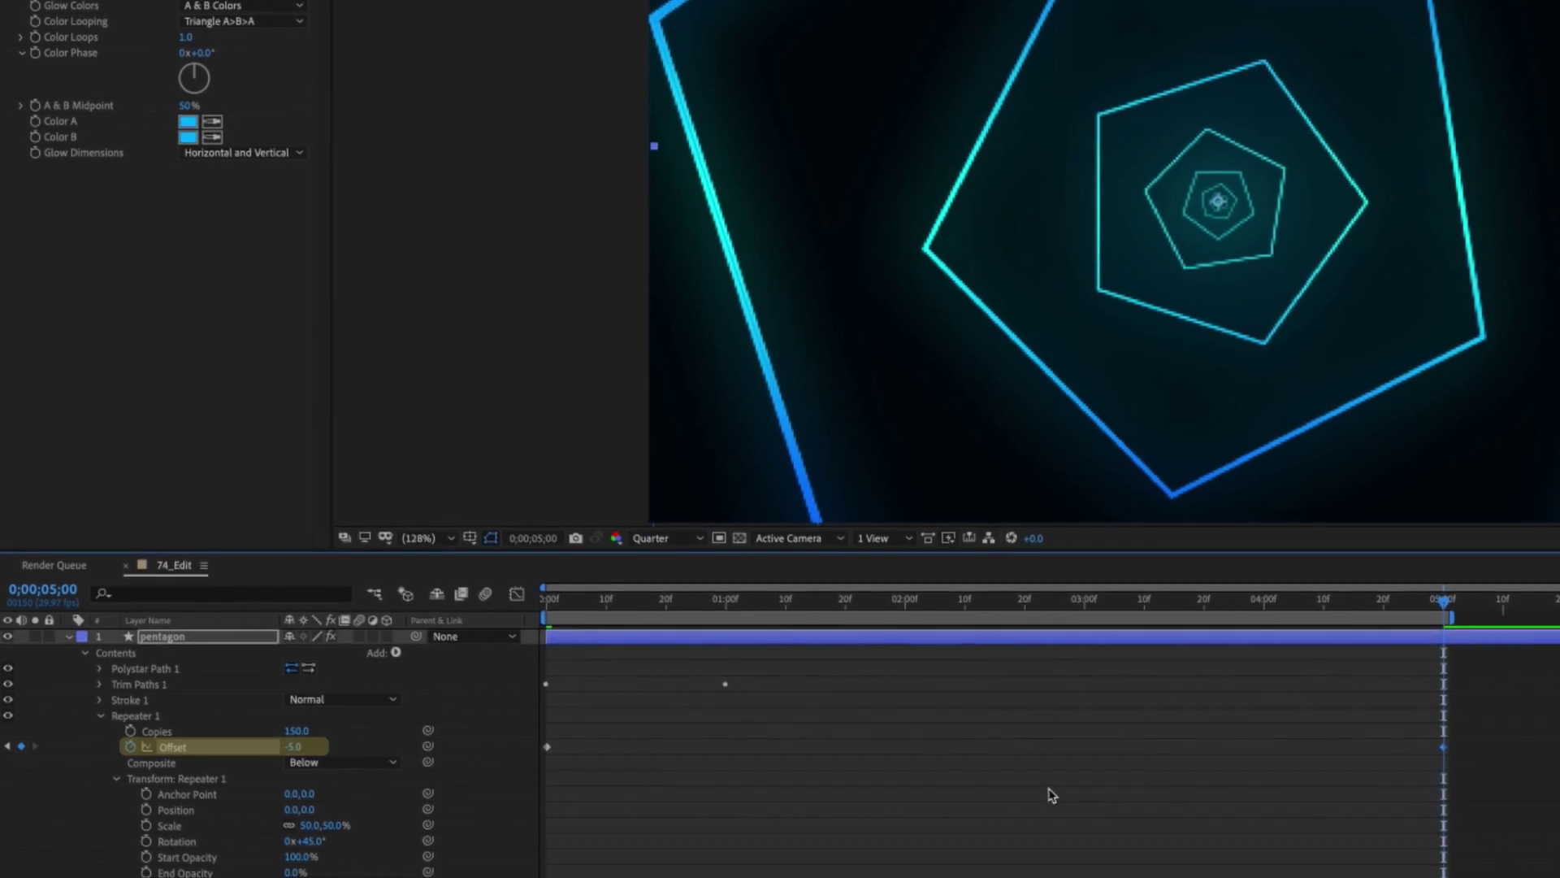
key(space)
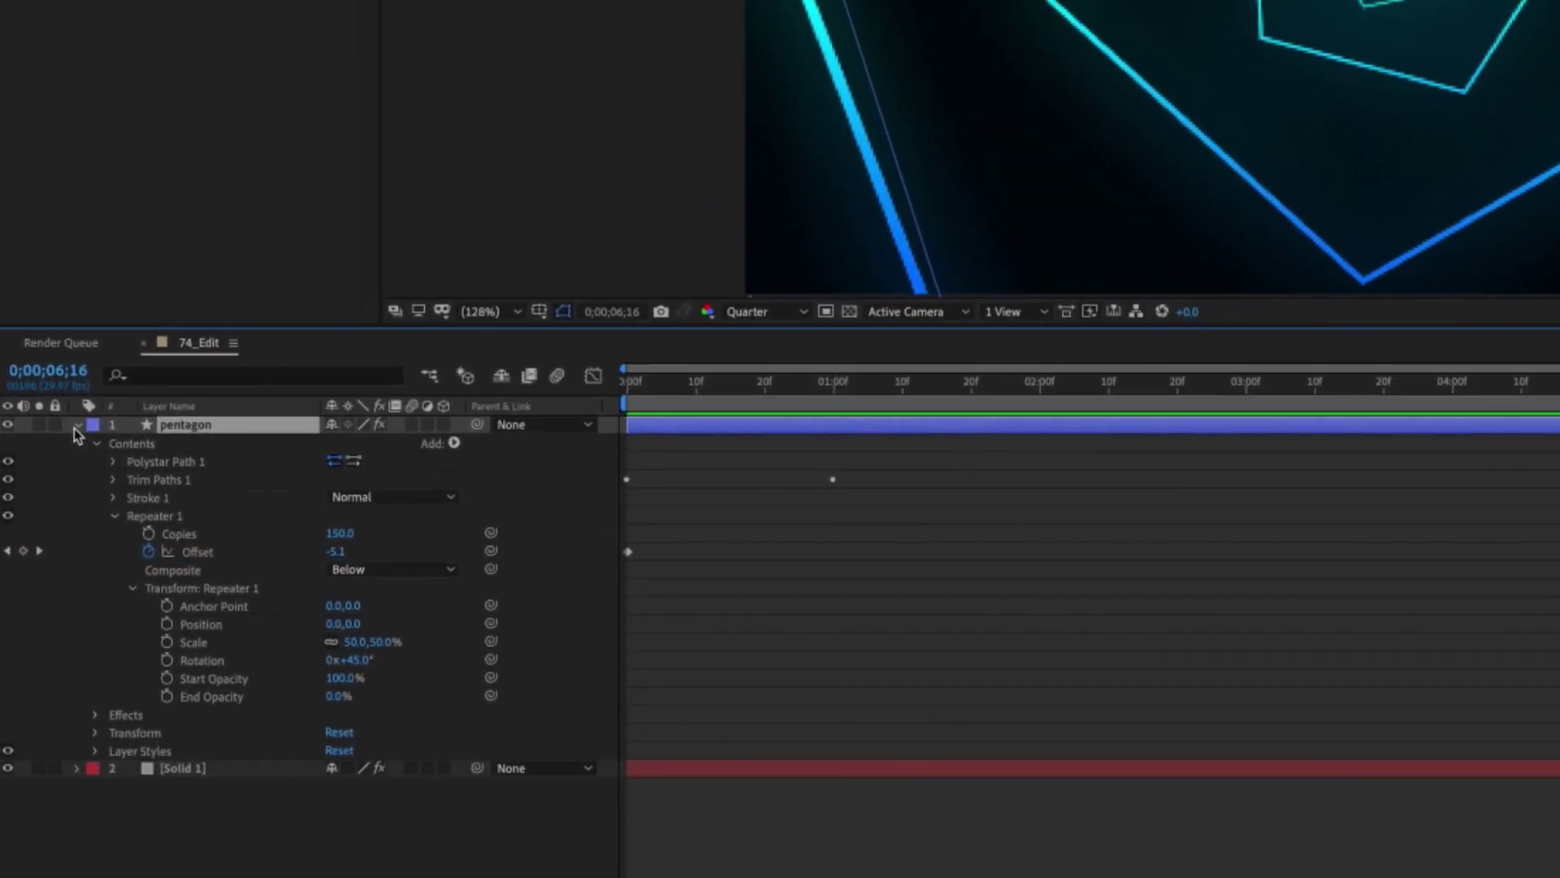
Step: Collapse and hide the pentagon layer, and create a new empty shape layer
click(74, 427)
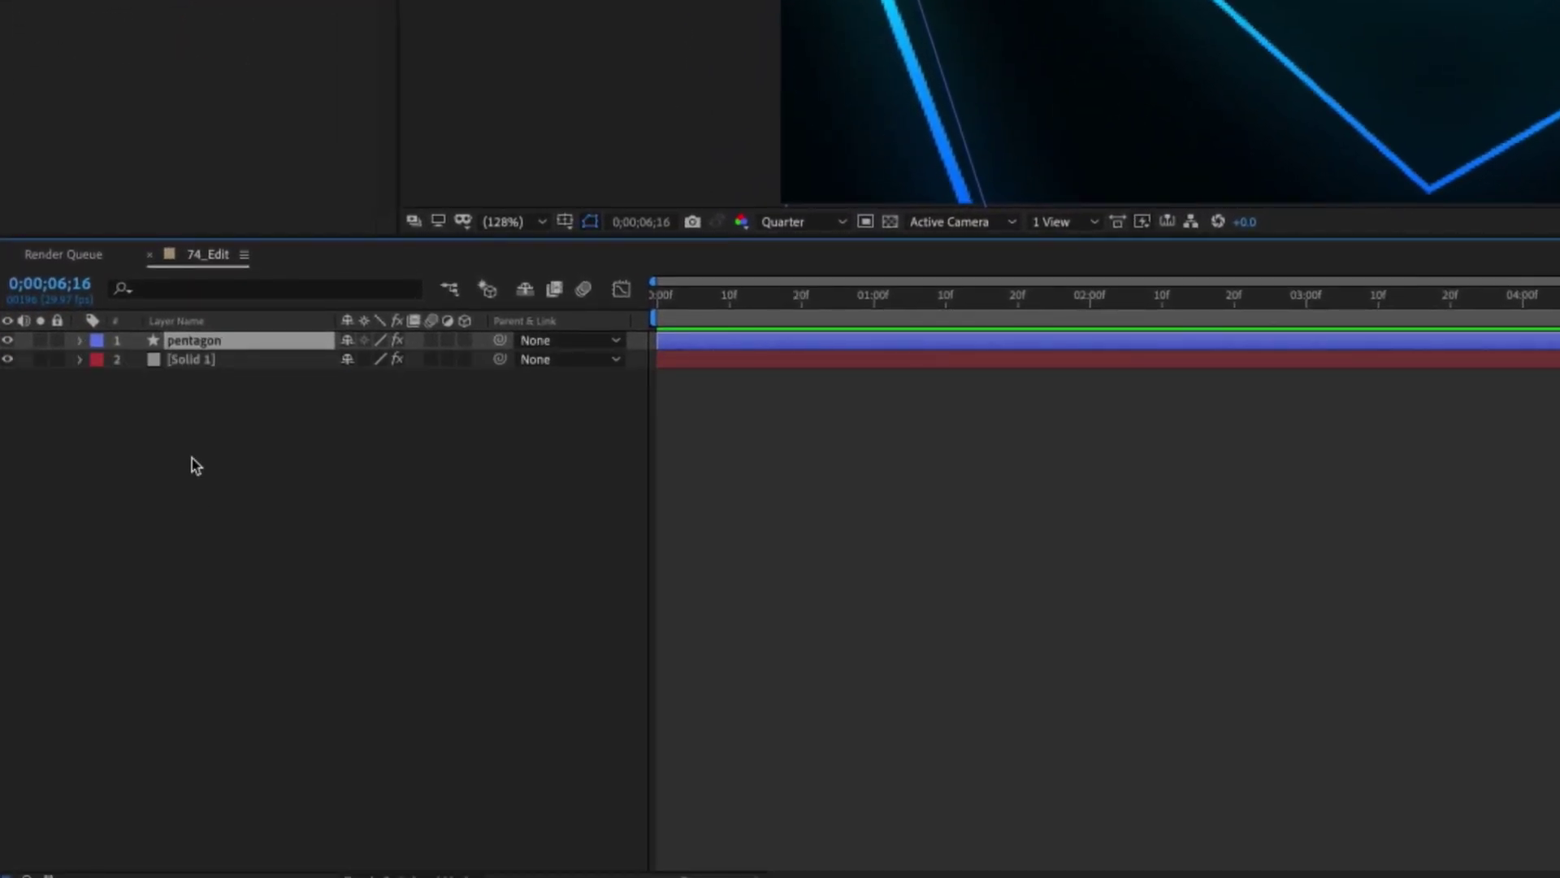
click(6, 424)
right_click(253, 590)
mouse_move(303, 526)
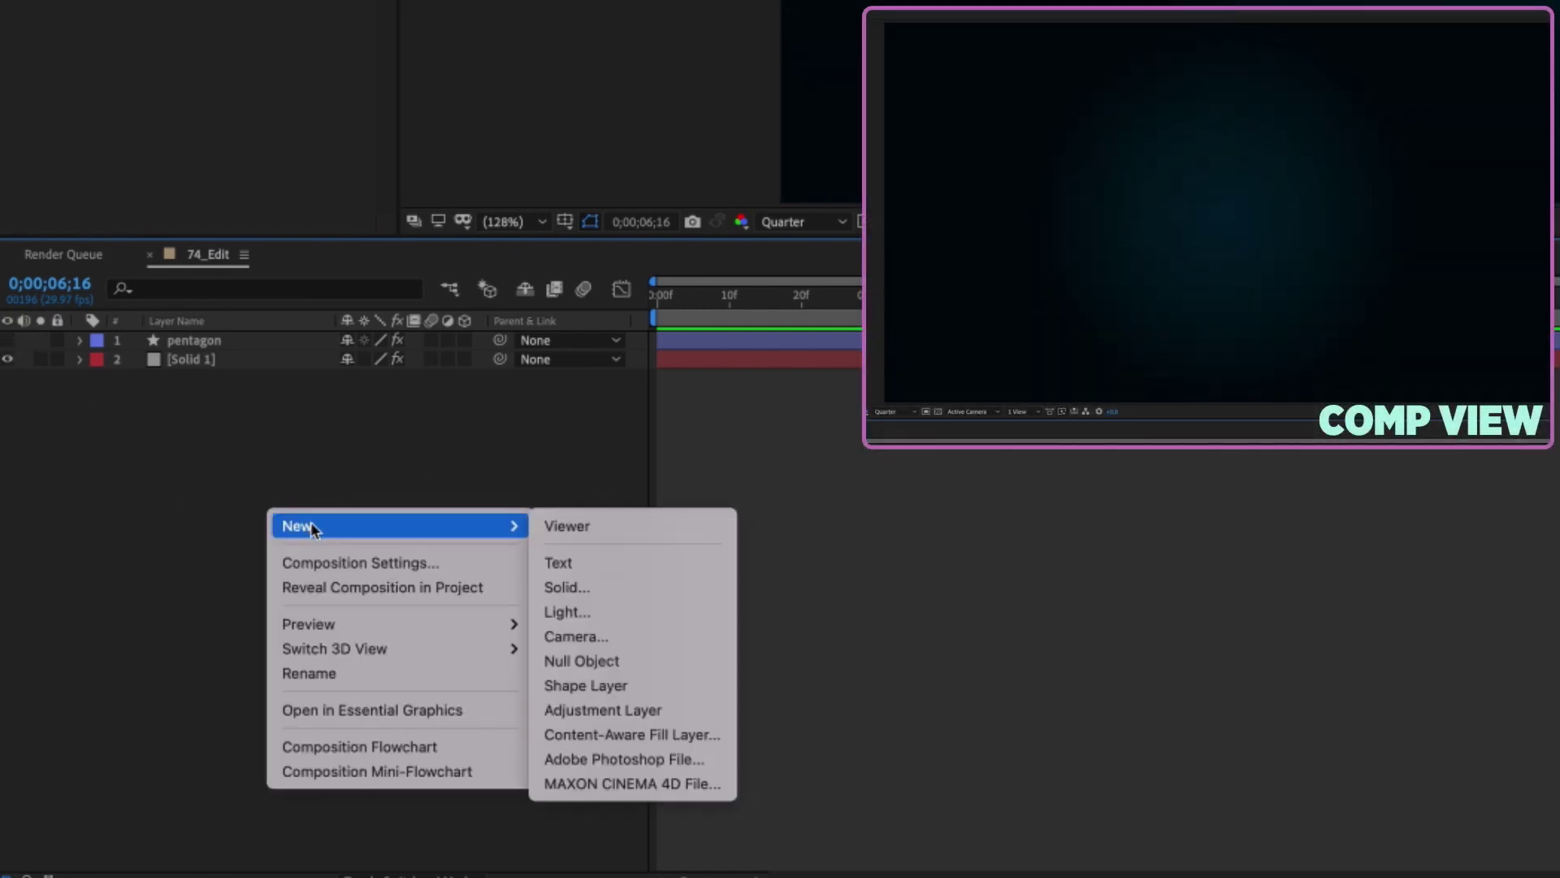
click(660, 683)
Step: Add an ellipse path and a stroke to the contents of the new shape layer
click(81, 341)
click(476, 359)
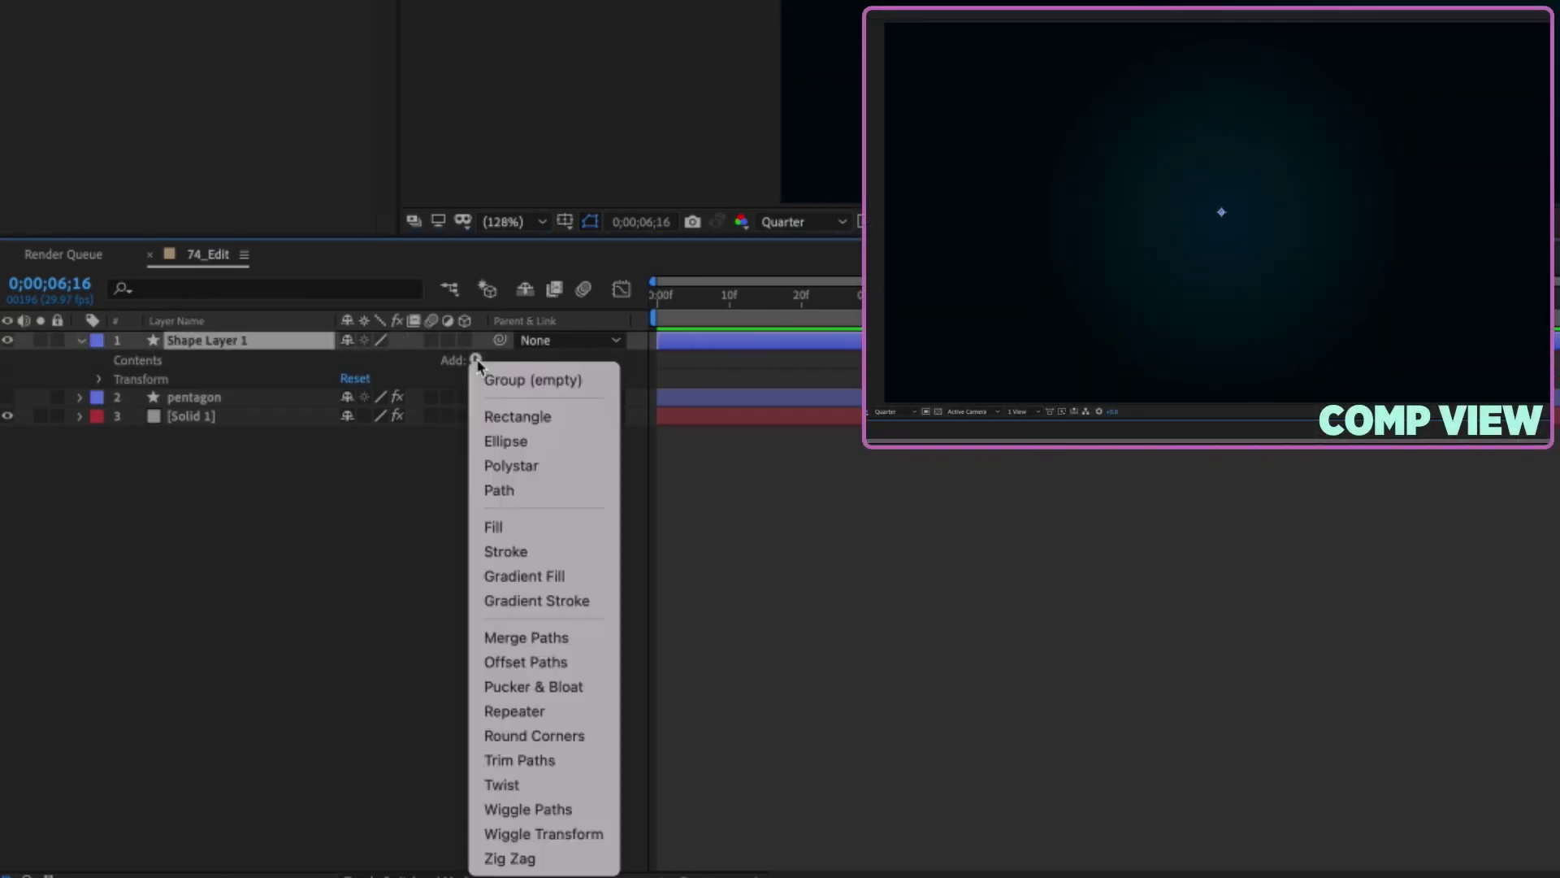
click(552, 447)
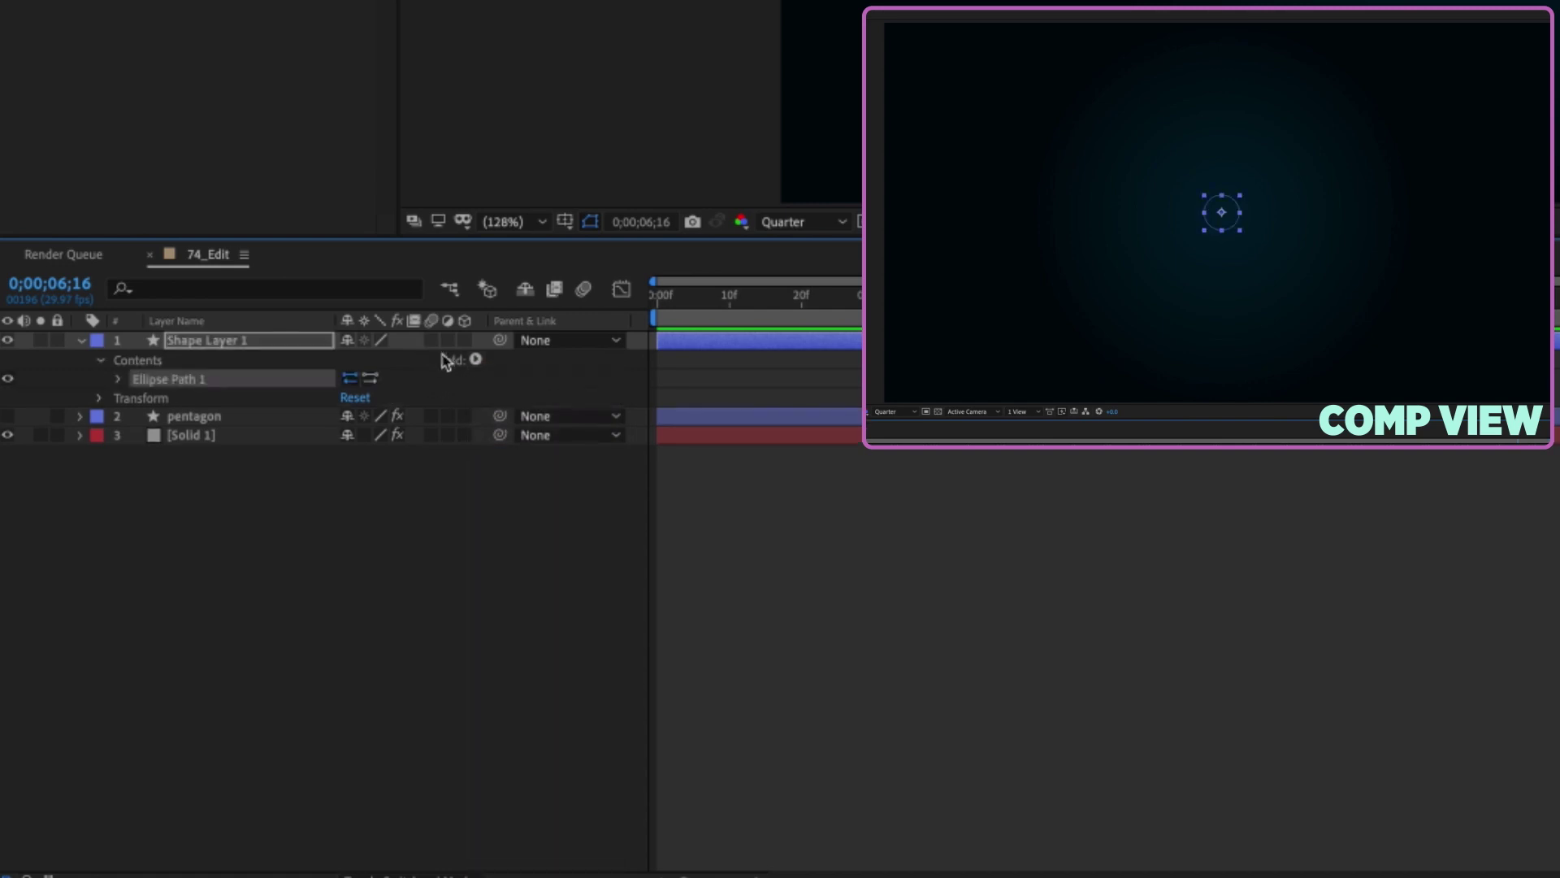
click(477, 360)
click(561, 551)
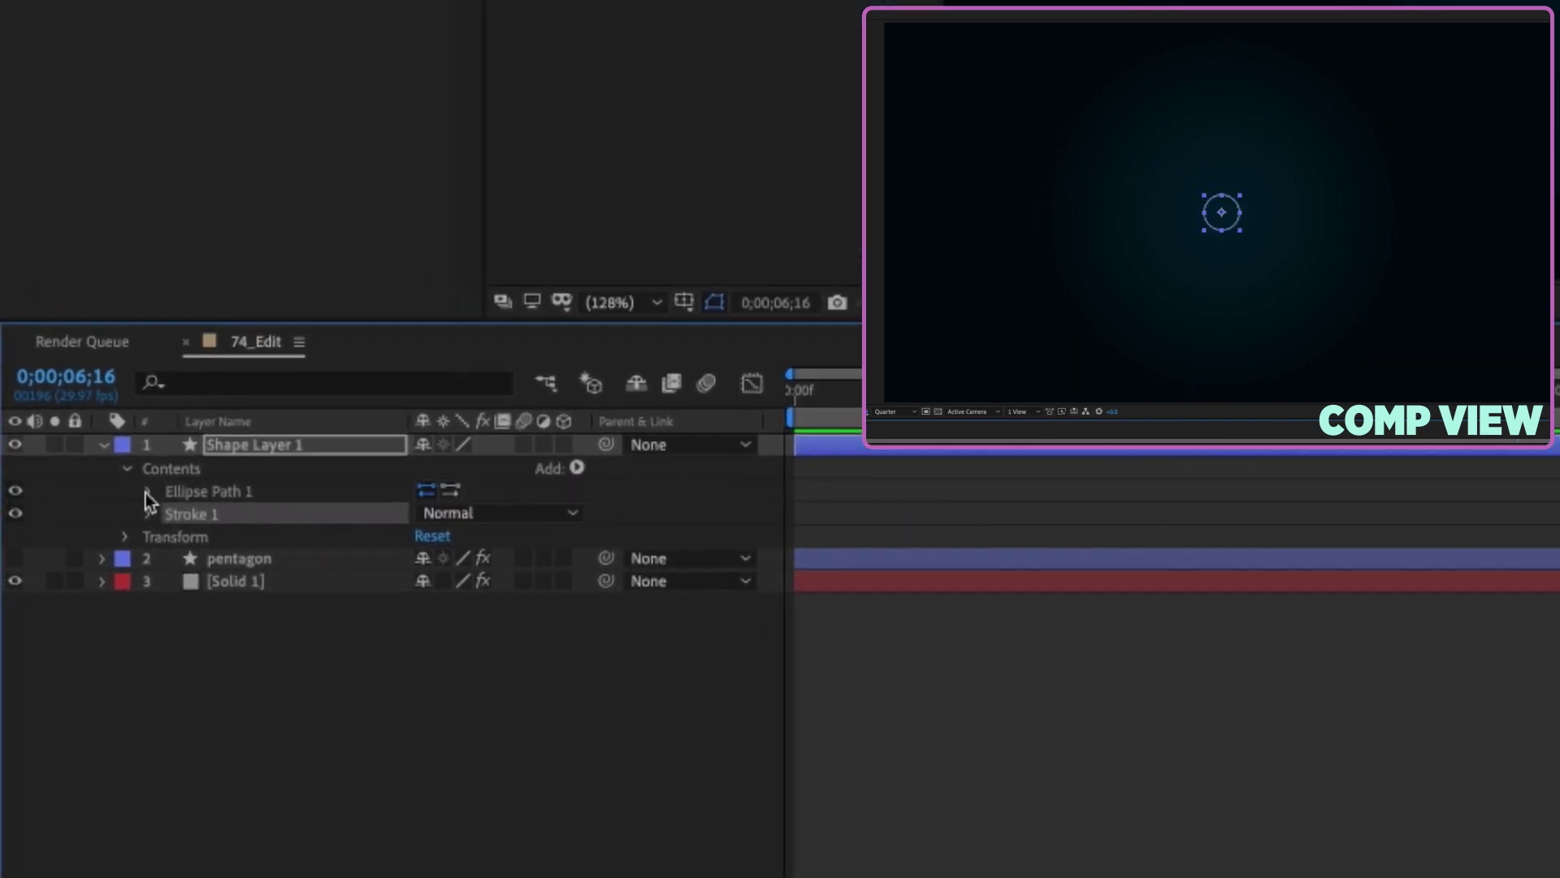
Step: Set the ellipse path's size to 1500 by 1500
click(147, 492)
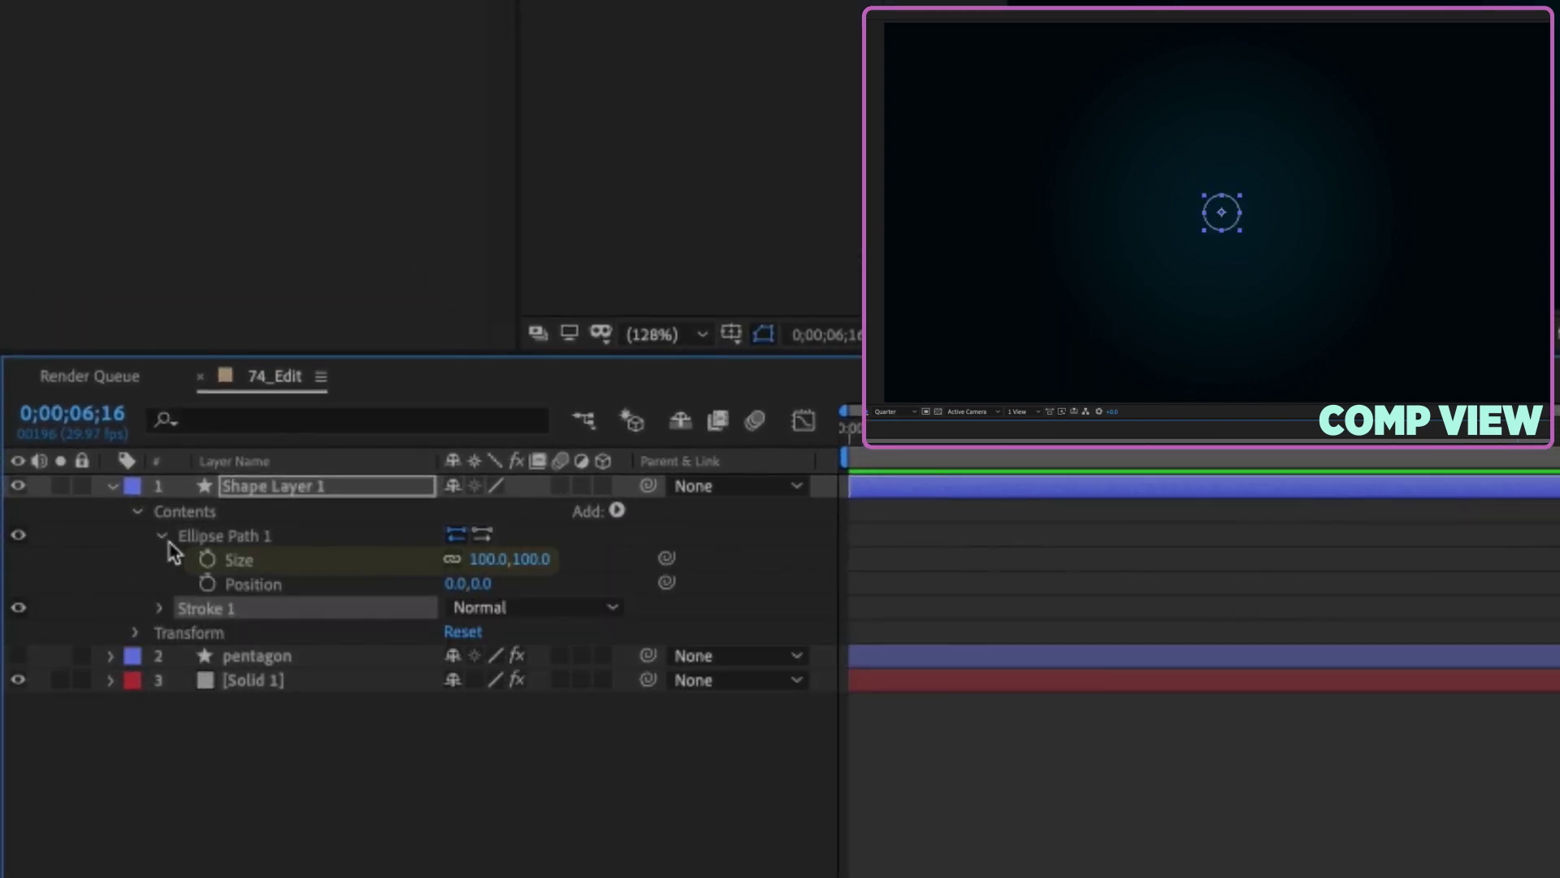
click(492, 560)
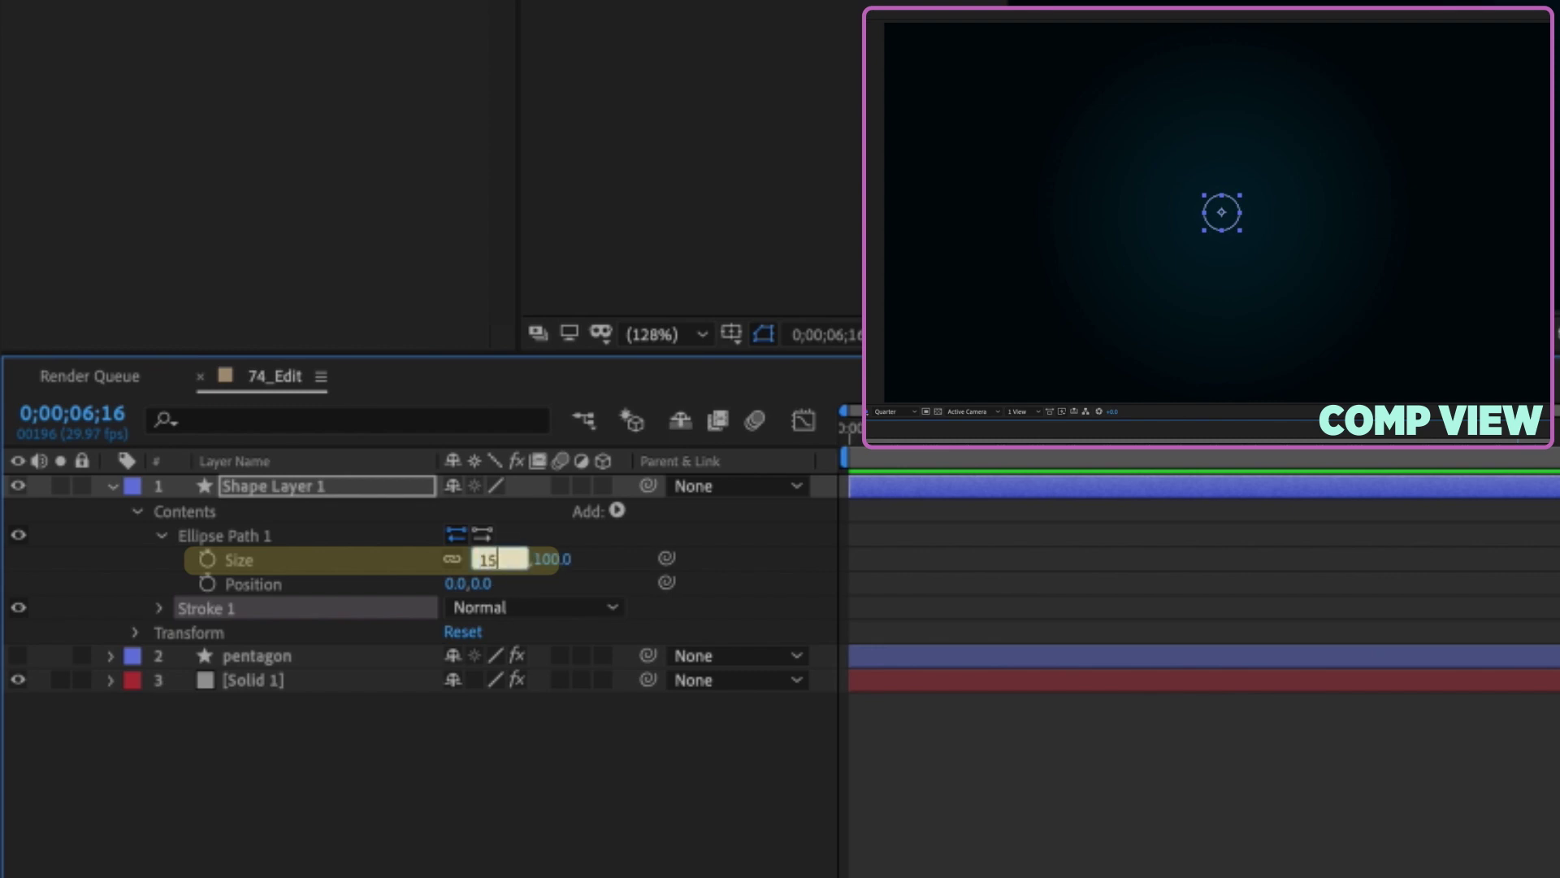
key(Return)
Step: Set the ellipse stroke's width to 10 and its color to a bright magenta
click(160, 608)
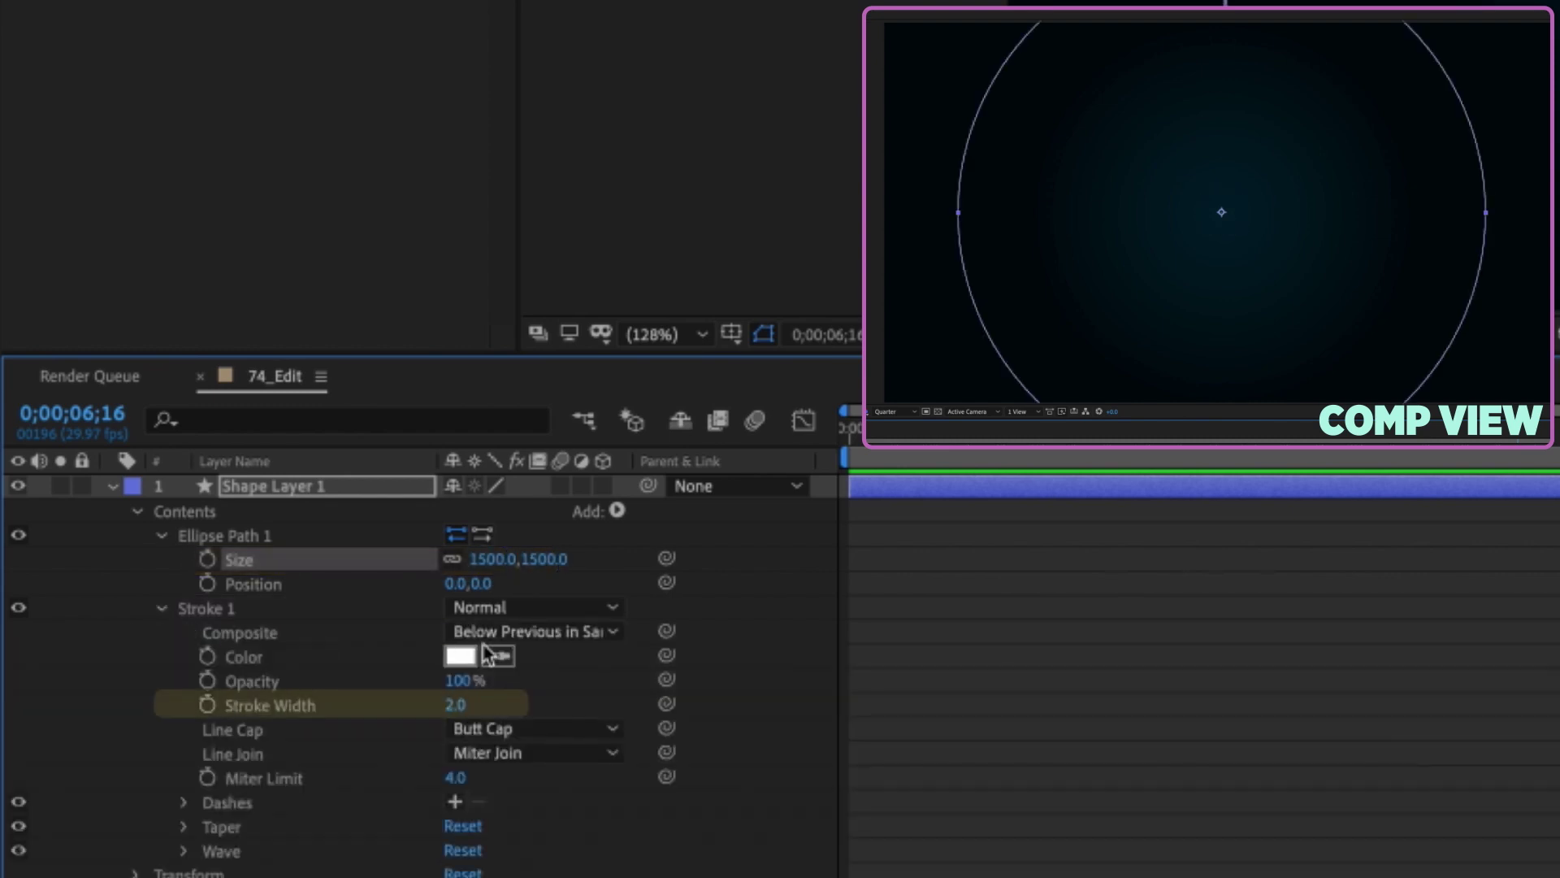
click(459, 704)
text(10)
key(Return)
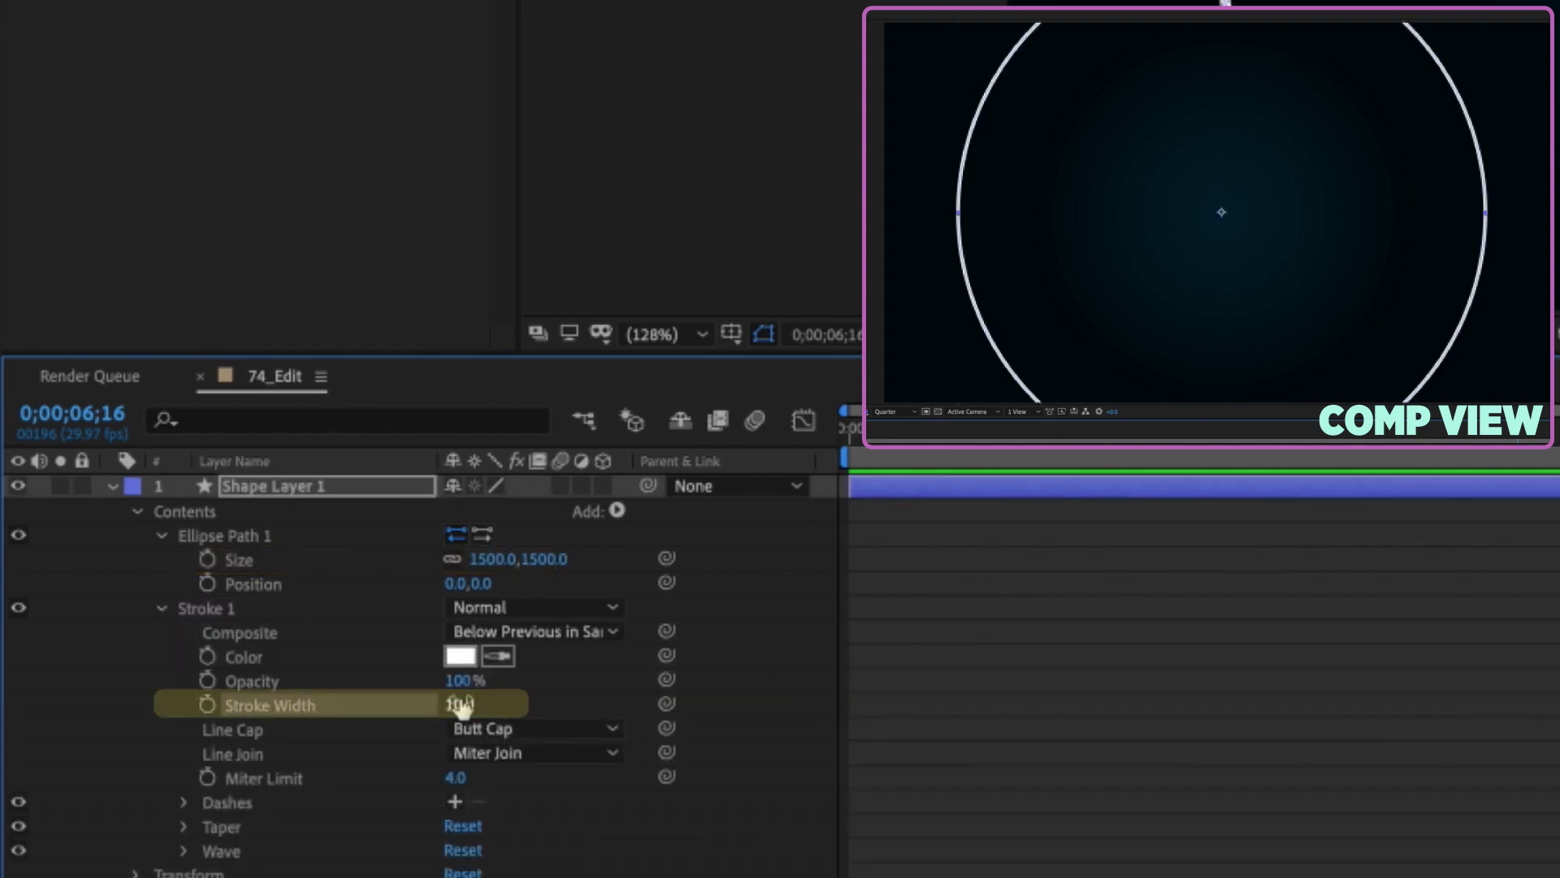
click(460, 656)
click(1240, 169)
drag(1221, 150, 1228, 141)
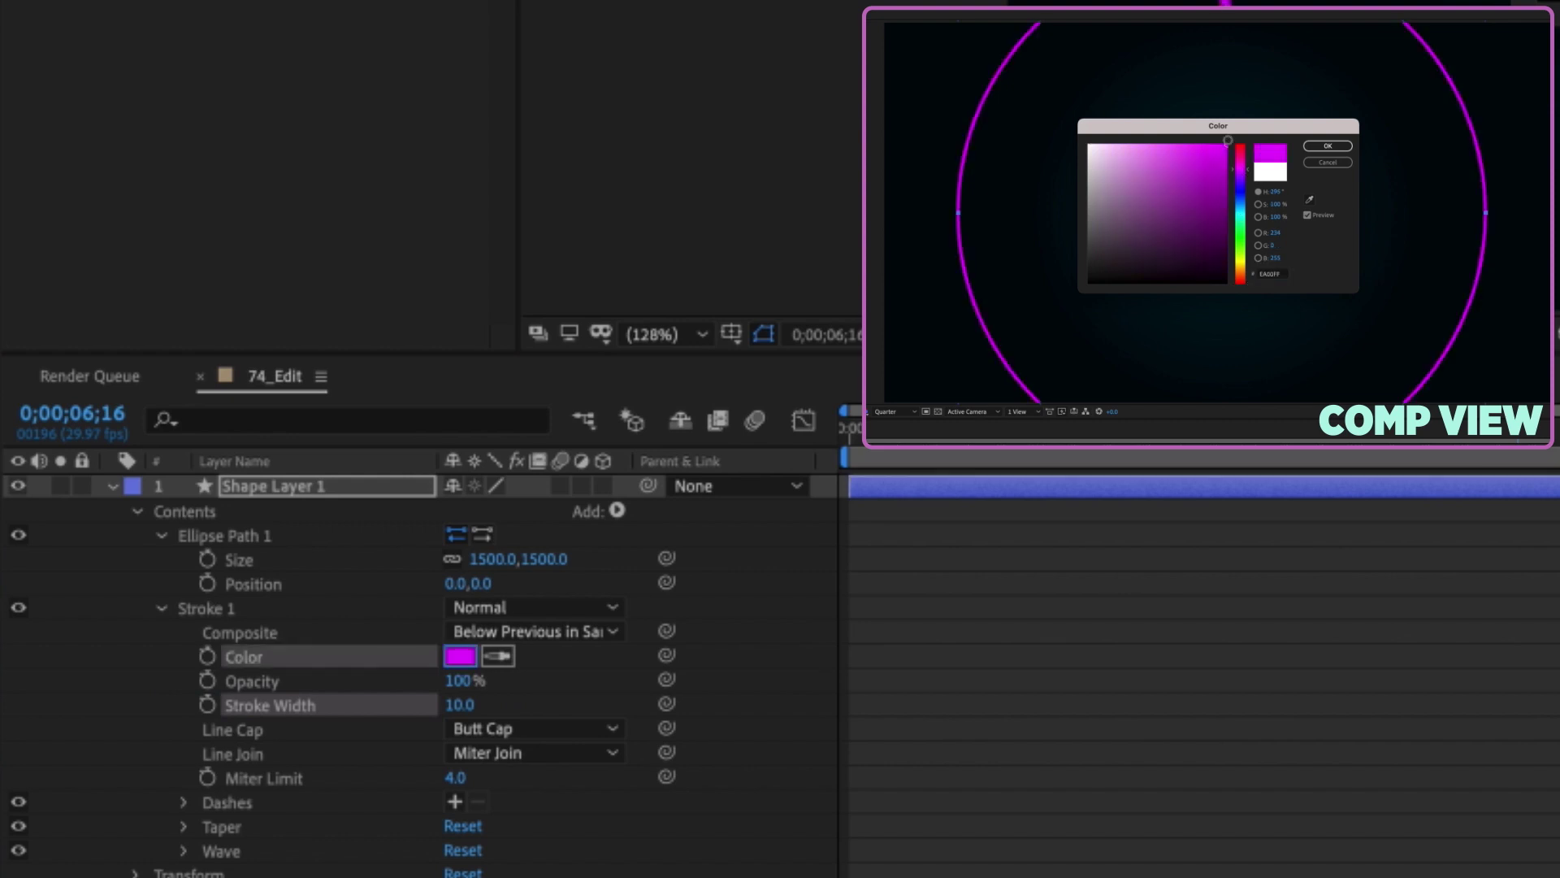
click(1327, 145)
Step: Add a Repeater to the circle shape layer and set its transform Position to 0, 0
click(617, 510)
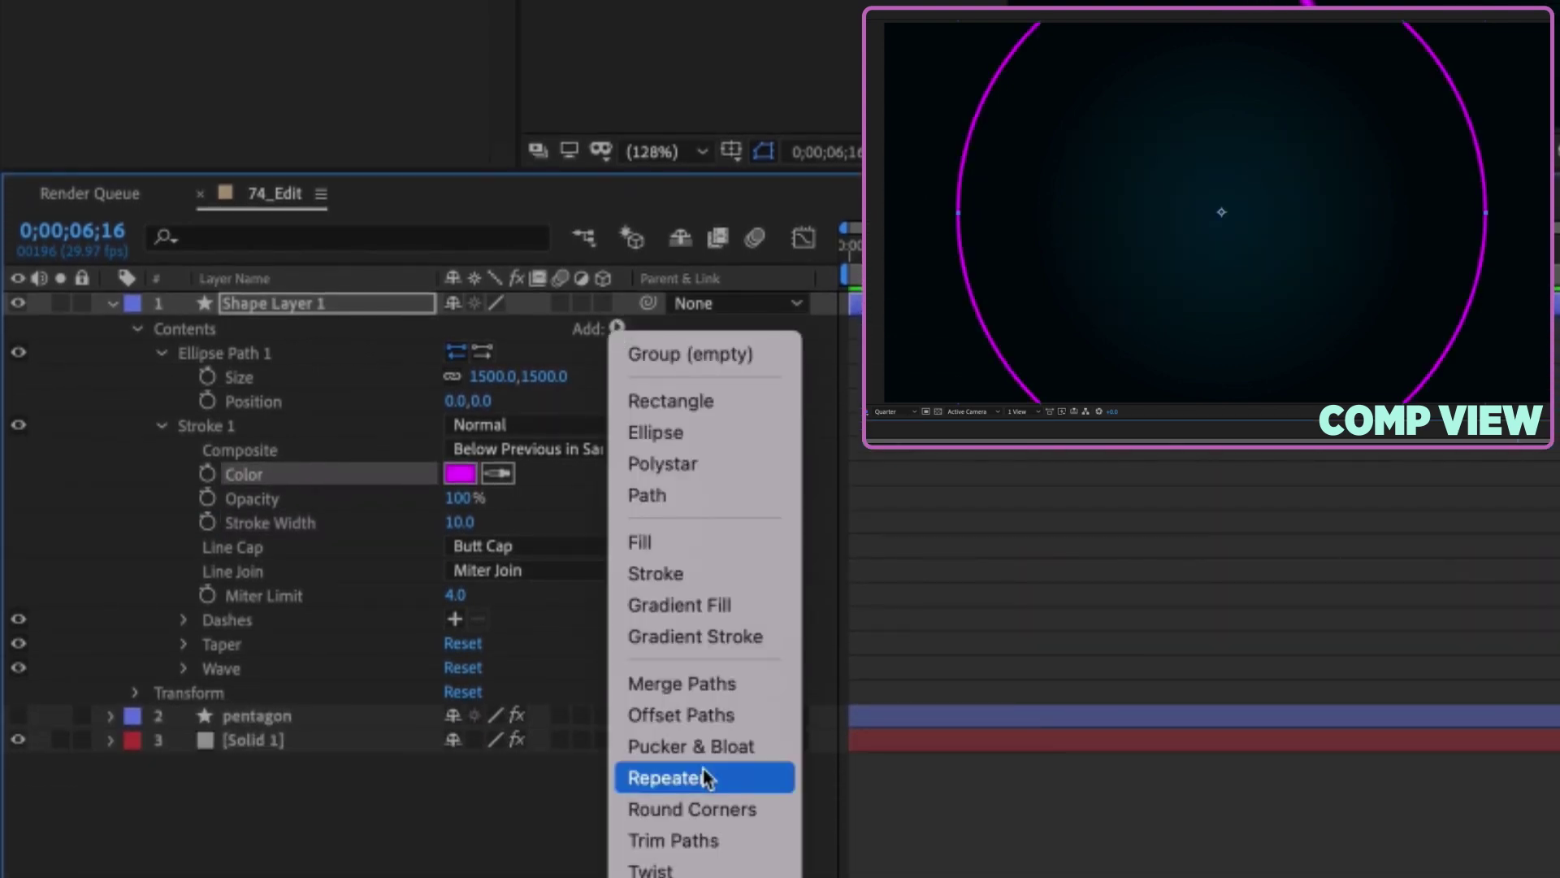
click(704, 777)
click(161, 353)
click(162, 377)
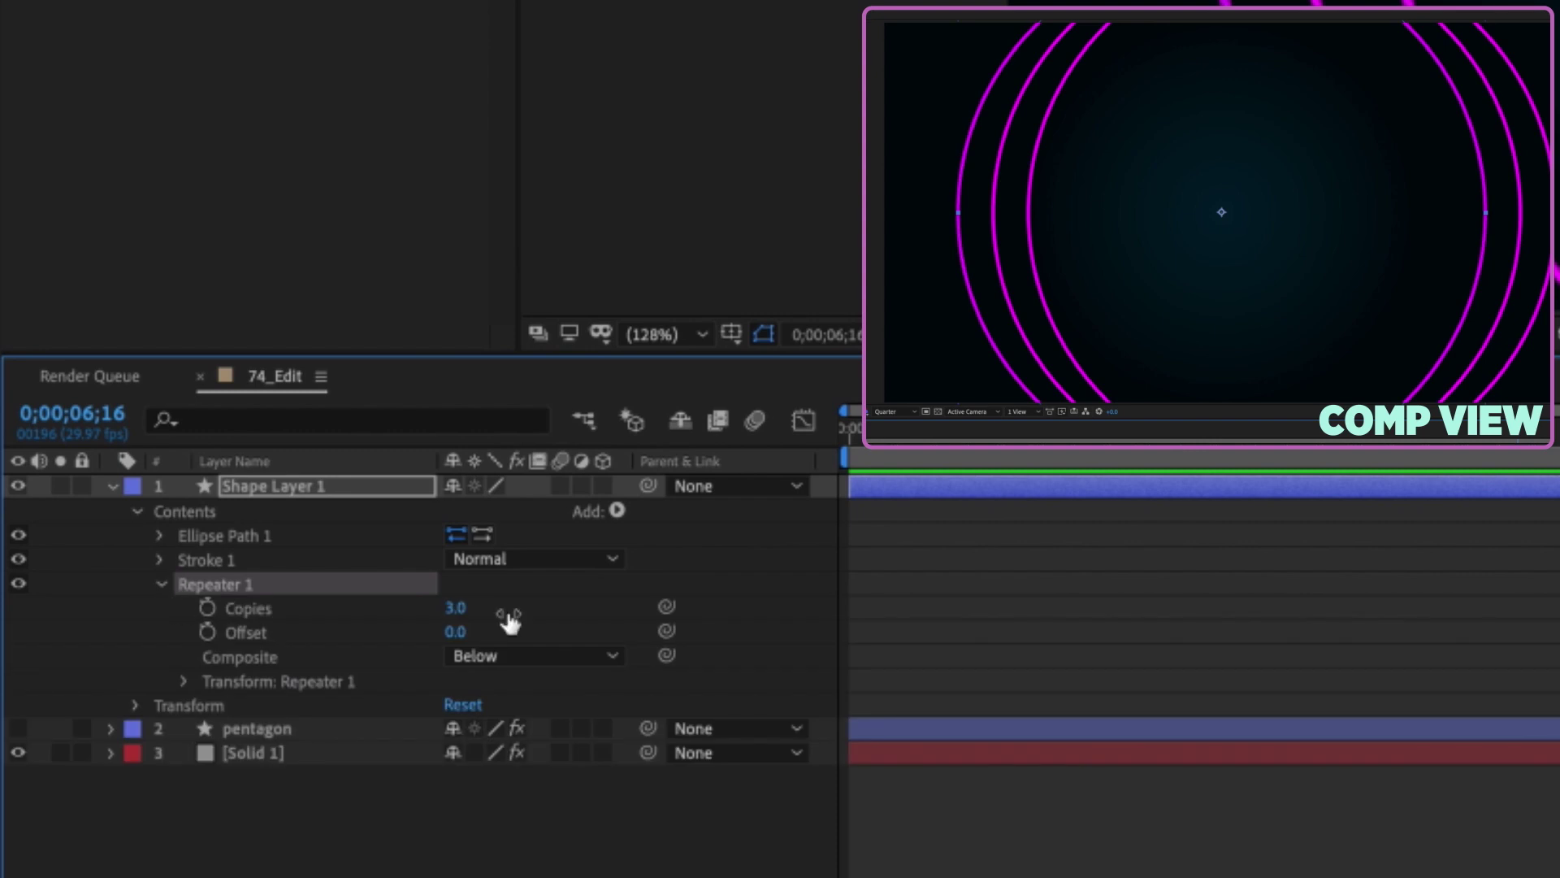
click(183, 681)
click(471, 729)
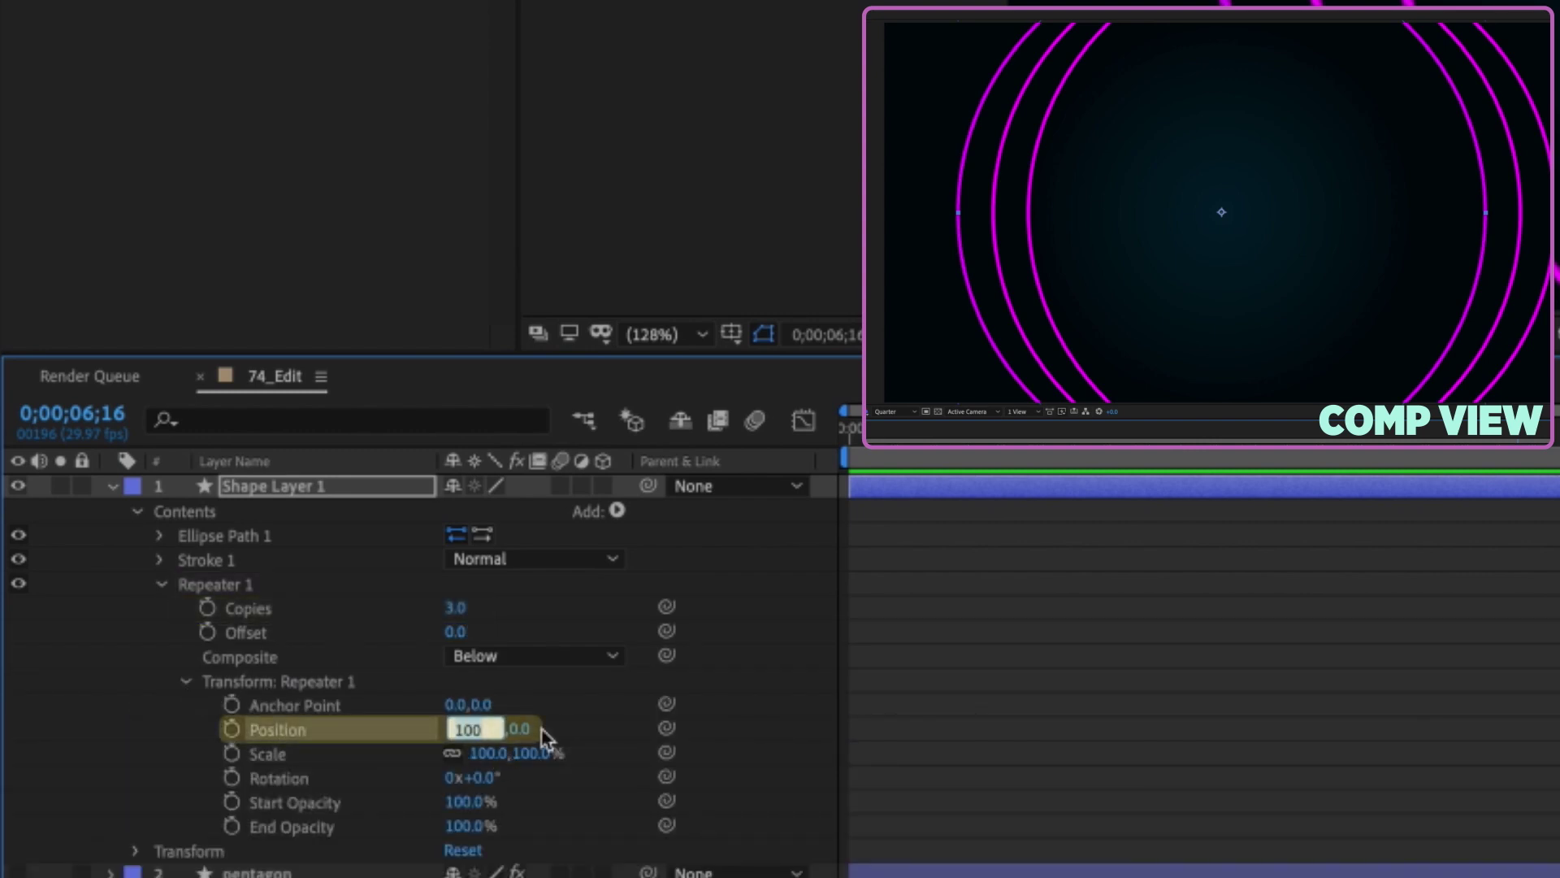
text(0)
key(Return)
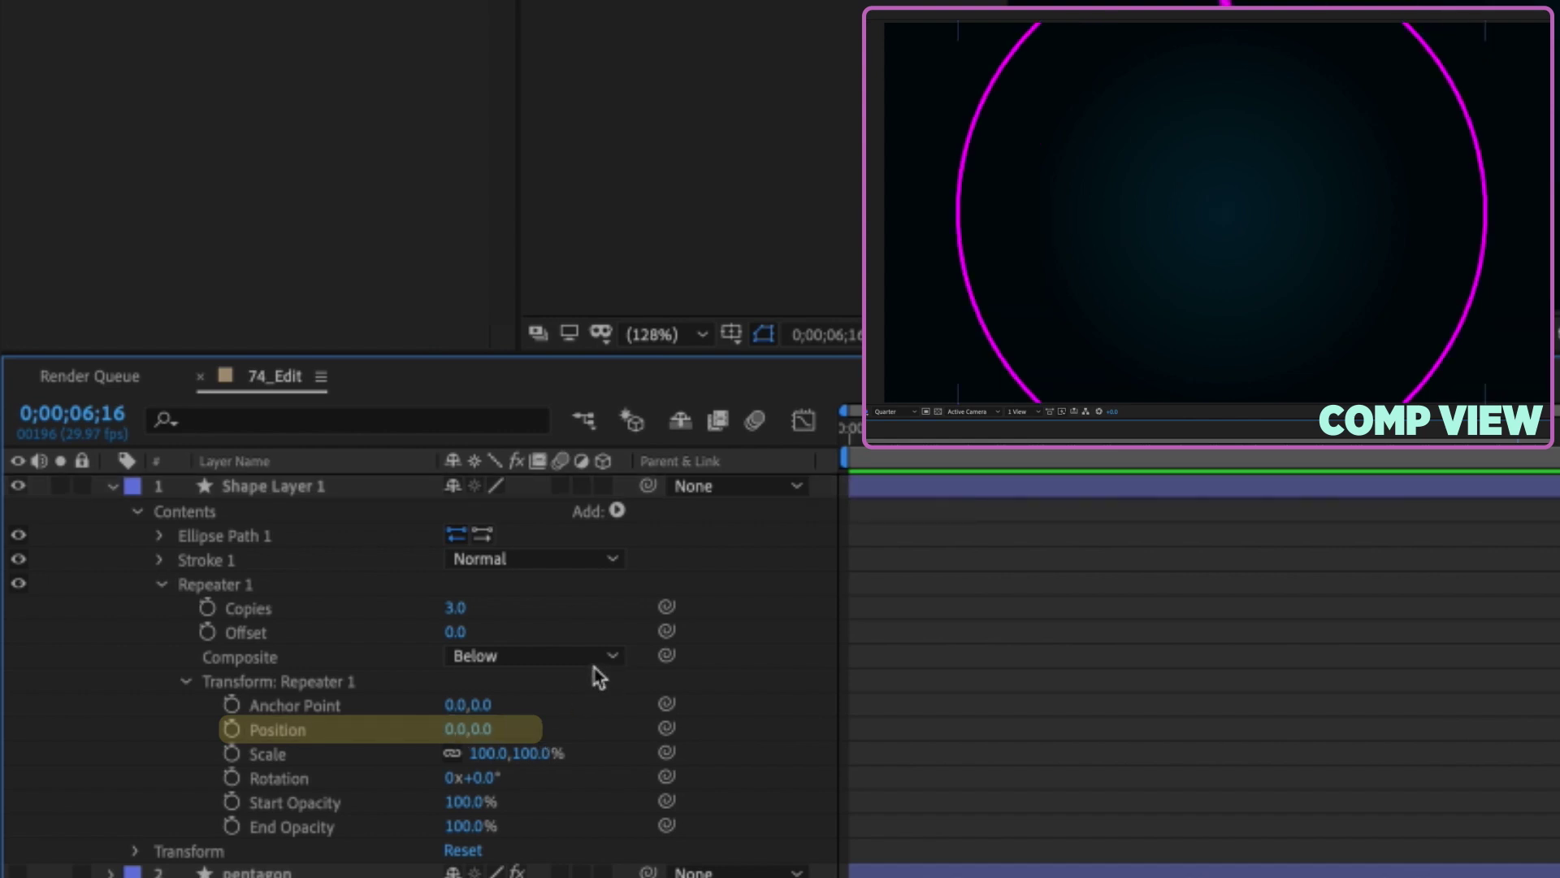
Step: Set the Repeater's number of copies to 150
click(456, 607)
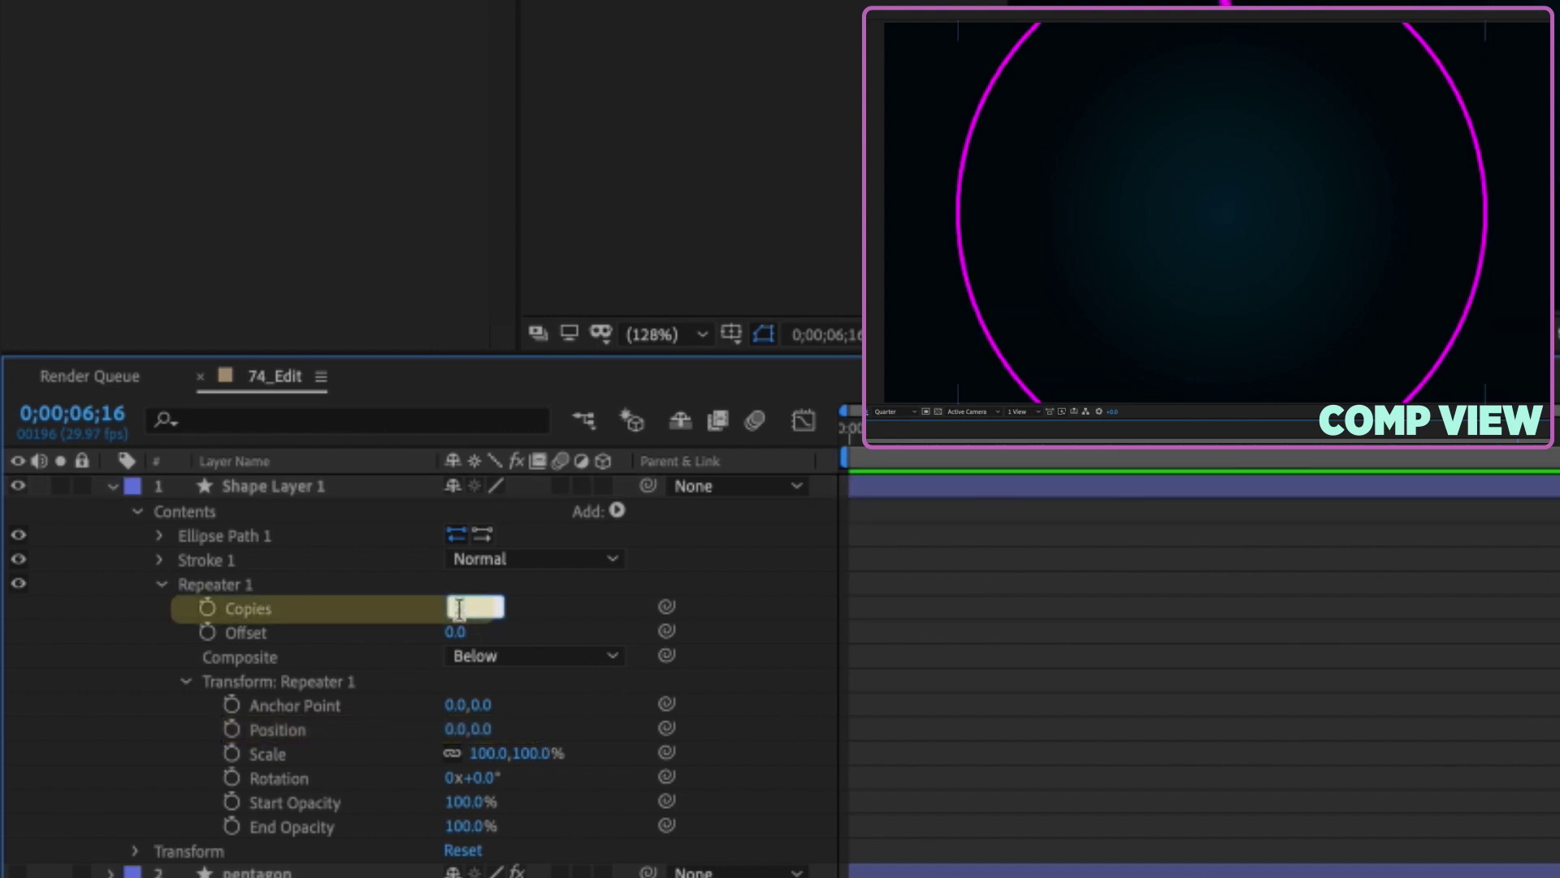
text(150)
key(Return)
Step: Set the Repeater's transform Scale to 85% and its End Opacity to 0%
click(315, 750)
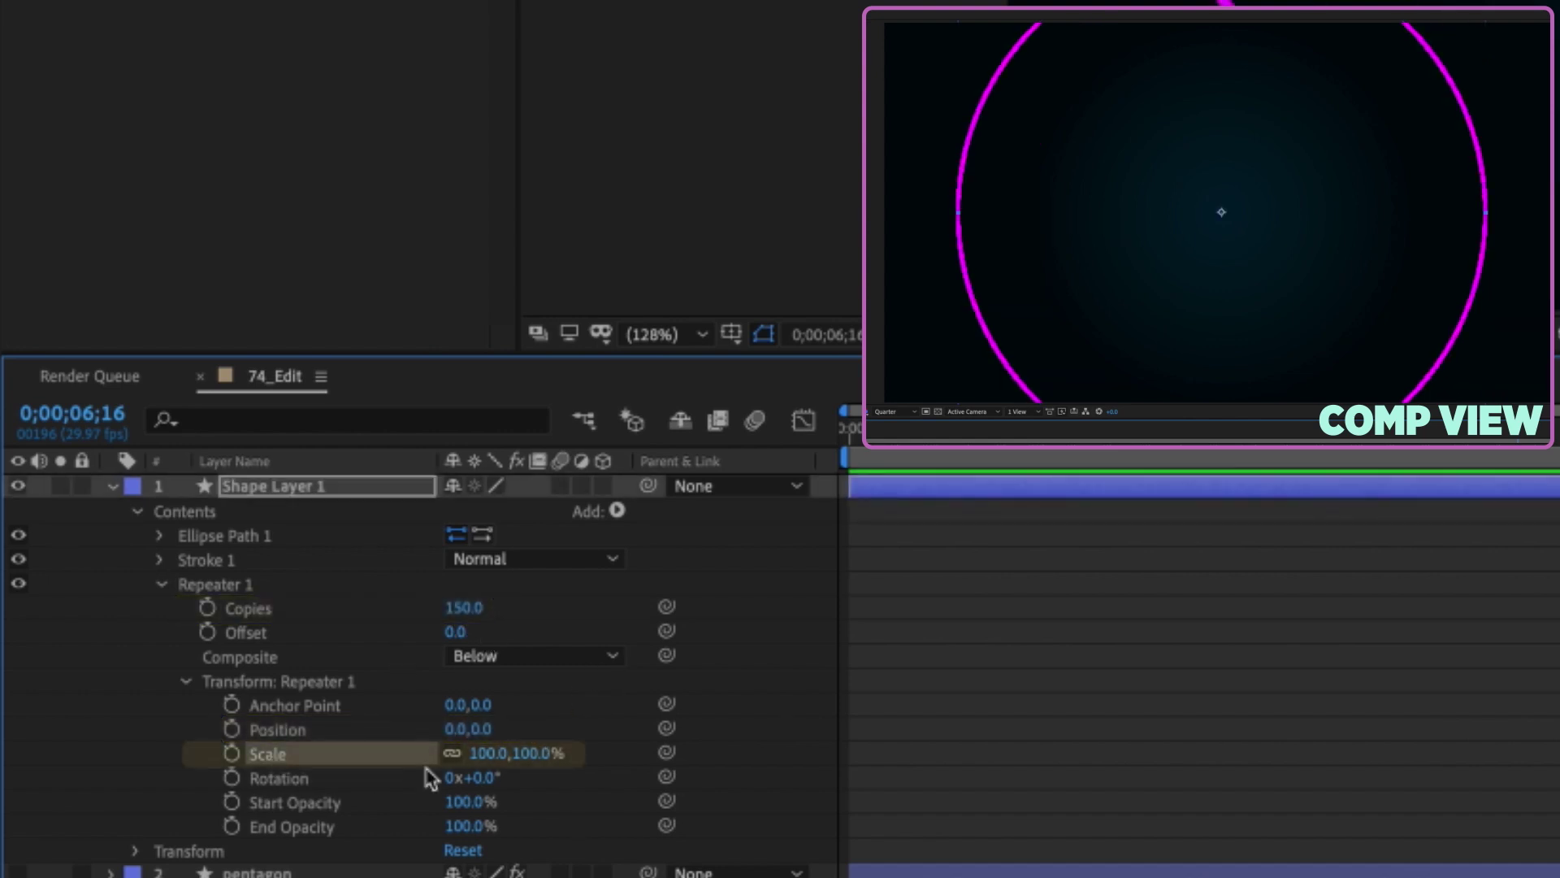
click(485, 754)
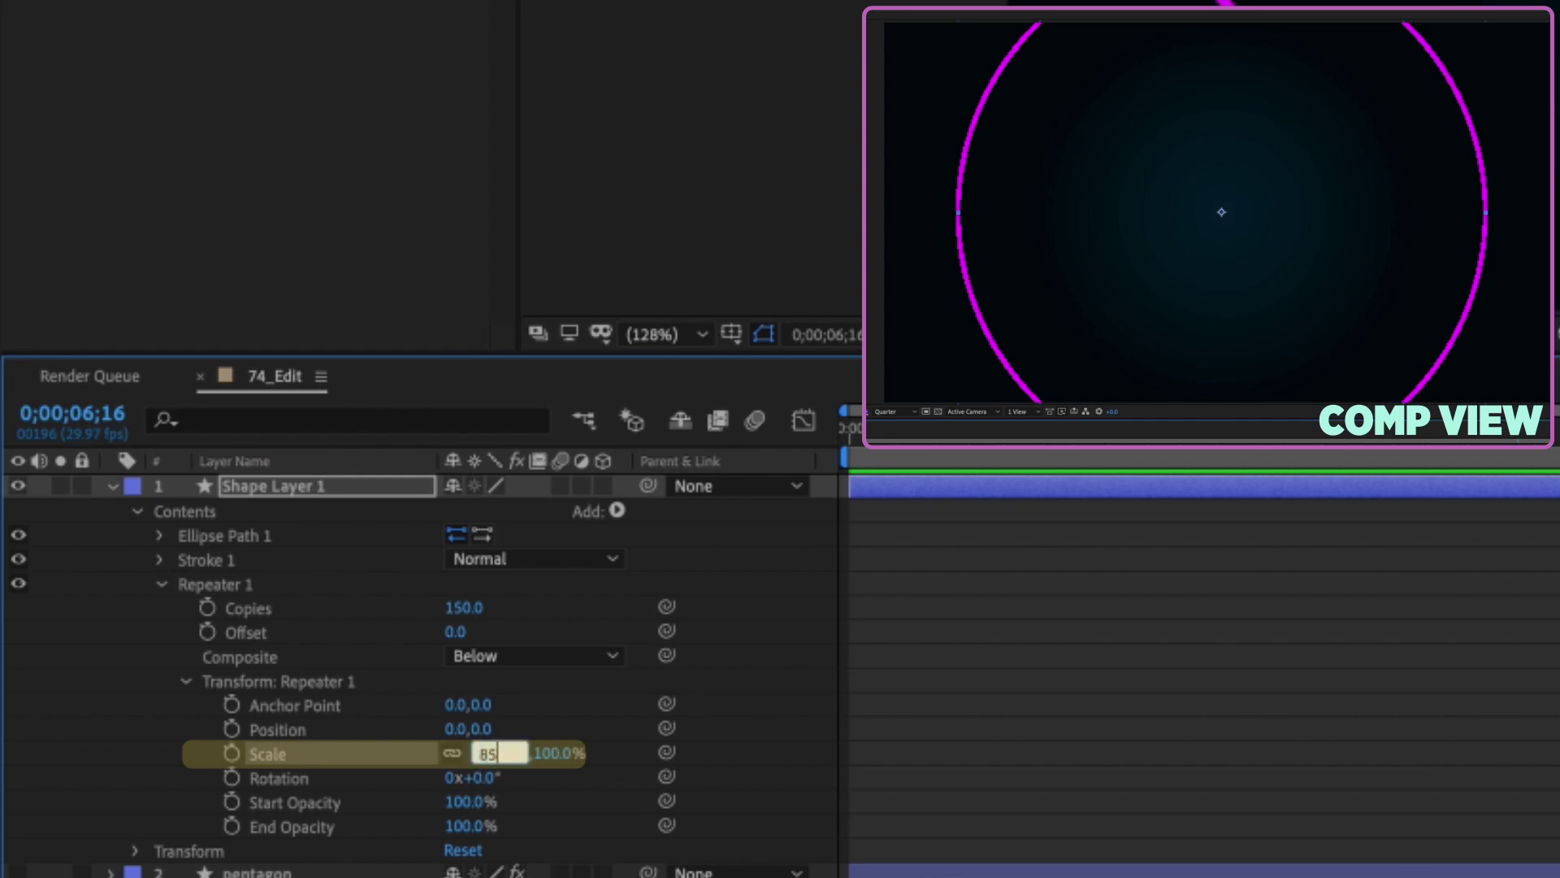
text(85)
key(Return)
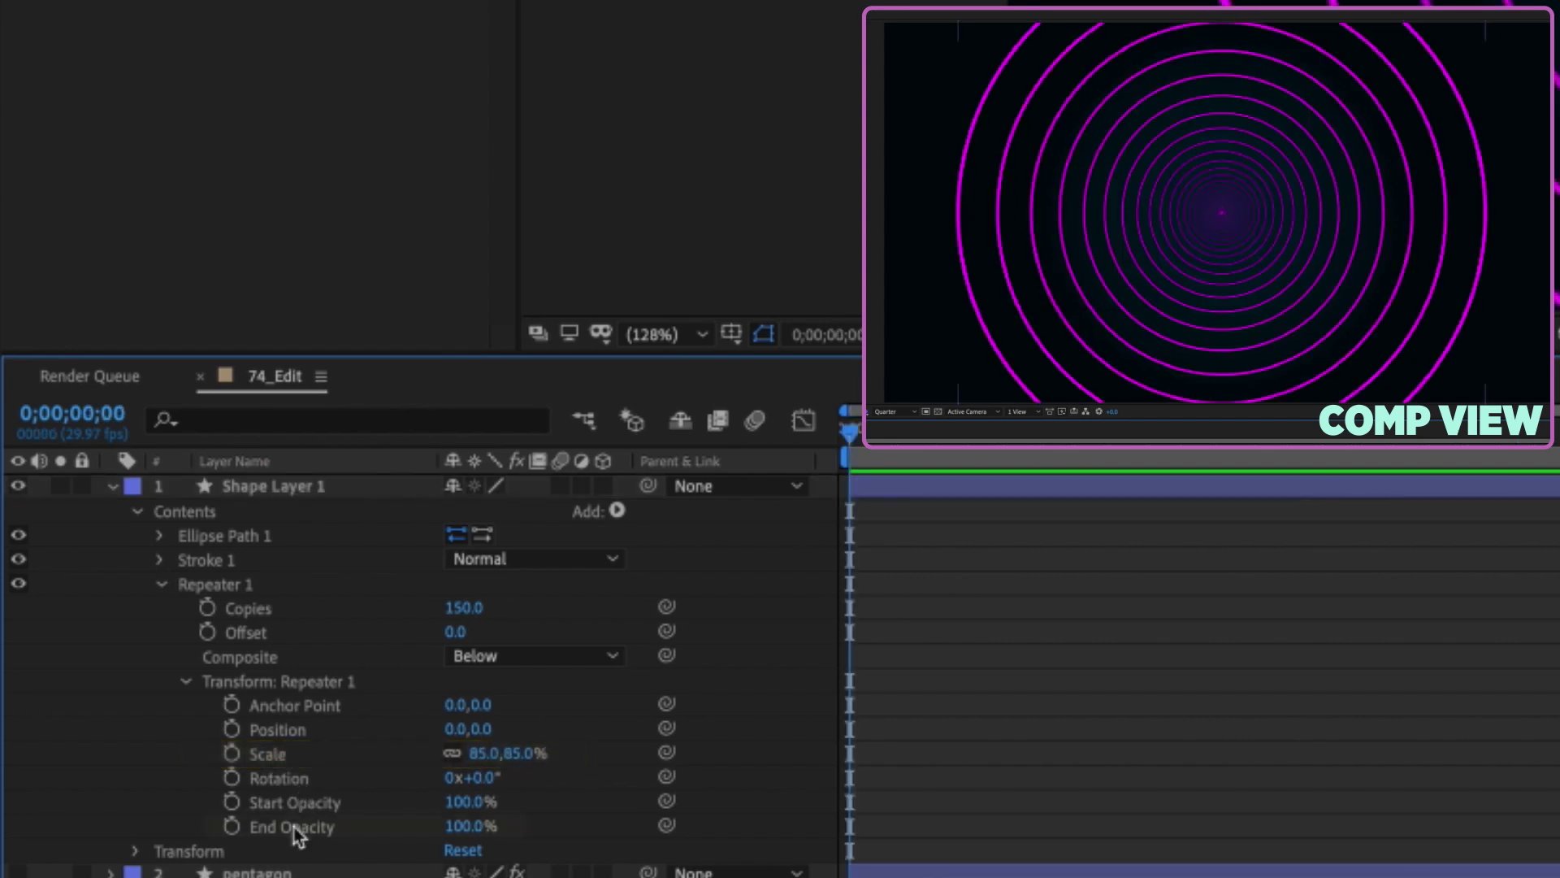
click(293, 825)
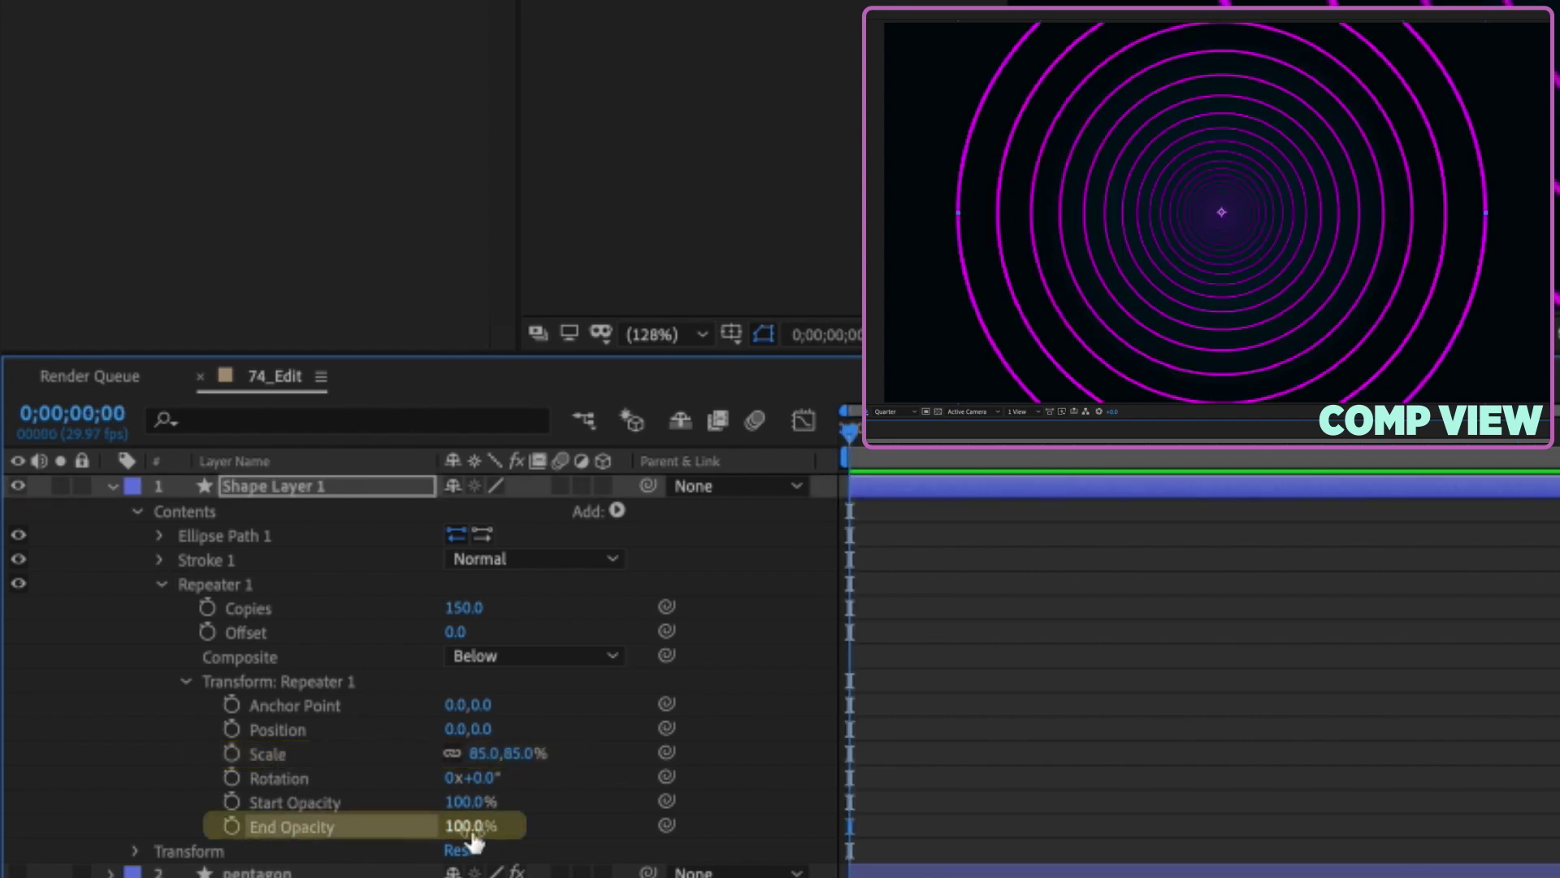
key(Return)
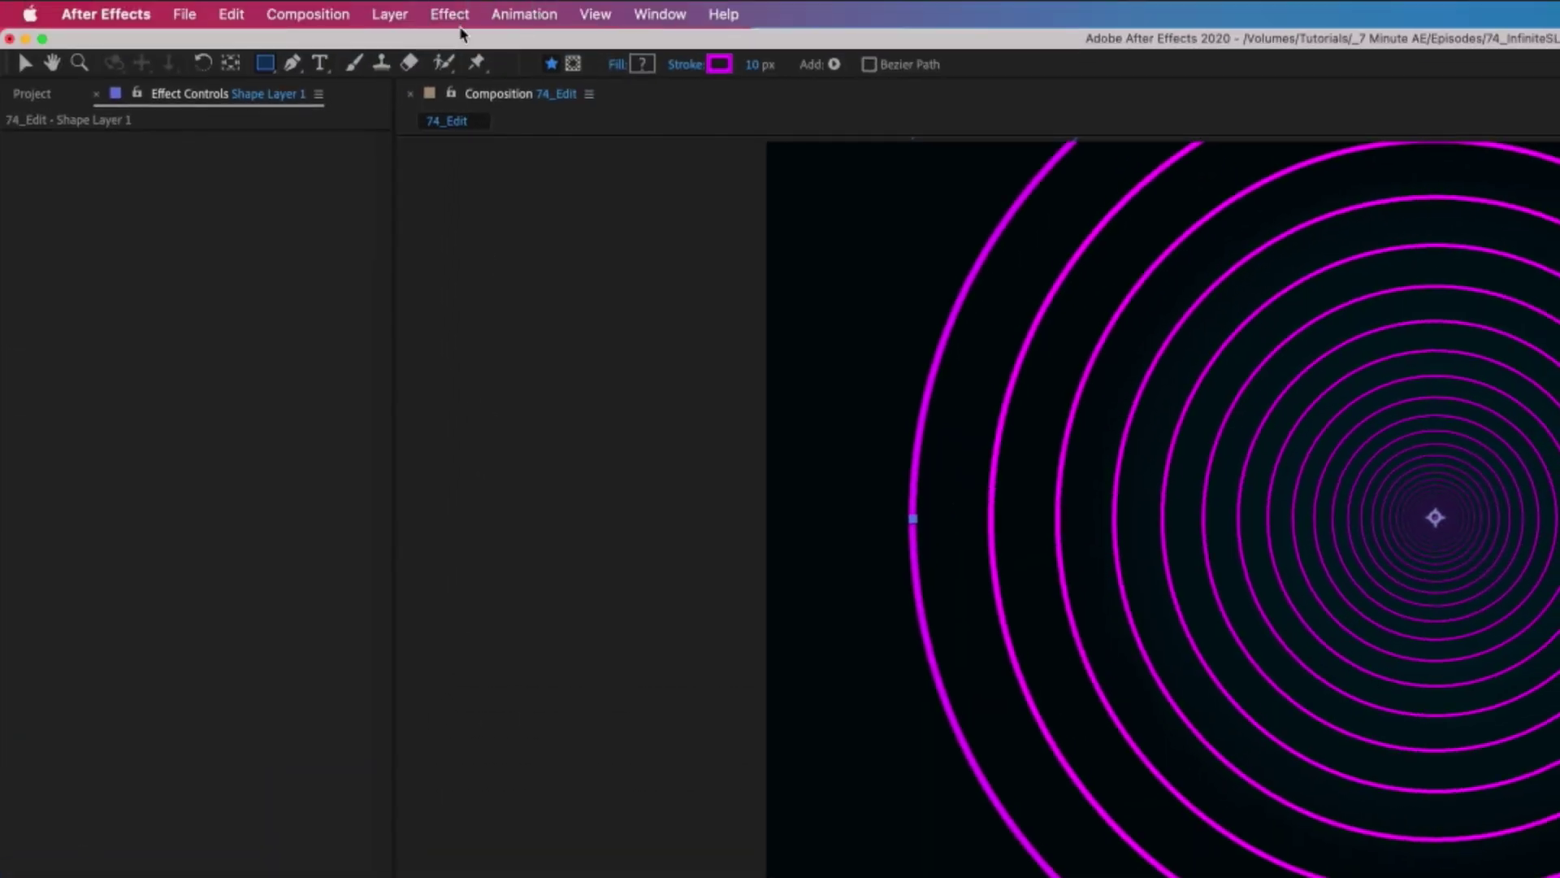
Step: Apply the Camera Lens Blur effect to Shape Layer 1 and use that same layer as the blur map
click(450, 16)
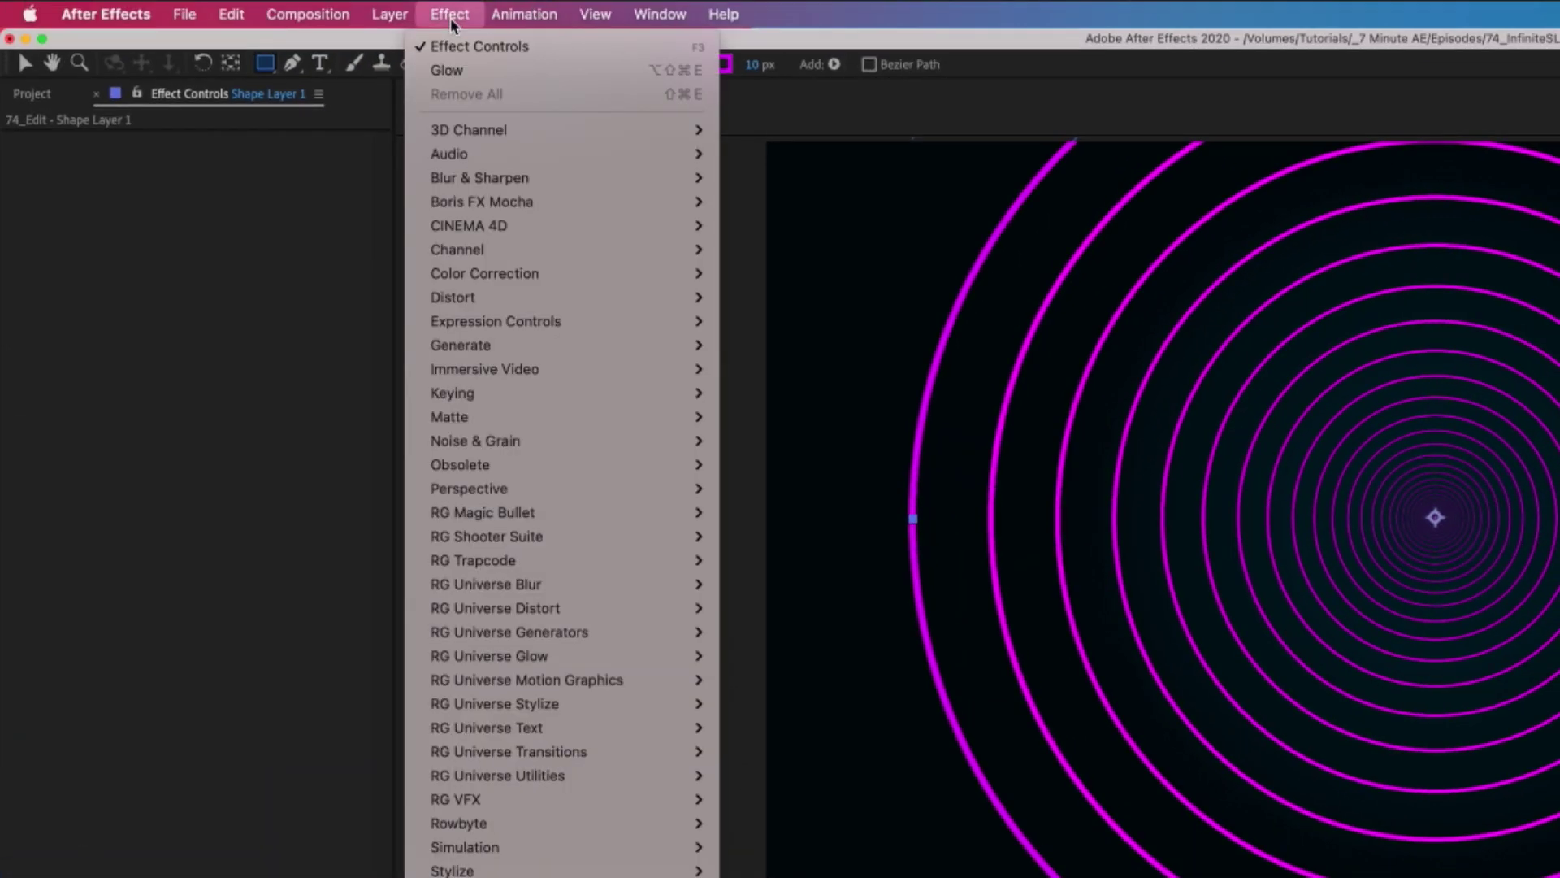
mouse_move(525, 182)
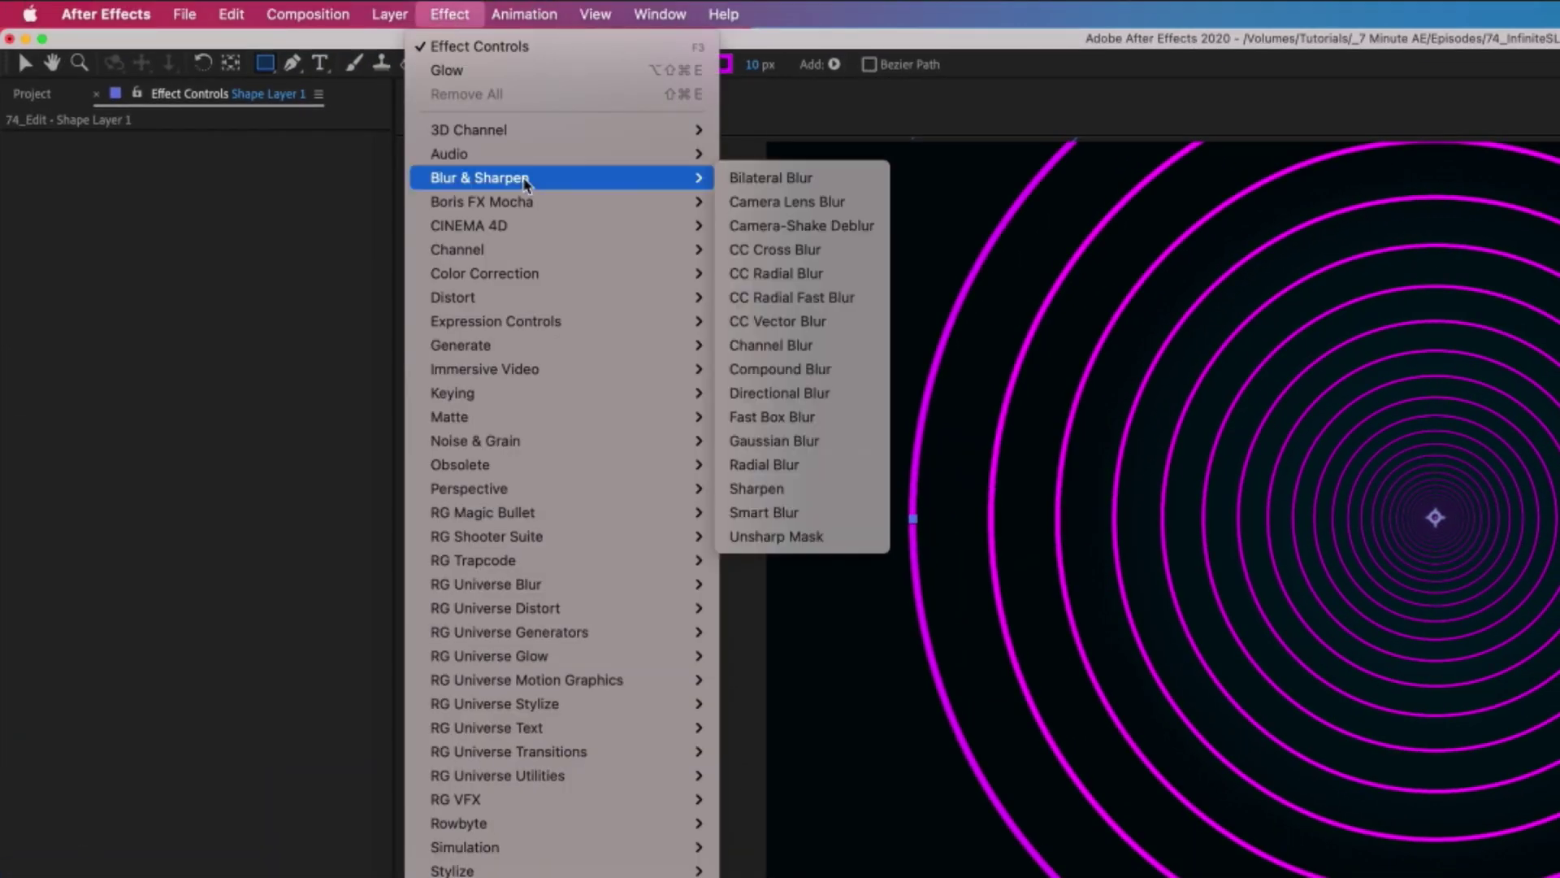
click(816, 210)
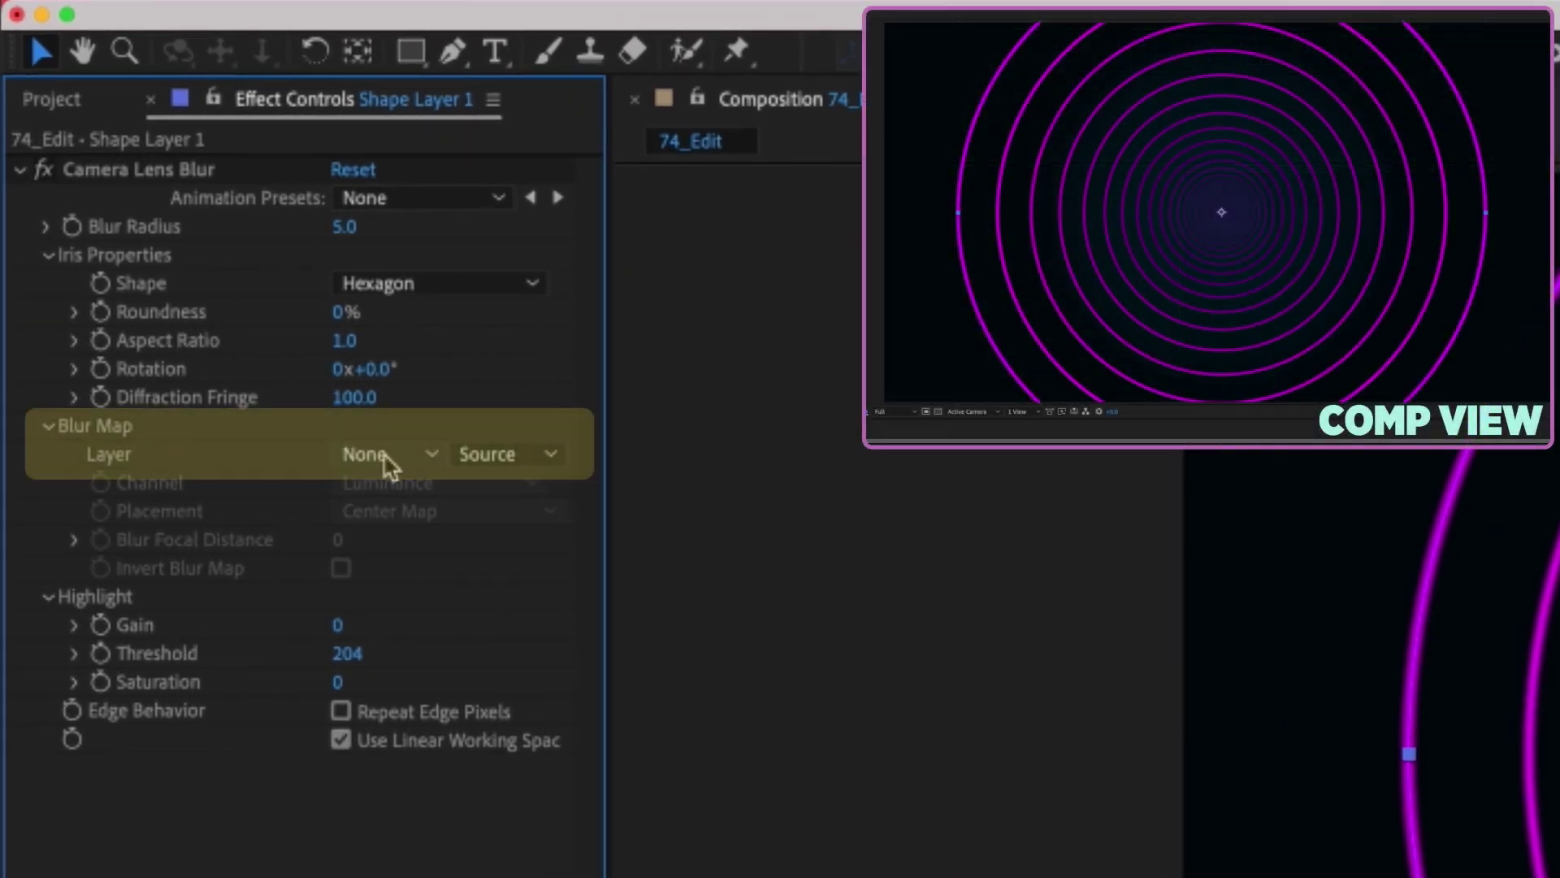
click(388, 465)
click(438, 545)
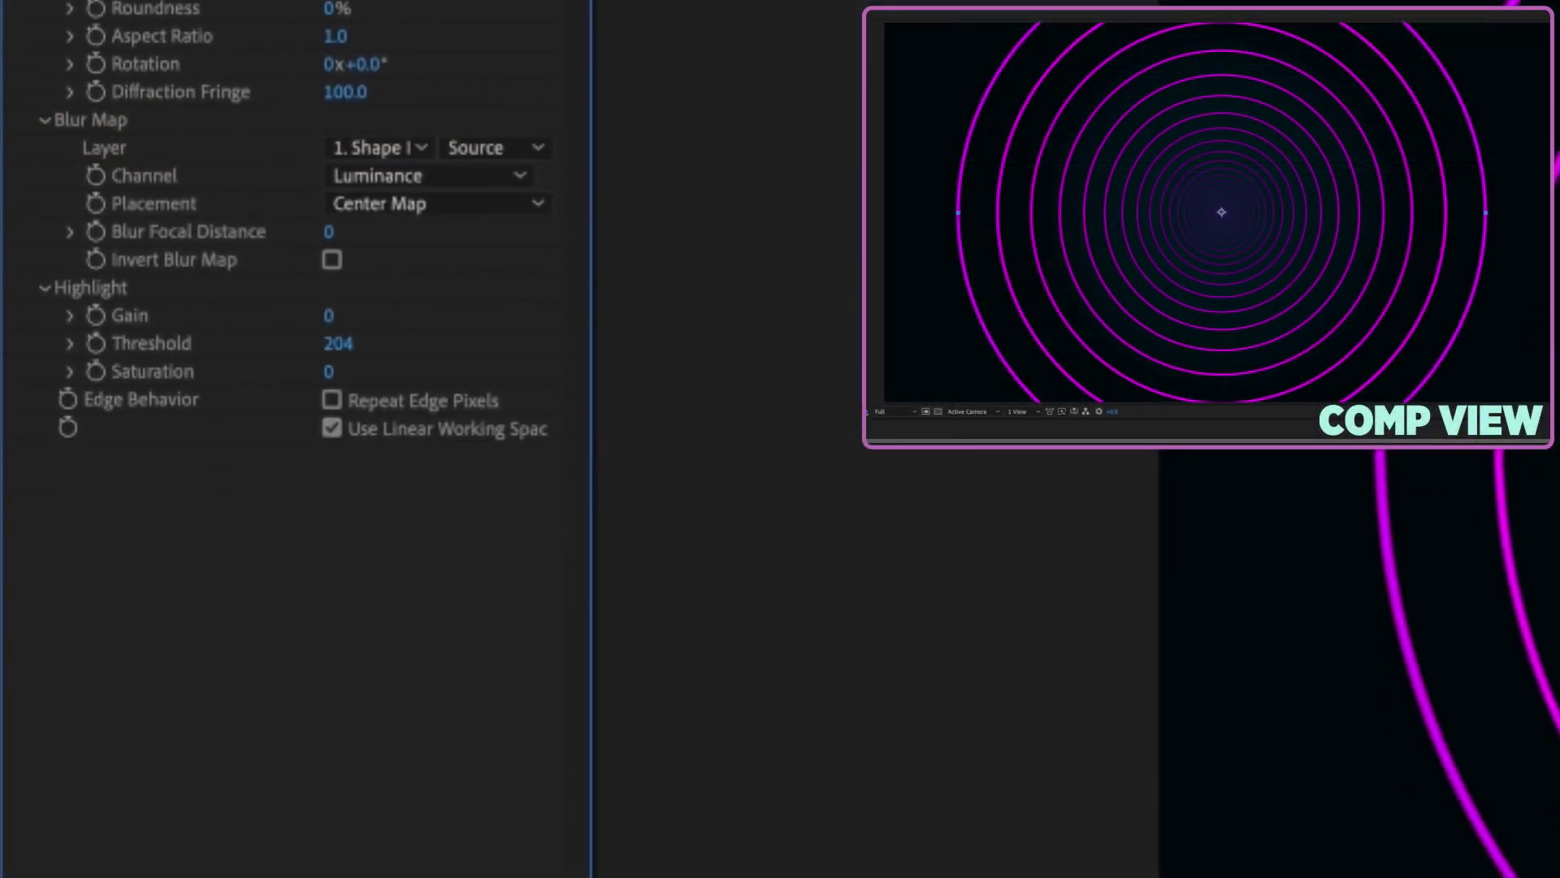
Step: Rename the shape layer circle and select it as the Camera Lens Blur's blur map layer
key(Return)
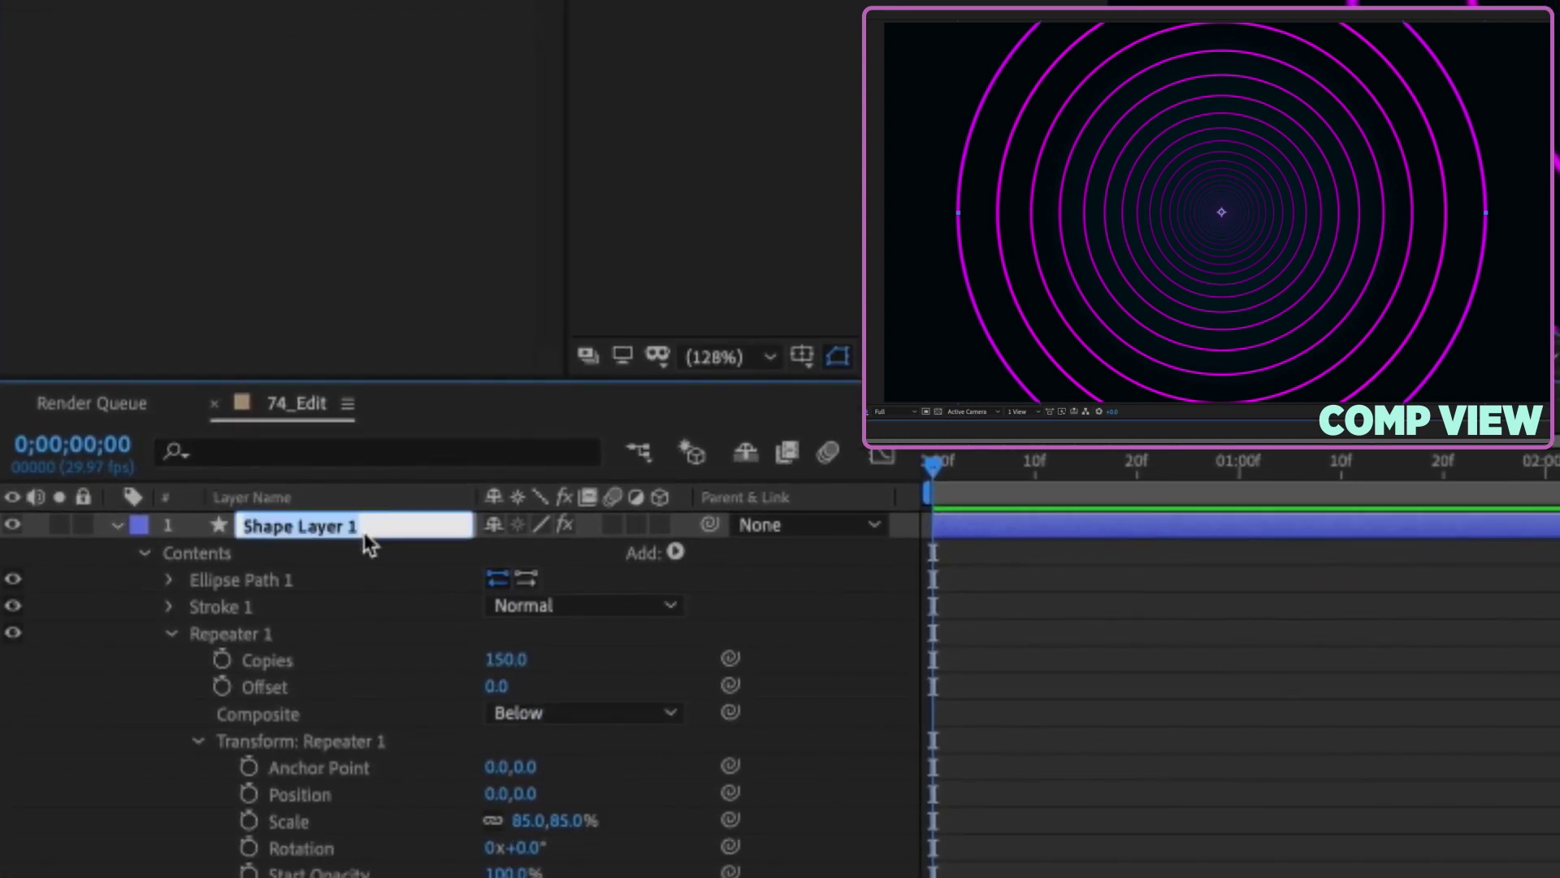
text(circle)
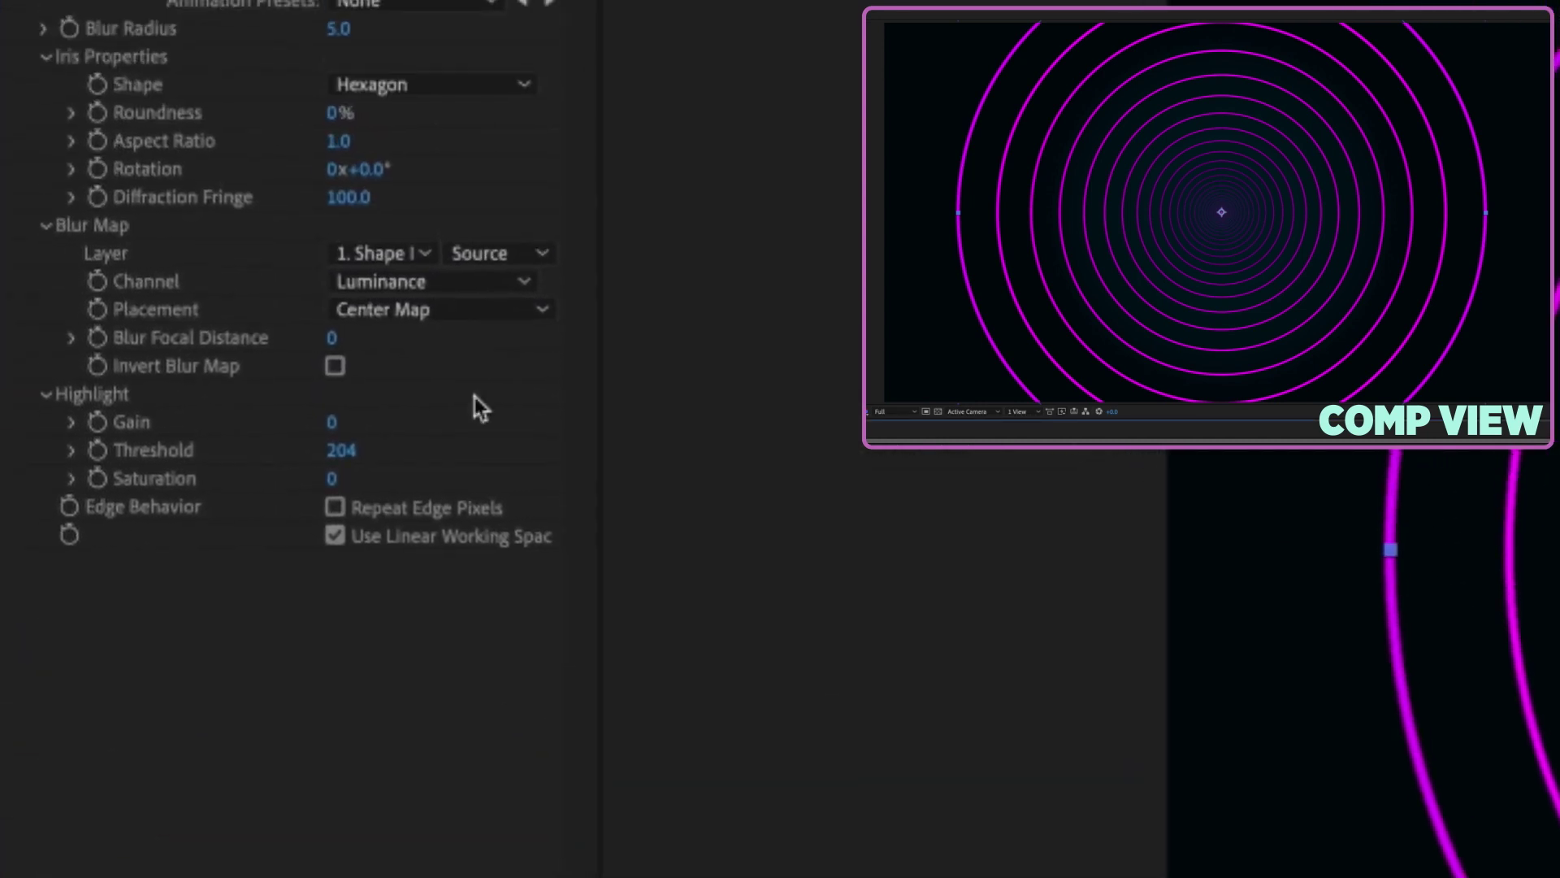
click(398, 253)
click(427, 342)
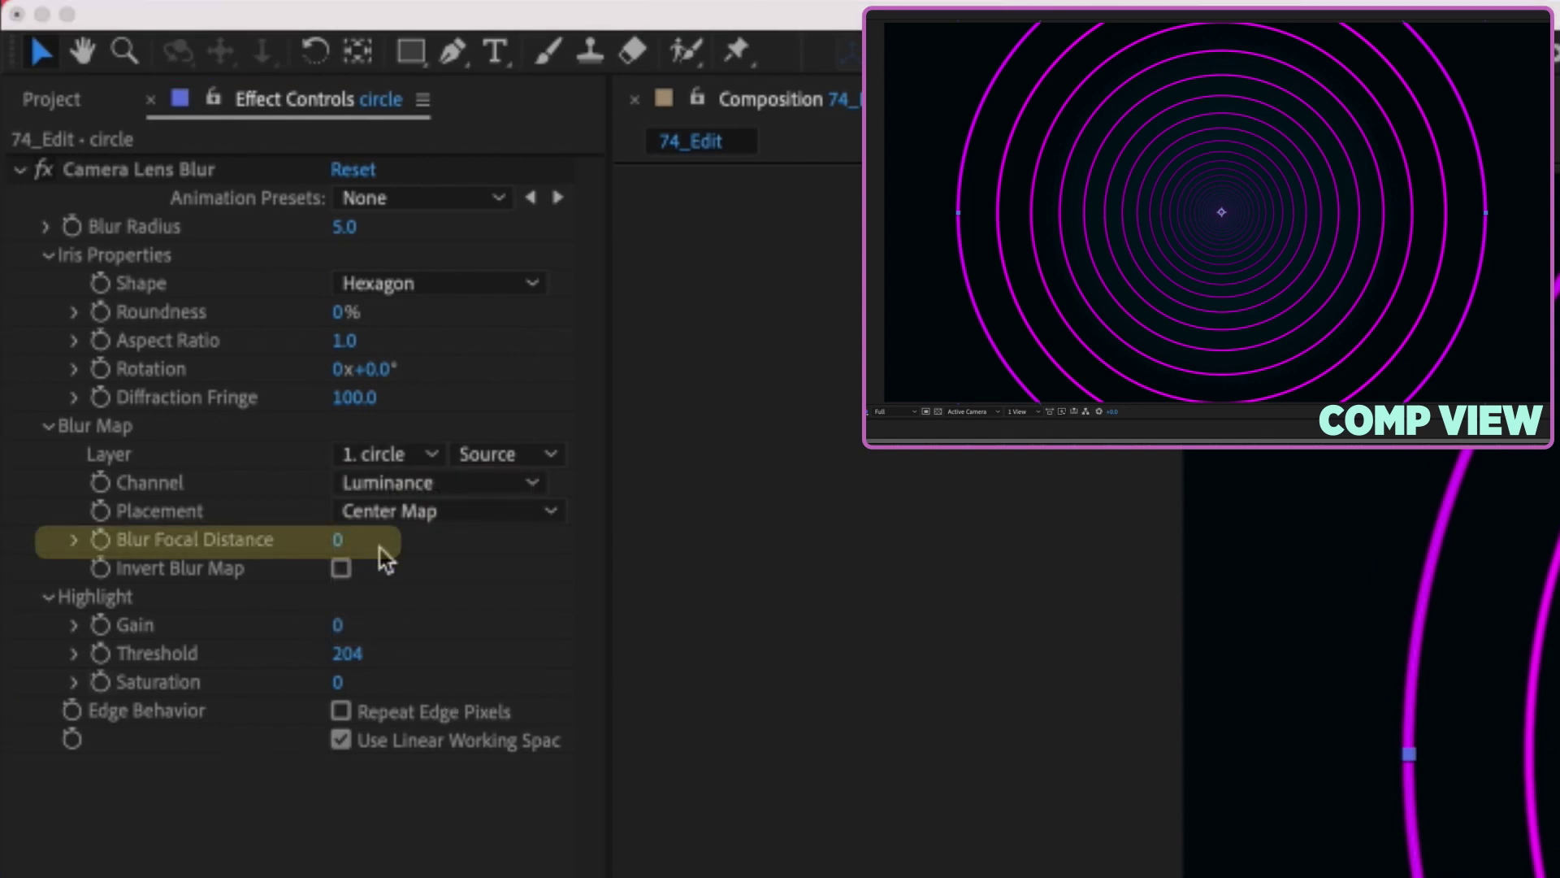
Step: Set the Camera Lens Blur's Blur Focal Distance to 200
click(340, 544)
click(339, 546)
text(2)
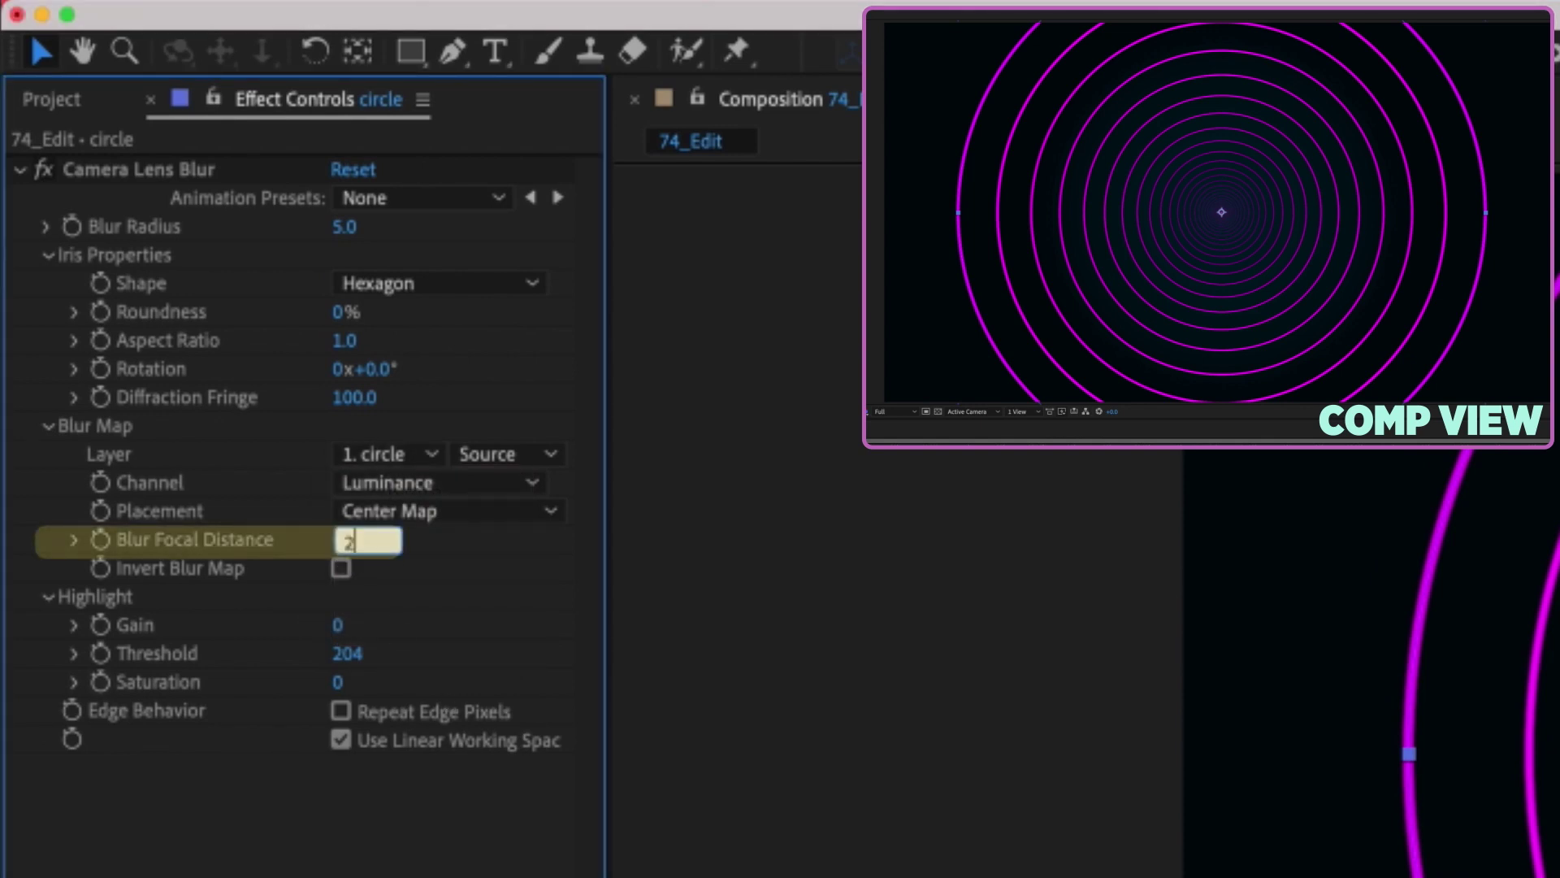
text(00)
key(Return)
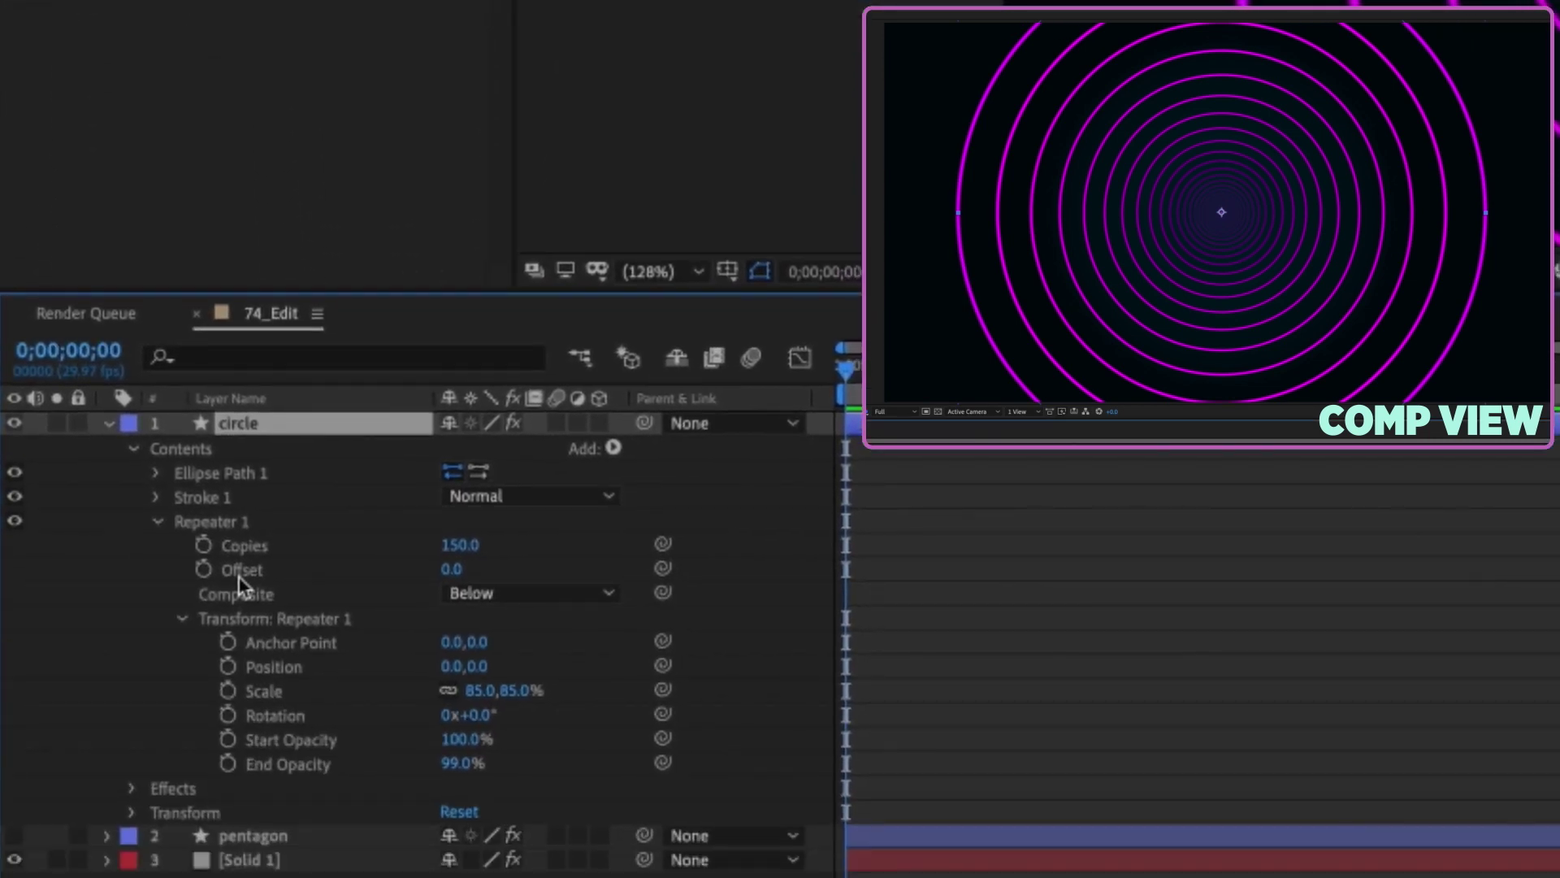
Step: Keyframe the circle Repeater's Offset at 0 on the first frame and at -10 at 0;00;05;00
click(239, 576)
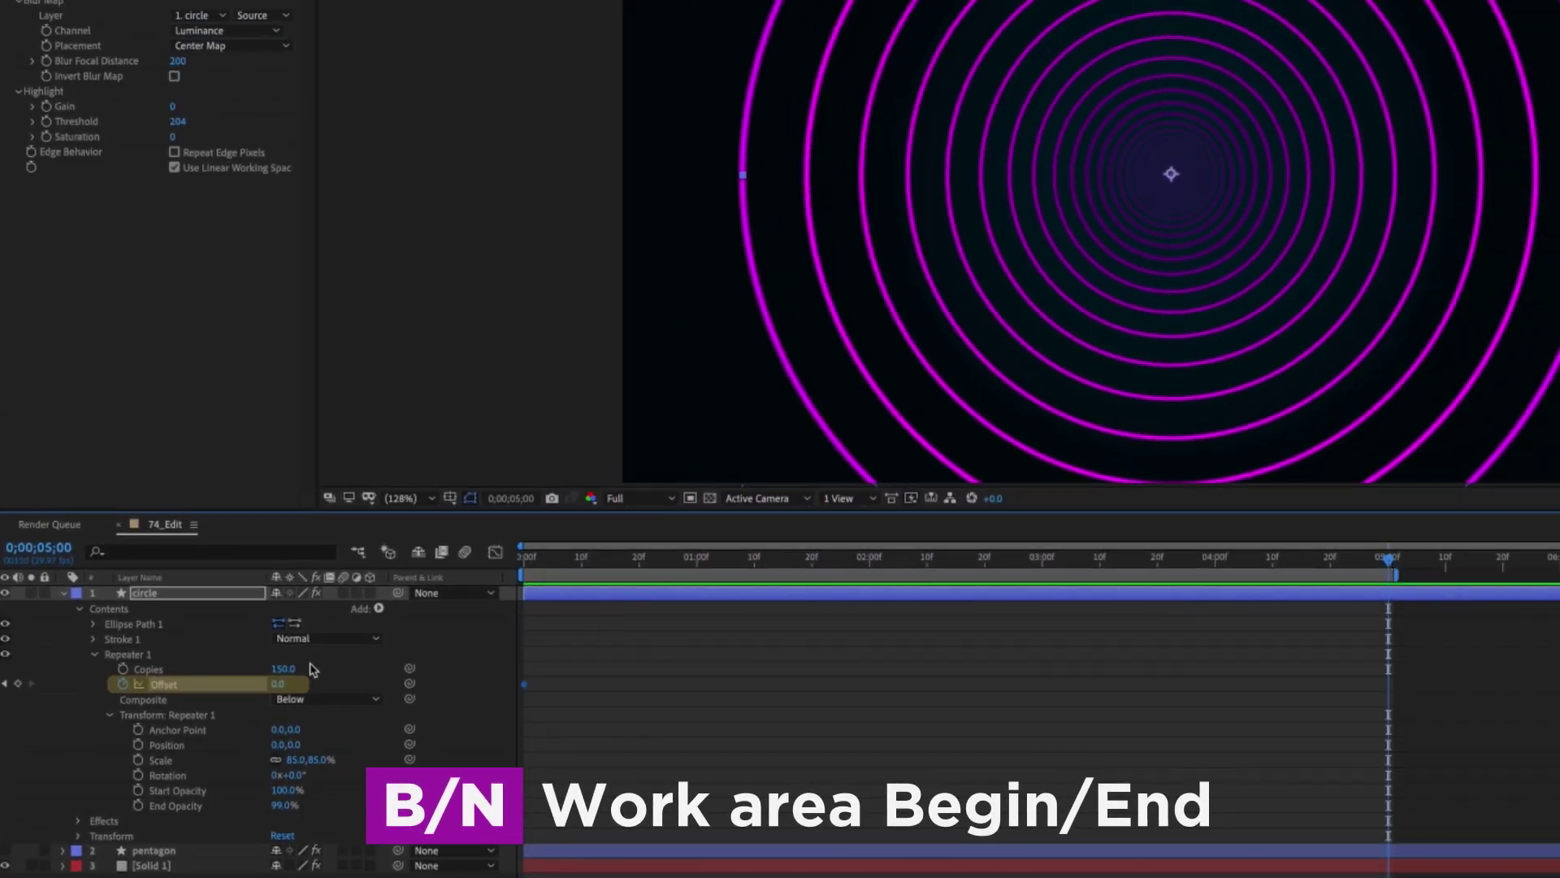
click(277, 683)
text(-10)
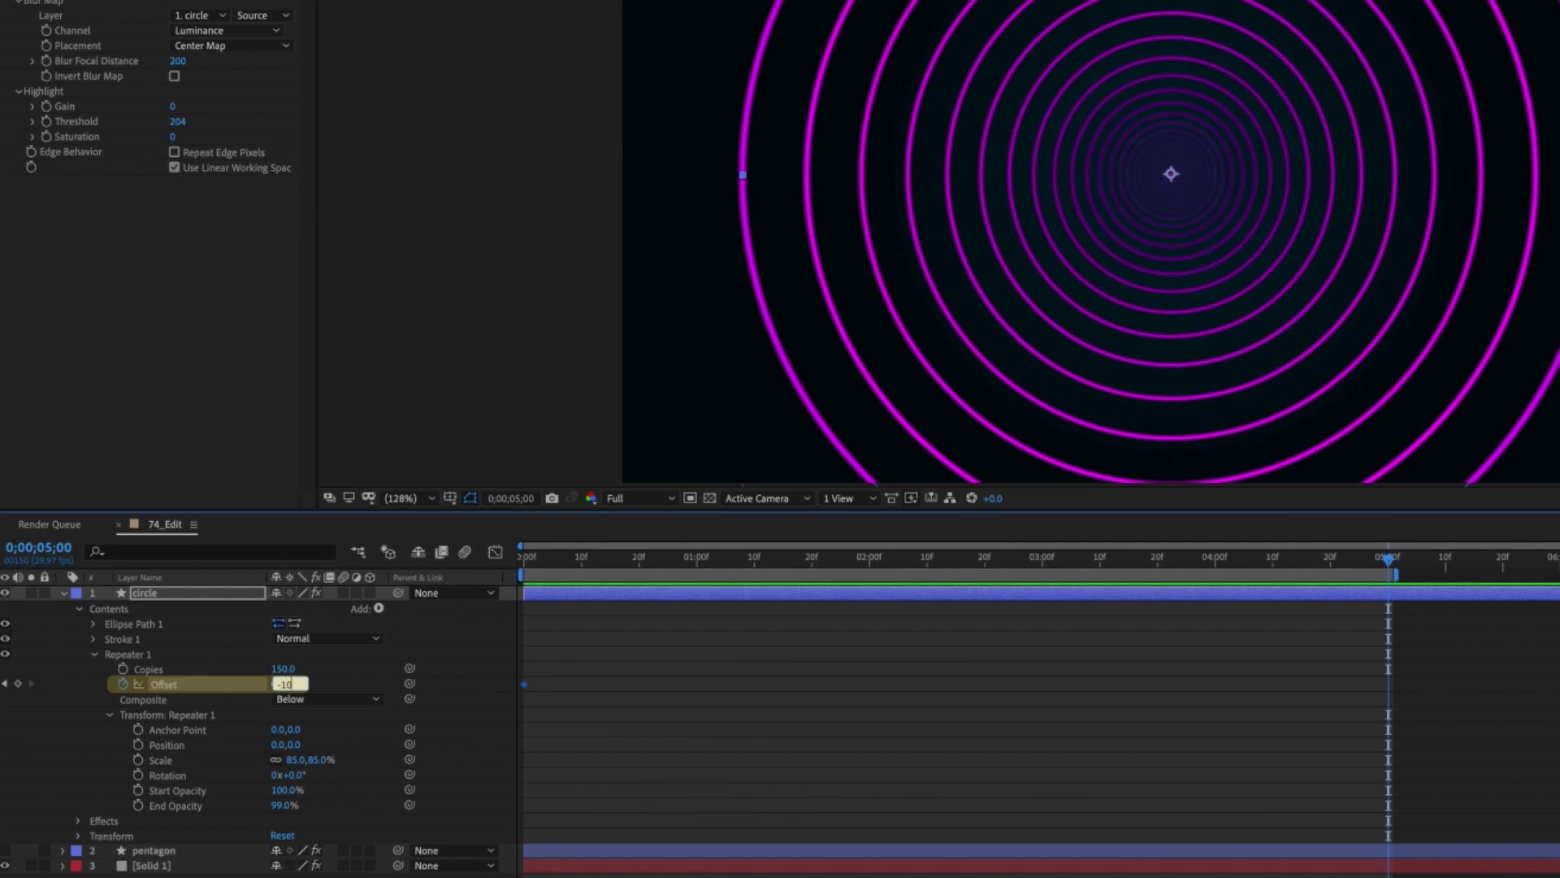
click(682, 755)
Step: Lower the composition preview resolution to Quarter and play the circle animation
click(619, 498)
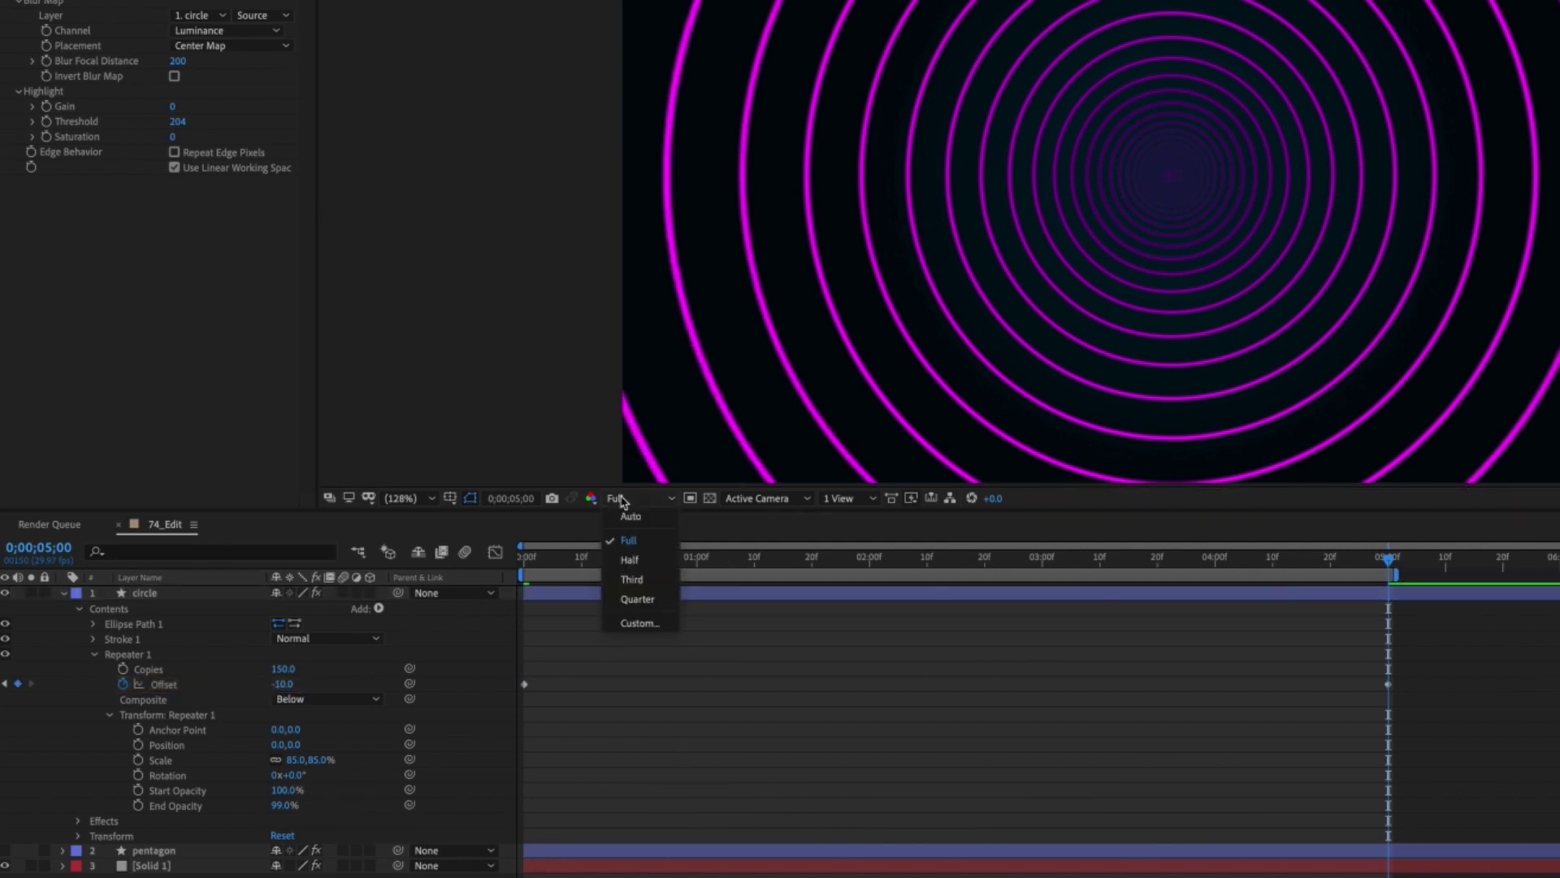
click(638, 599)
key(space)
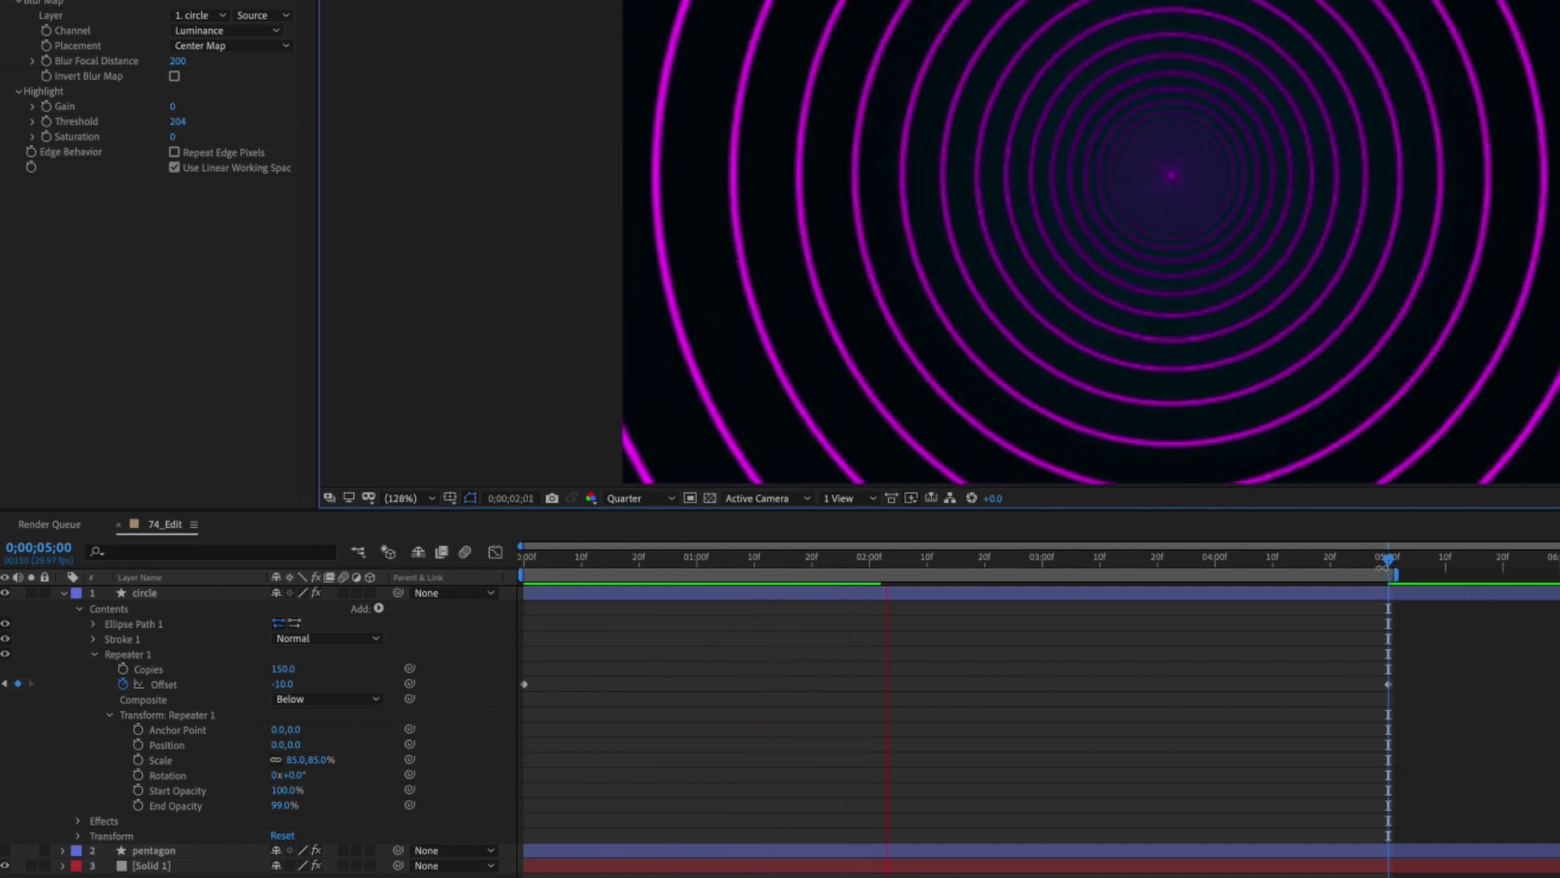
Step: Set the circle Repeater's Offset keyframe at 0;00;05;00 to -15 and preview the animation
click(1387, 561)
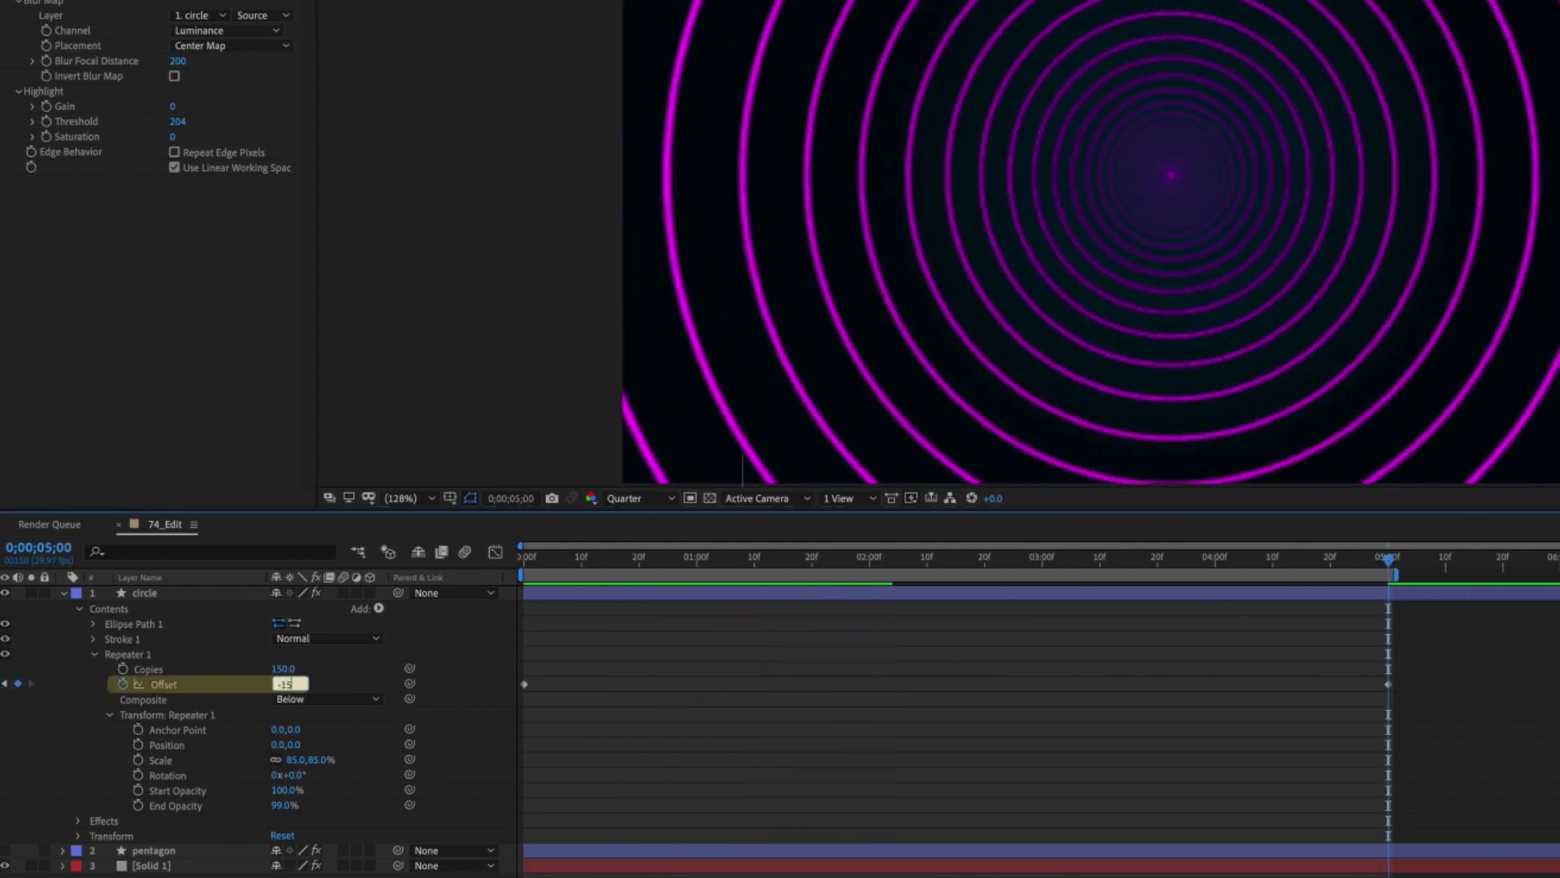
key(Return)
key(space)
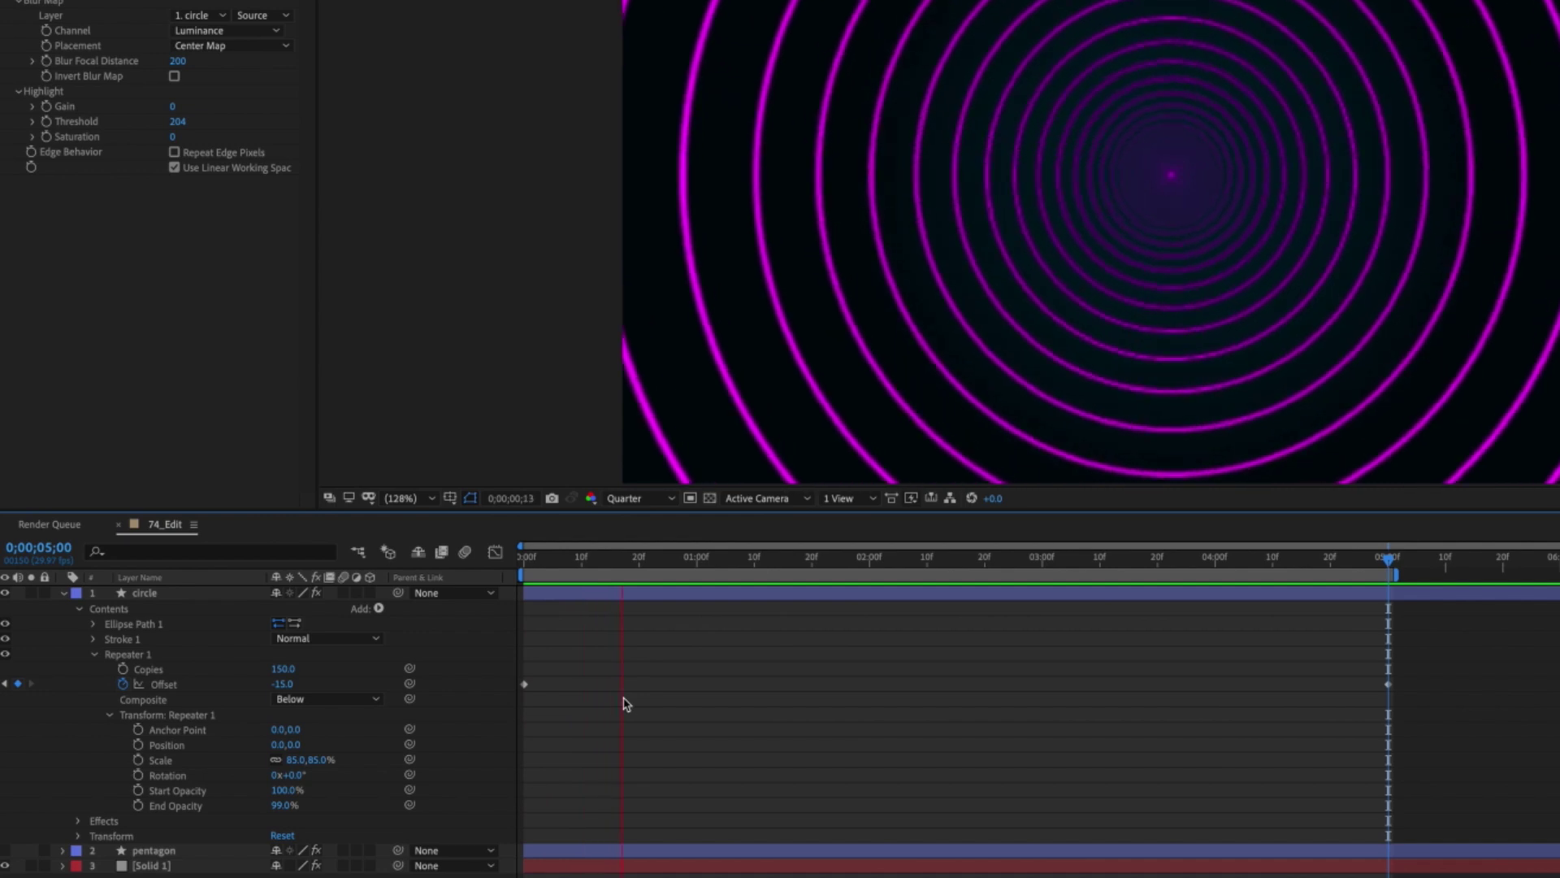
Step: Move the current time to 0;00;01;09 and set the composition preview resolution to Full
click(748, 558)
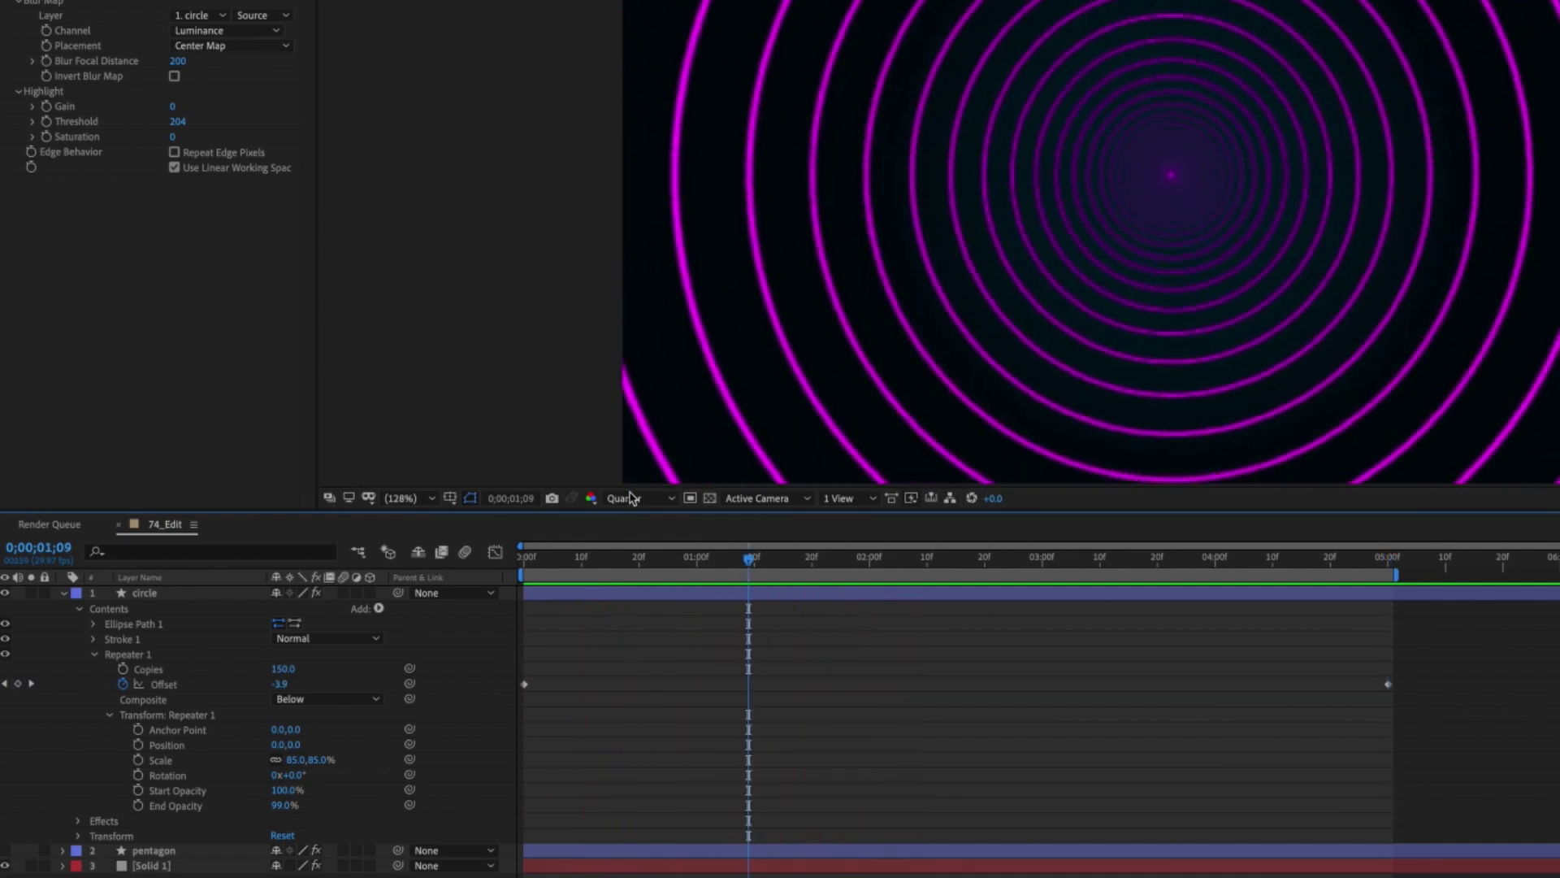
click(639, 498)
click(629, 540)
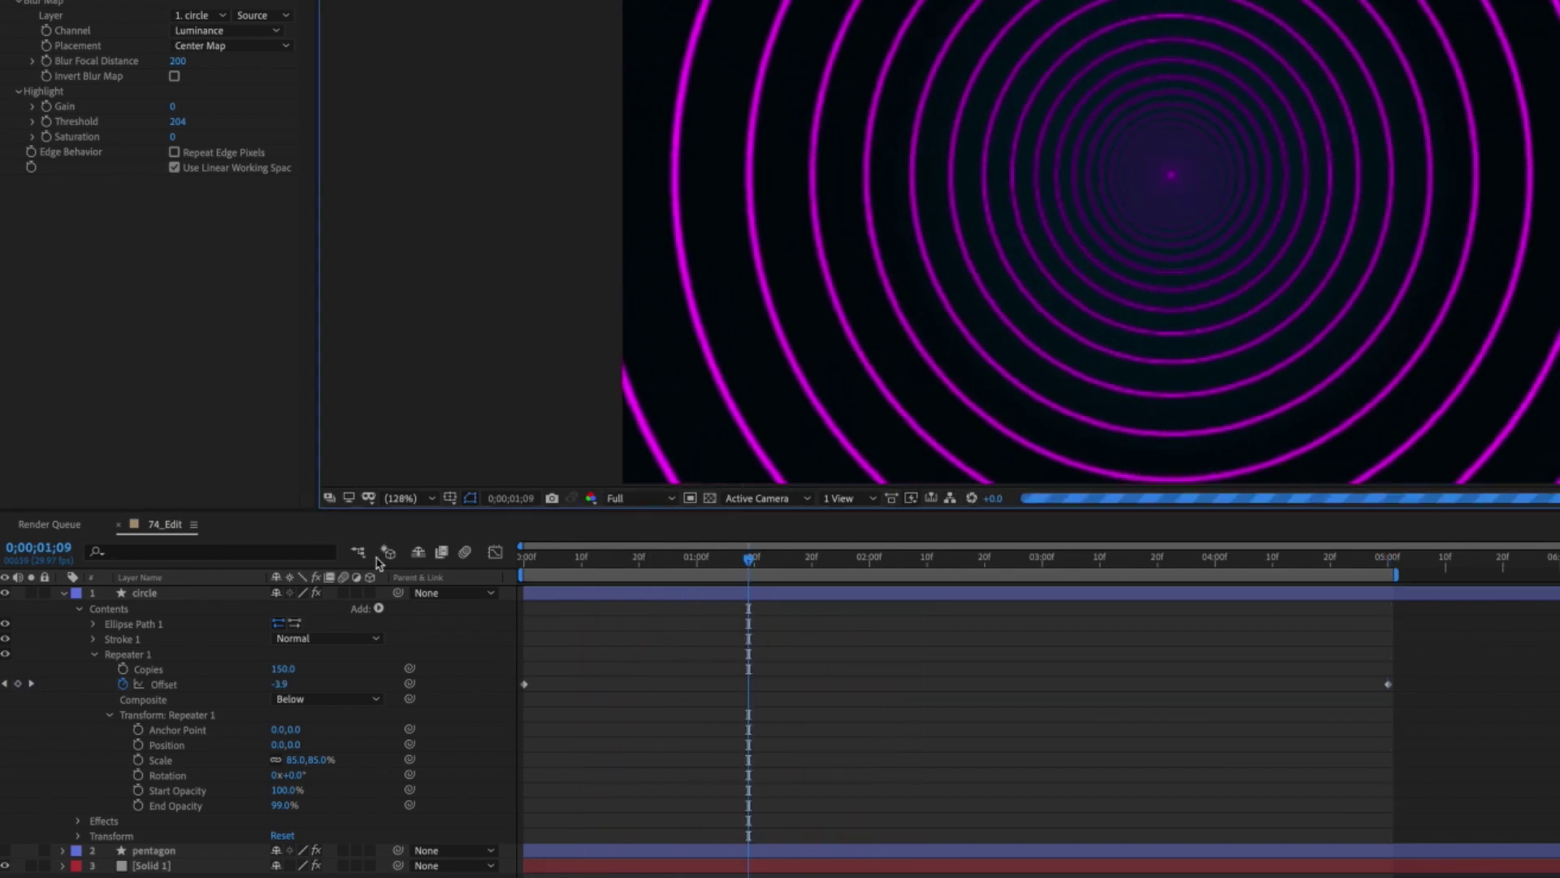
Step: Apply a Gradient Overlay layer style to the circle layer
click(163, 595)
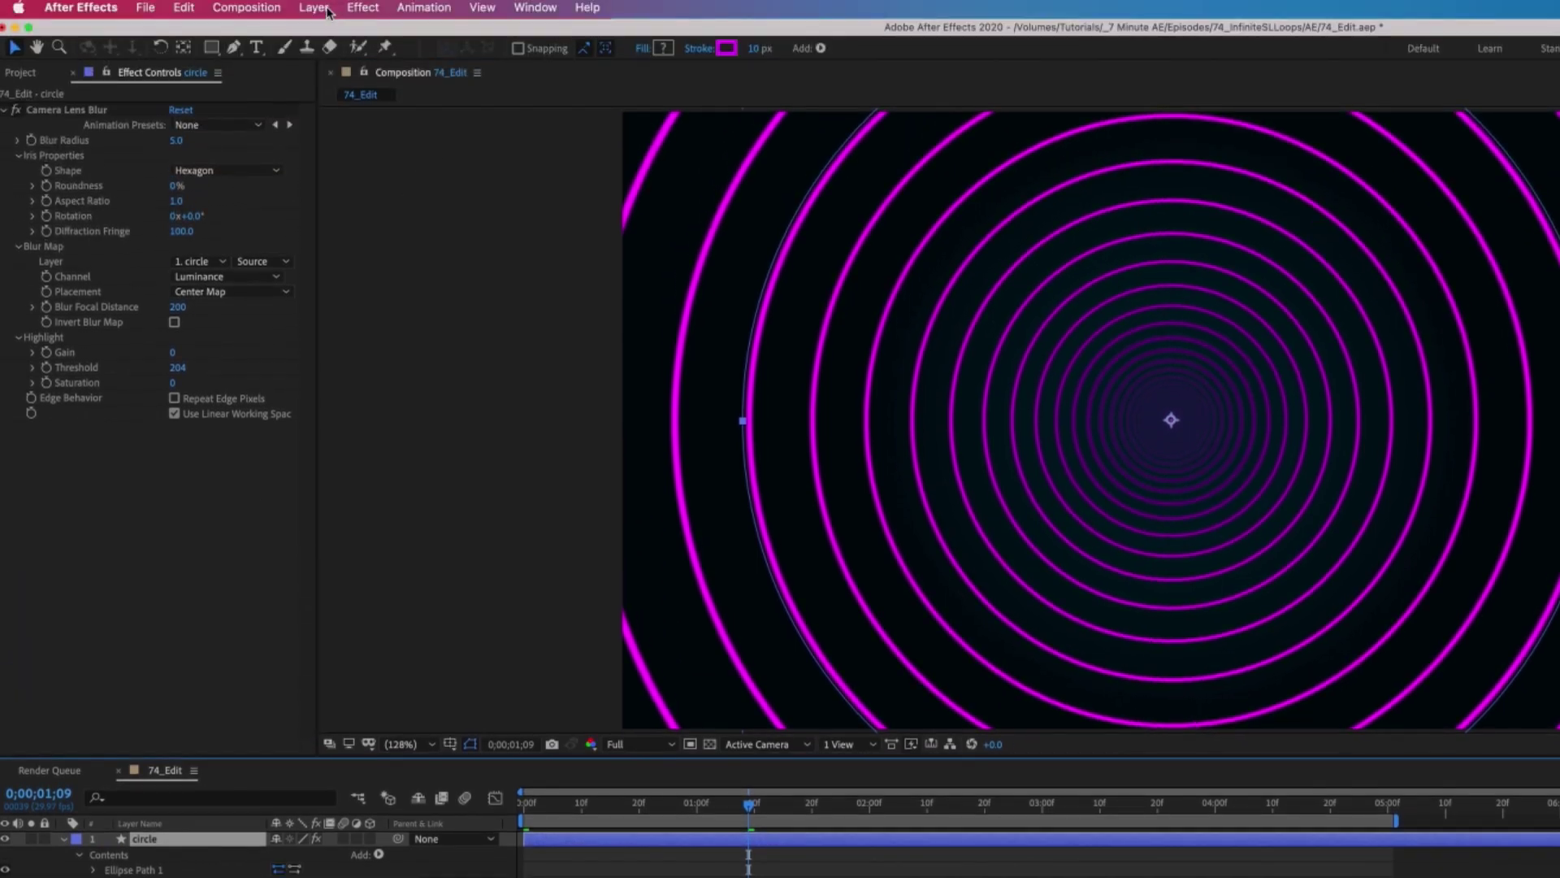
click(313, 8)
mouse_move(393, 476)
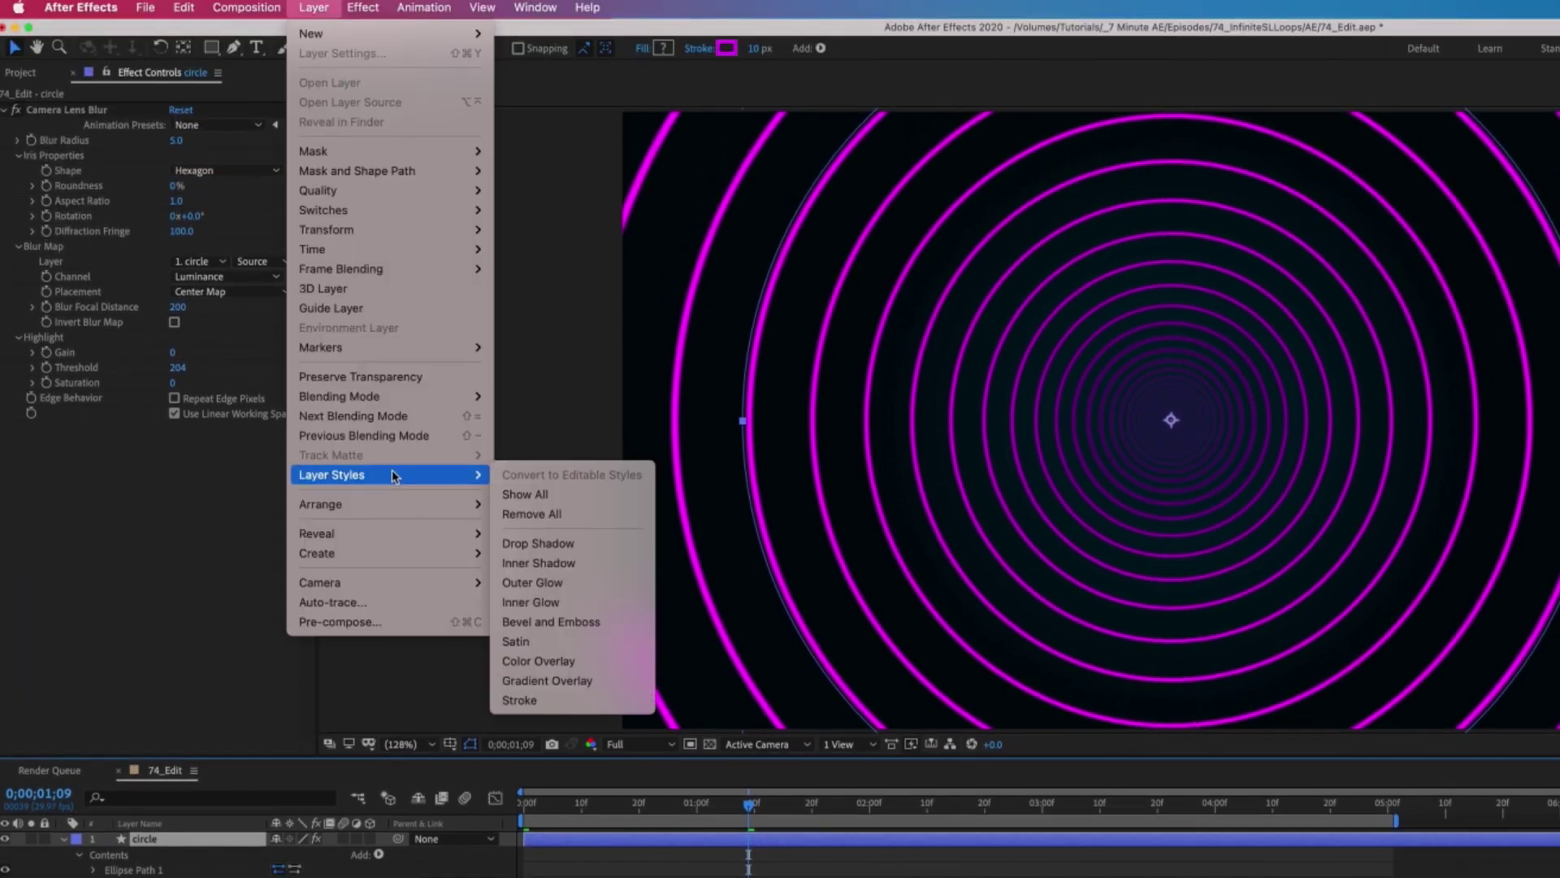
click(593, 681)
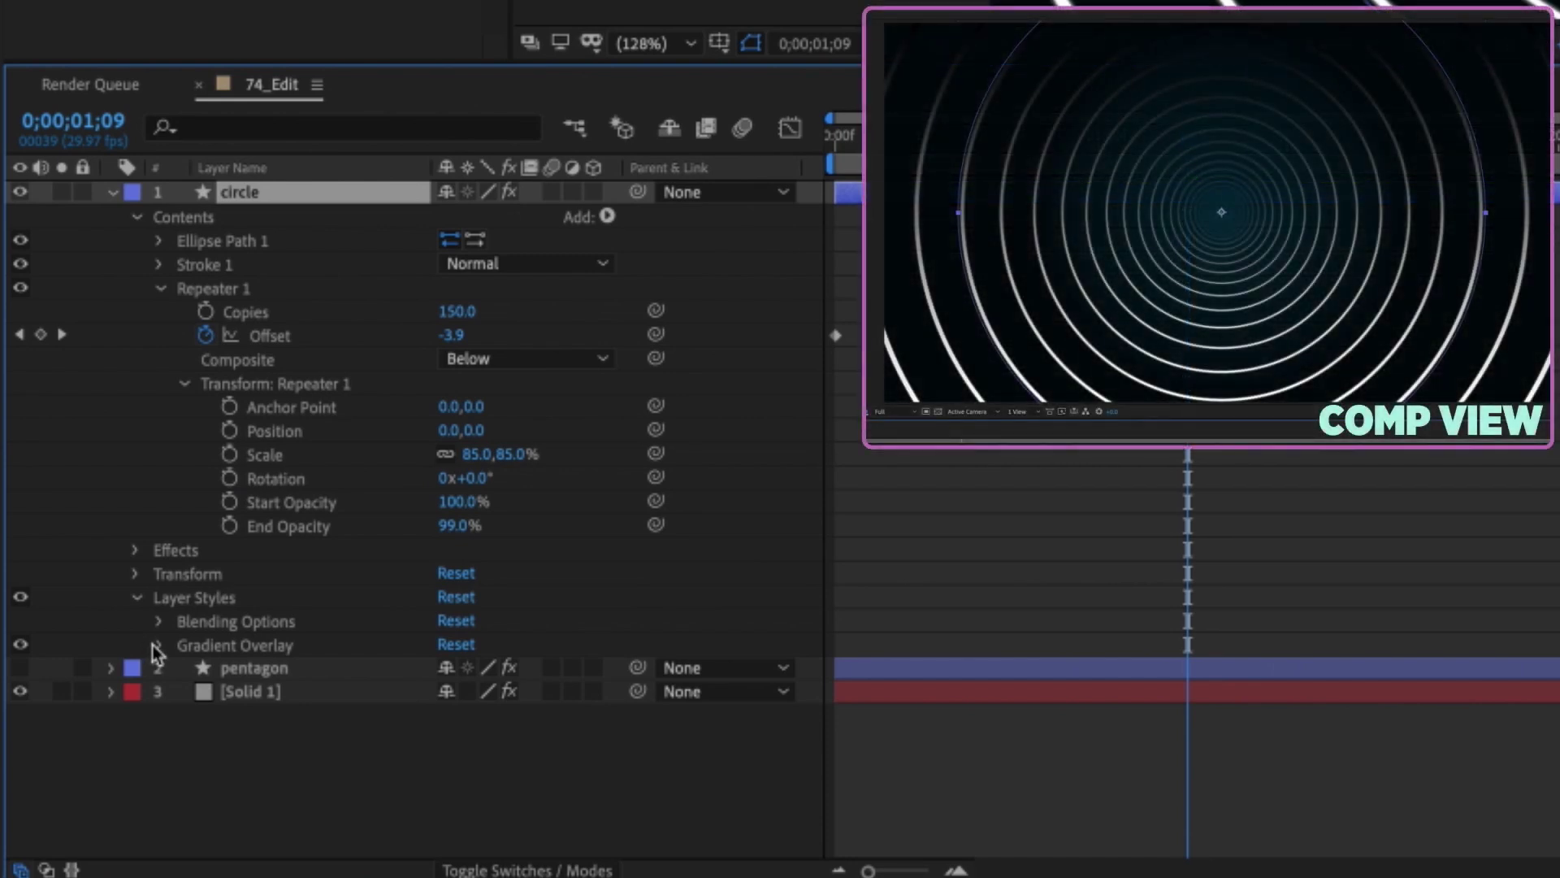
Step: Set the Gradient Overlay's blend mode to Overlay and its style to Reflected
click(157, 645)
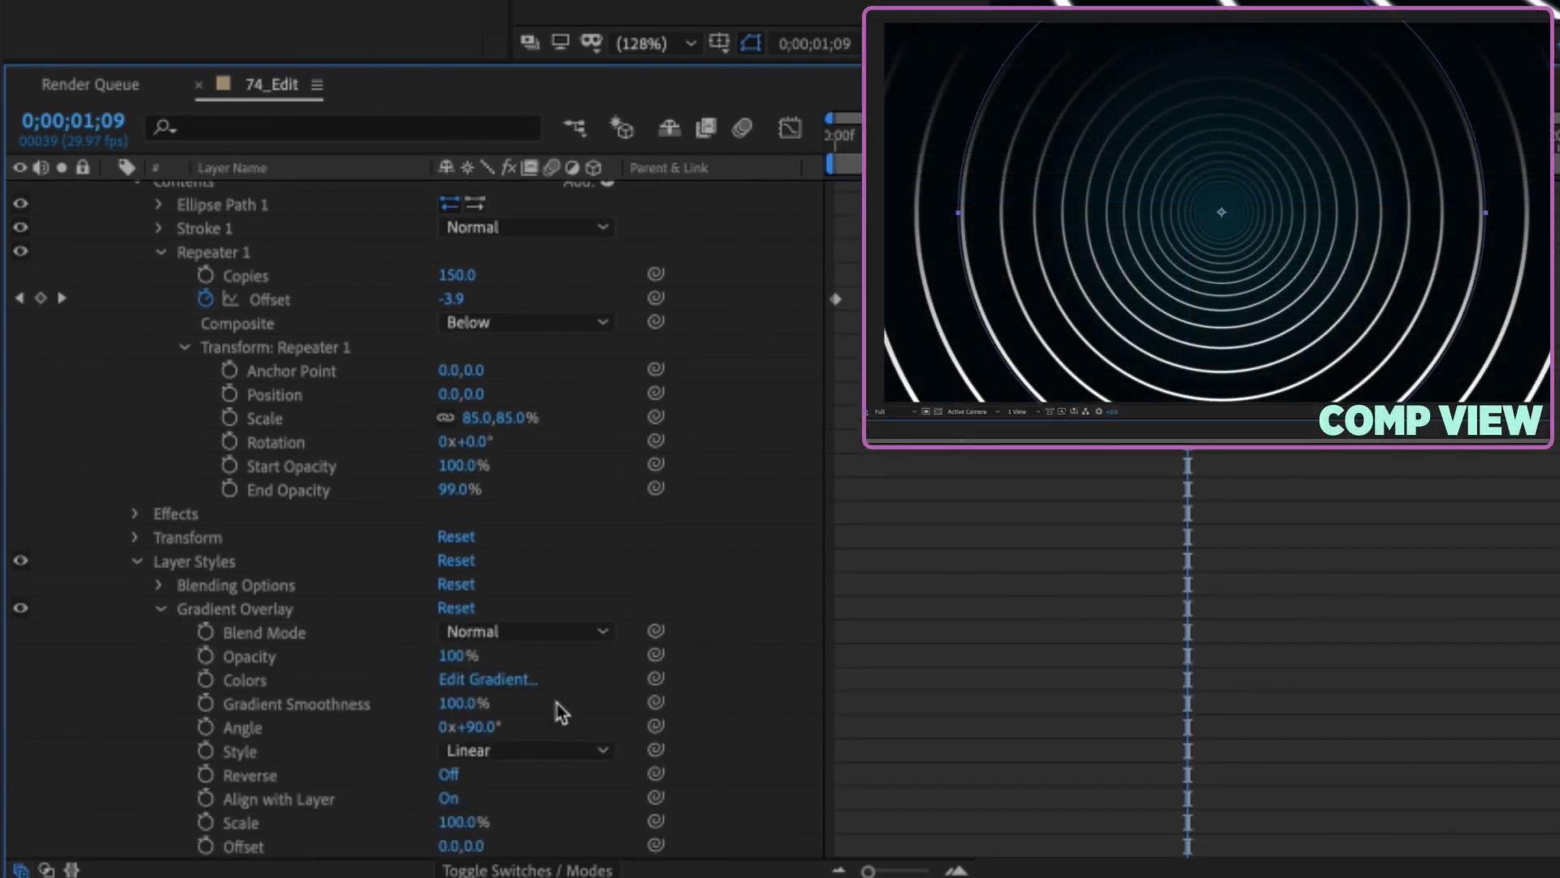
scroll(561, 713, down, 2)
click(529, 586)
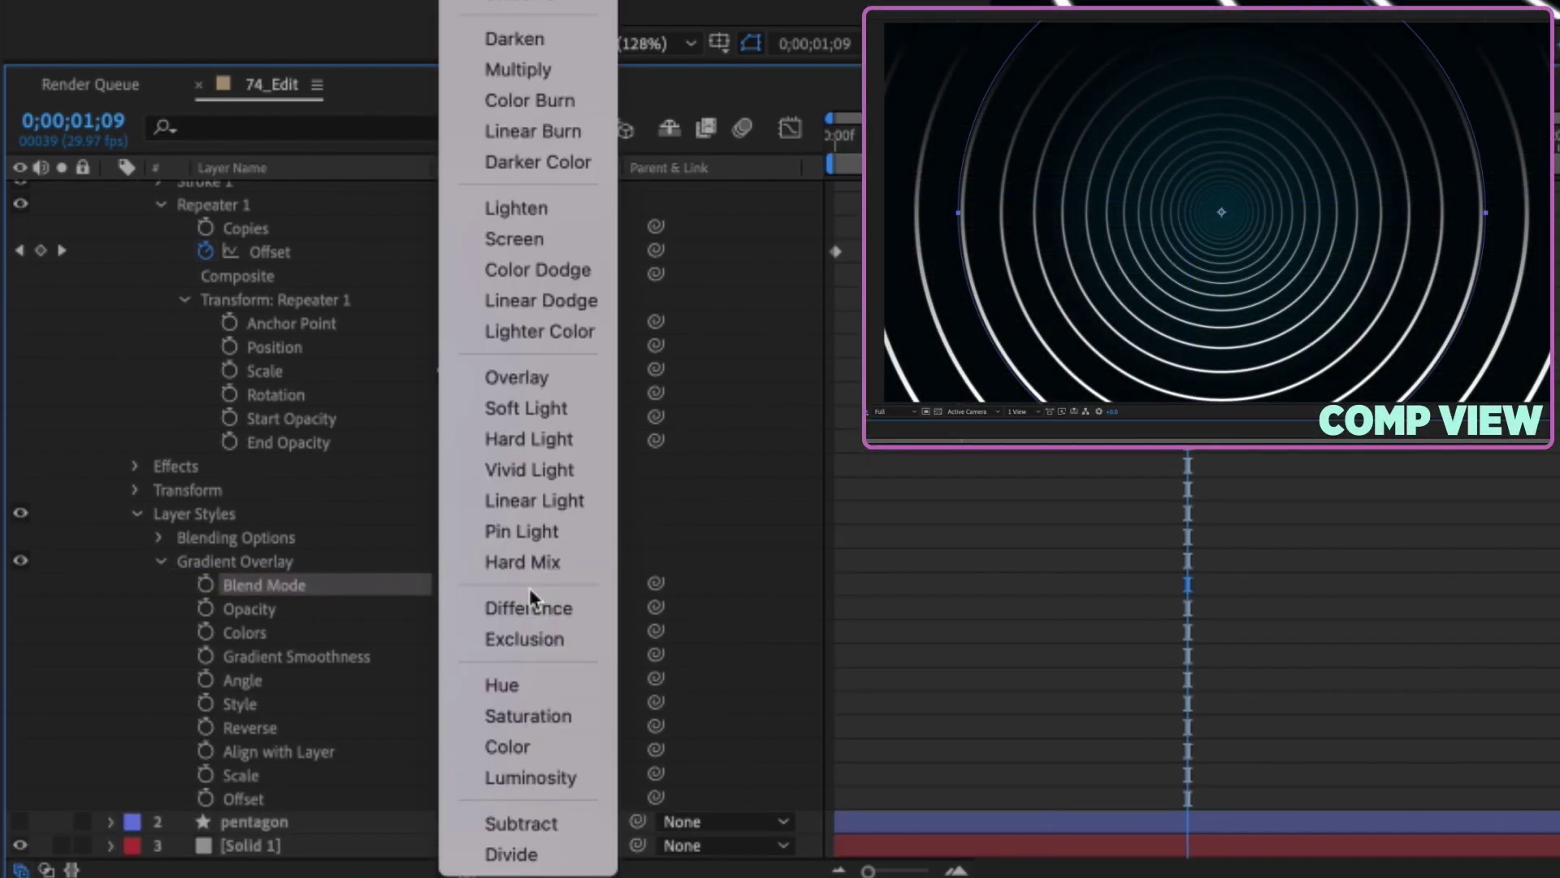
click(552, 390)
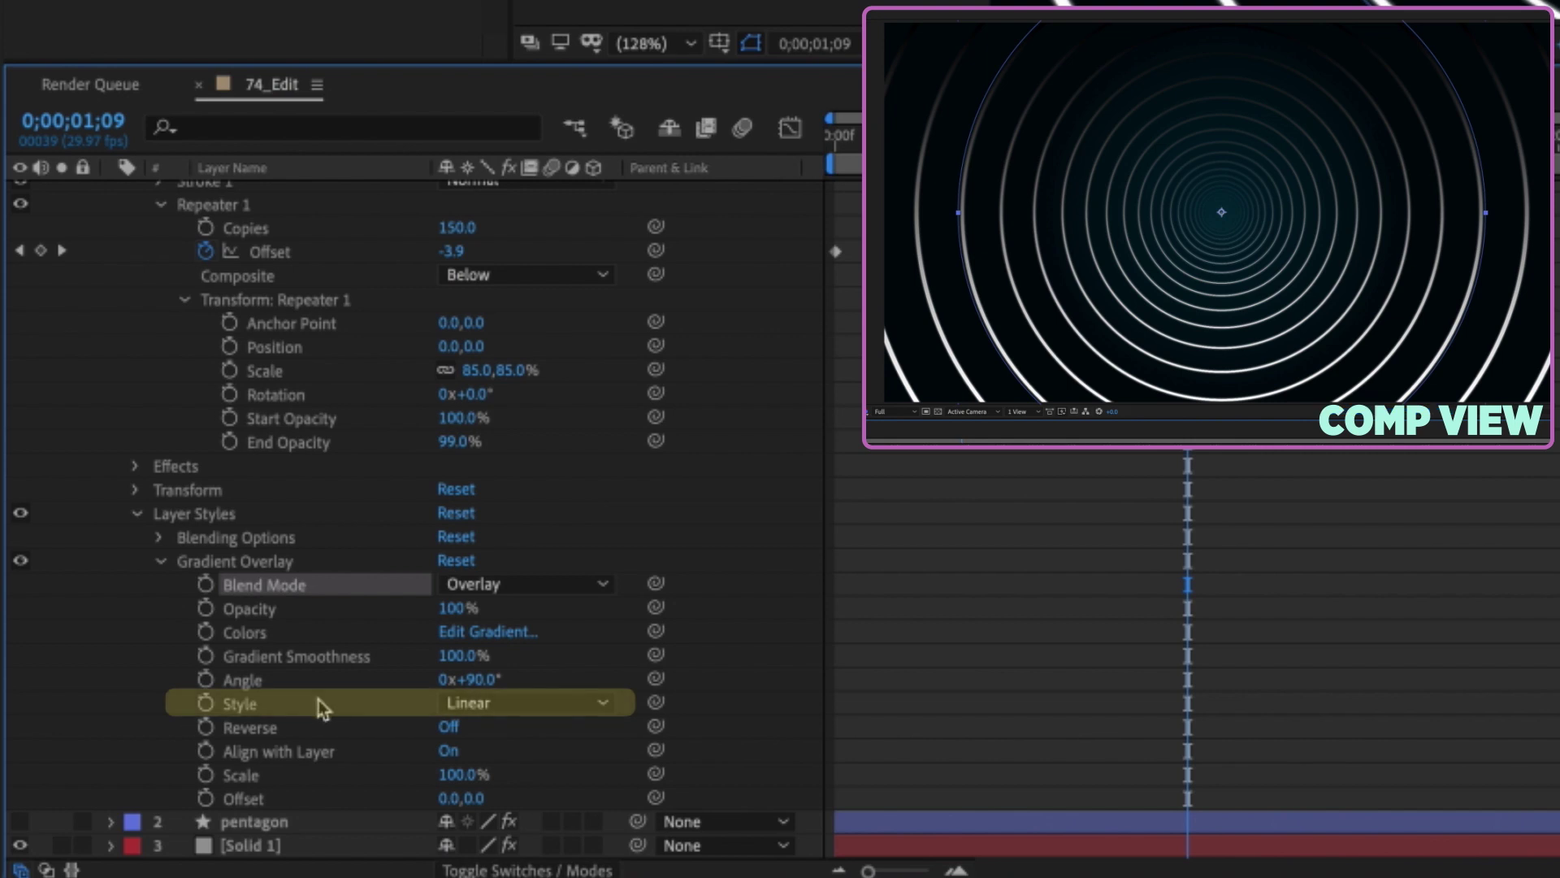
click(524, 704)
click(523, 824)
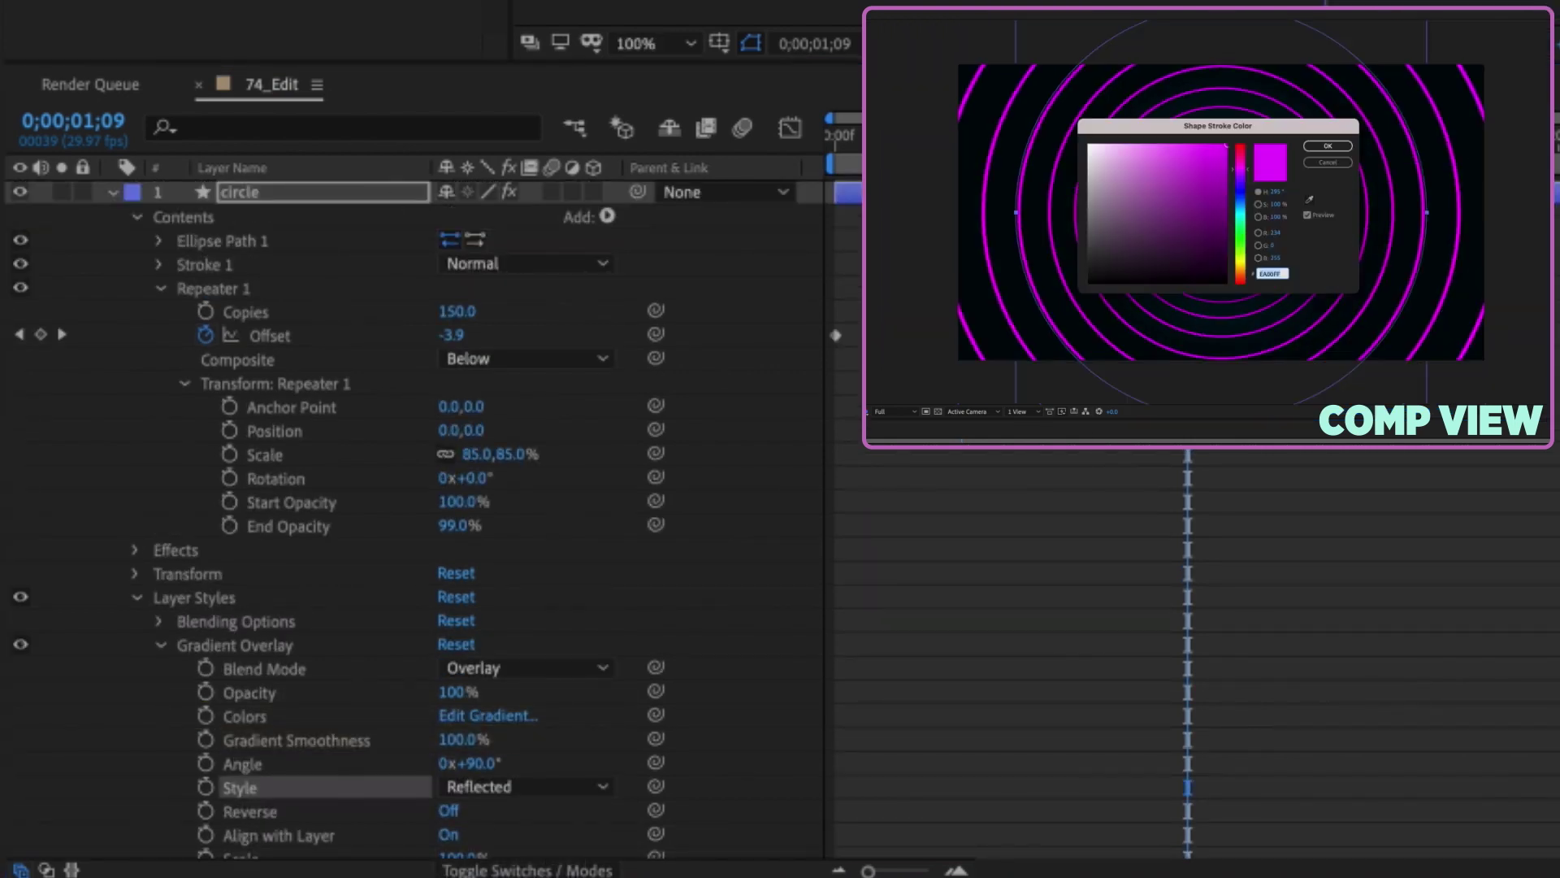
Step: Adjust the magenta shade of the circle layer's stroke color
drag(1227, 147, 1233, 158)
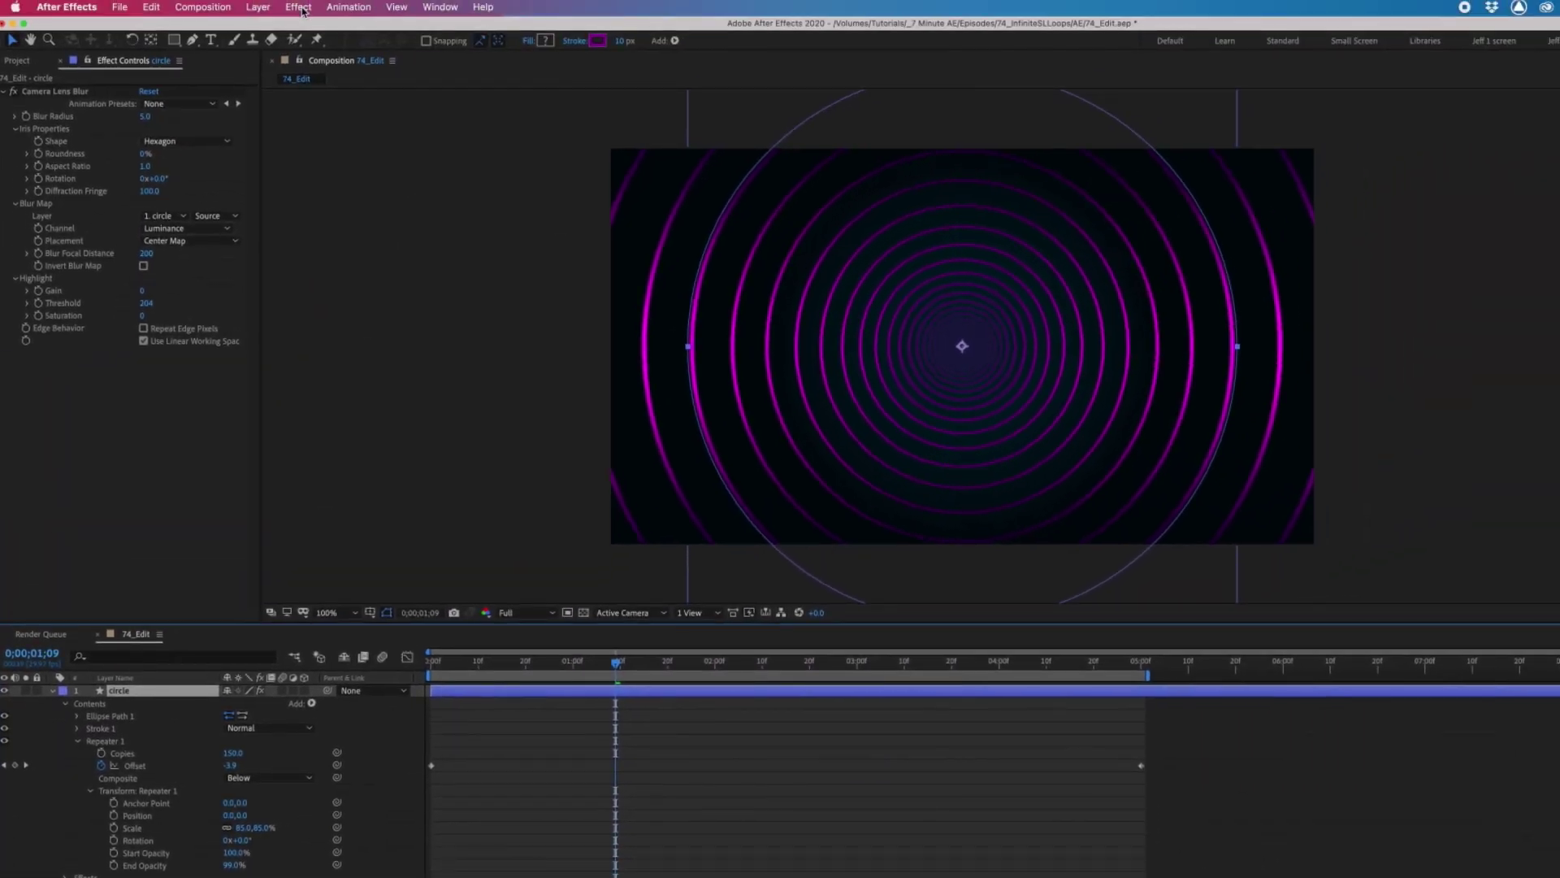
Step: Apply a Glow effect to the circle layer with Glow Threshold 0% and Glow Radius 150
click(299, 9)
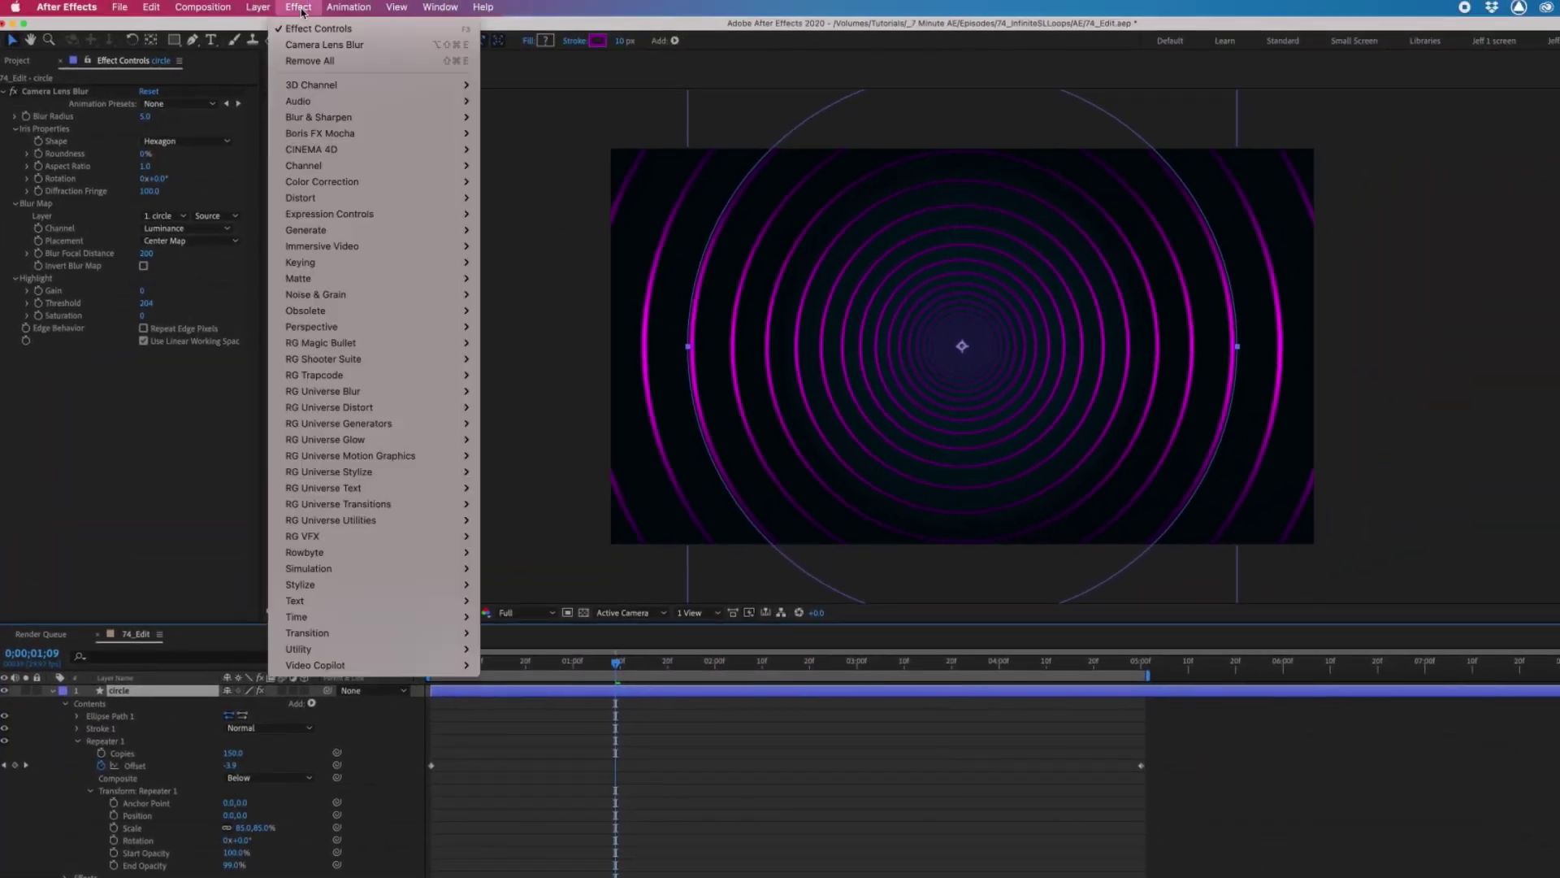
mouse_move(394, 587)
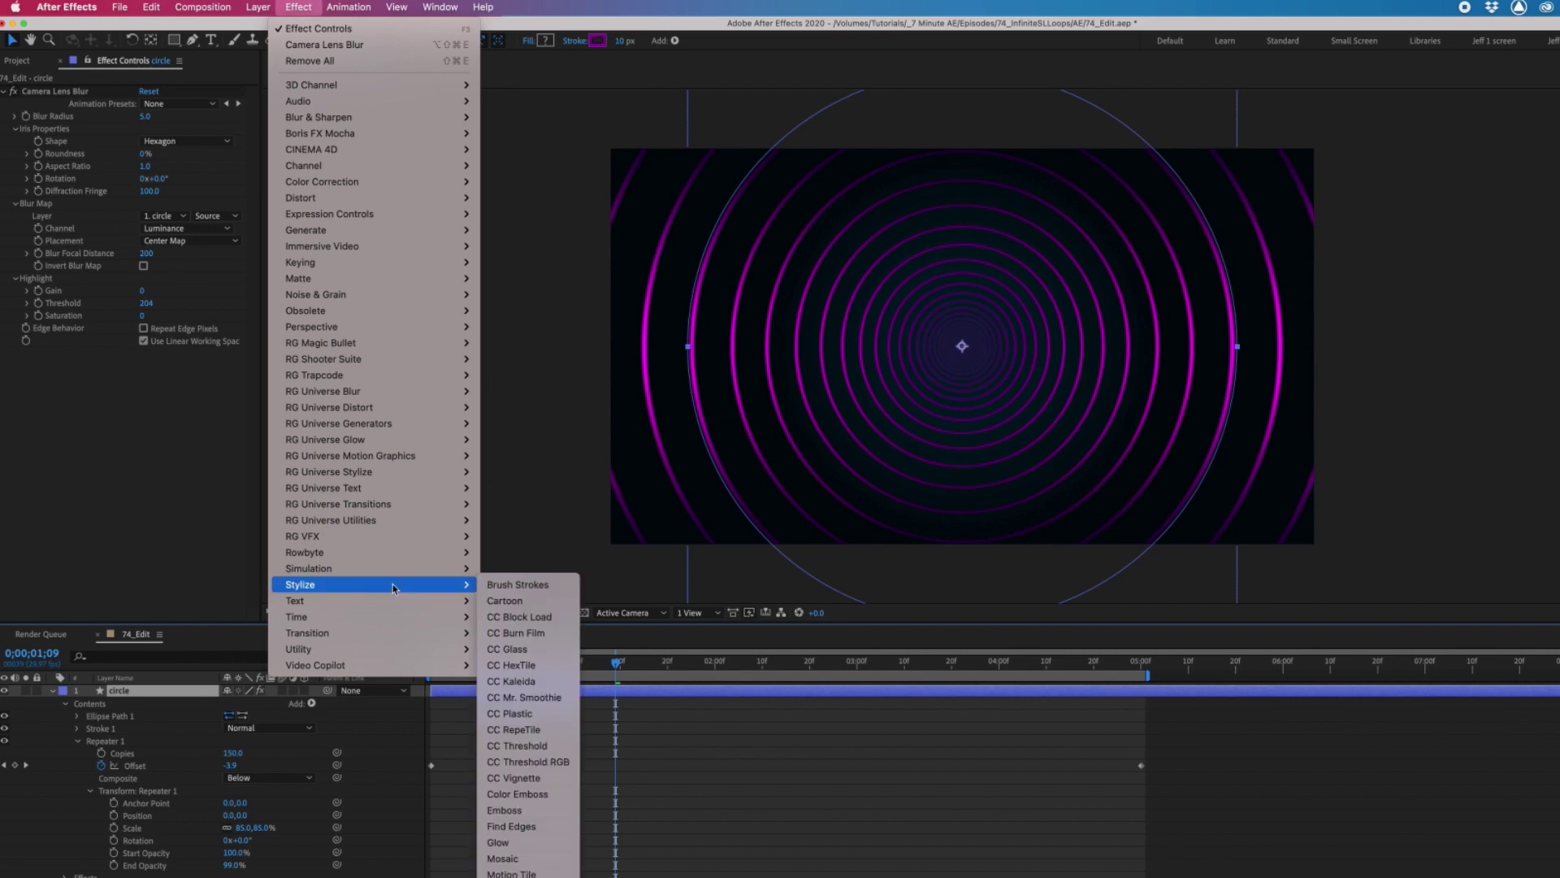
click(520, 844)
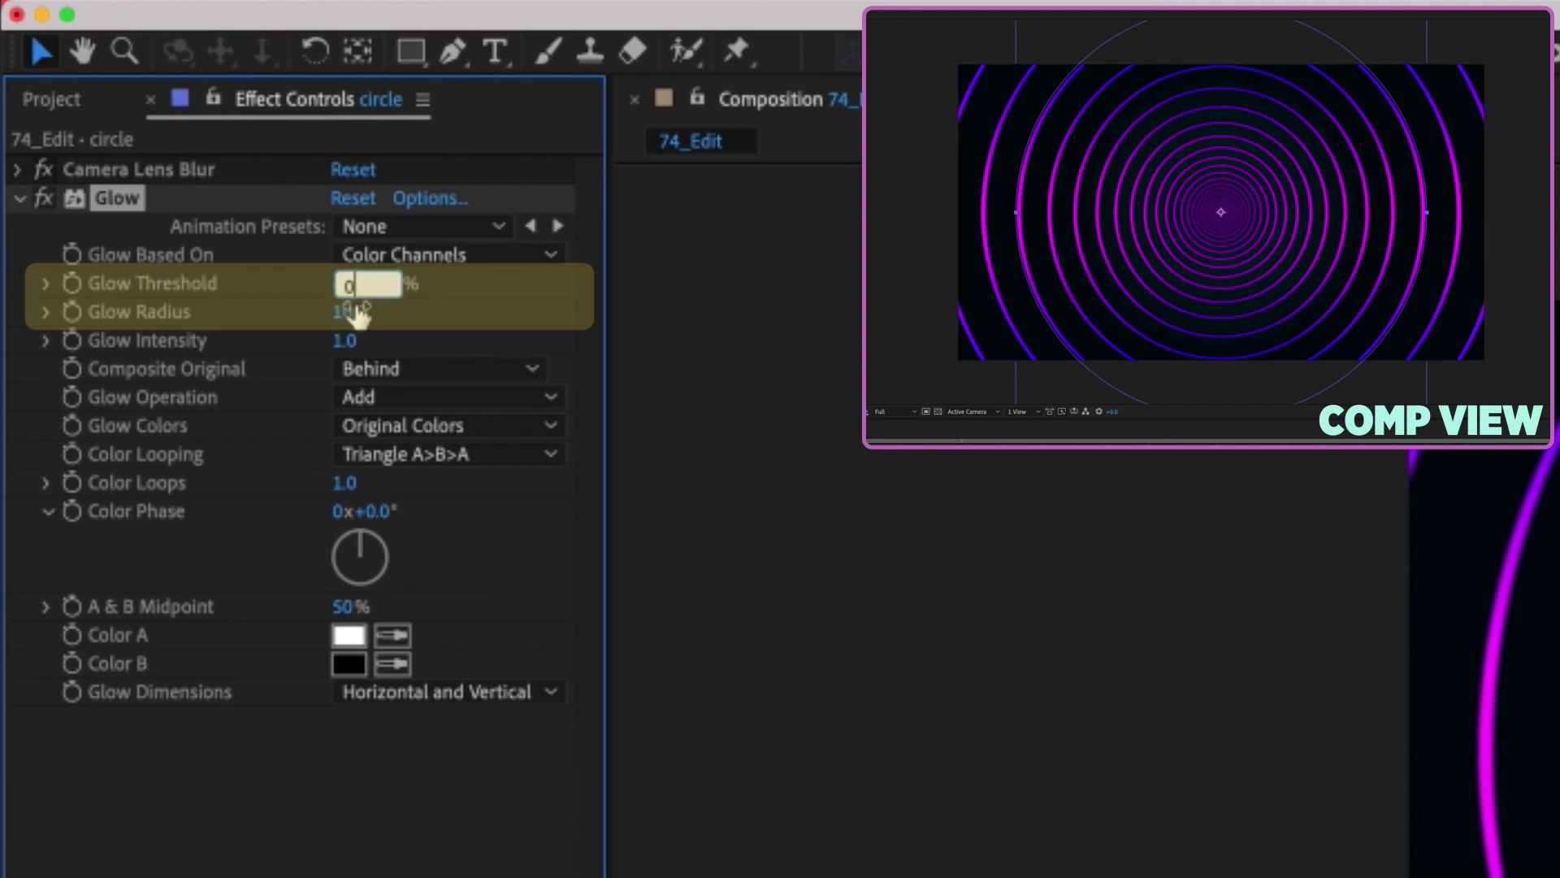
click(359, 313)
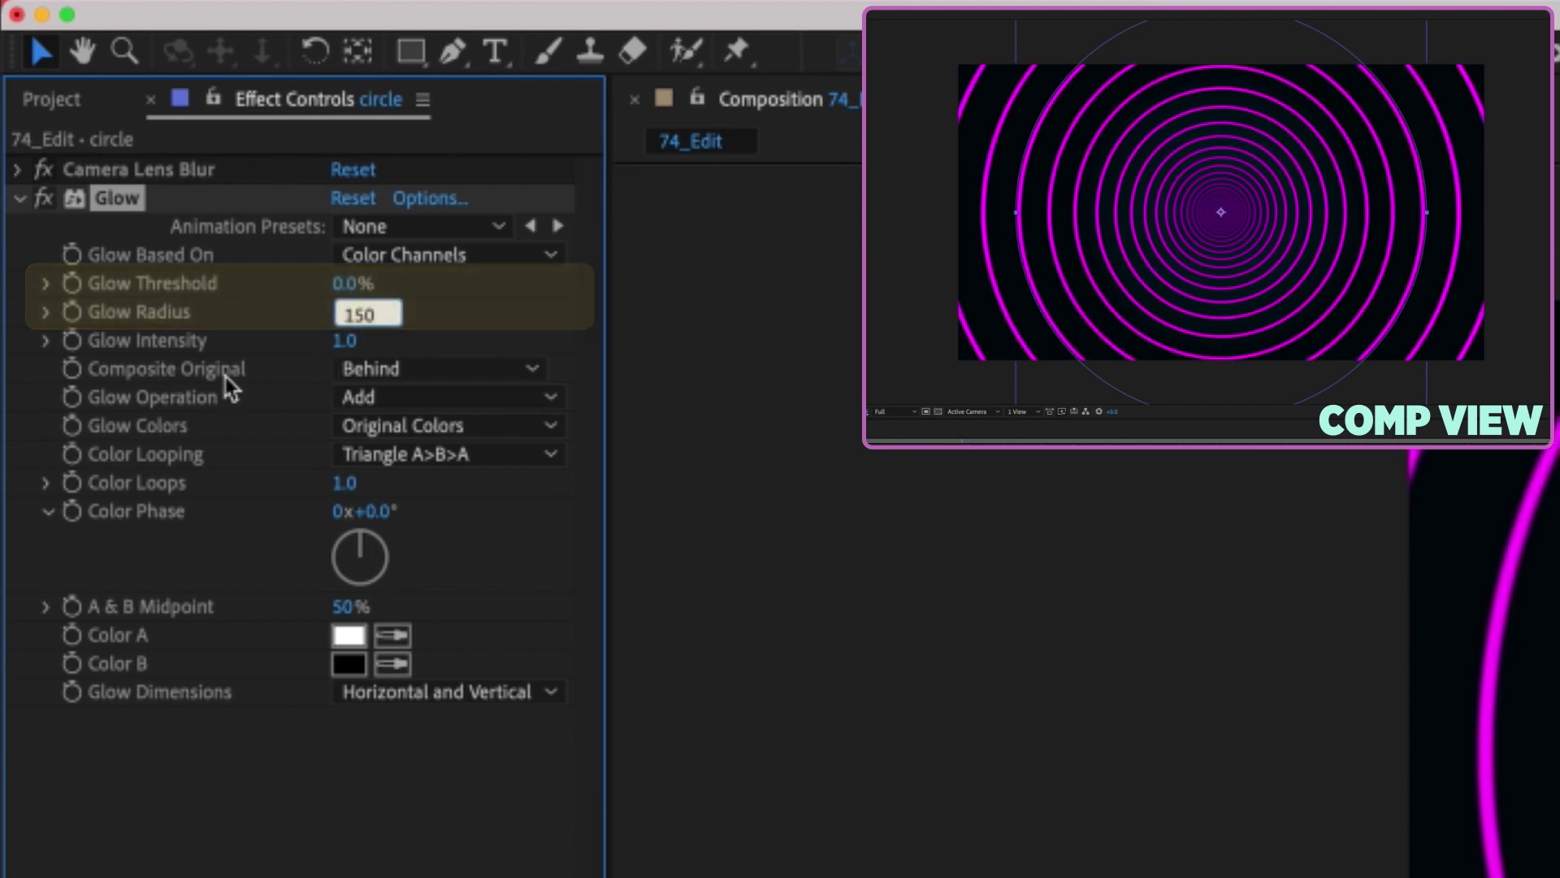
key(Return)
Step: Set the Glow's Composite Original to On Top and its Glow Colors to A & B Colors
click(387, 367)
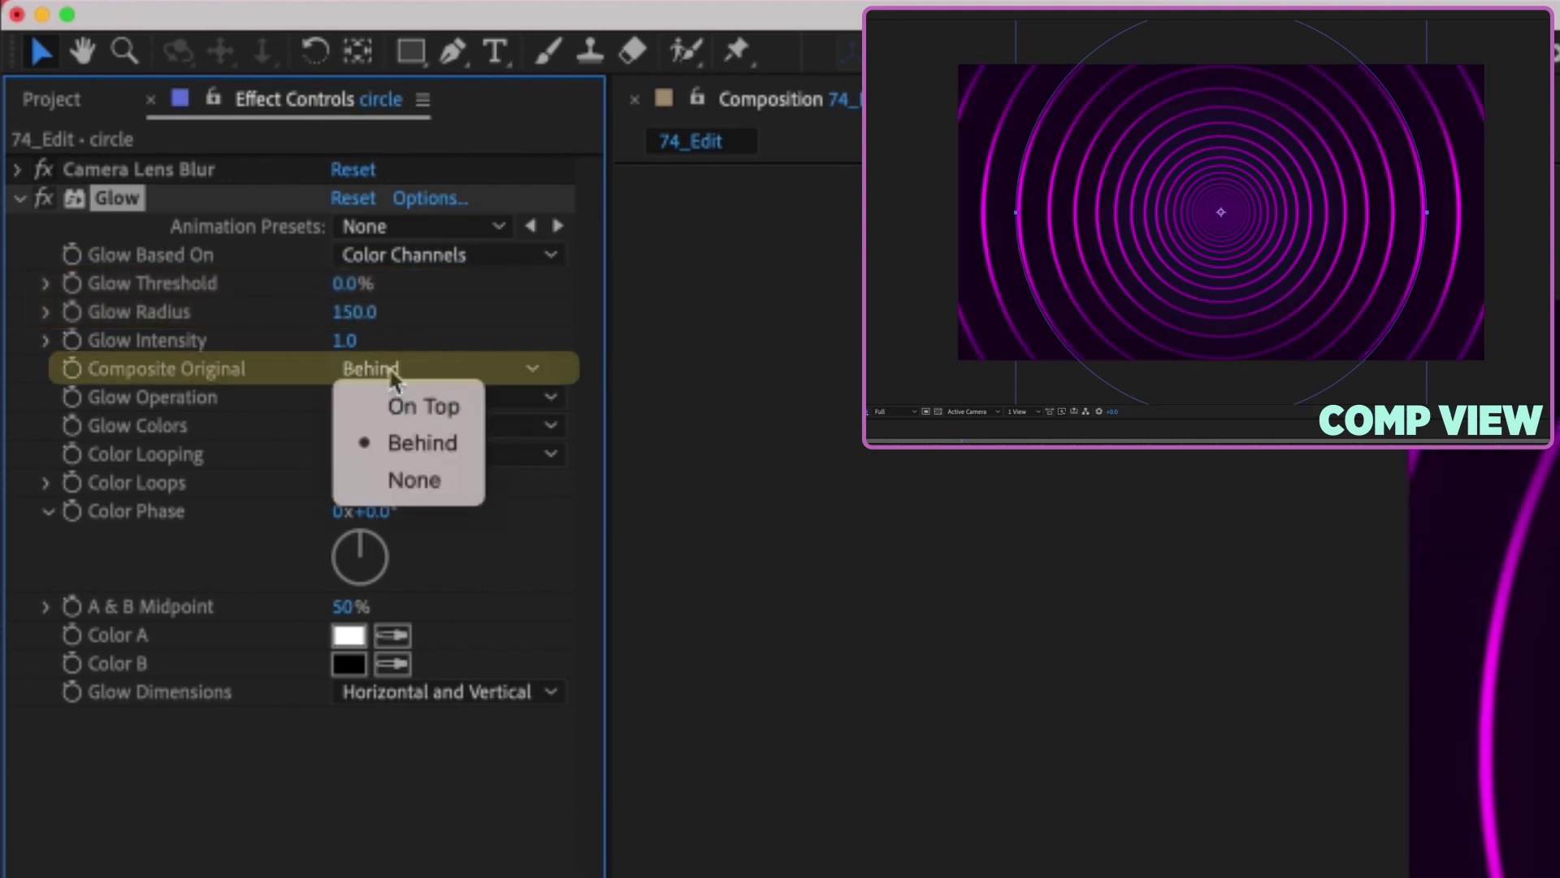
click(430, 407)
click(401, 428)
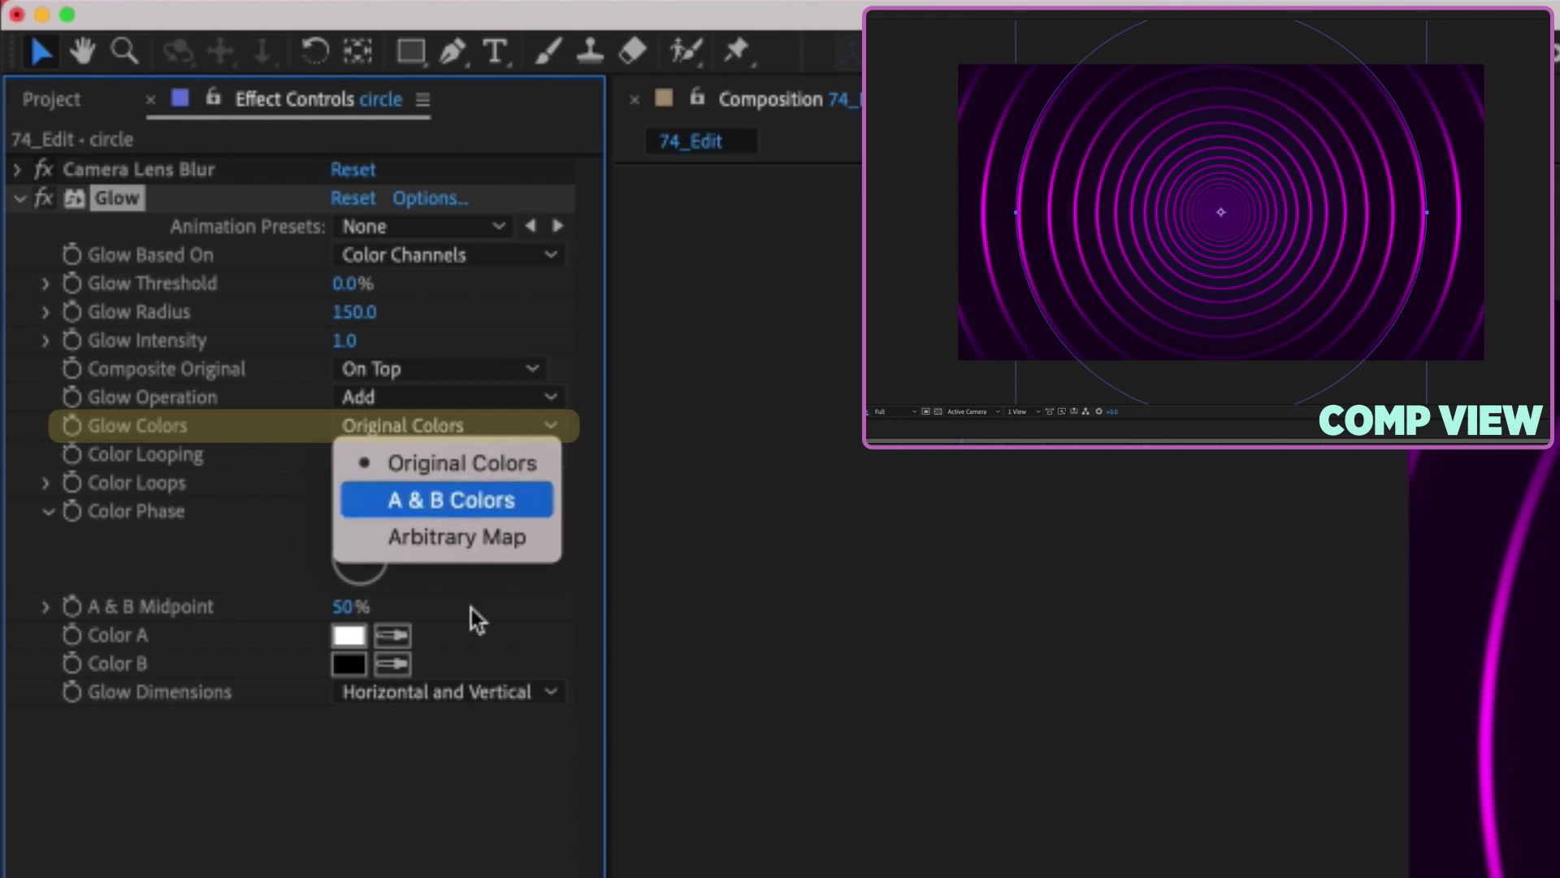
click(443, 500)
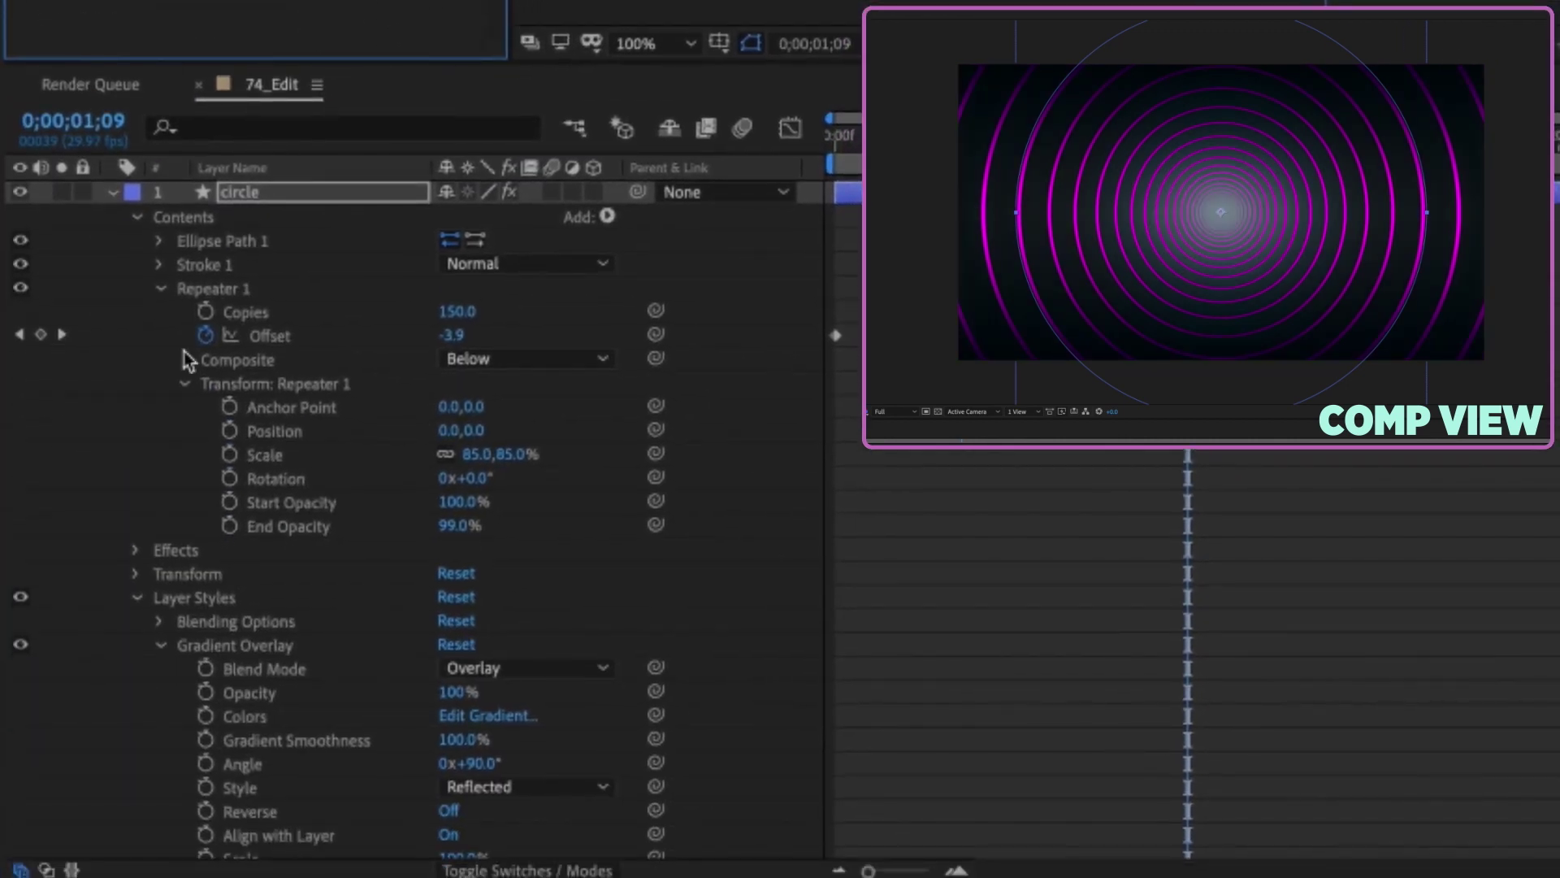
Step: Link the Glow effect's Color A and Color B to the circle layer's Stroke 1 color
click(160, 288)
click(159, 264)
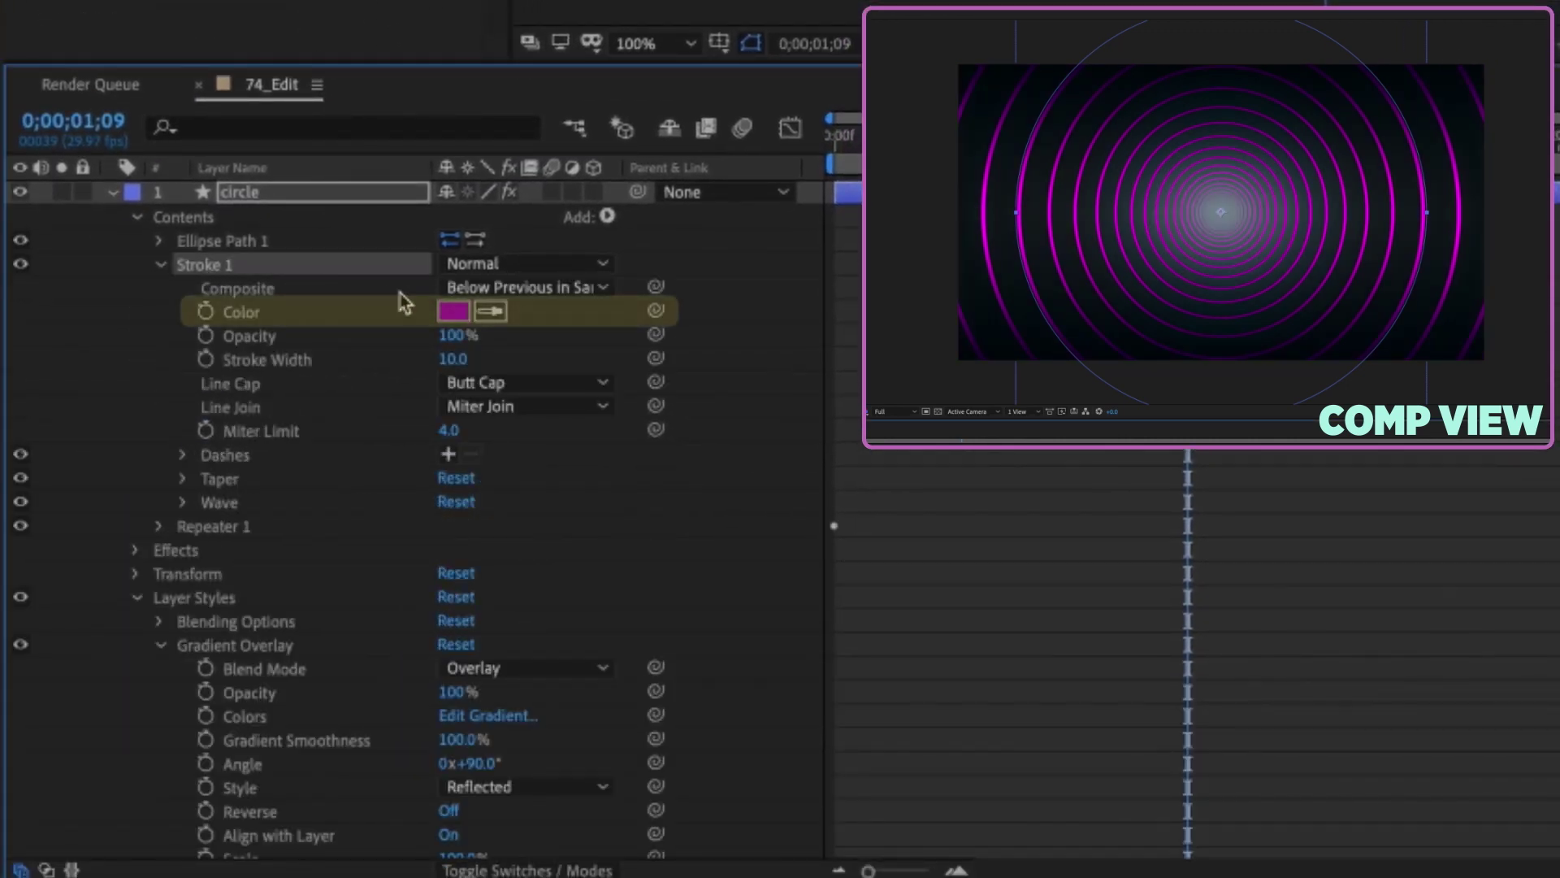
click(136, 550)
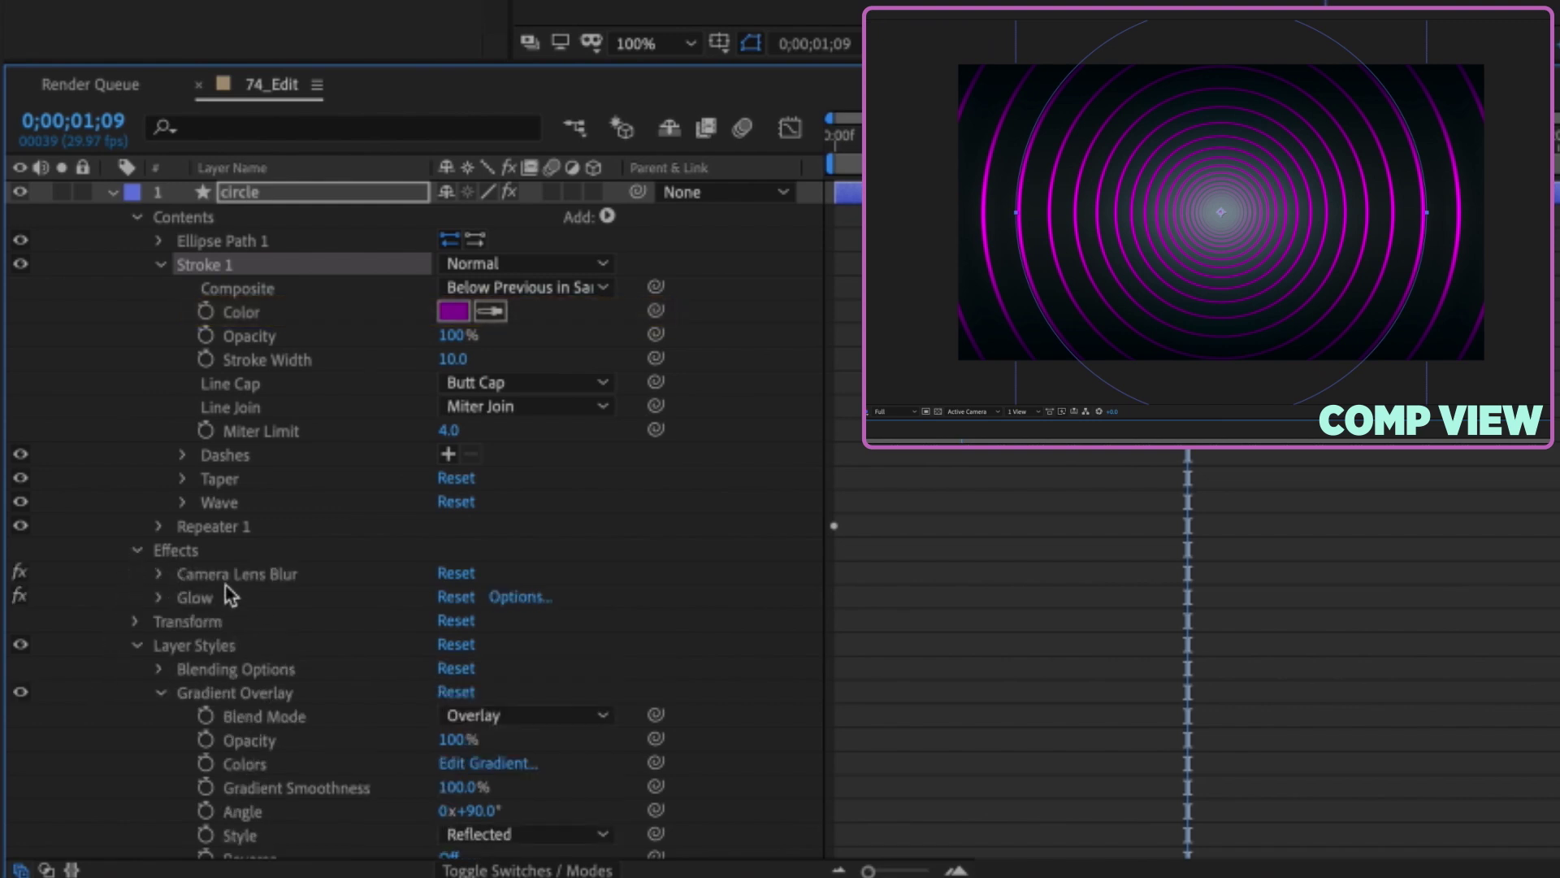
click(160, 598)
scroll(202, 675, down, 3)
click(426, 778)
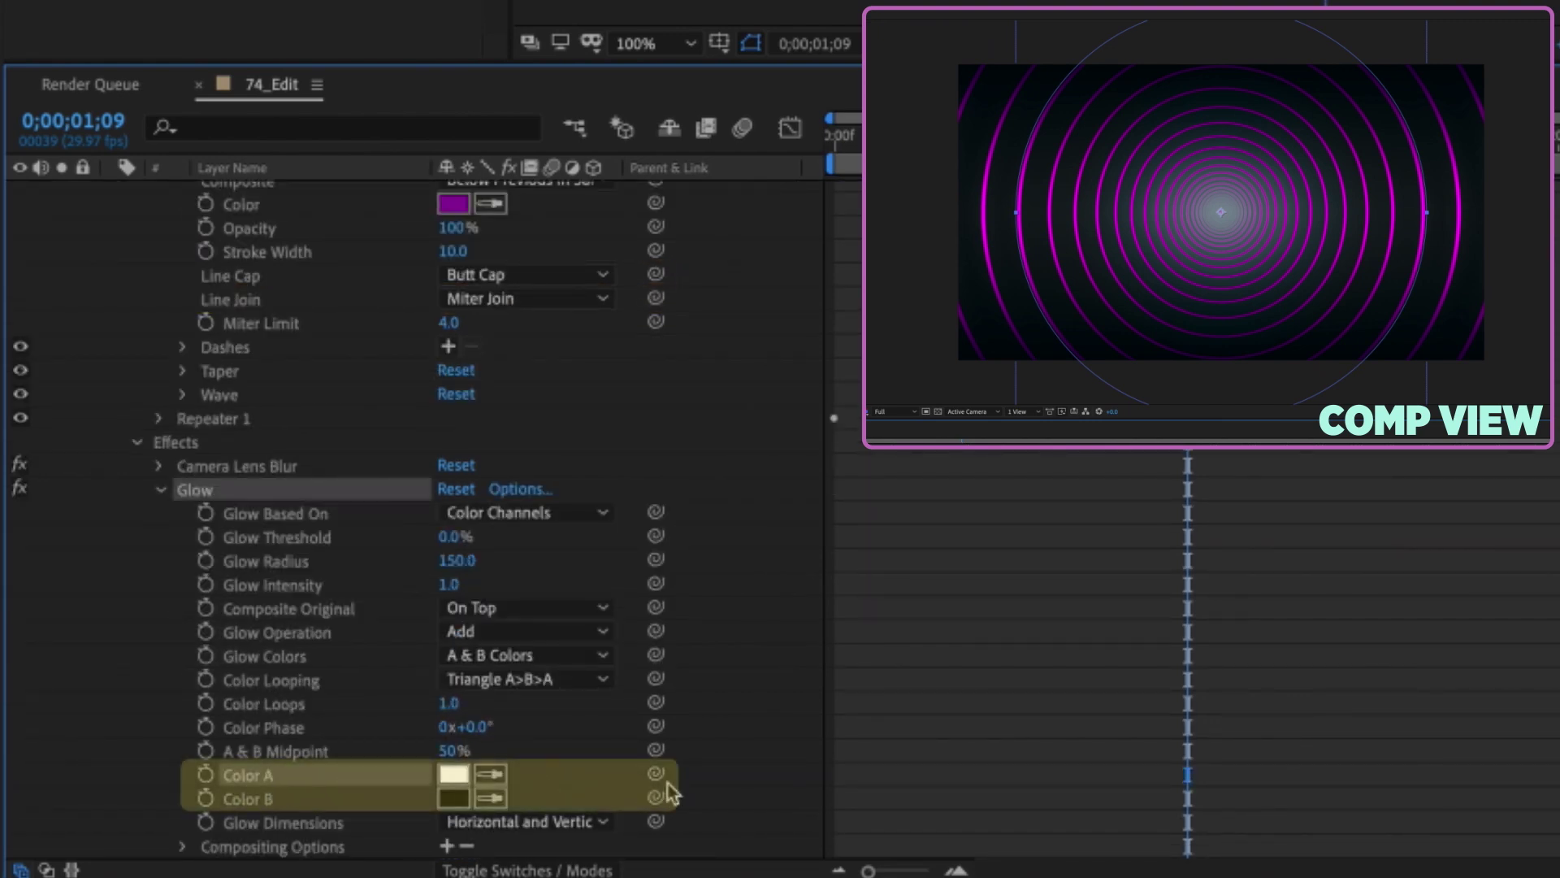
mouse_move(655, 773)
mouse_down()
mouse_move(325, 209)
mouse_move(268, 216)
mouse_move(268, 262)
mouse_up()
mouse_move(650, 852)
mouse_down()
mouse_move(244, 306)
mouse_move(239, 230)
mouse_up()
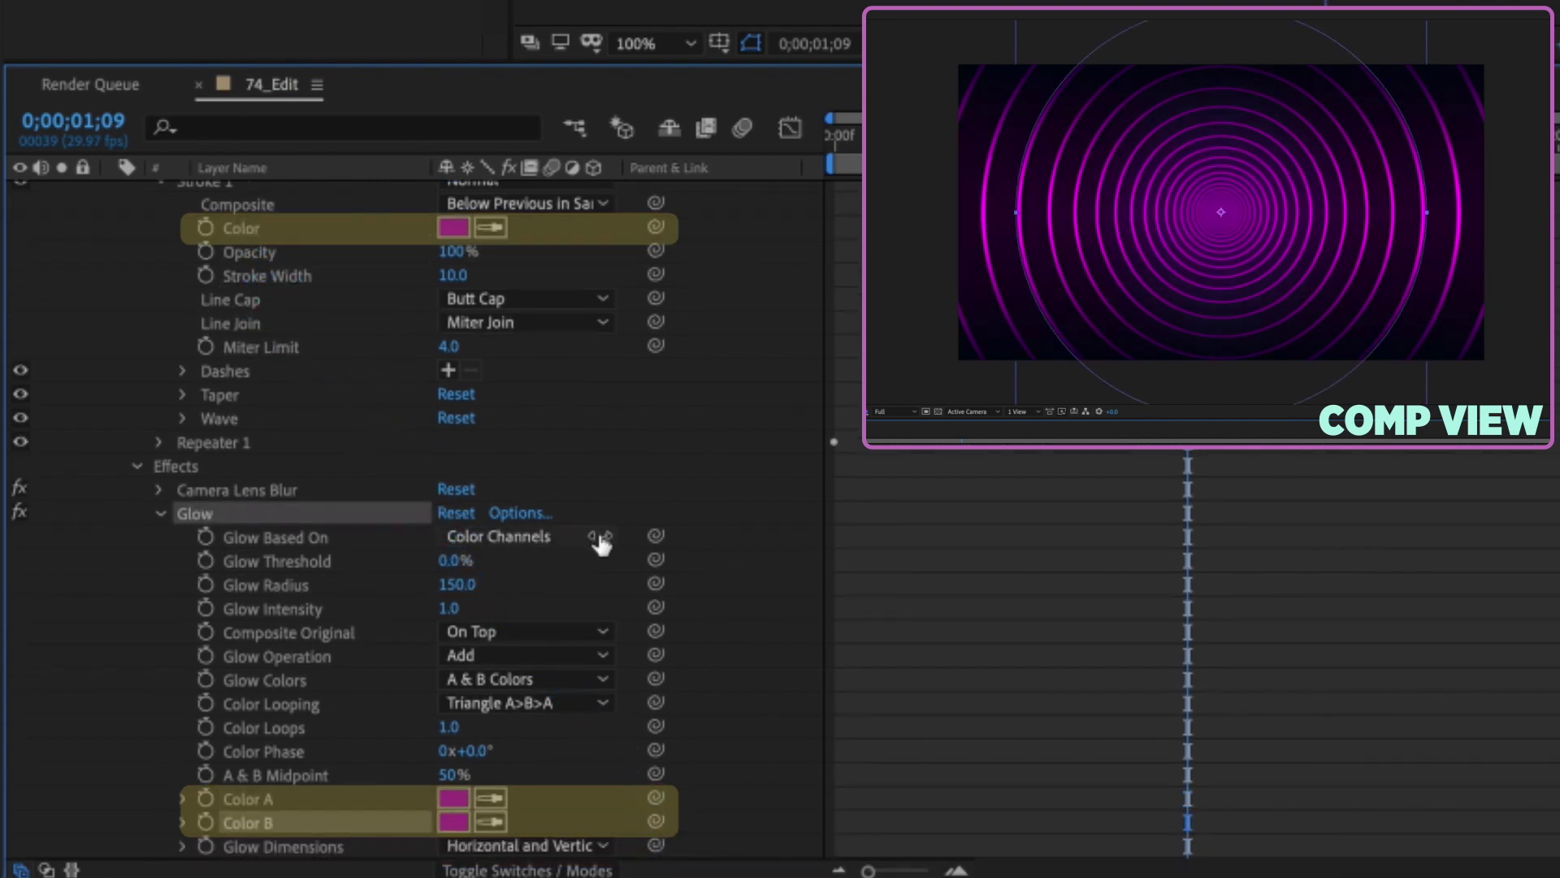
click(729, 564)
Step: Collapse the circle layer's Effects, Layer Styles and Stroke 1 groups, and enlarge its ellipse path to 2038 by 2038
scroll(568, 447, up, 2)
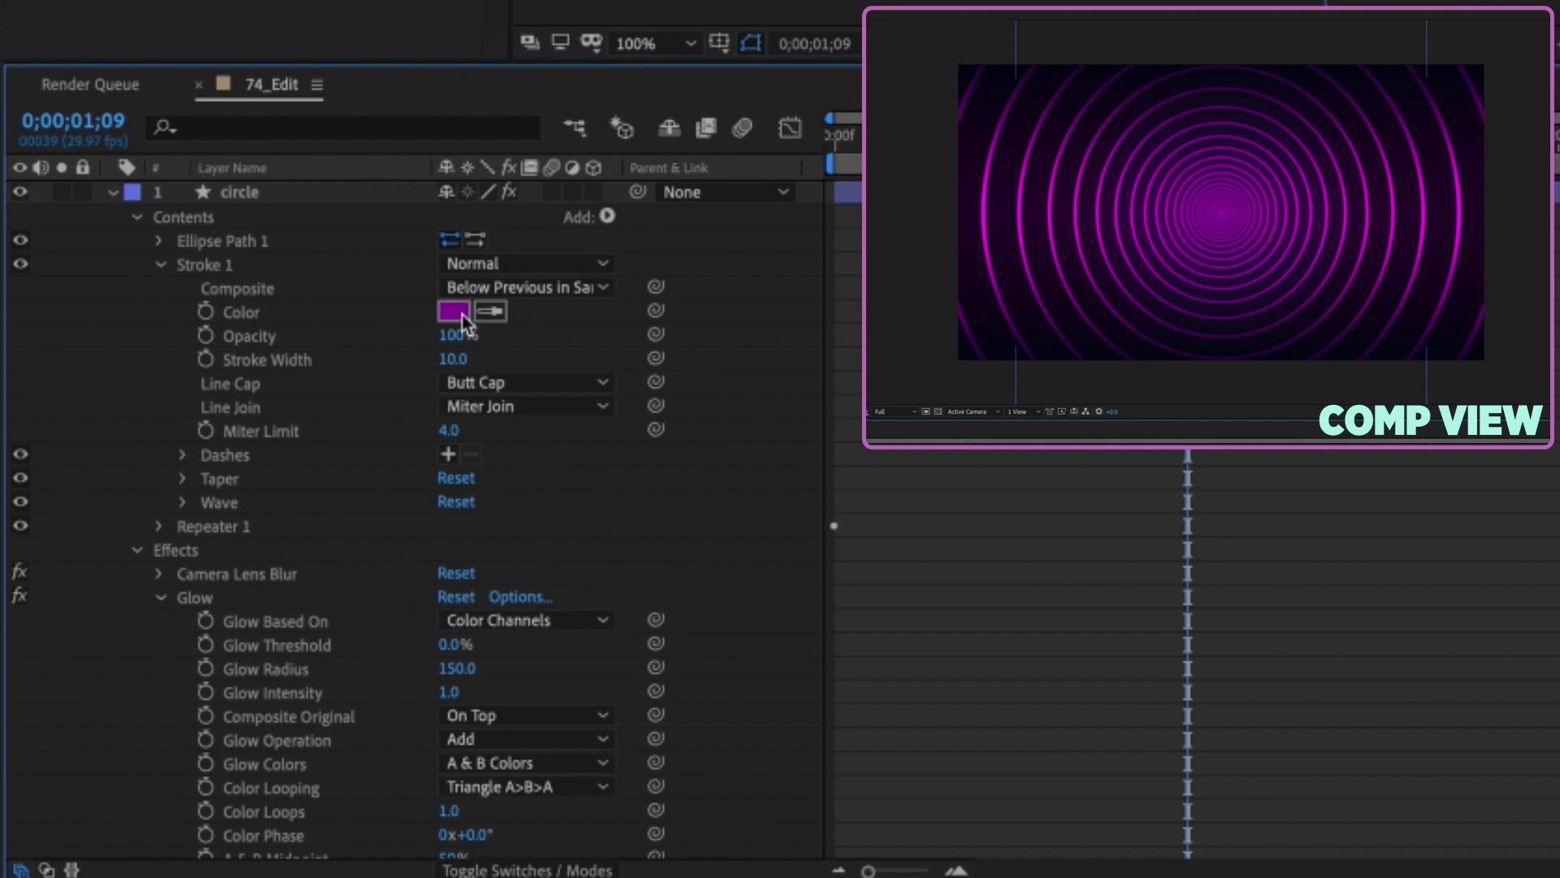
click(136, 550)
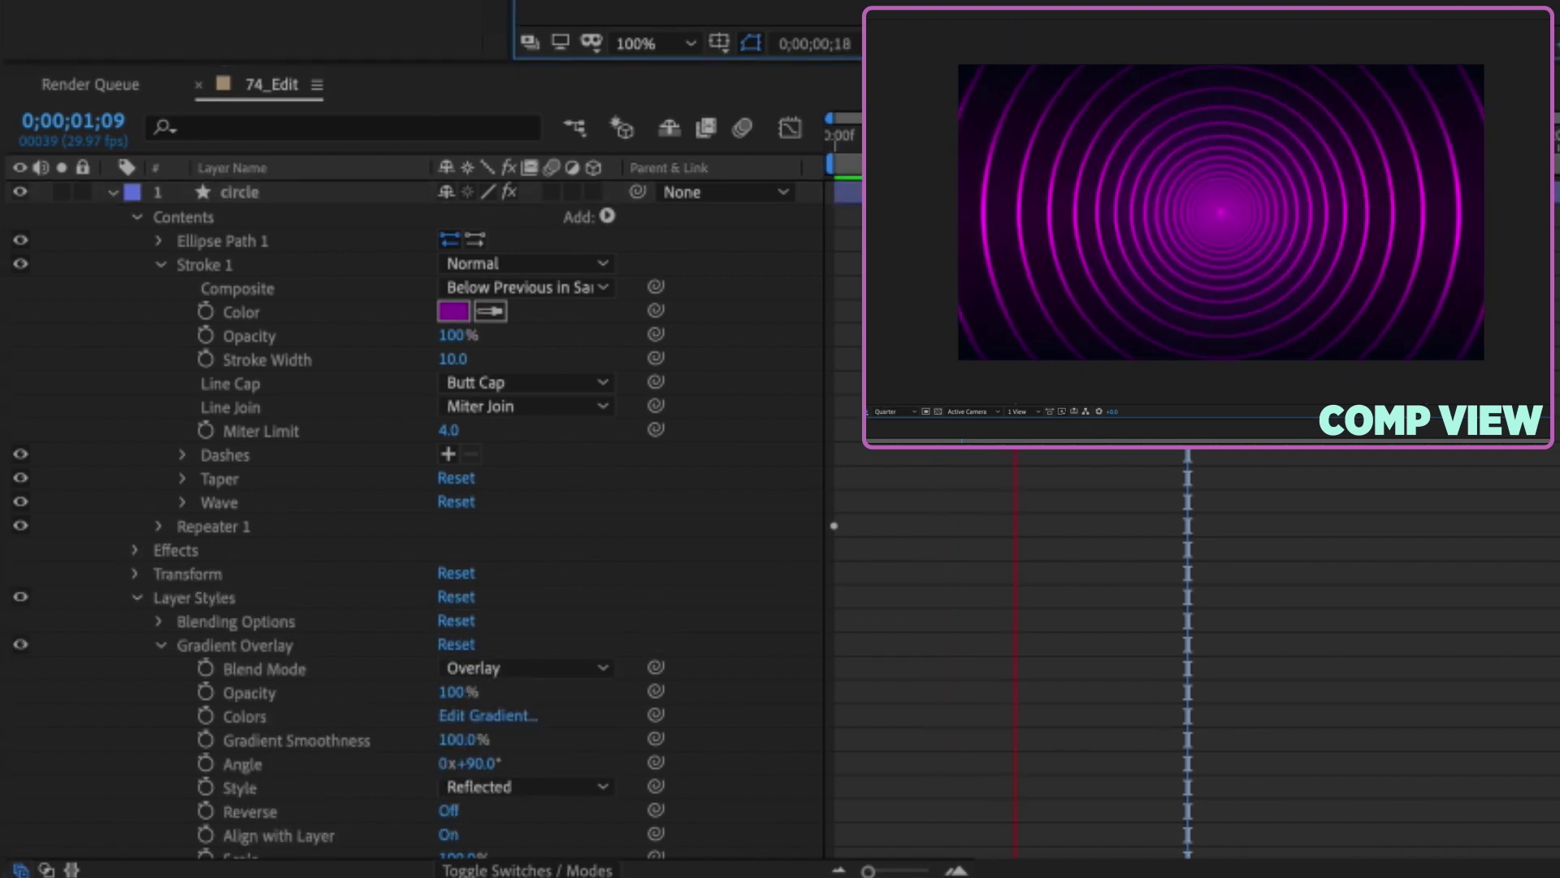
click(136, 597)
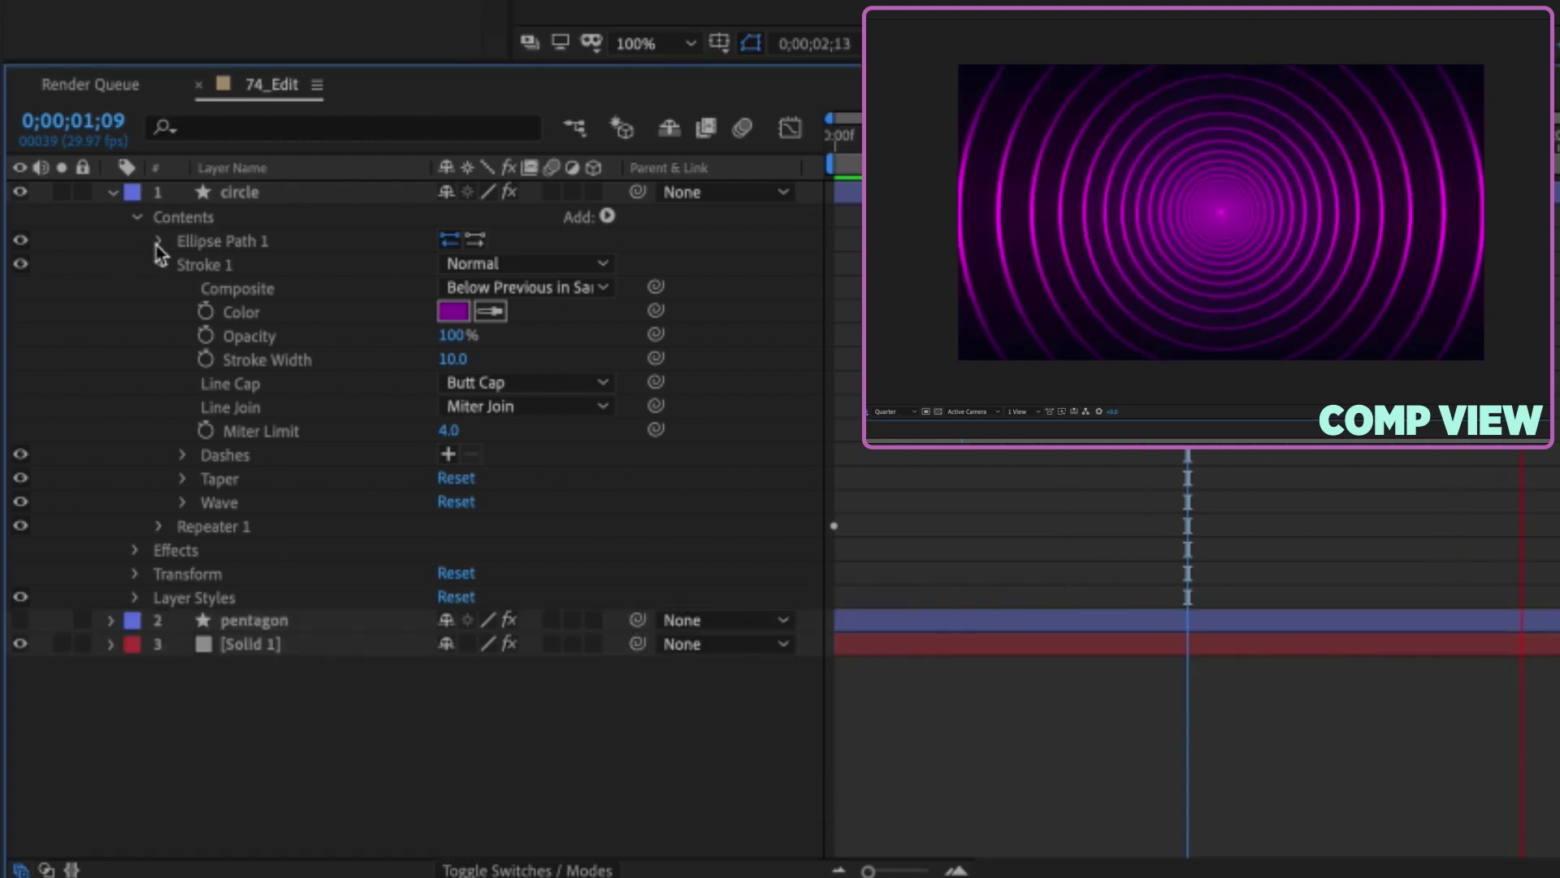
click(161, 264)
click(160, 289)
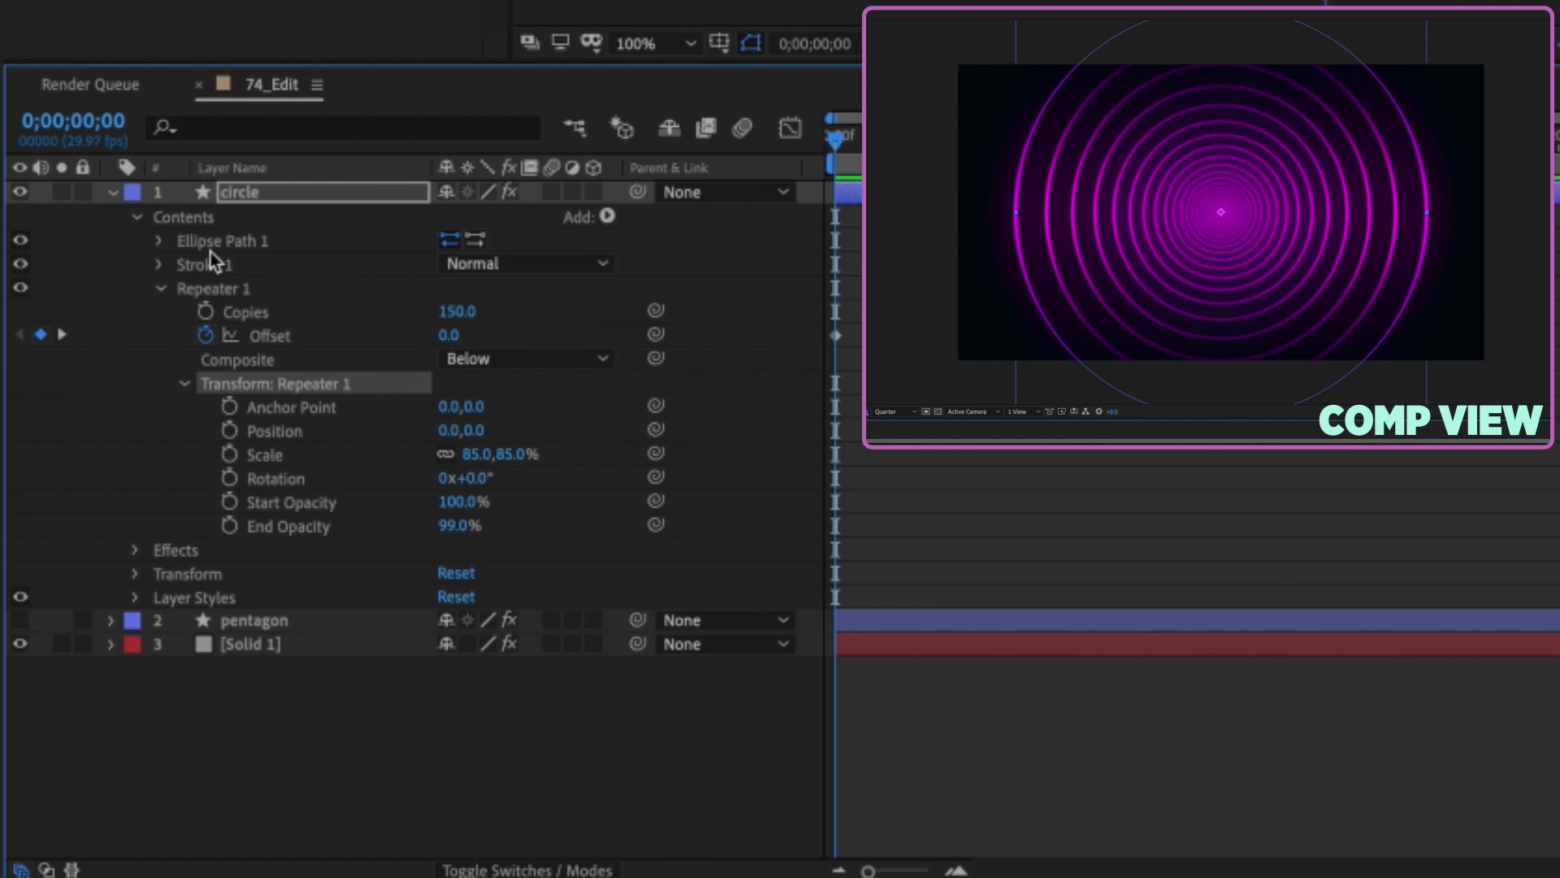
click(159, 241)
drag(500, 263, 696, 263)
Step: Set the Position in Repeater 1's transform to -40, -25 and preview the offset tunnel
click(216, 340)
click(251, 435)
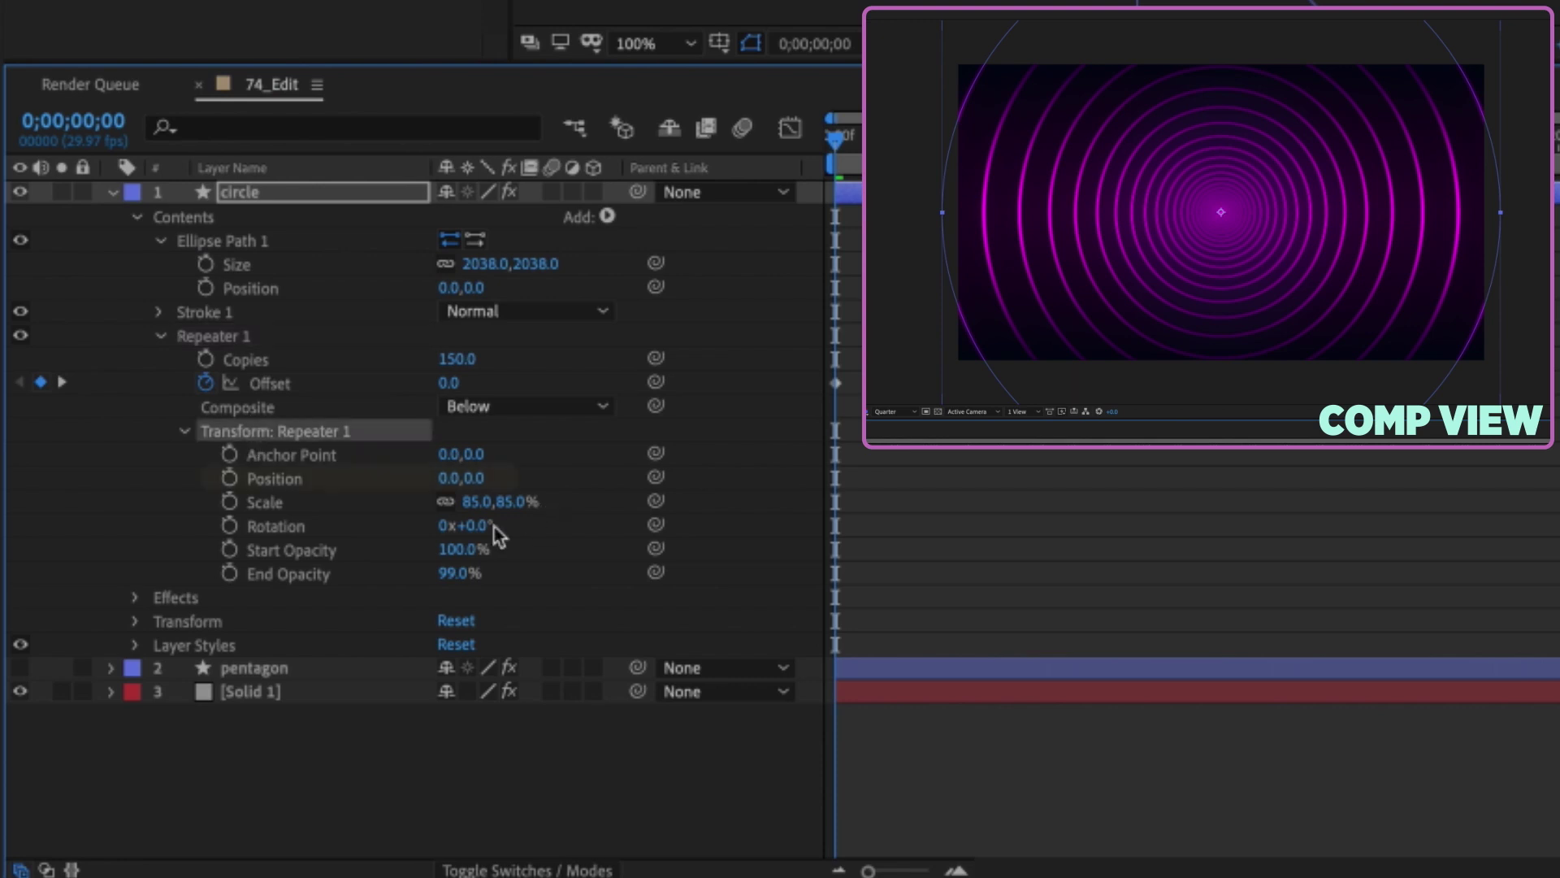
text(-40)
key(Return)
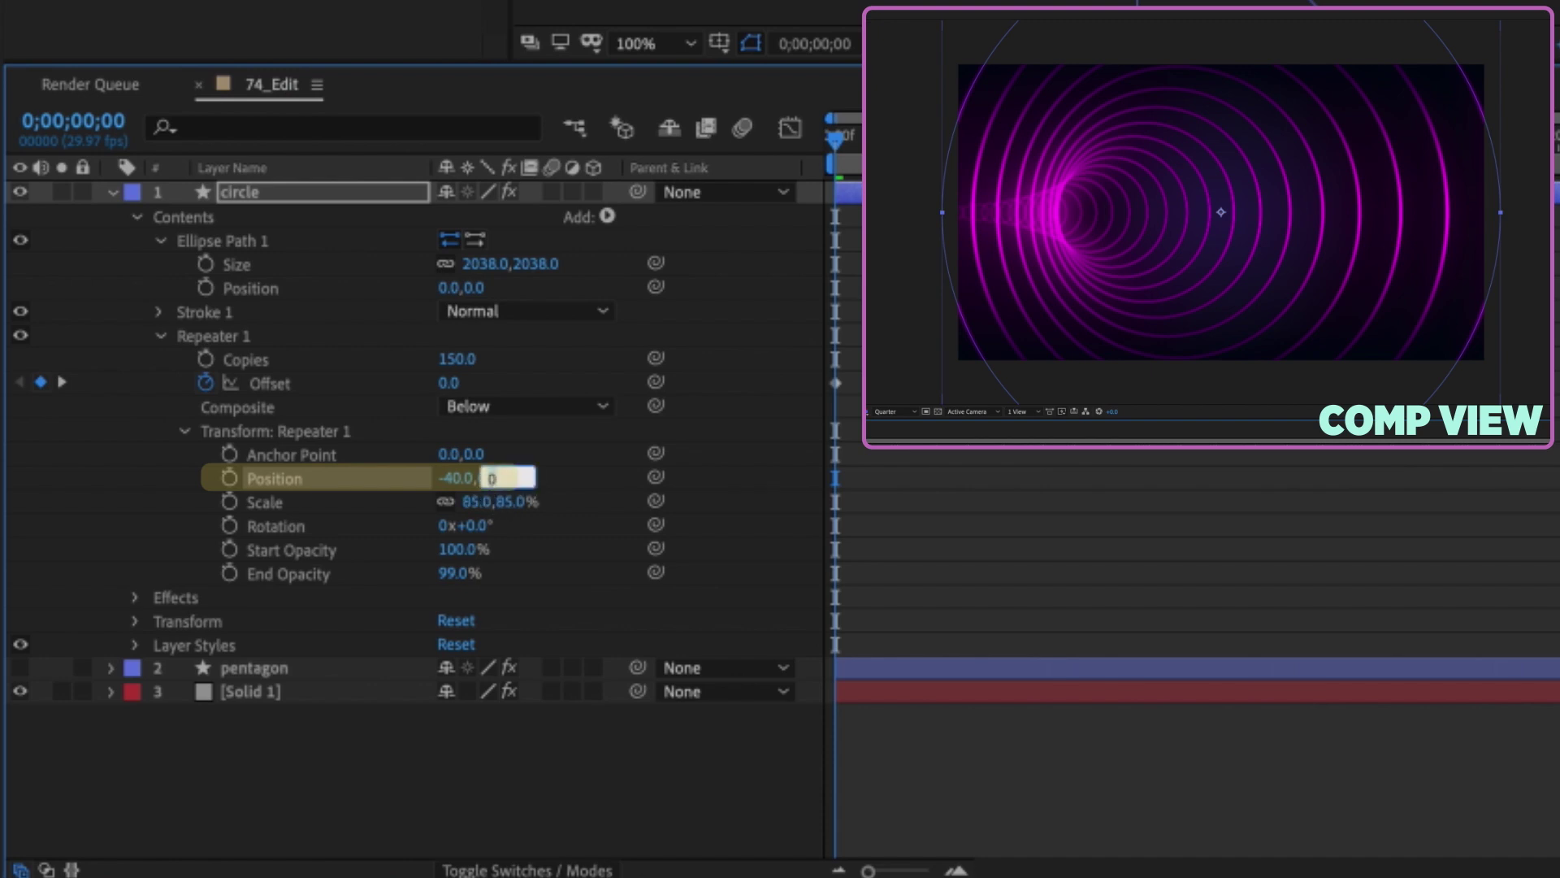
click(1124, 463)
key(space)
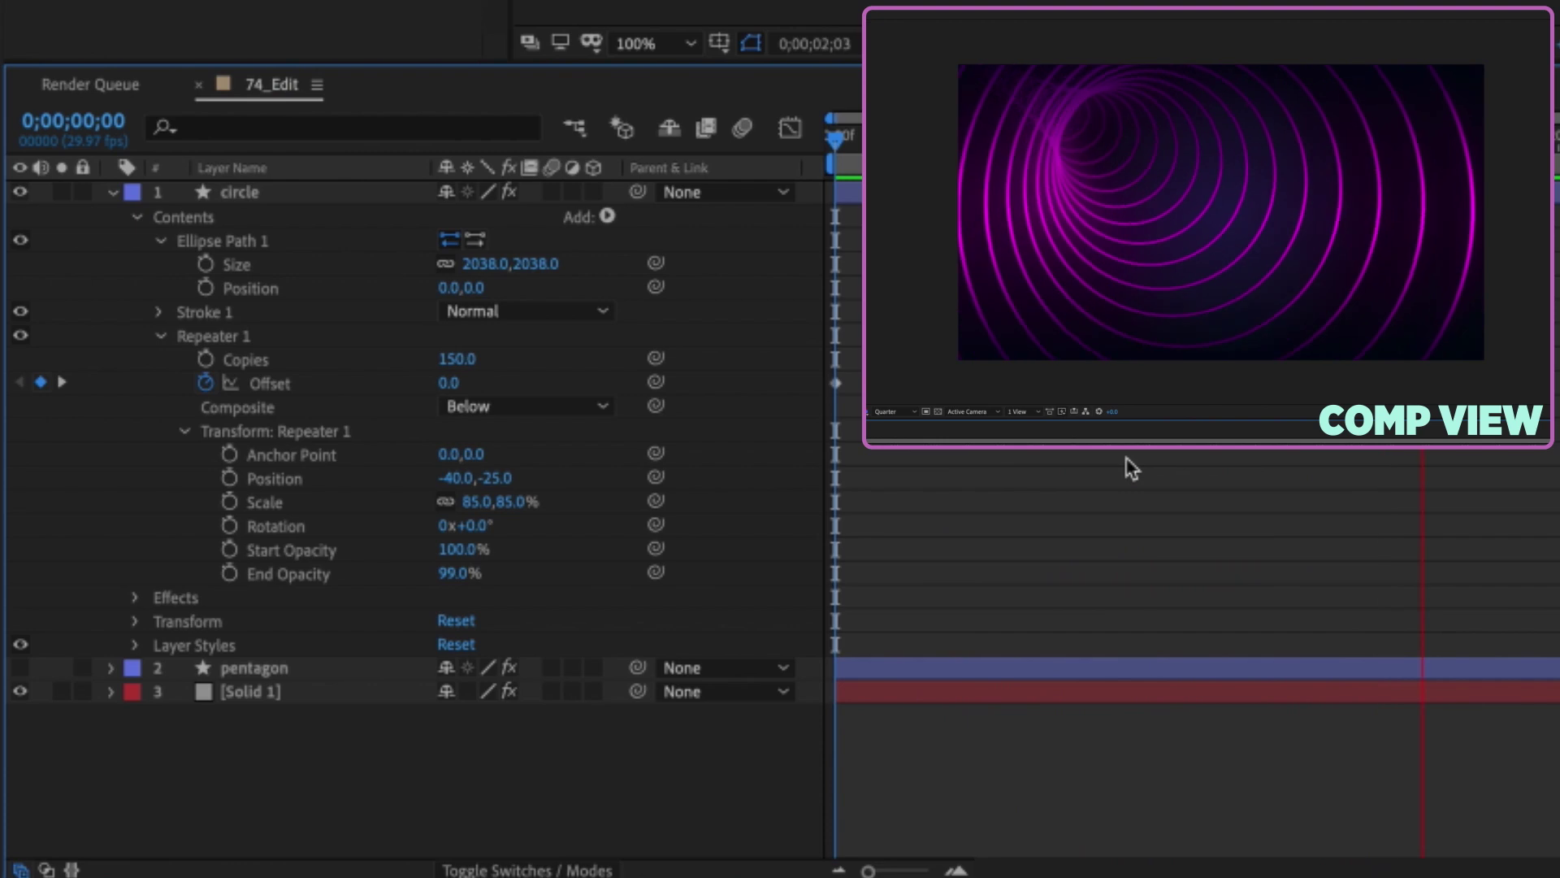
key(space)
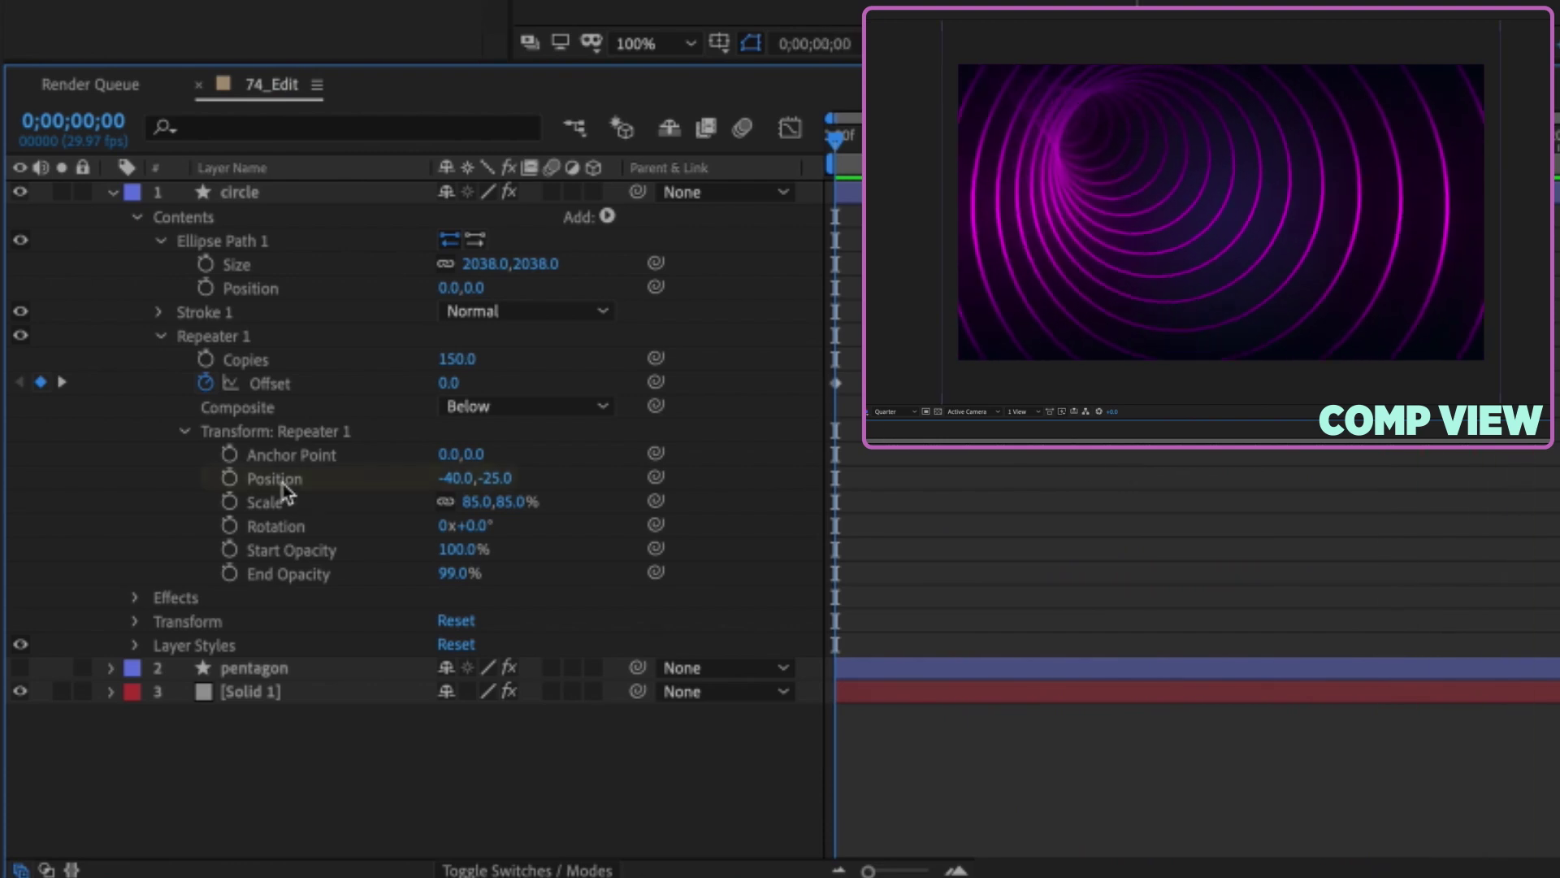
Step: Keyframe the repeater's Position at 0;00;00;00, at 0;00;02;15 with X set to 40, and at 0;00;05;00 with a copy of the first keyframe
click(231, 479)
click(1513, 138)
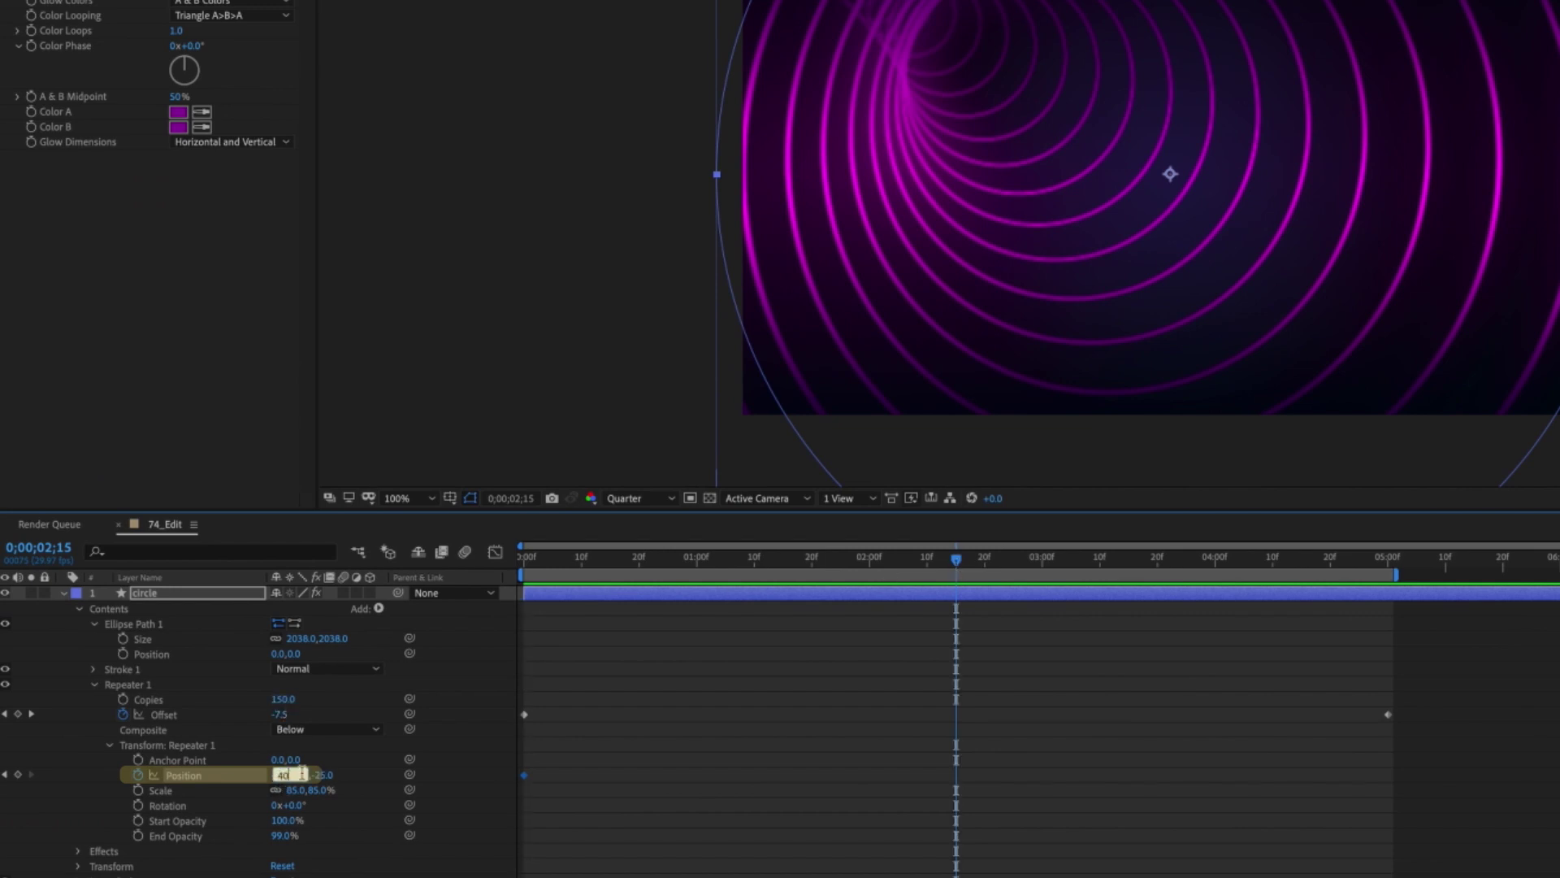
key(Return)
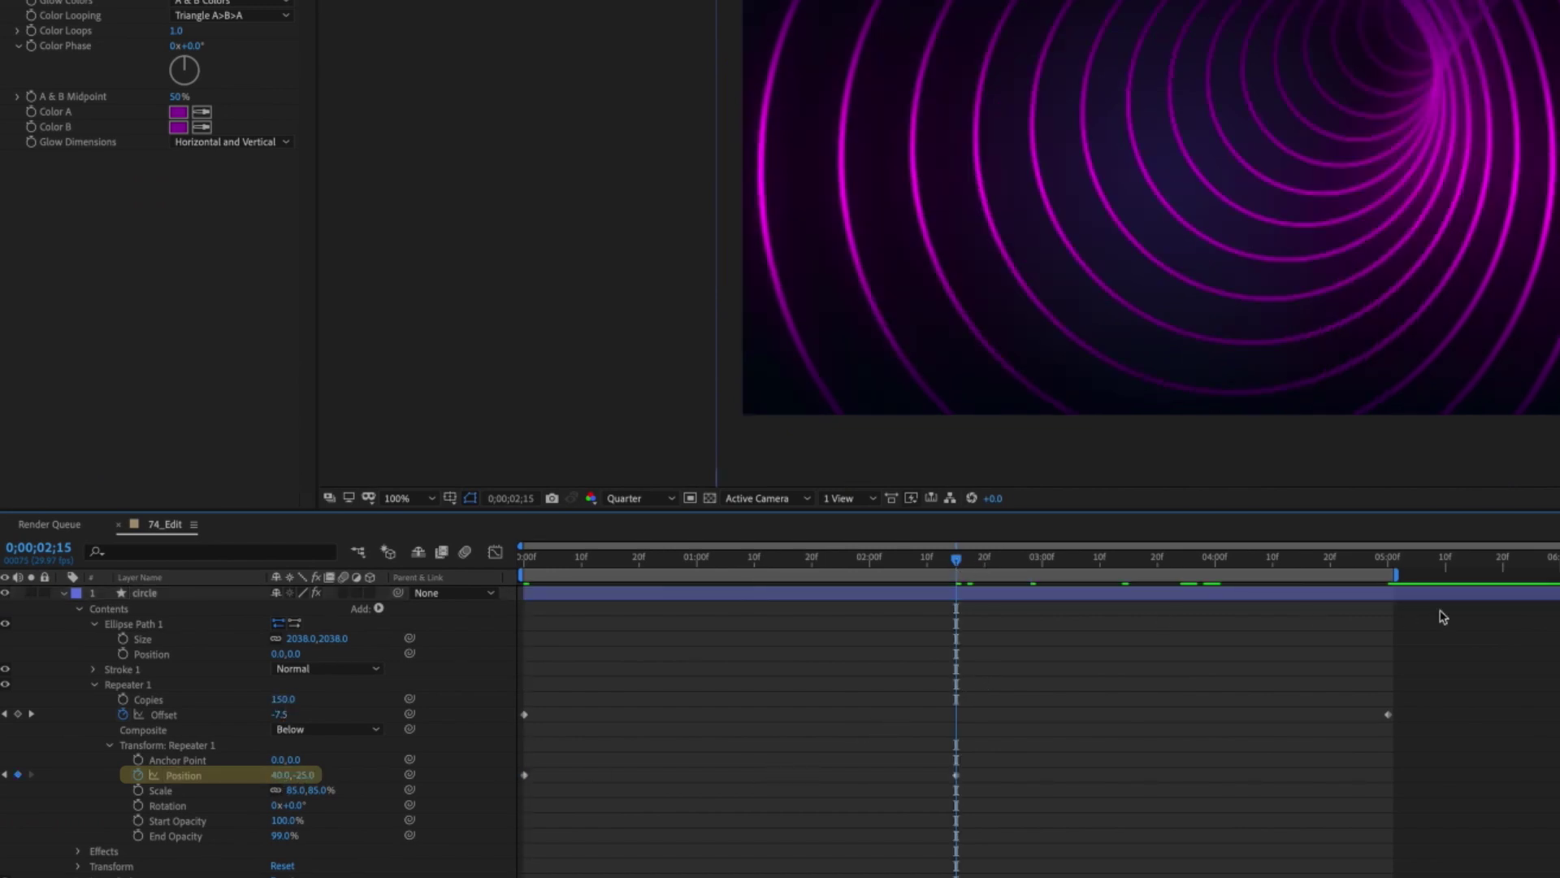
click(1387, 562)
click(525, 775)
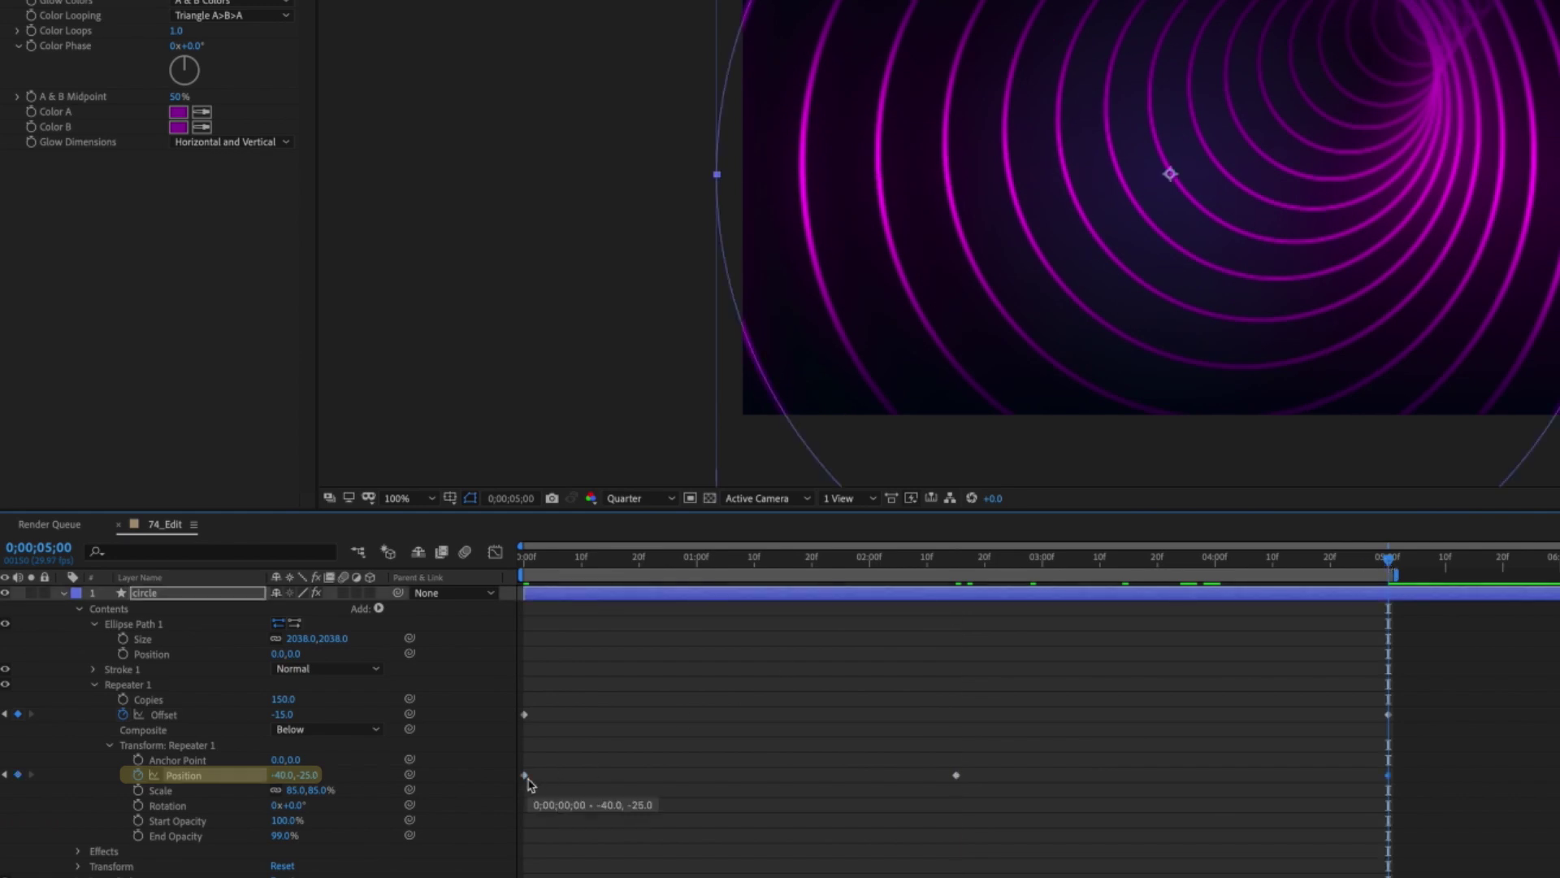
Step: Apply Easy Ease to all three Position keyframes of the repeater
click(193, 778)
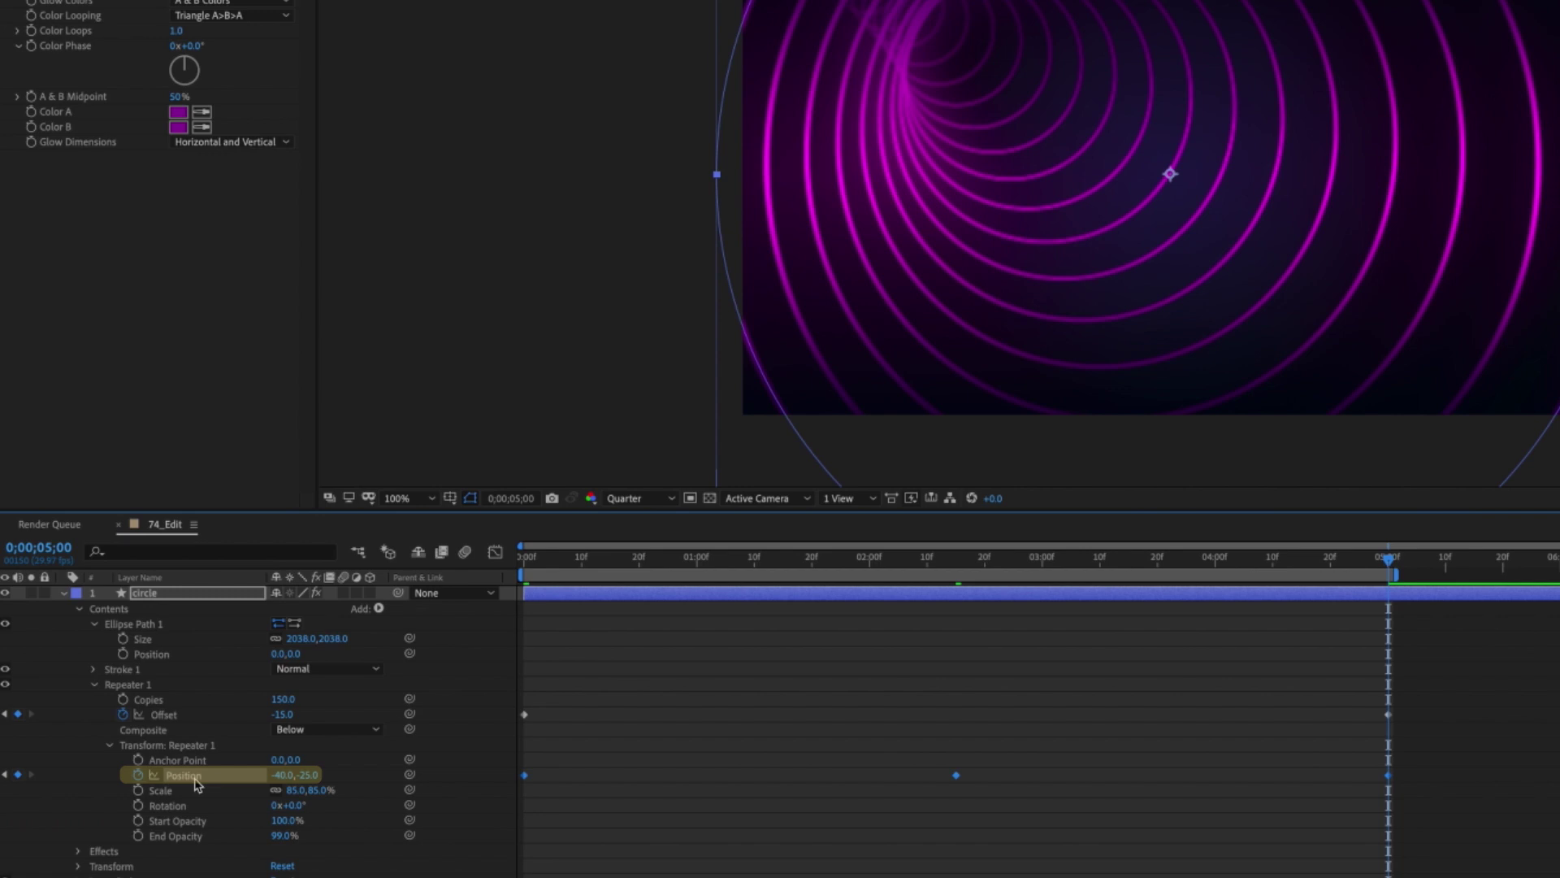
right_click(956, 775)
mouse_move(1017, 877)
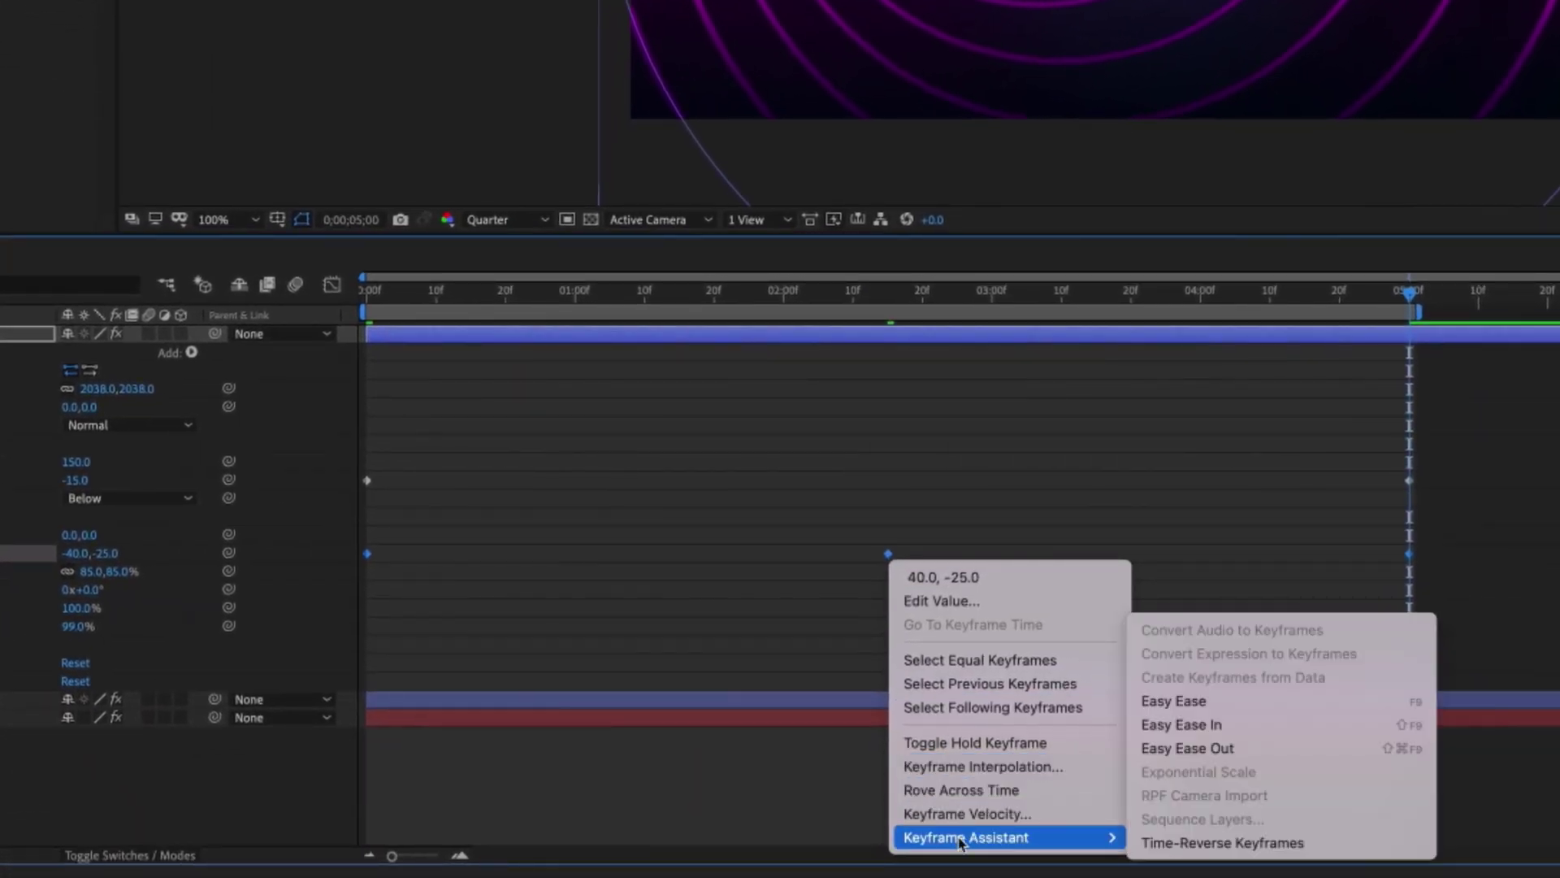
click(1240, 702)
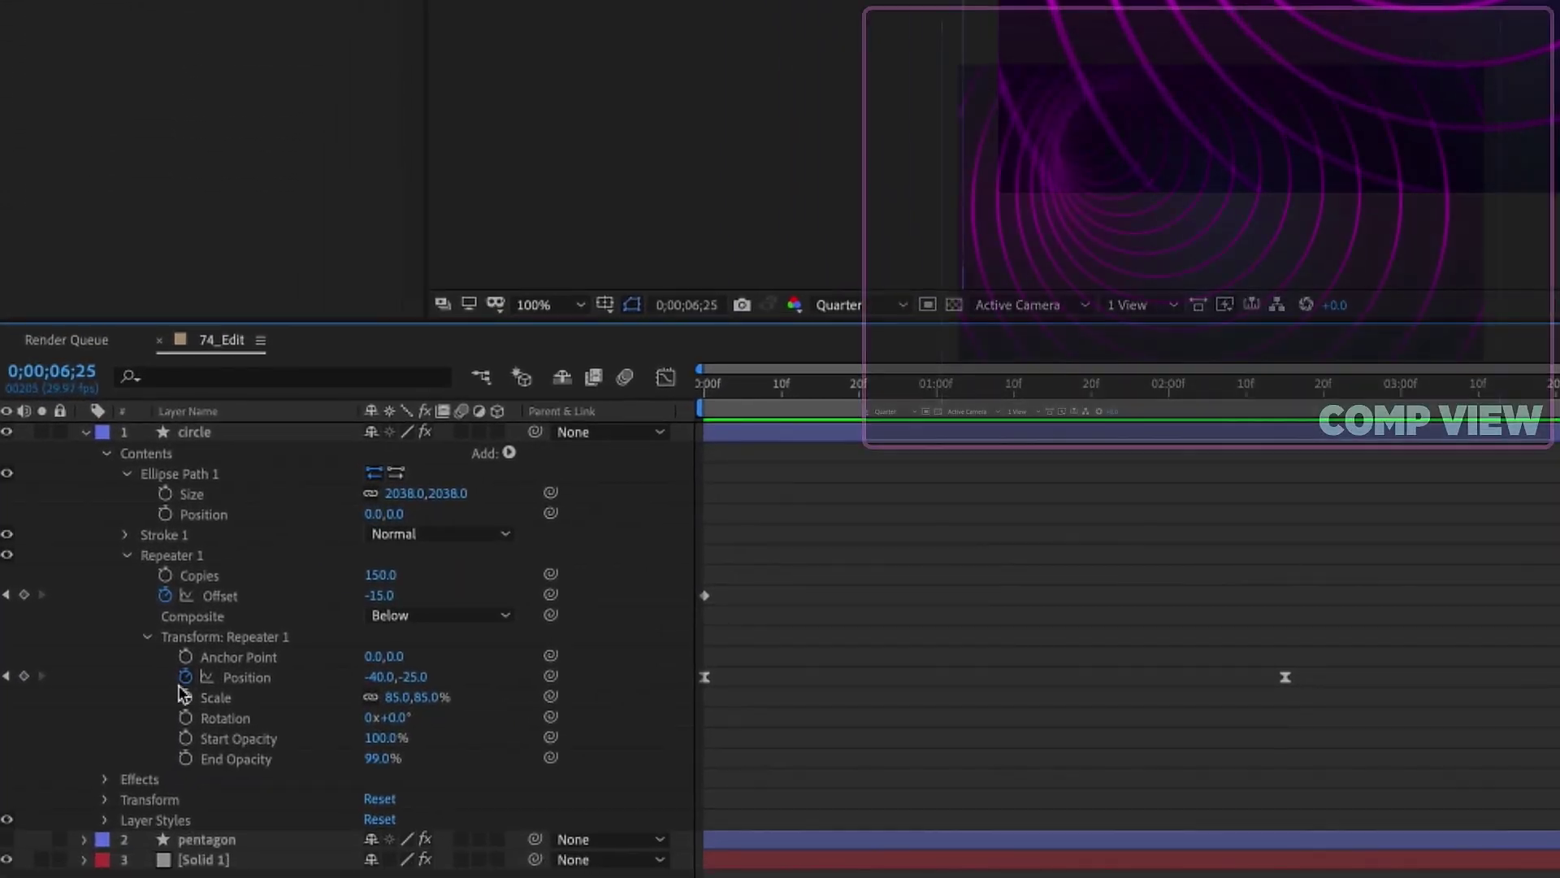
Step: Add a loopOut() expression to the repeater's Position
alt+click(168, 726)
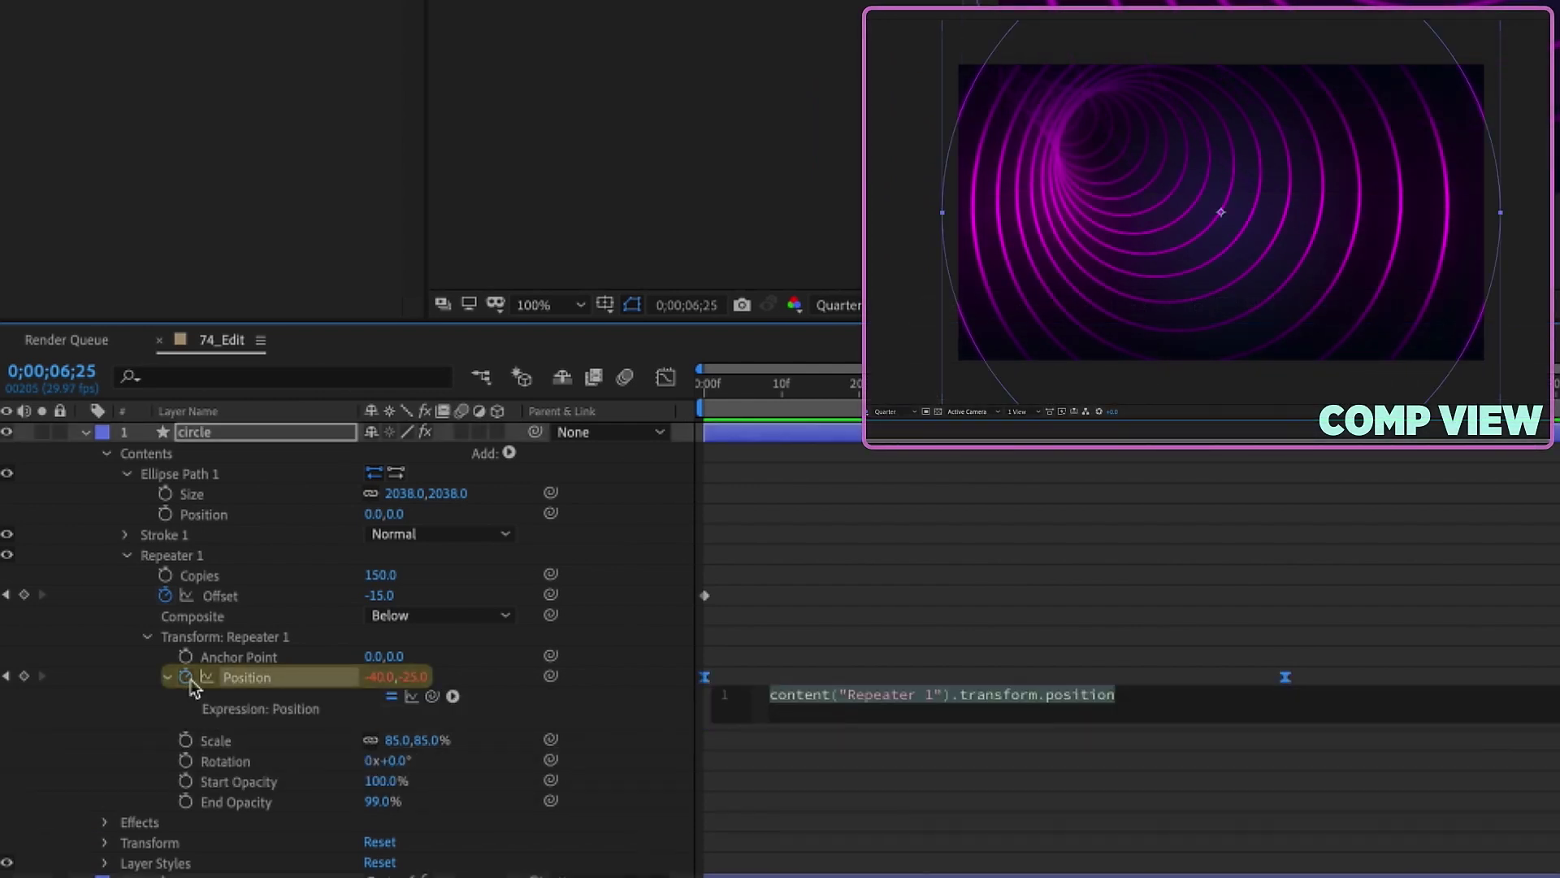
text(loopOut)
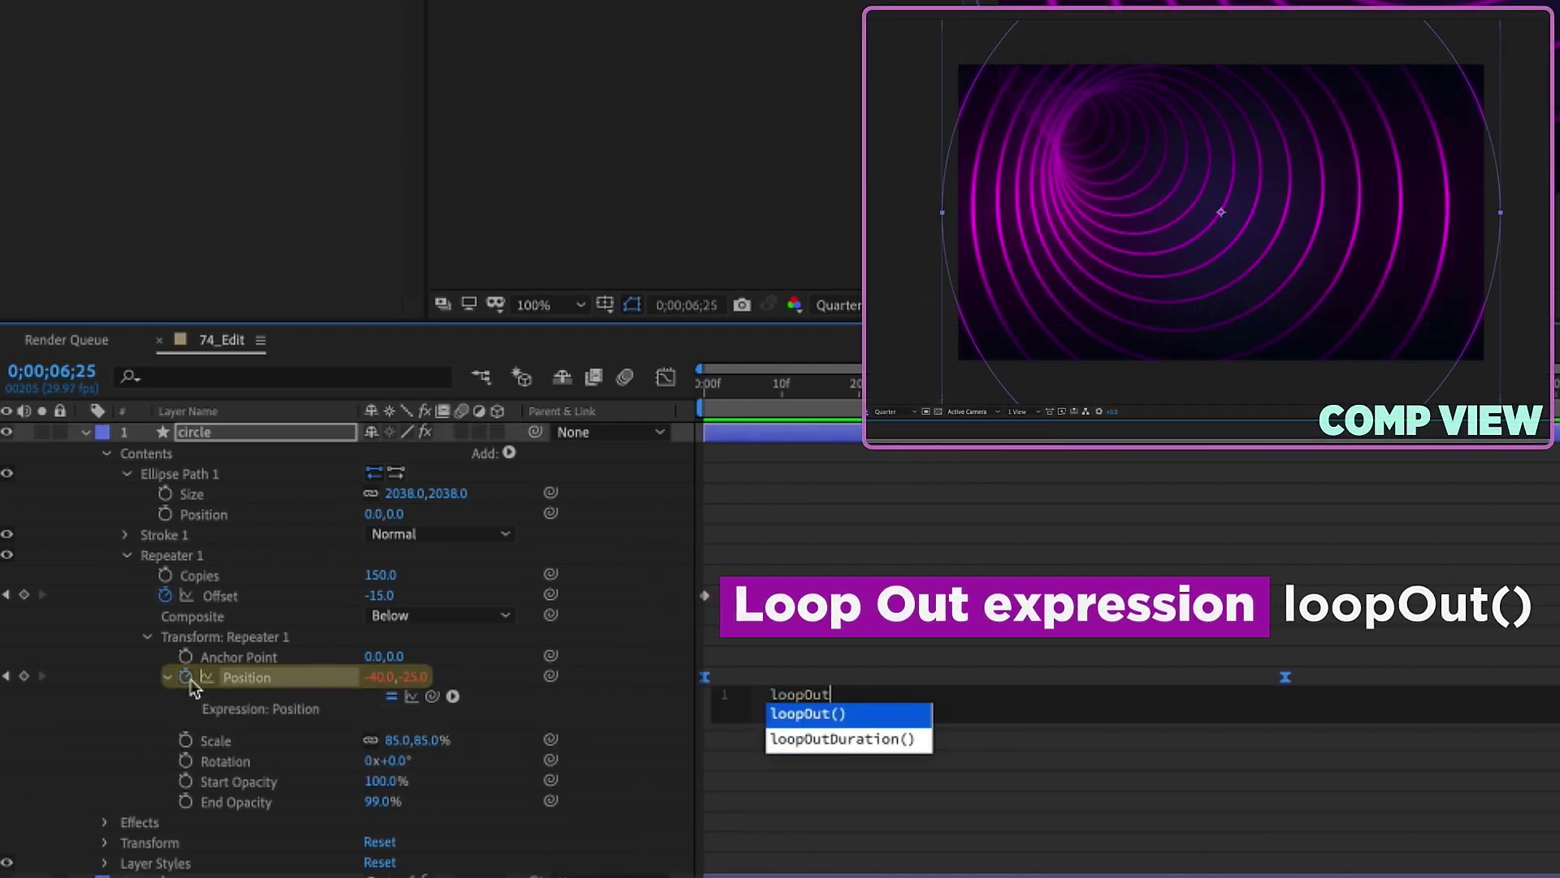
key(Return)
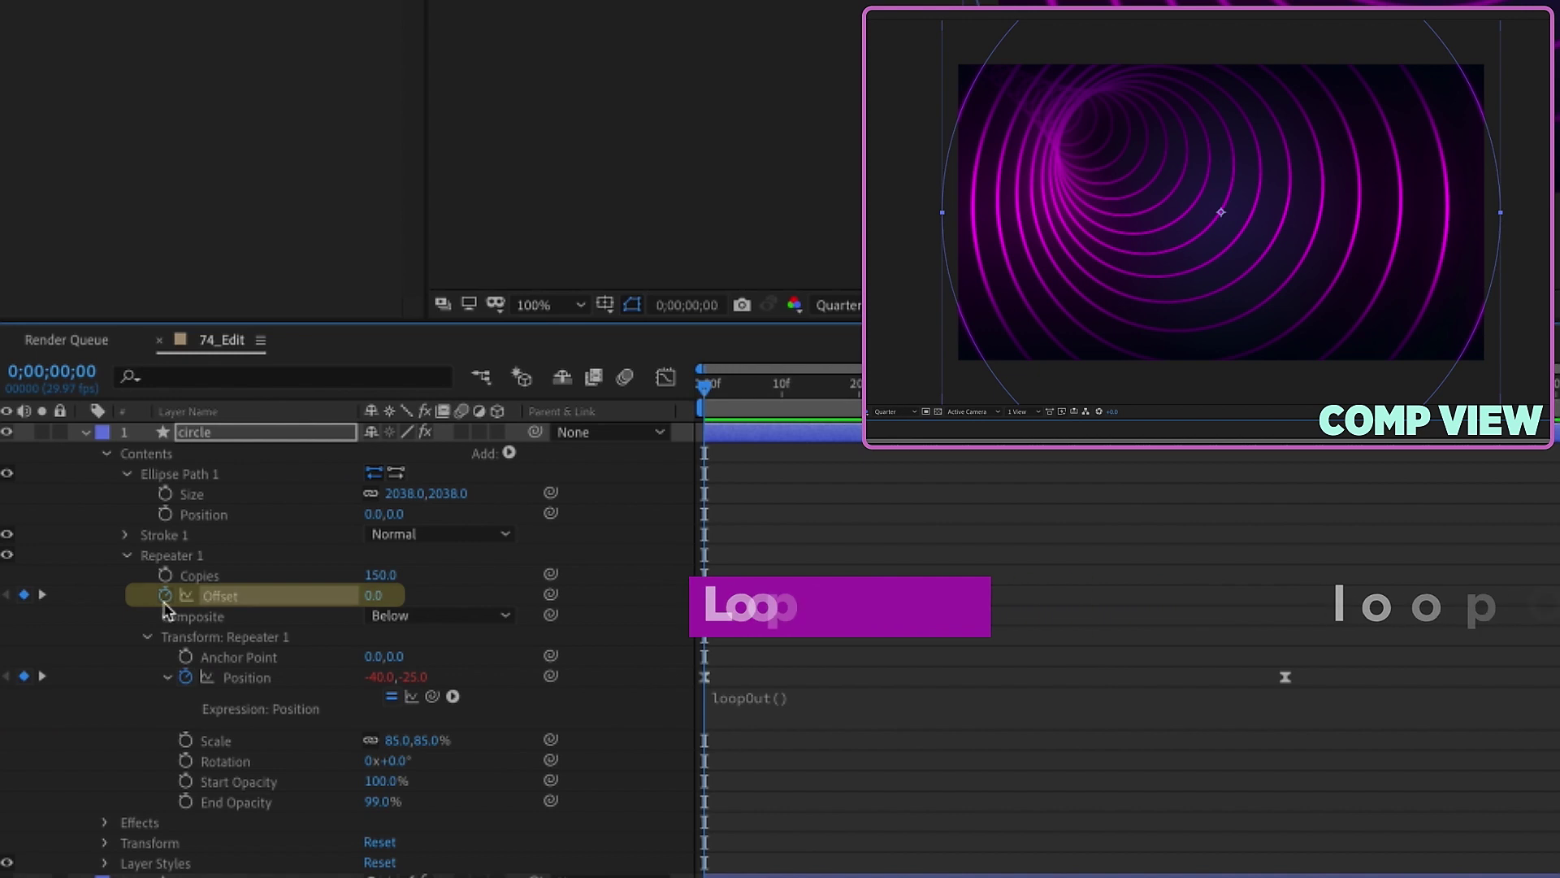
Step: Remove the repeater's Offset keyframes, give Offset the expression time*-2, and preview the animation
click(165, 599)
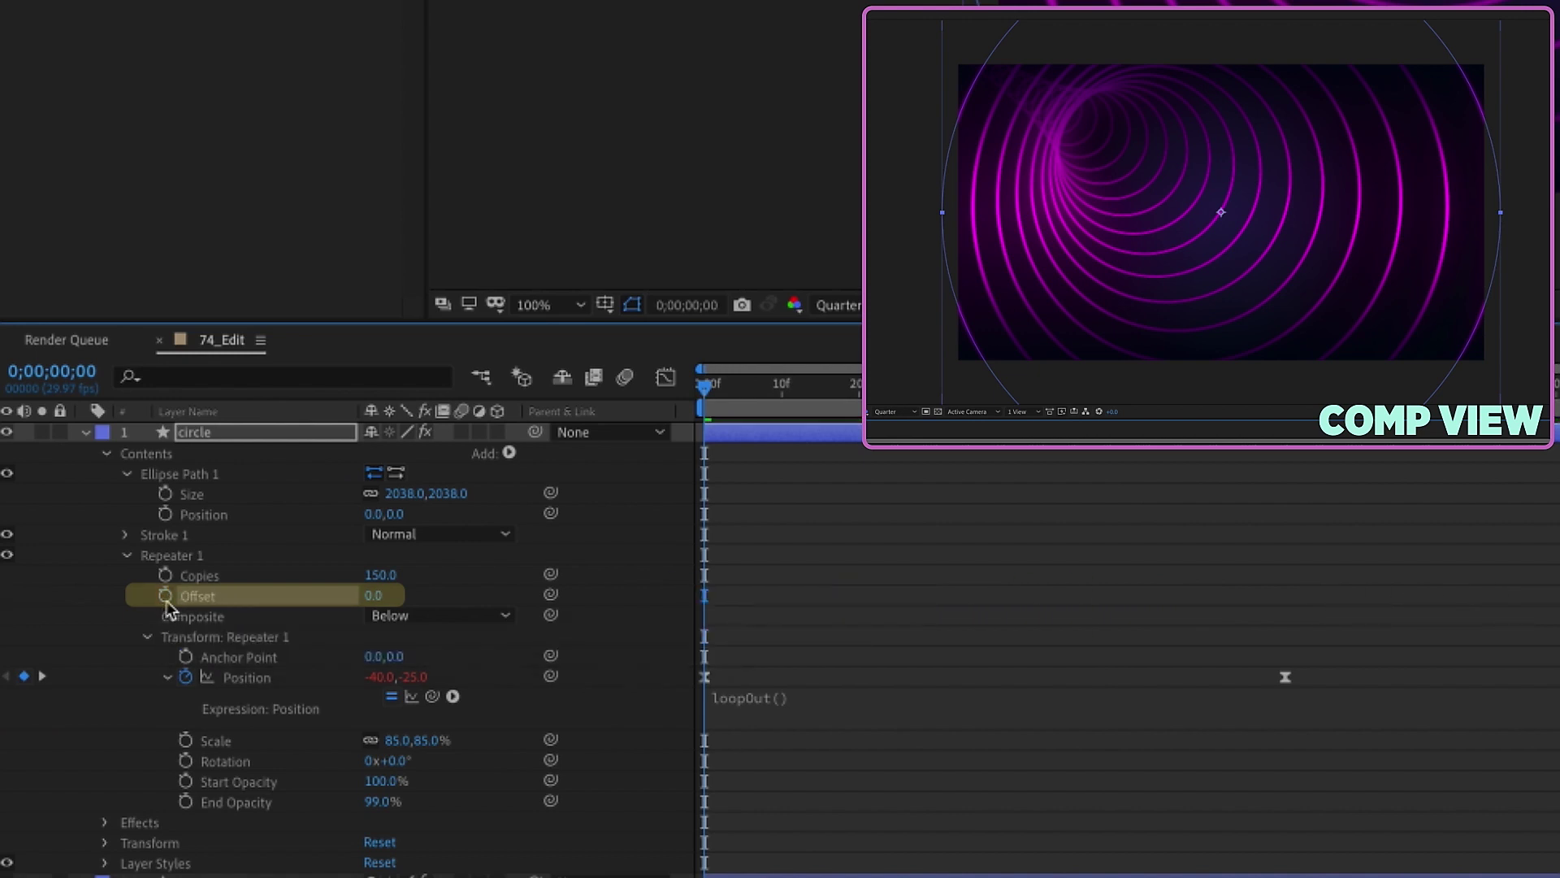
alt+click(167, 600)
text(time*)
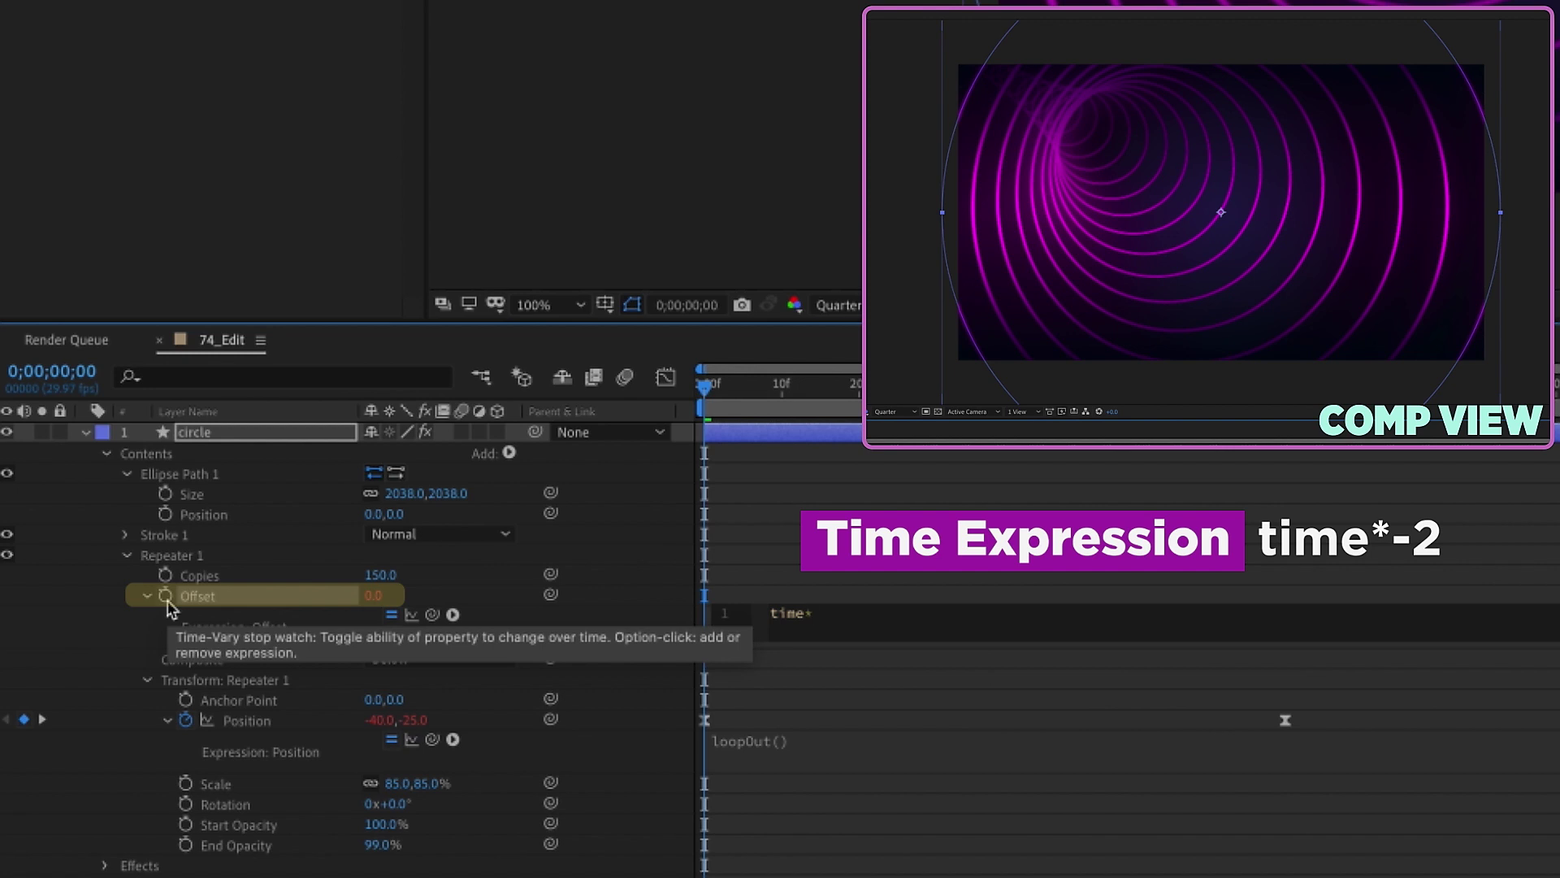
click(907, 538)
key(space)
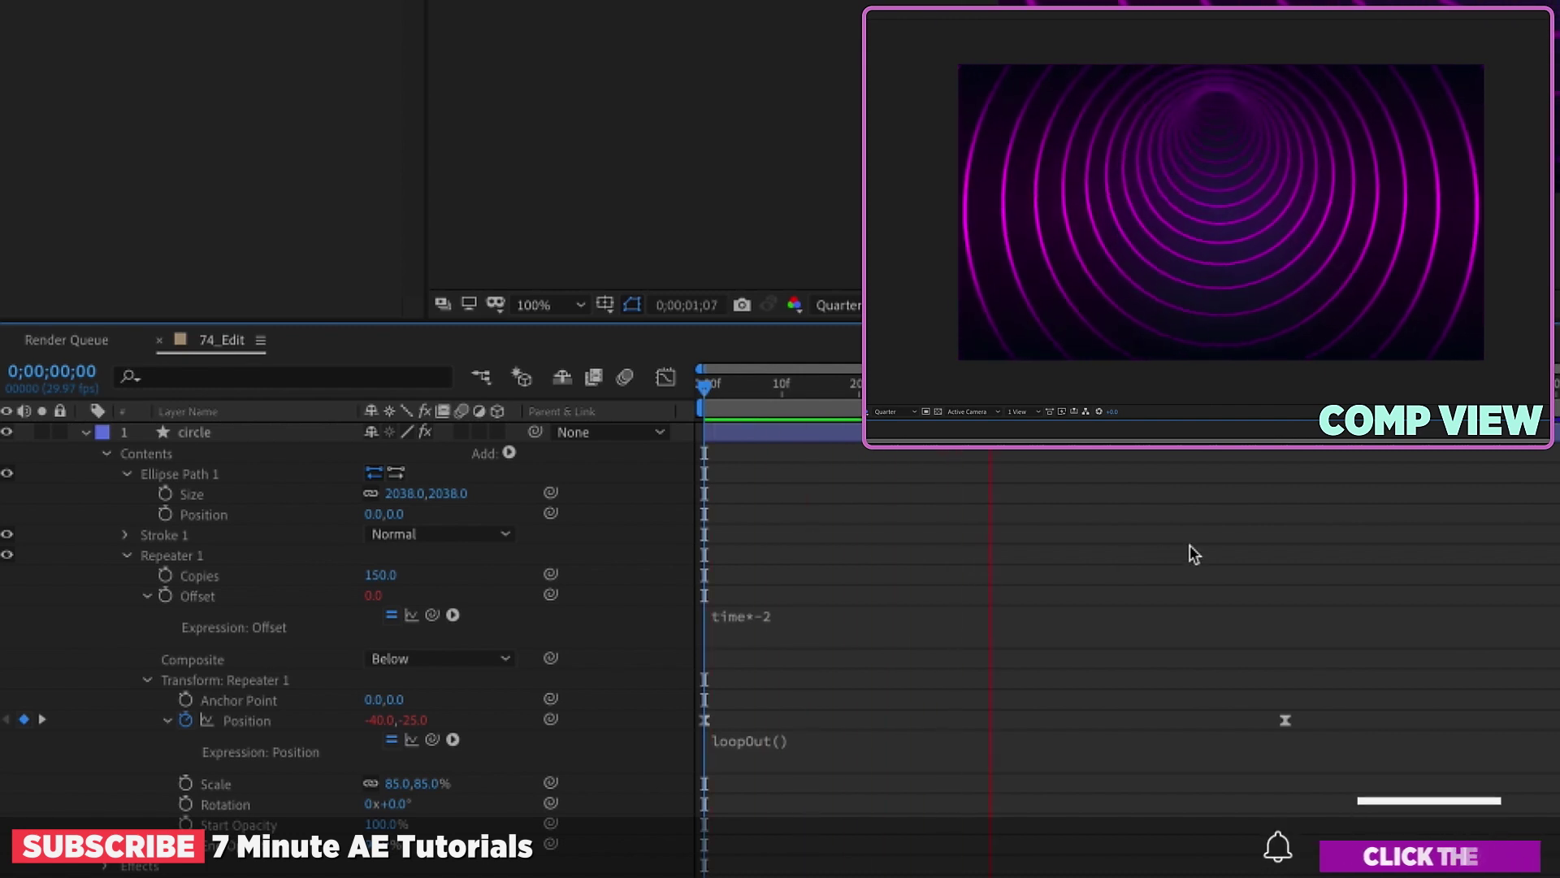
Step: Change the repeater's Offset expression to time-10*2 and preview the animation
click(744, 609)
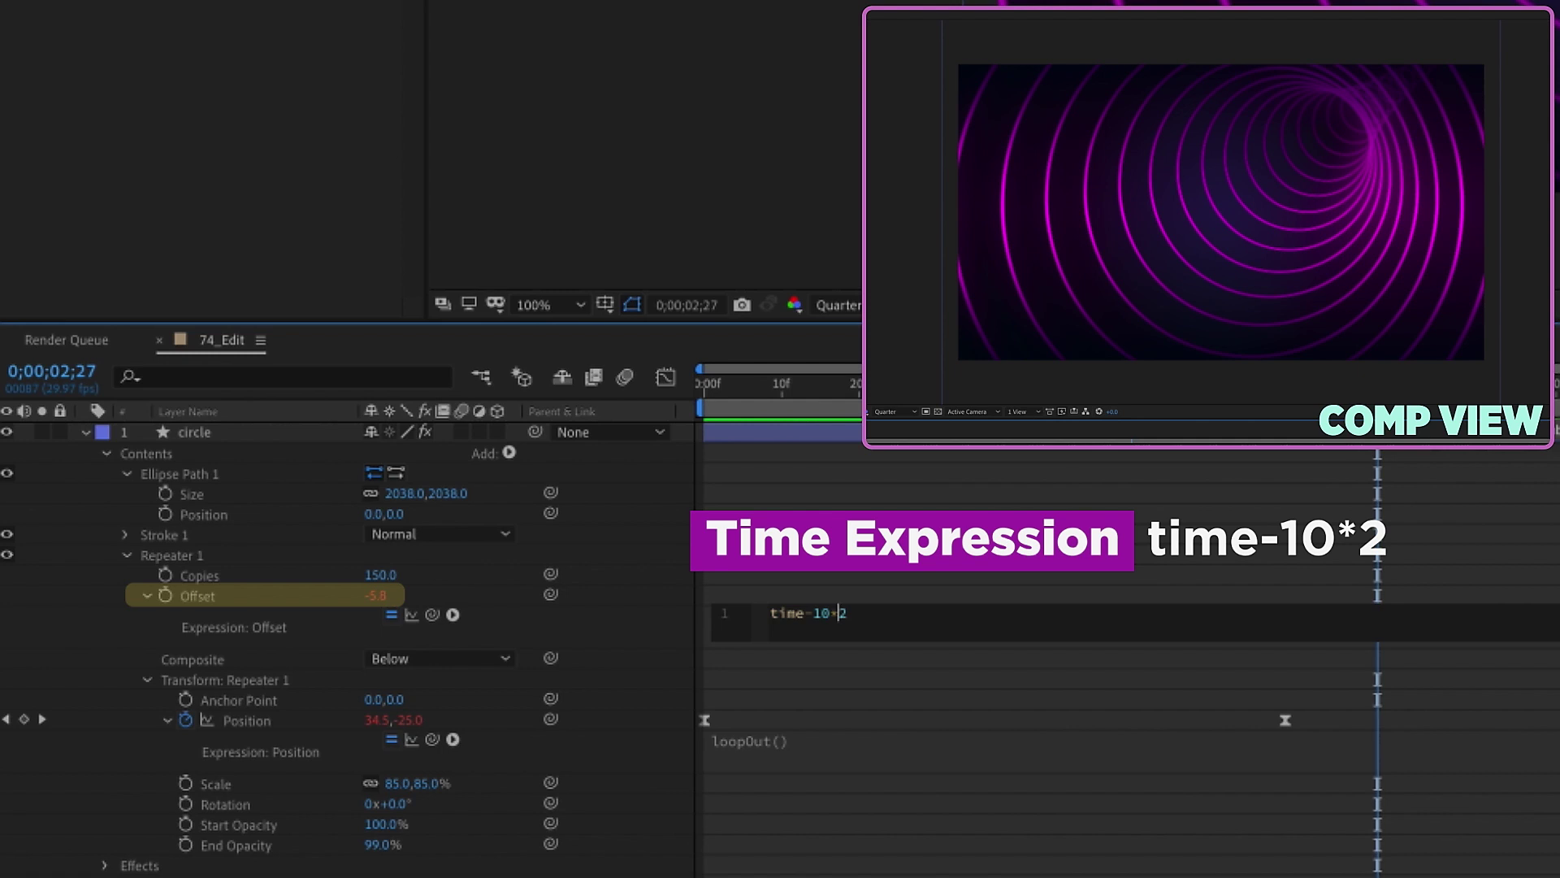
click(1111, 508)
key(space)
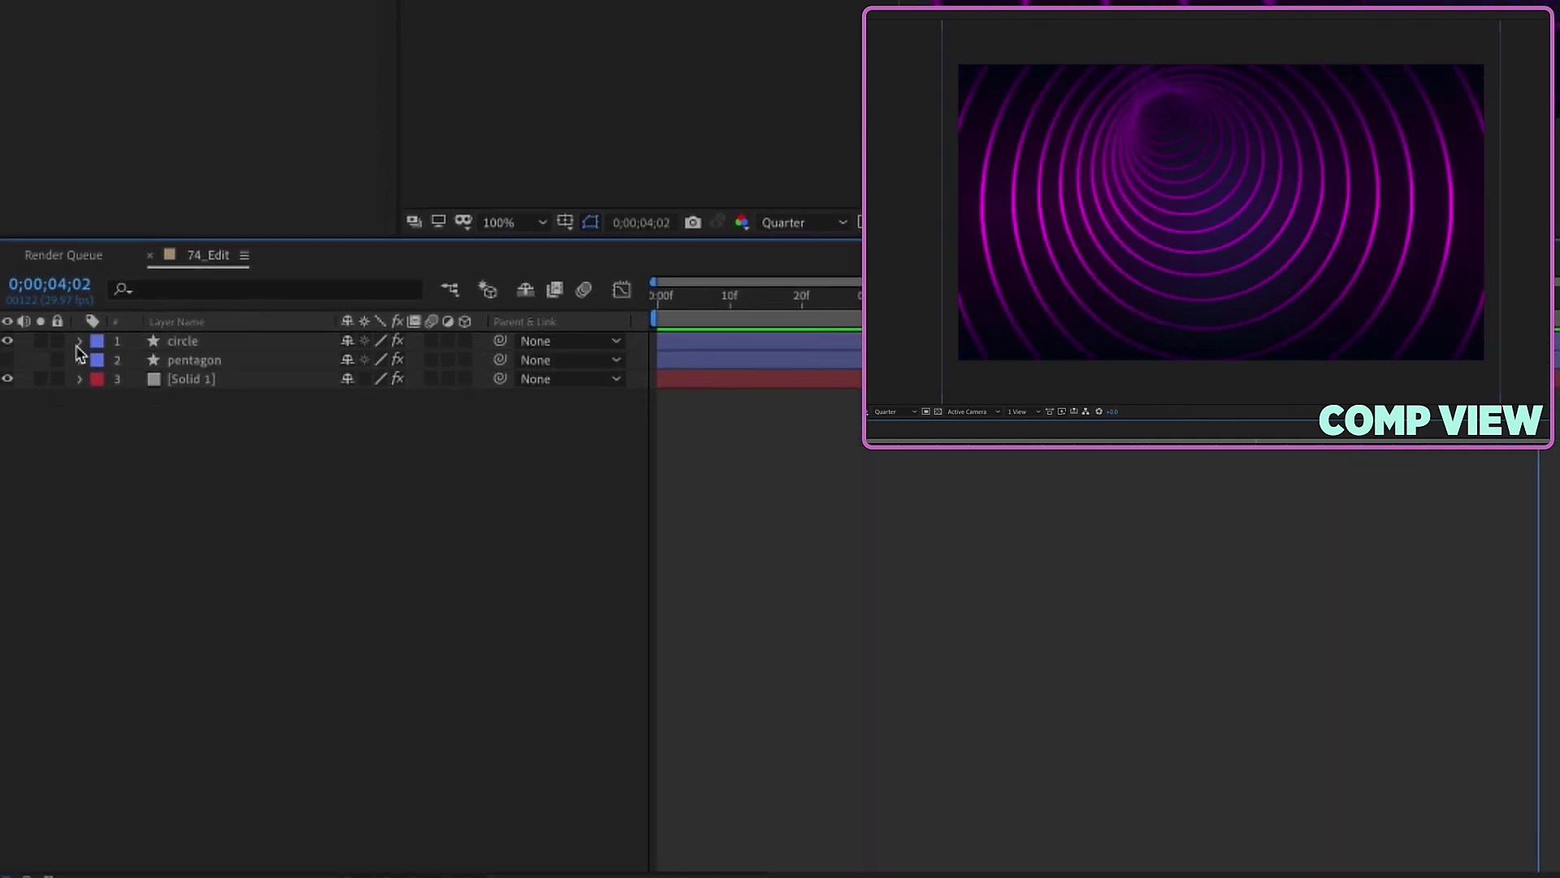
Step: Hide the circle layer and create a new empty shape layer
click(7, 340)
right_click(130, 518)
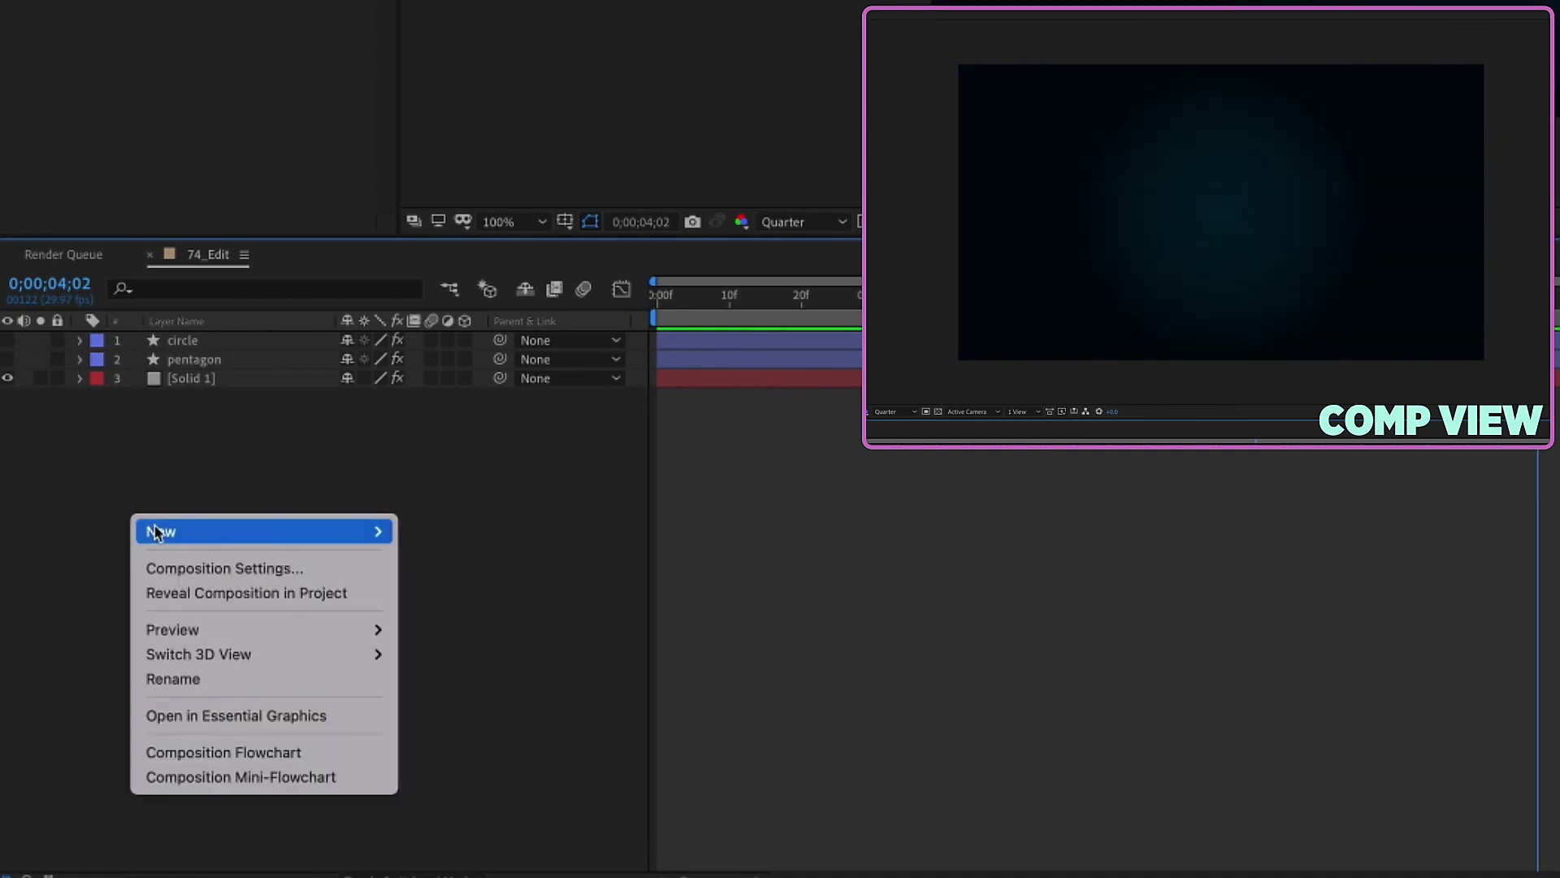
mouse_move(155, 531)
click(543, 690)
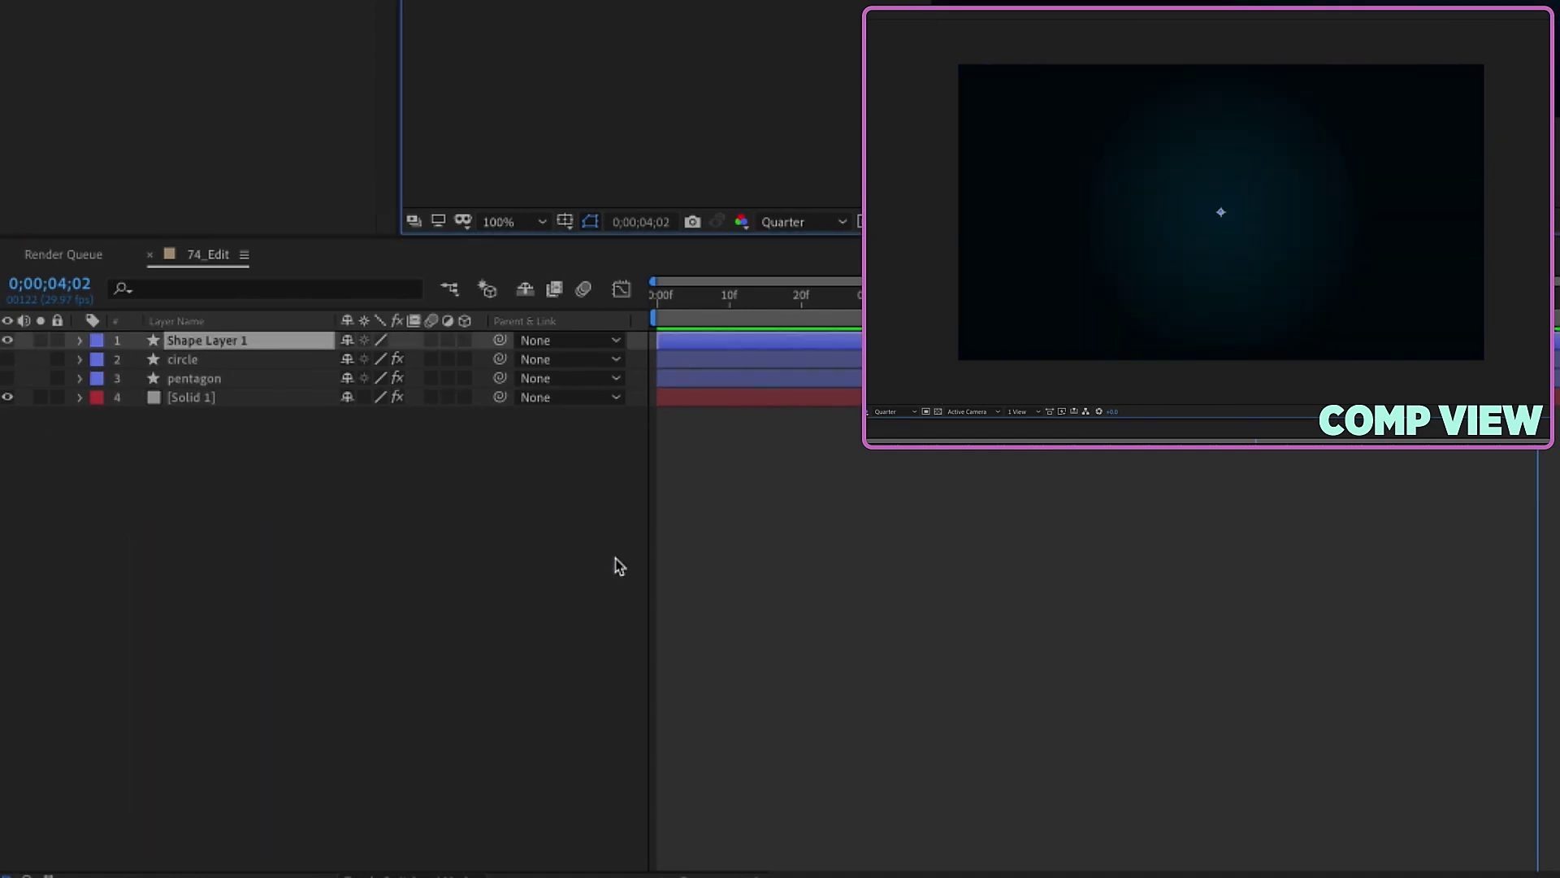
Step: Rename the new shape layer as square and expand its properties
key(Return)
text(square)
key(Return)
click(81, 340)
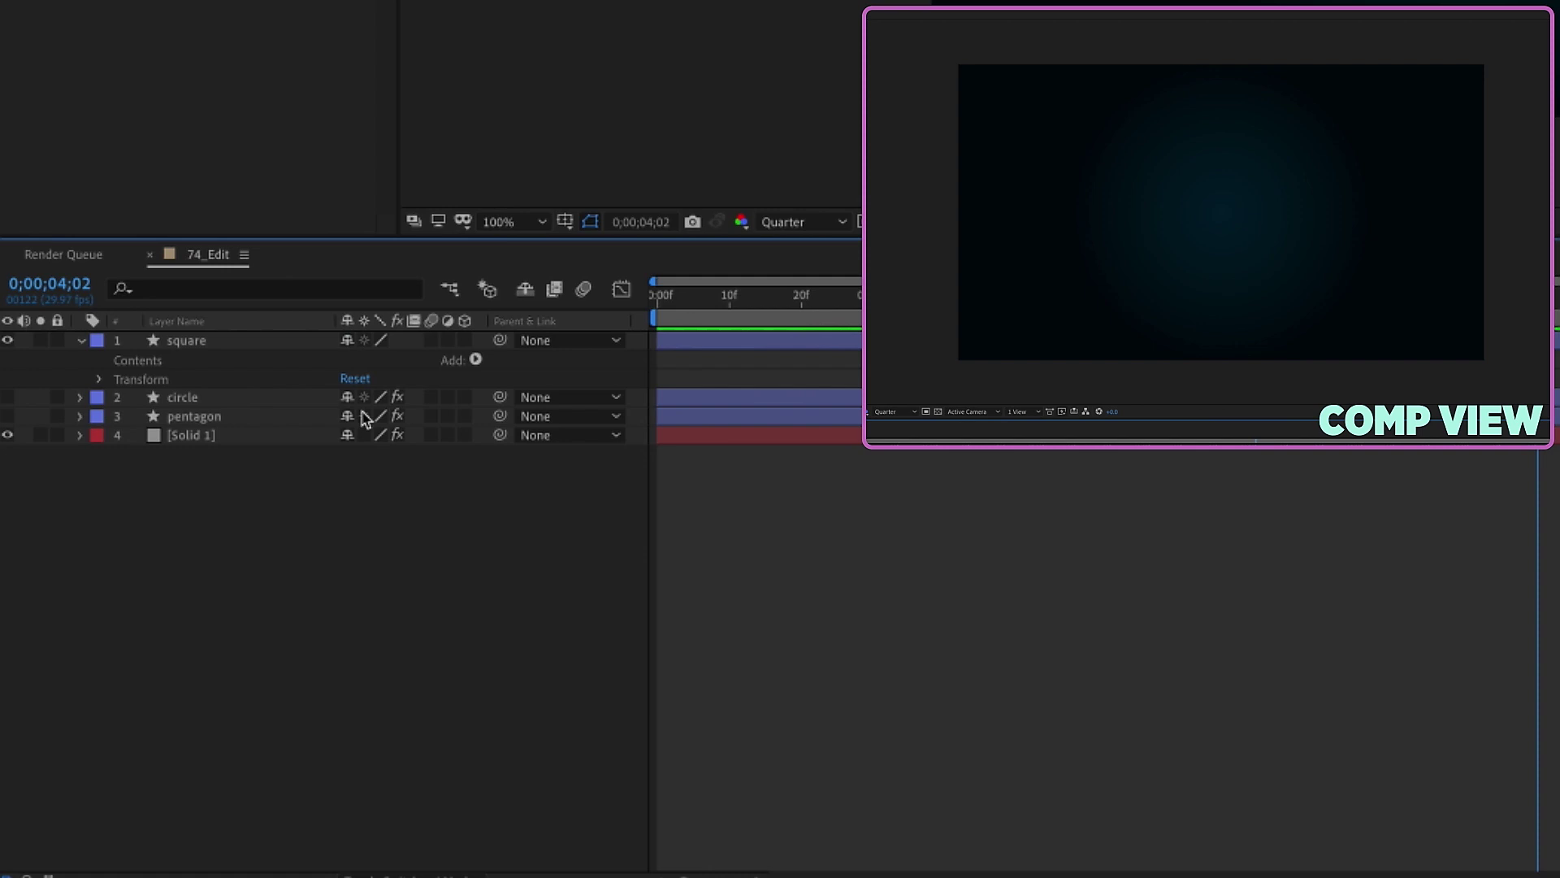
Step: Add a rectangle path and a stroke to the square layer
click(475, 360)
click(546, 429)
click(478, 360)
click(541, 552)
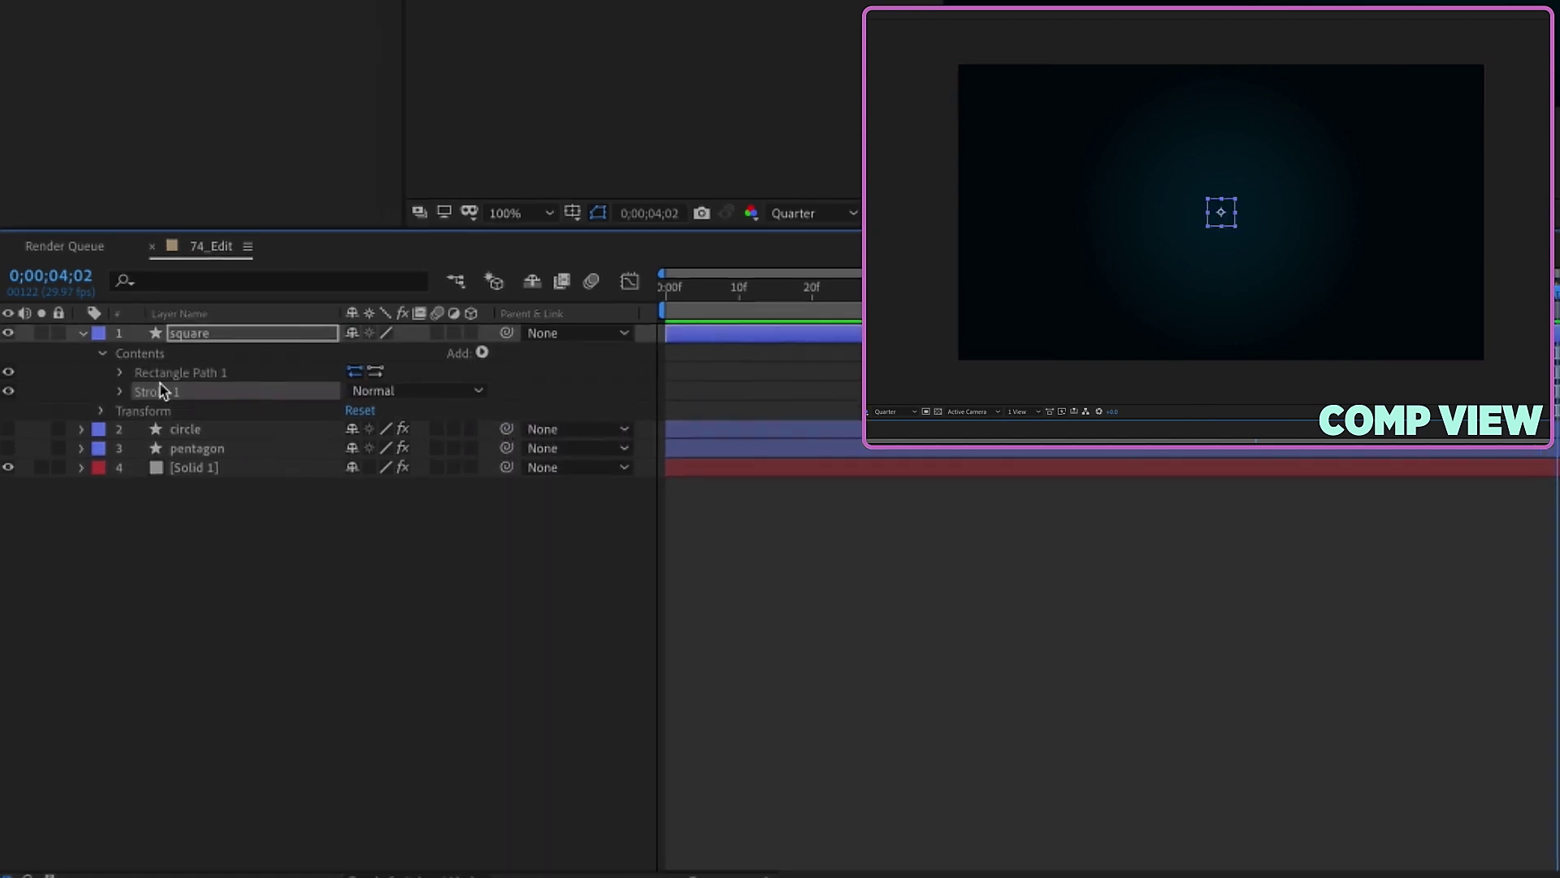
Step: Set the rectangle path's Size to 1500 by 1500
click(118, 378)
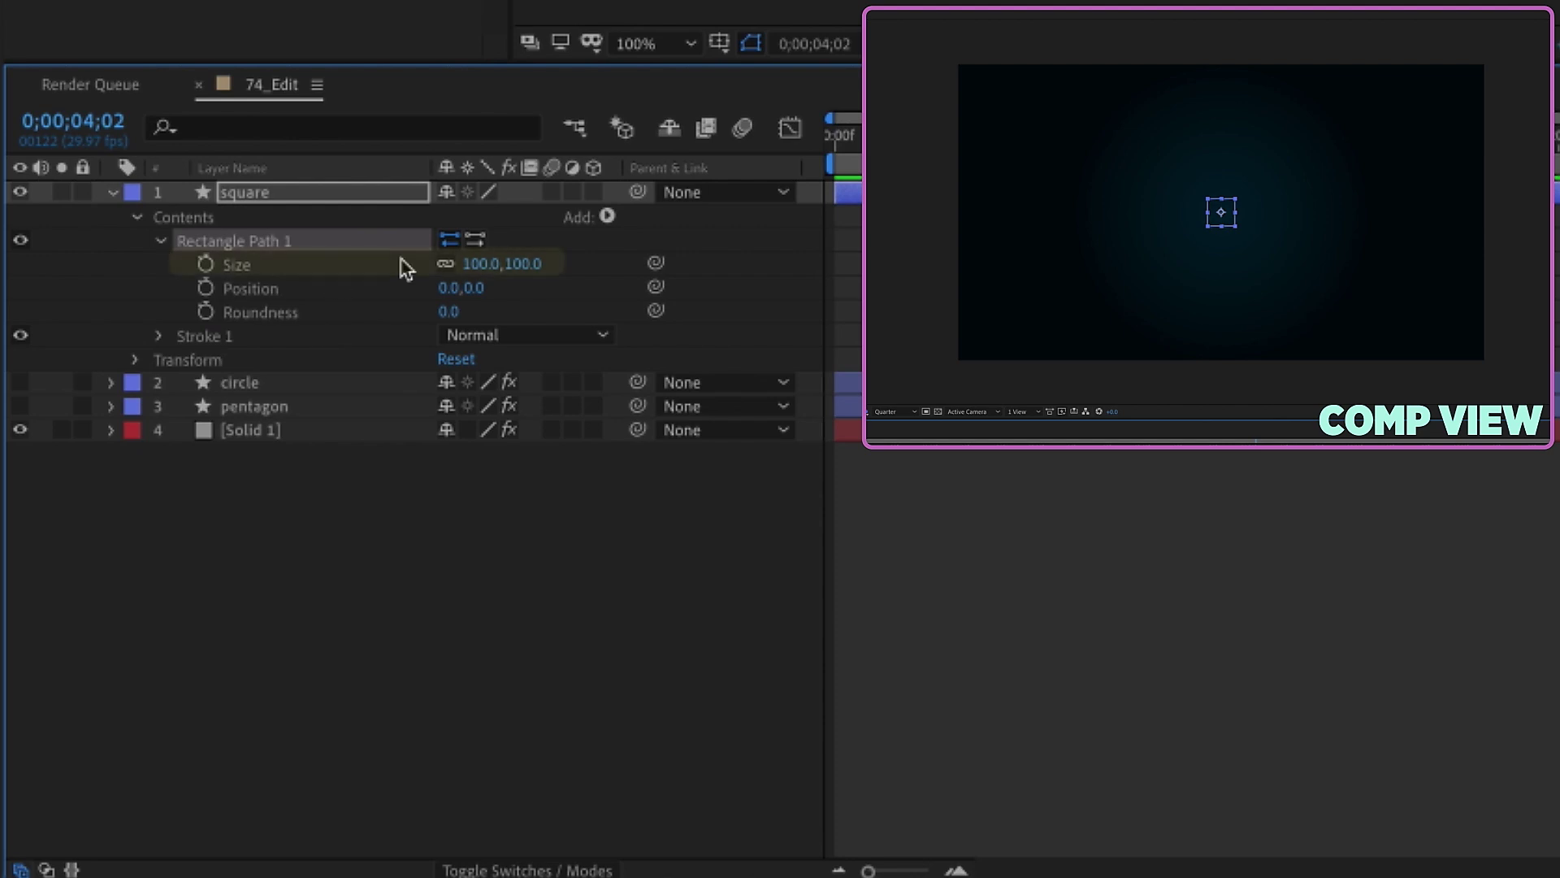
click(405, 268)
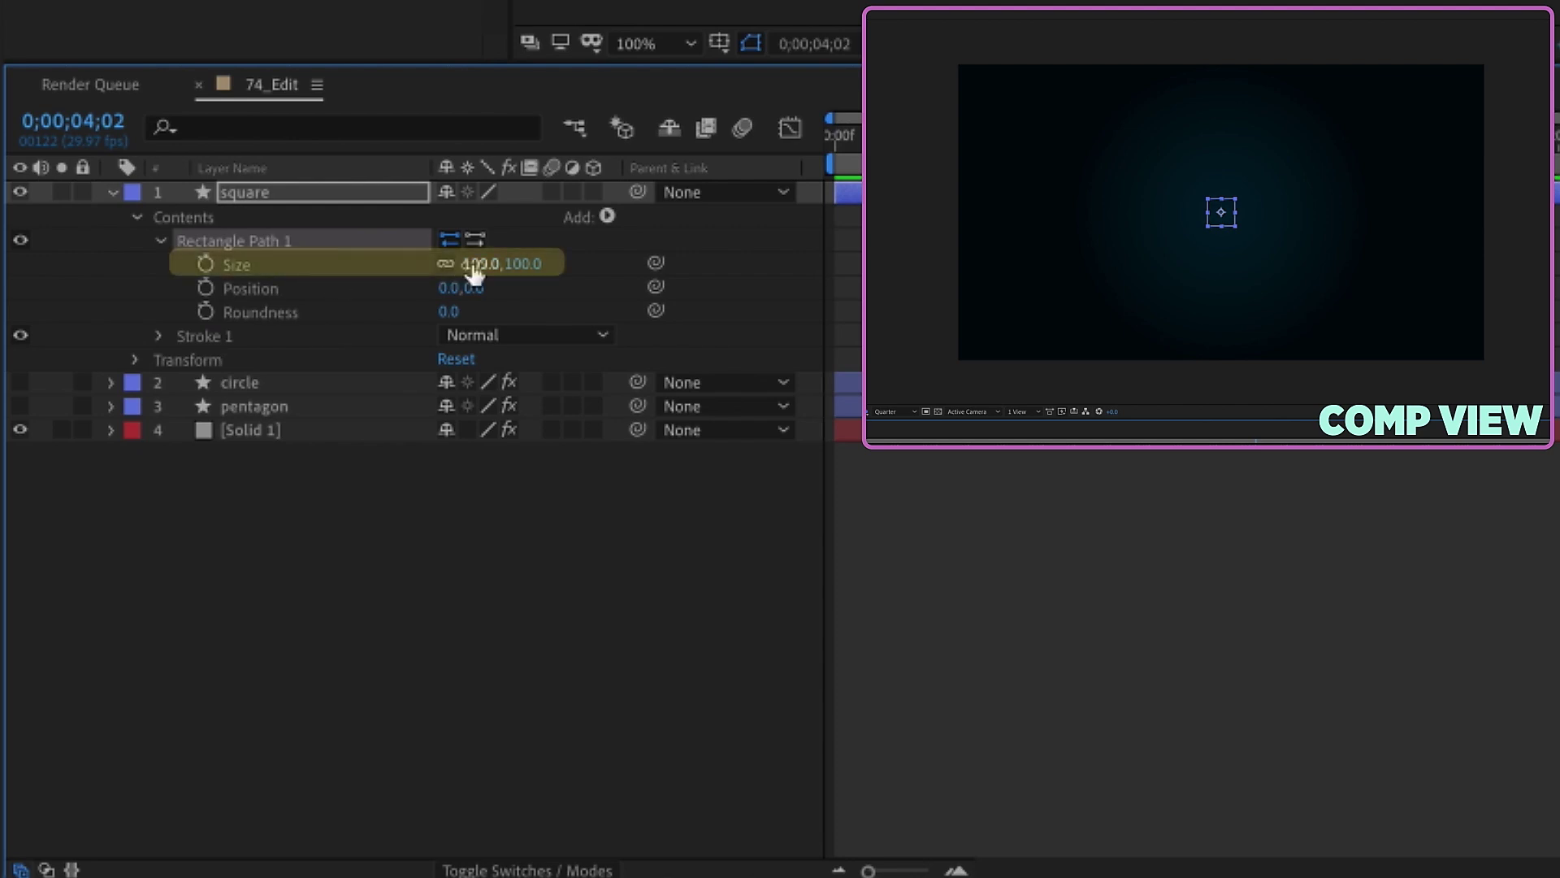
text(1500)
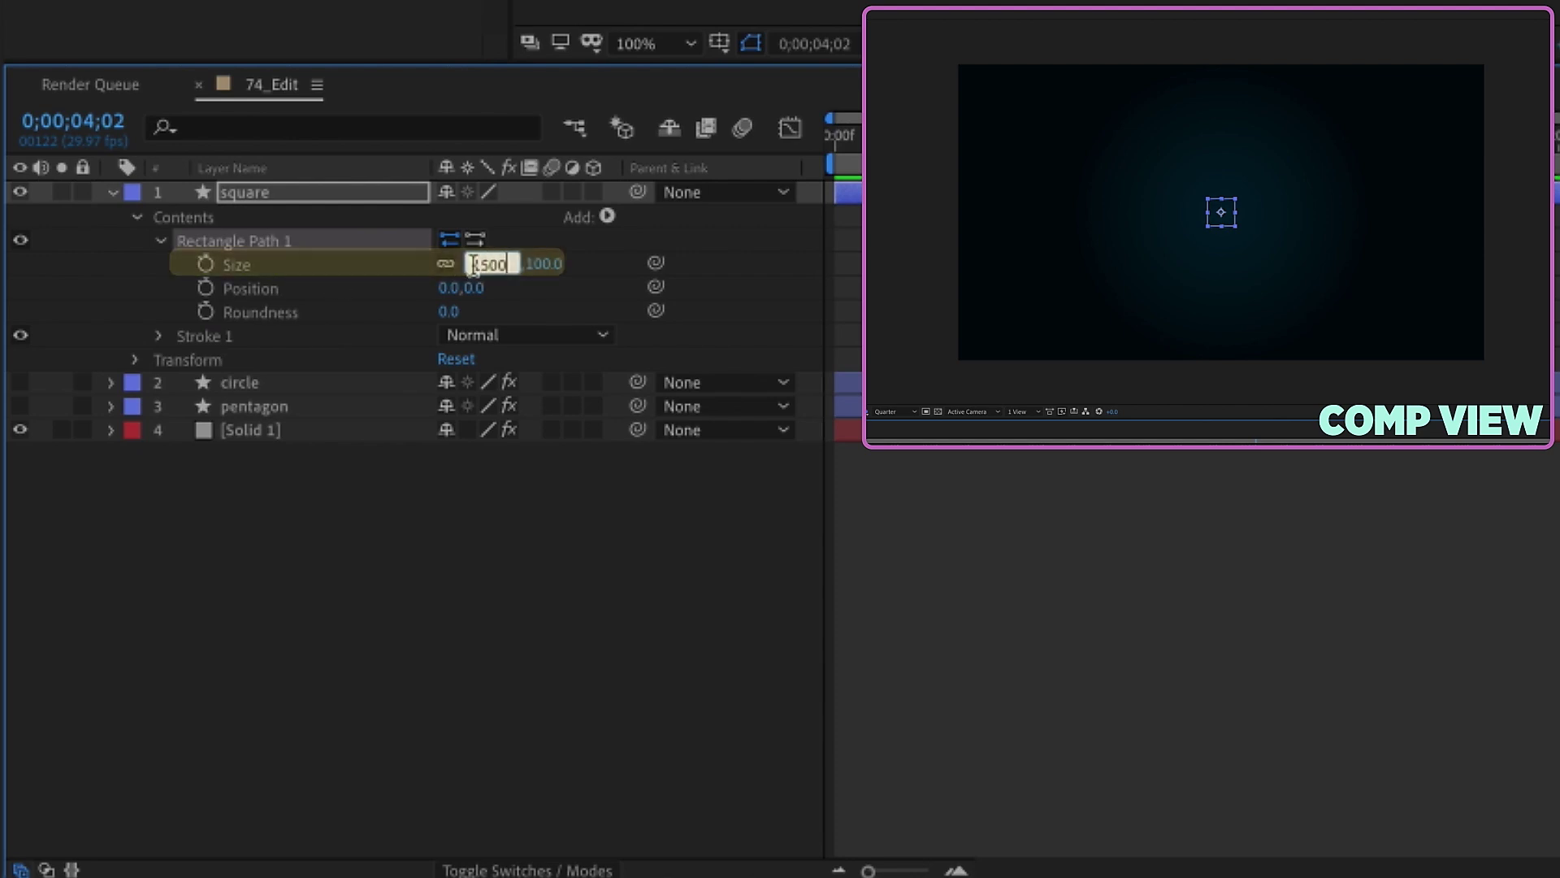
key(Return)
Step: Set the square's Stroke Width to 50 and reduce the rectangle path's Size to 992 by 992
click(159, 335)
click(476, 435)
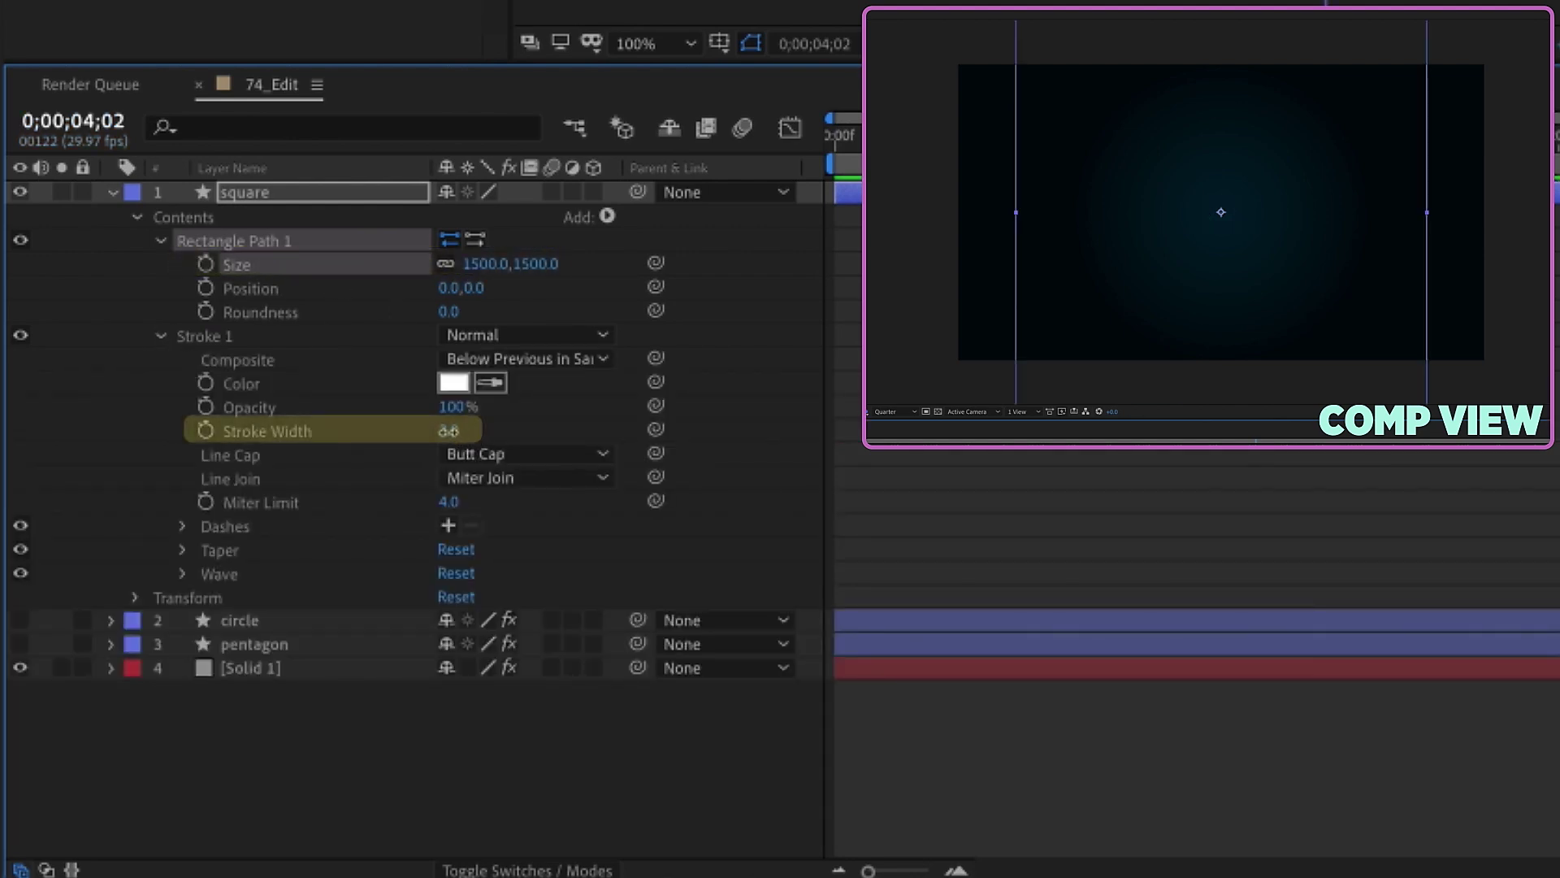
text(50)
key(Return)
drag(479, 265, 0, 276)
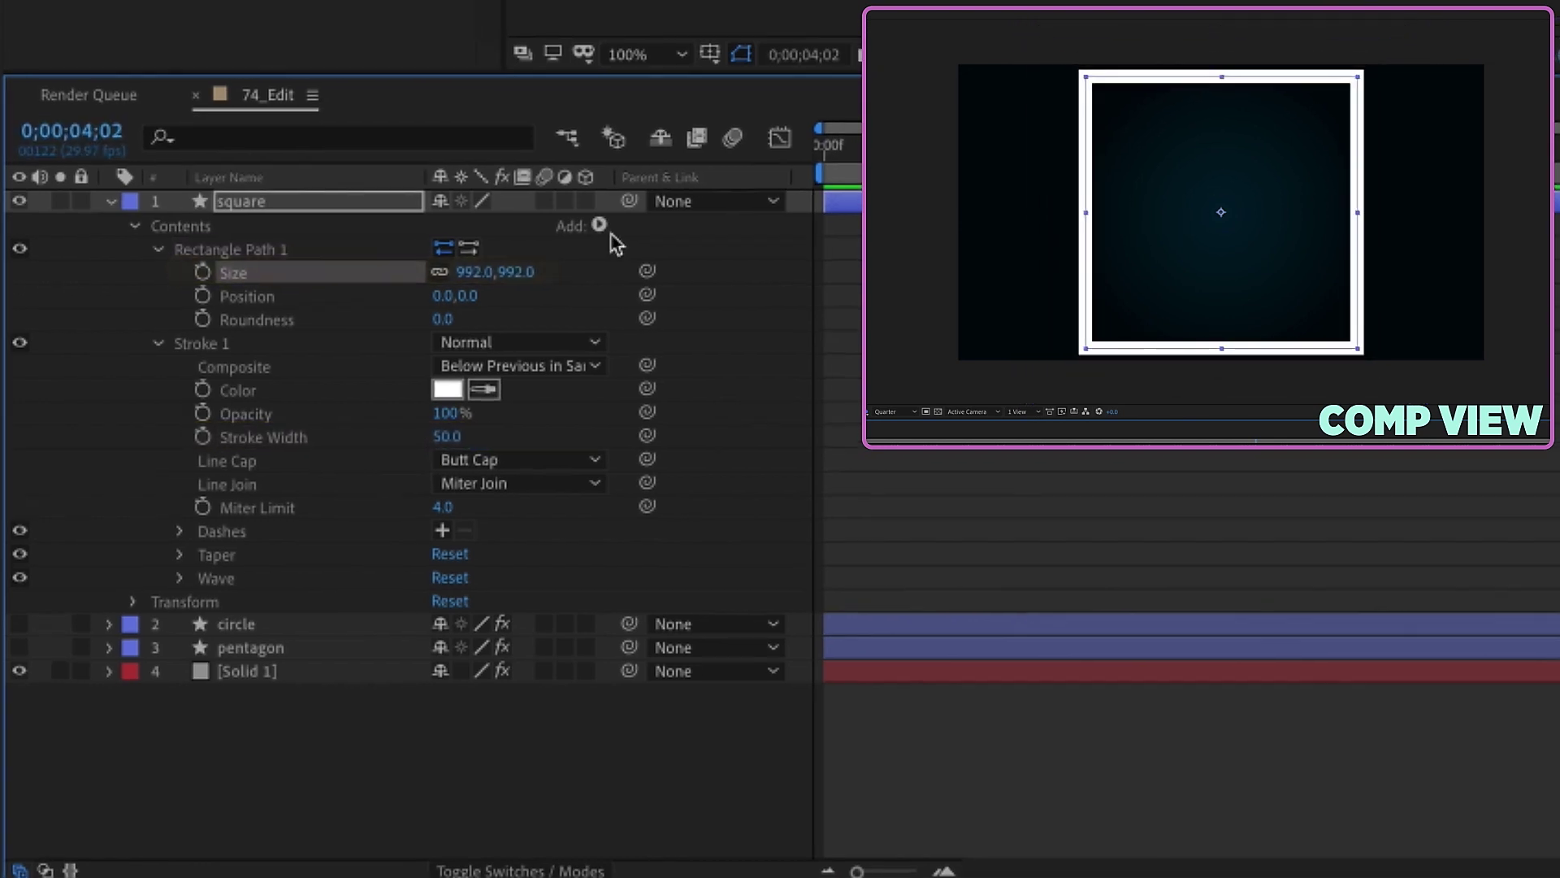
Step: Add a Repeater to the square layer and expand the repeater's transform properties
click(608, 217)
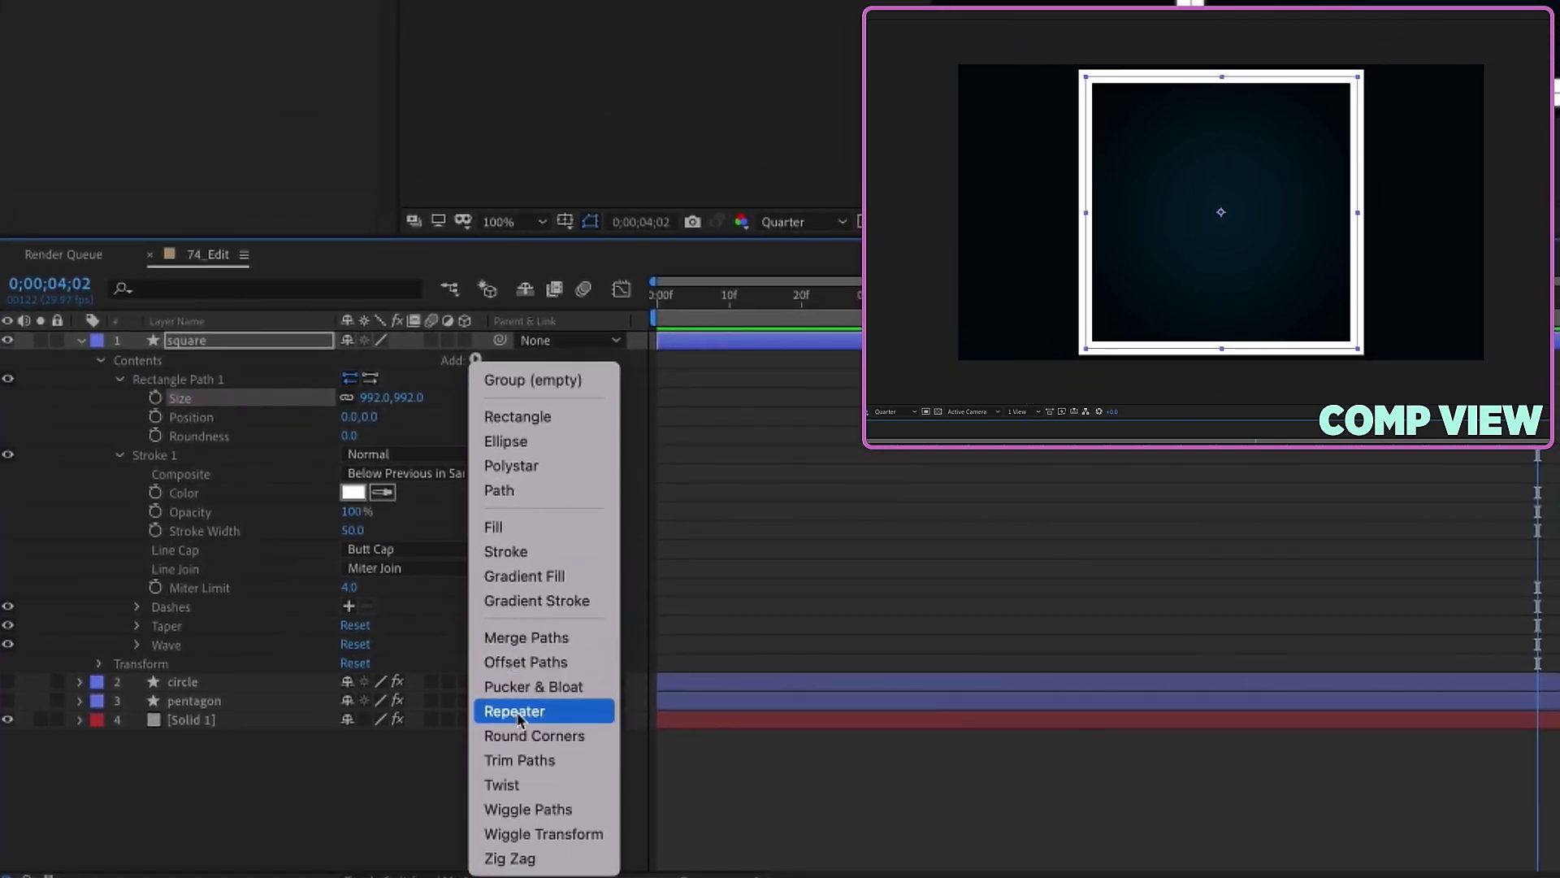
click(517, 711)
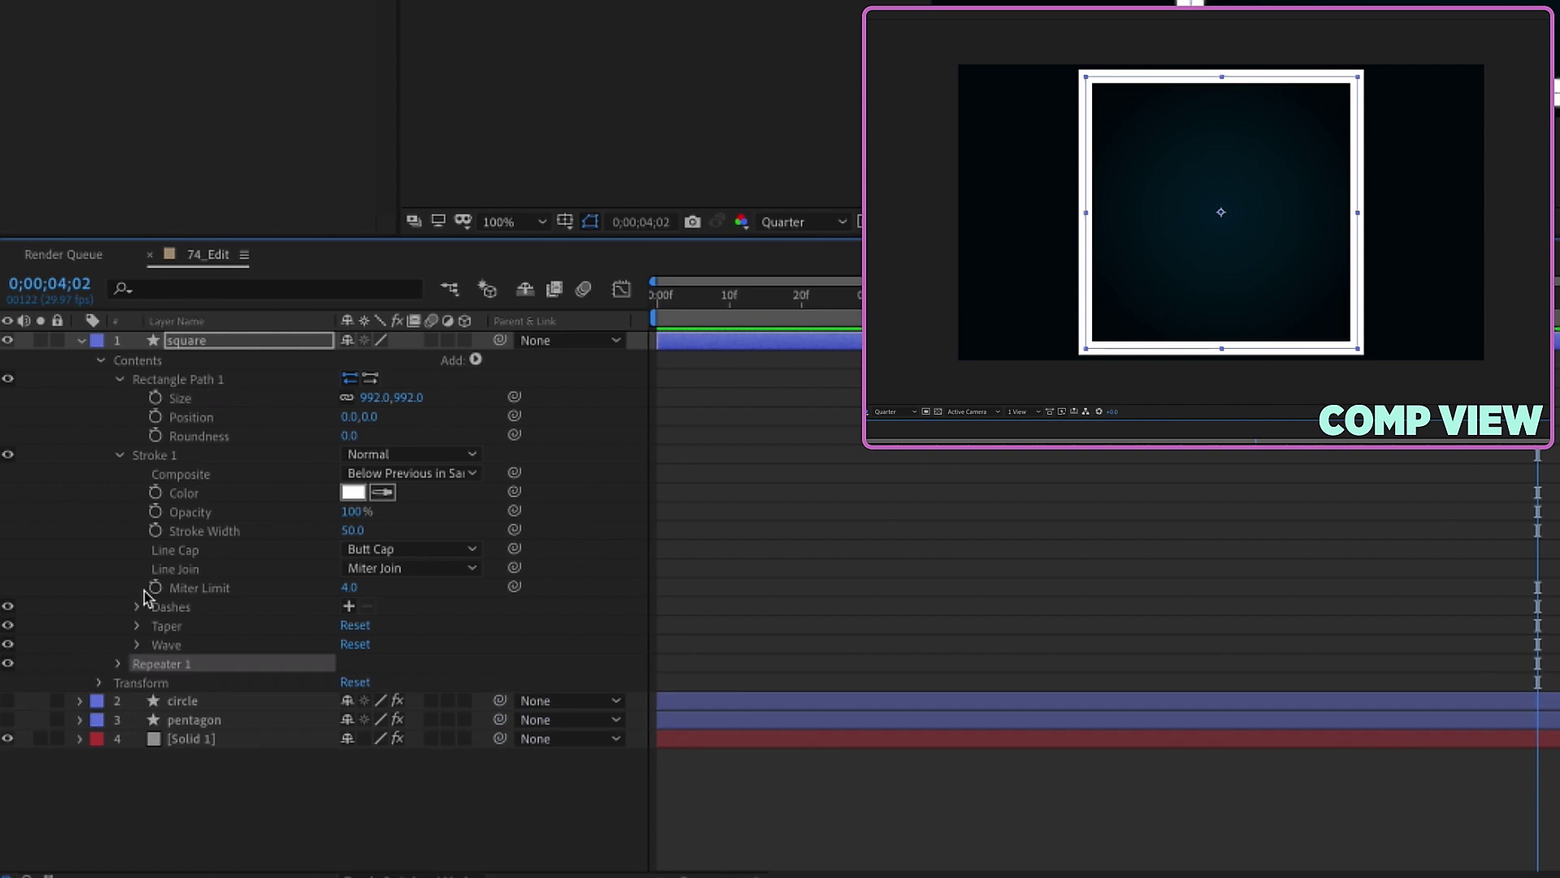
click(120, 379)
click(121, 455)
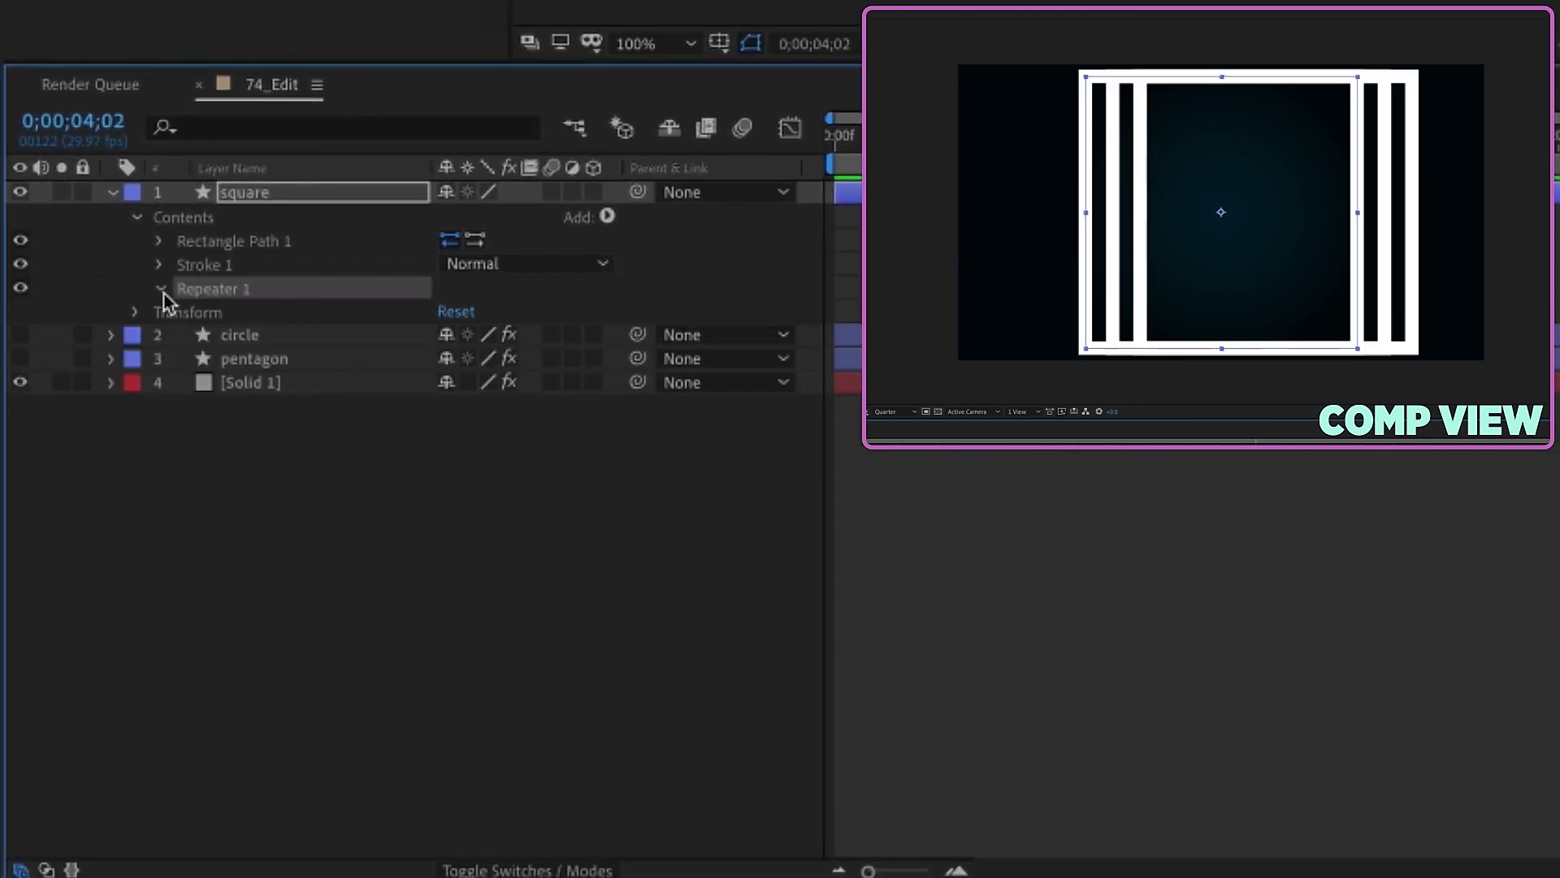
click(162, 290)
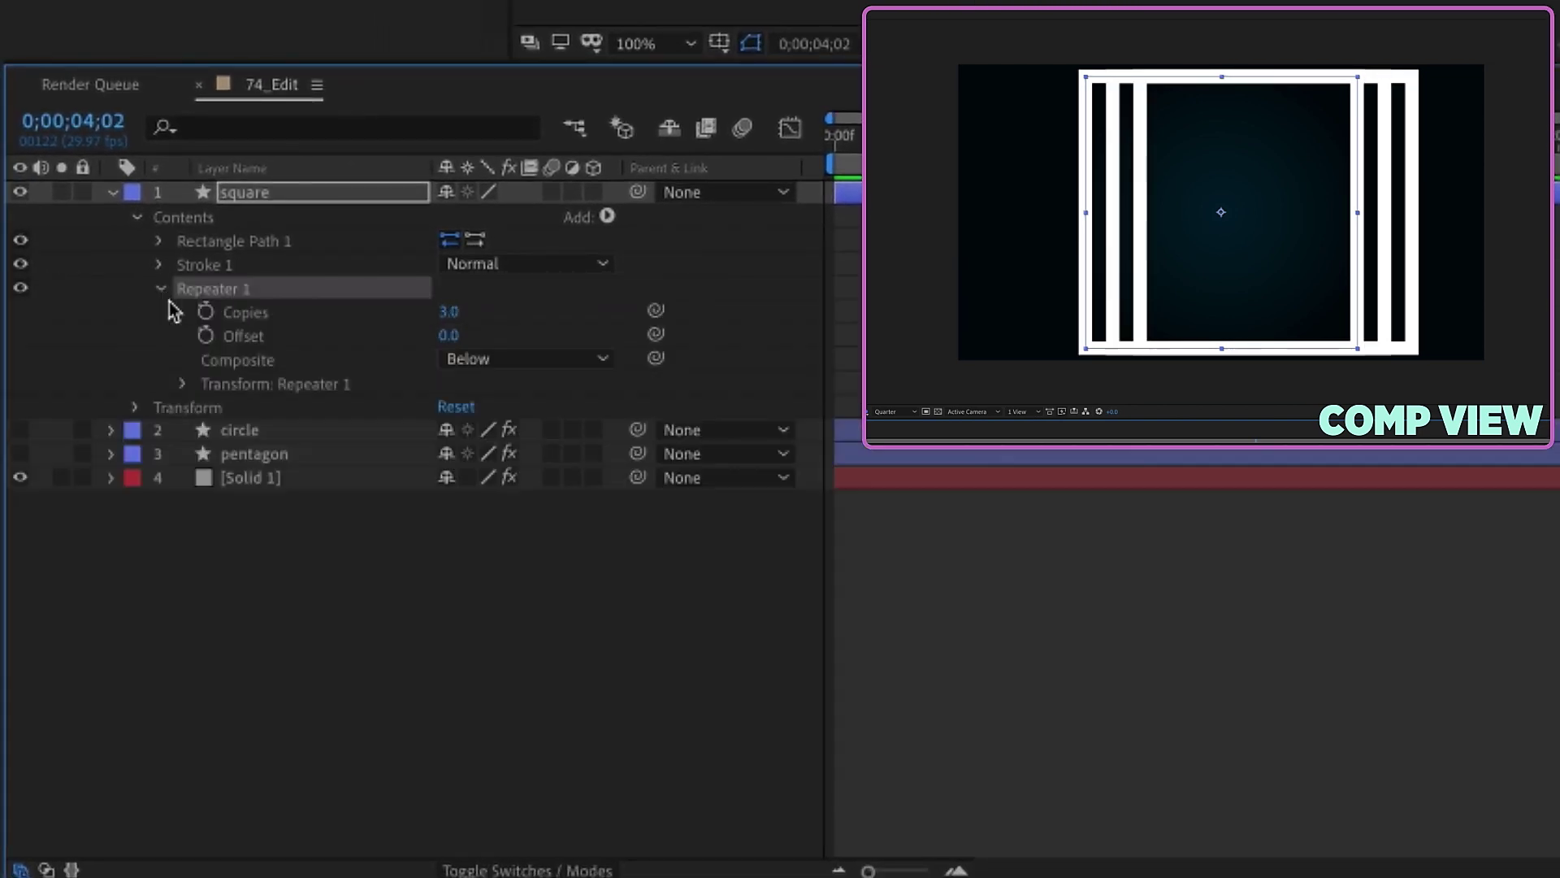
click(183, 384)
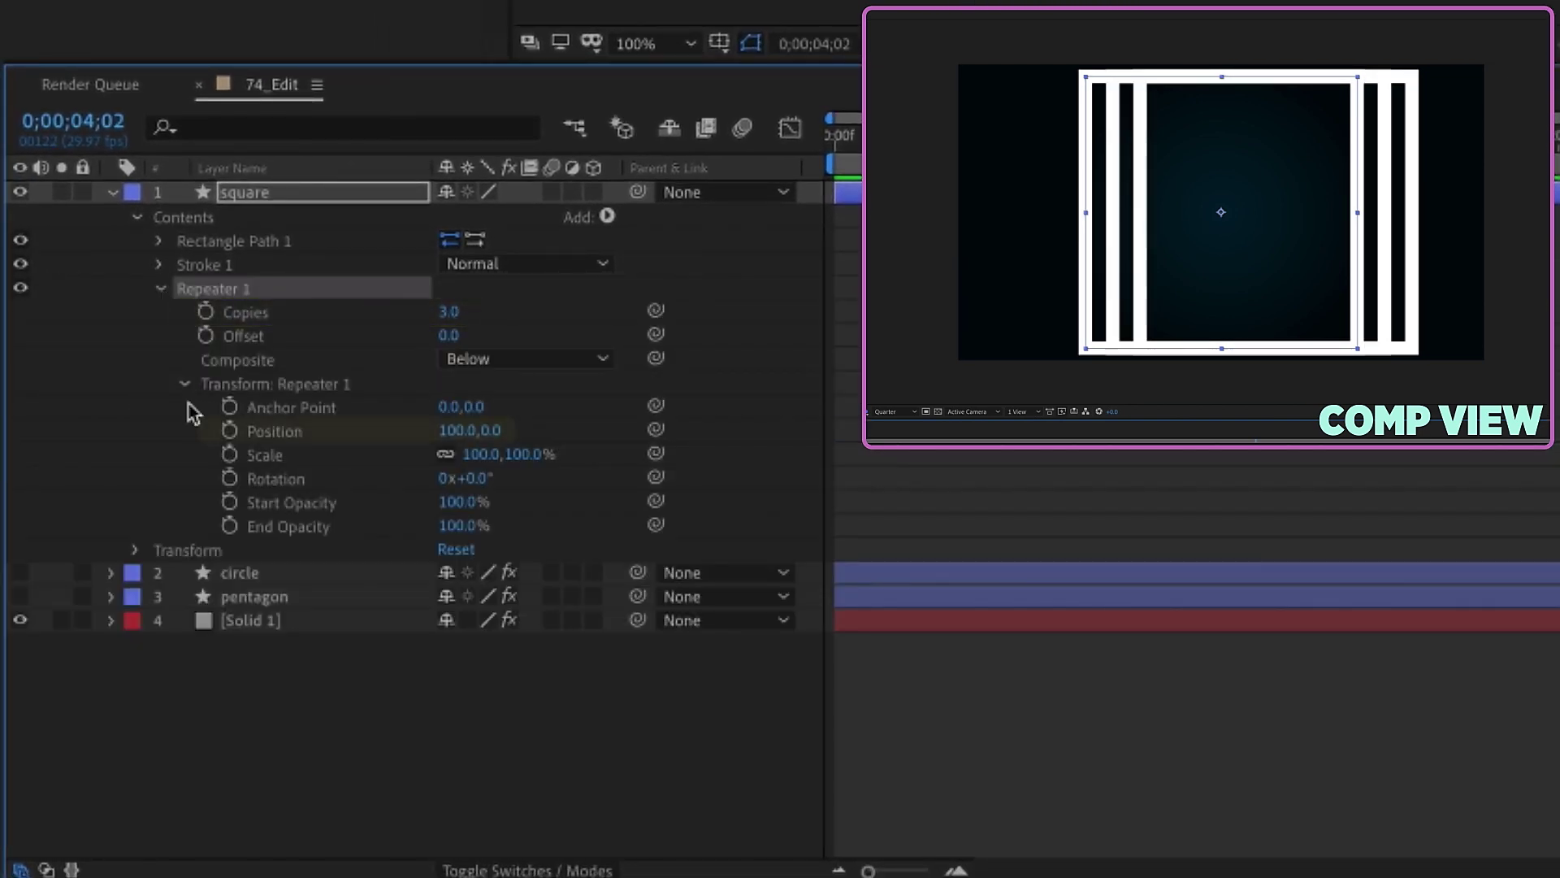
Step: Set the square repeater's Position to 0, 0 so all copies share one centre
click(298, 439)
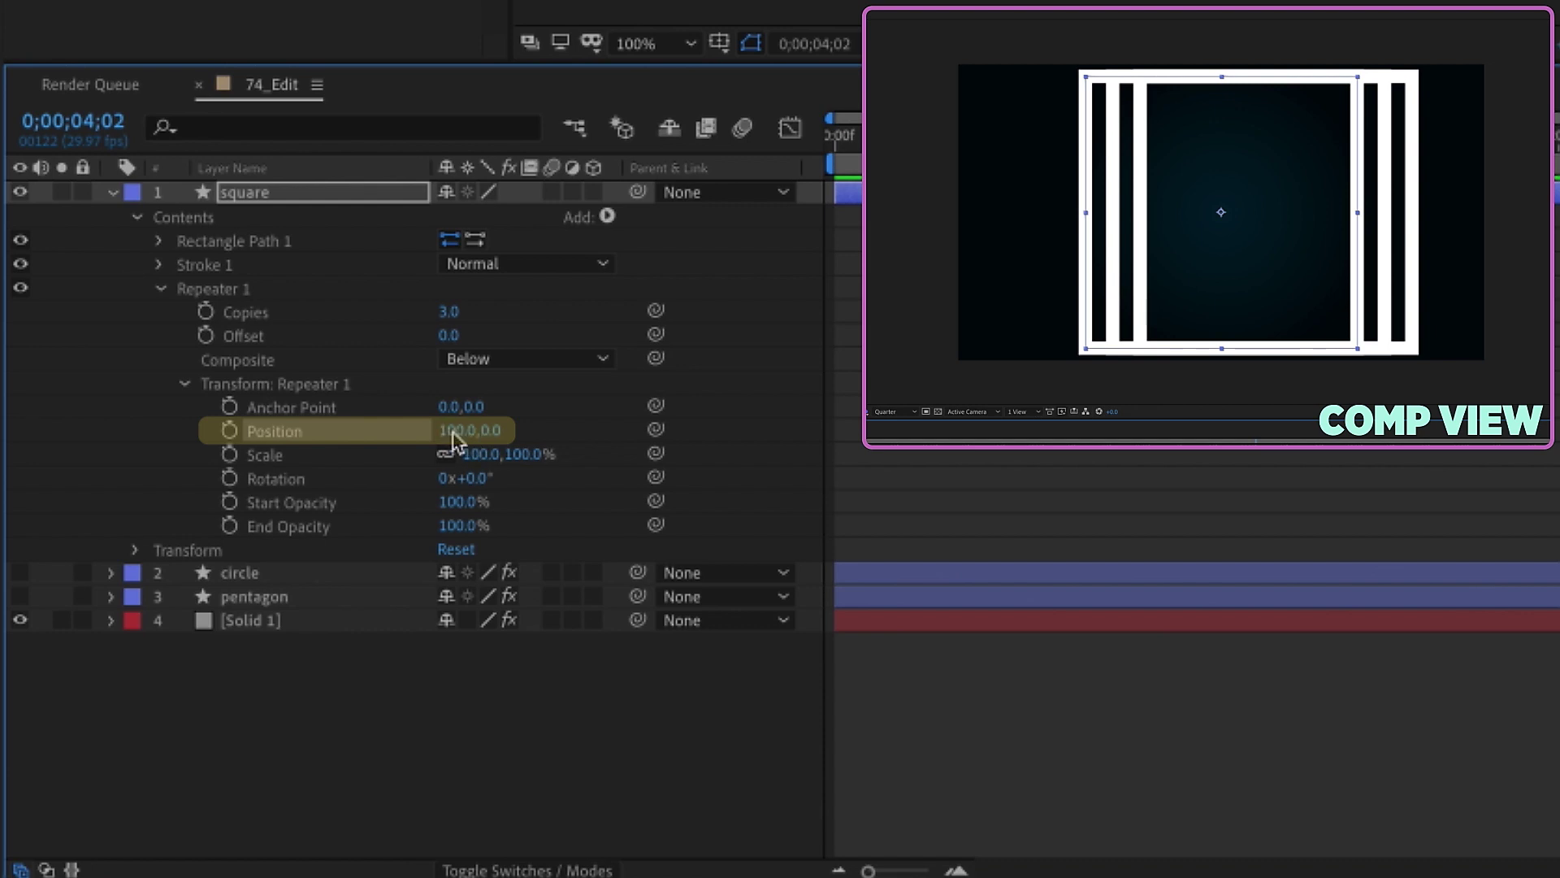
click(585, 401)
mouse_move(456, 430)
mouse_down()
mouse_move(667, 404)
mouse_move(429, 415)
mouse_up()
drag(16, 276, 877, 183)
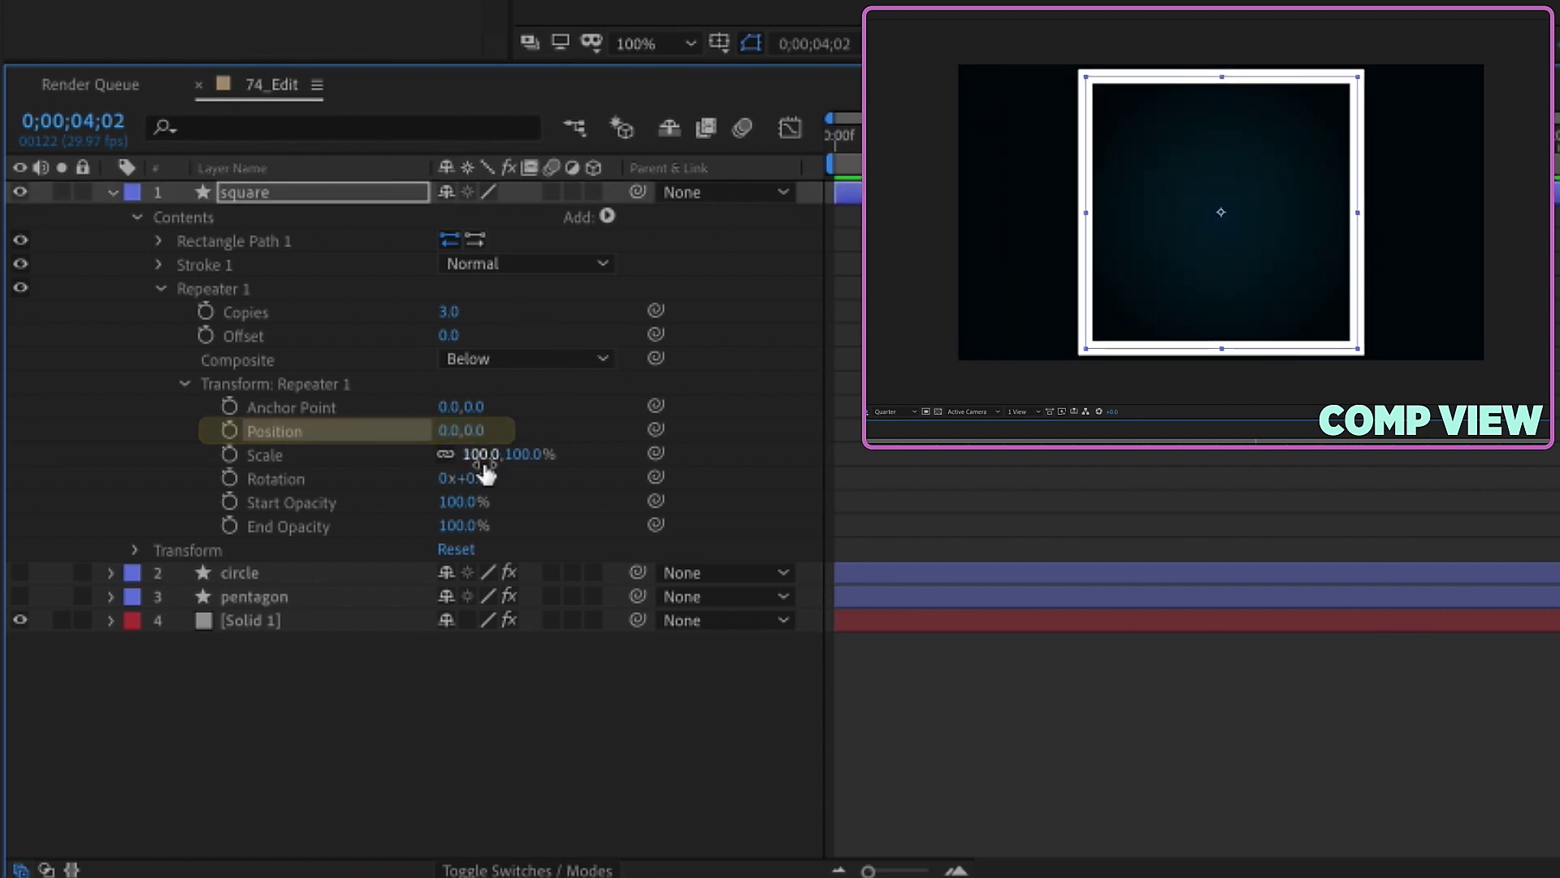
Step: Set the square repeater's Scale to 80% and its Copies to 150
click(286, 454)
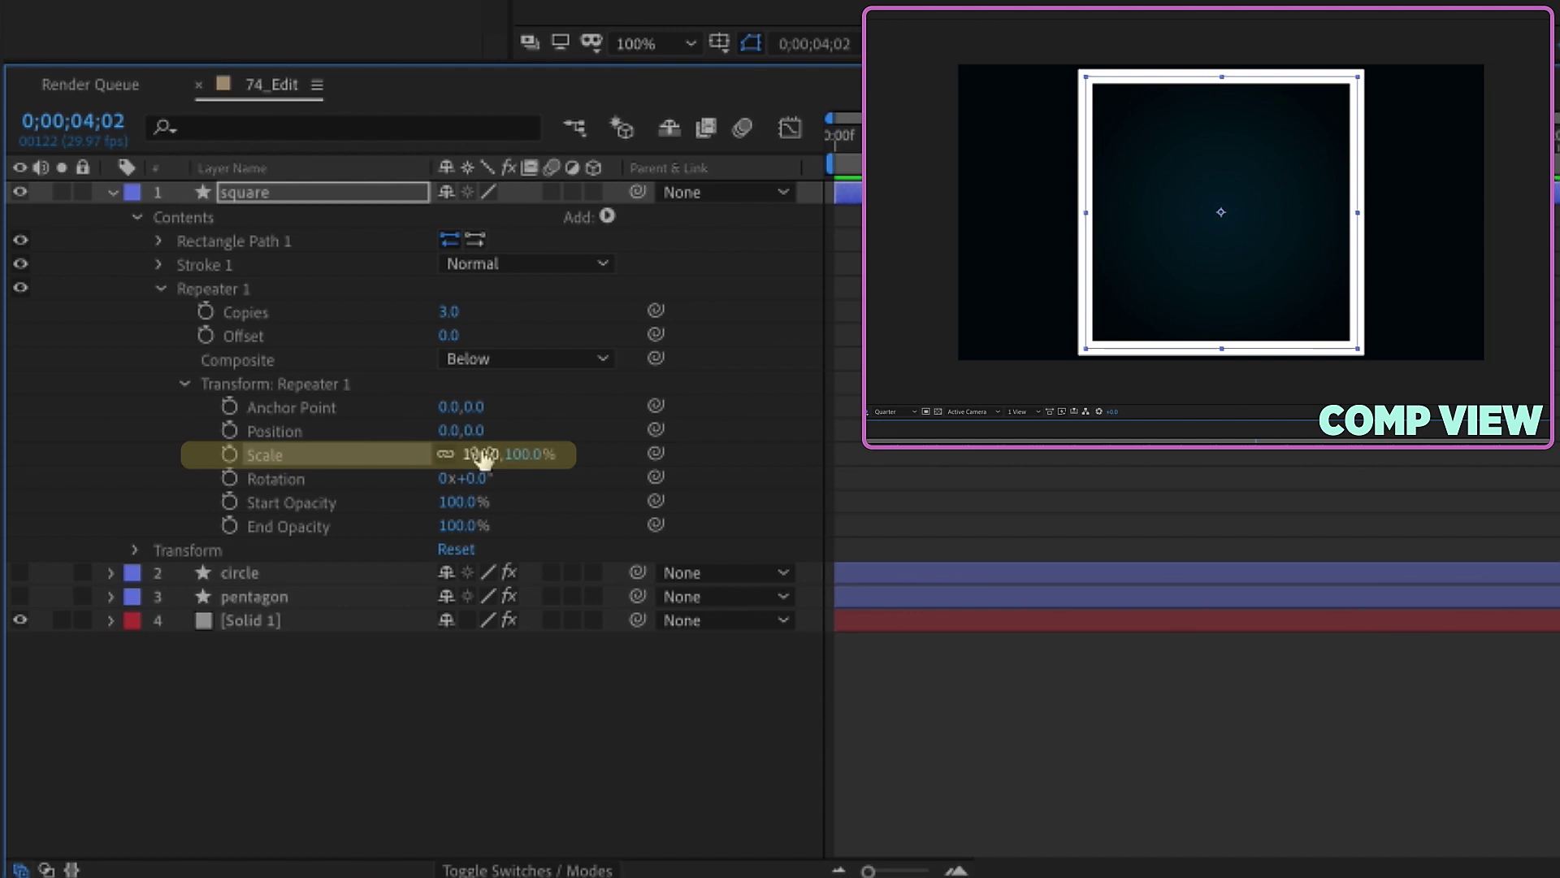
text(80)
key(Return)
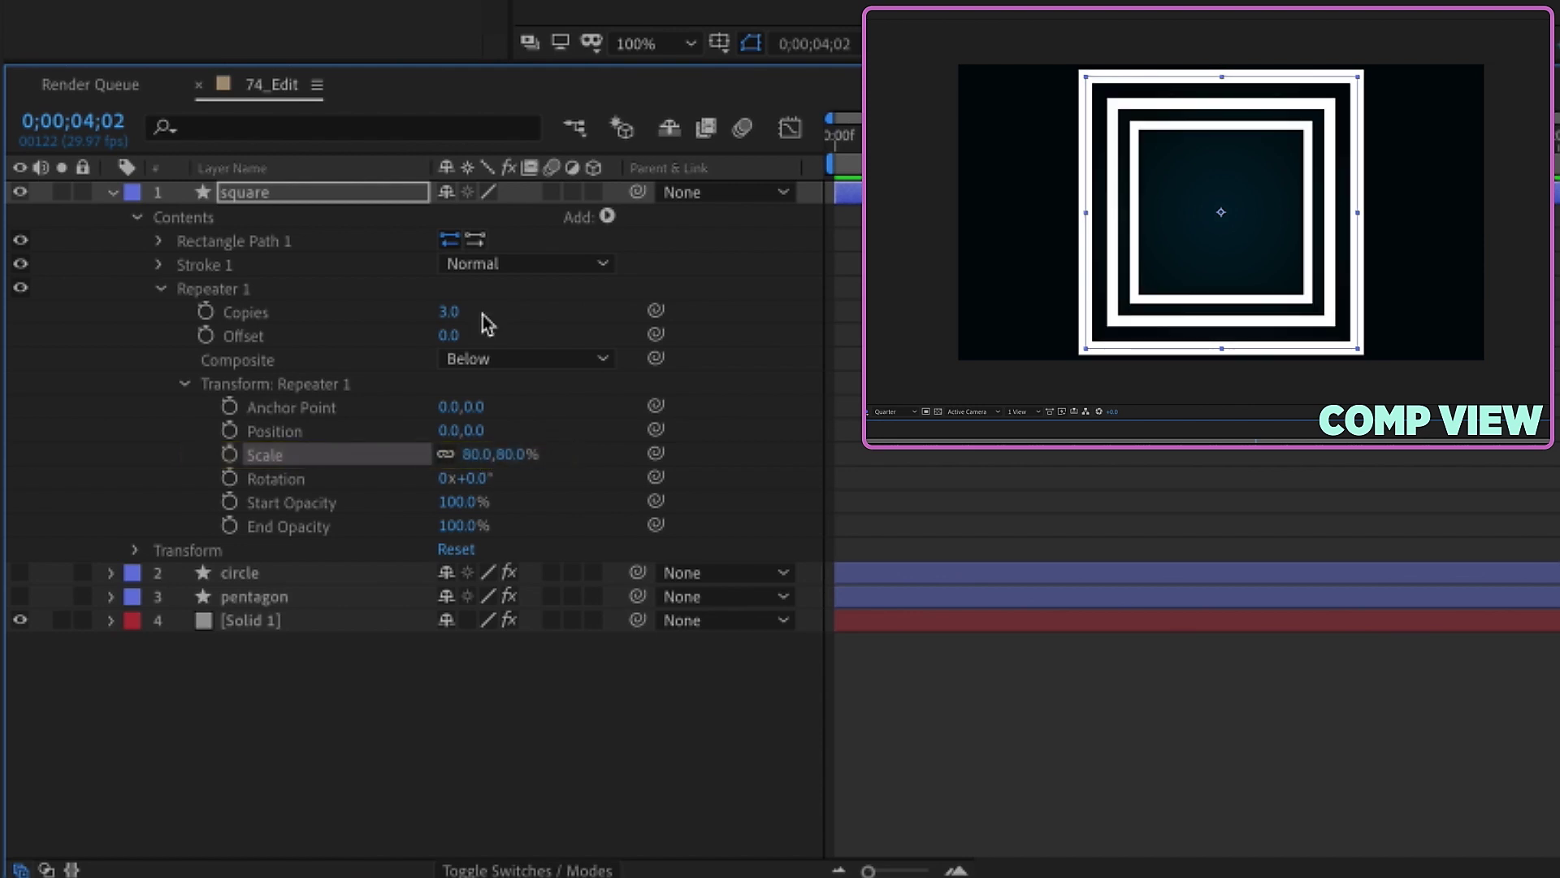
text(150)
key(Return)
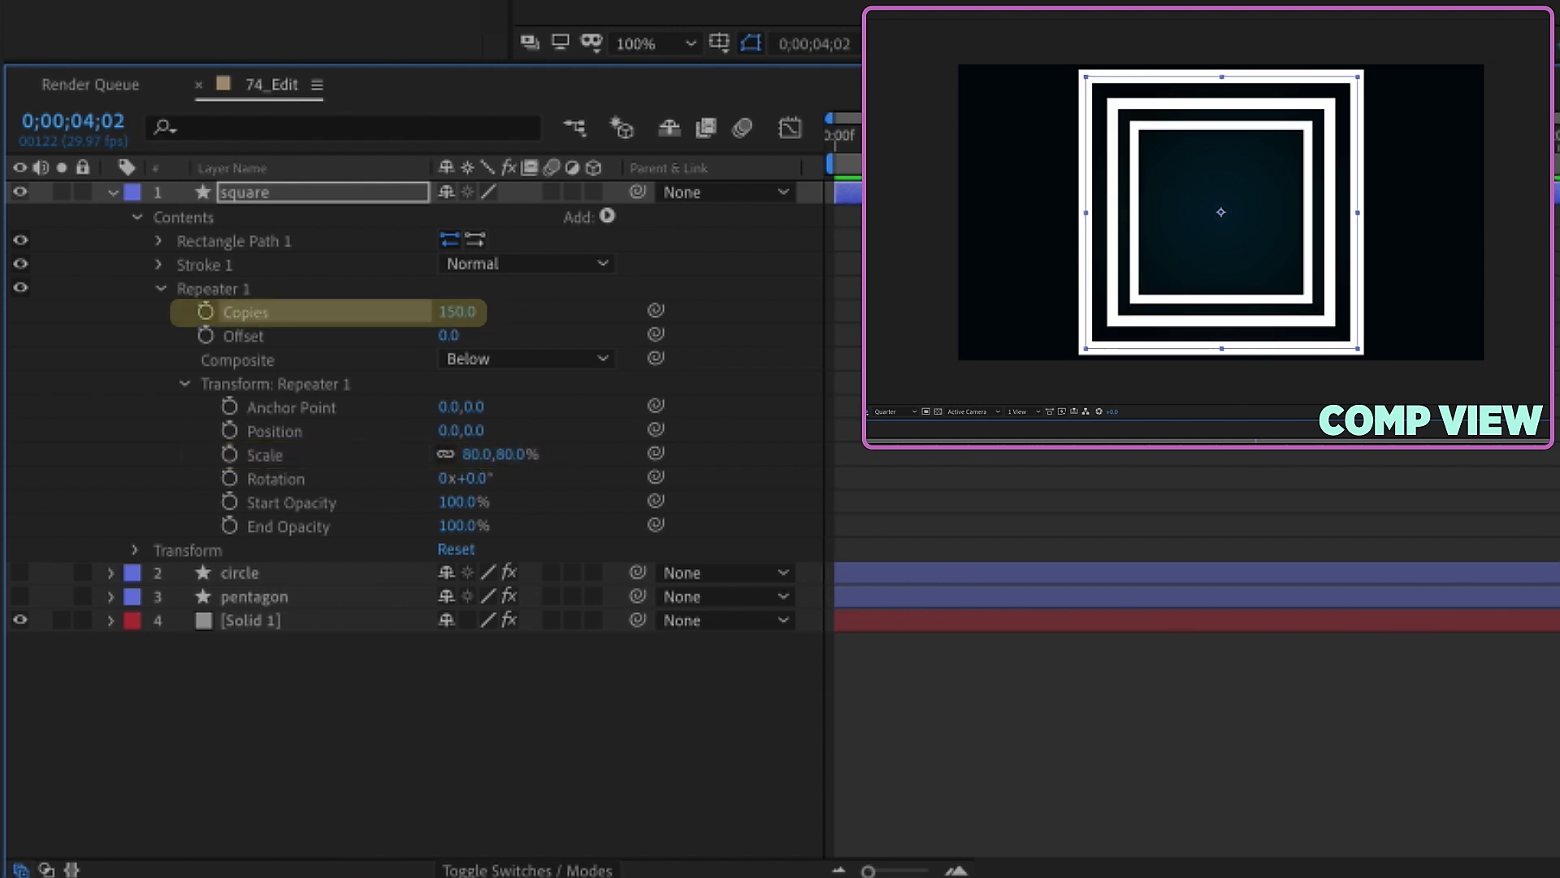
Step: Enlarge the rectangle path's Size to 1900 by 1900
click(159, 240)
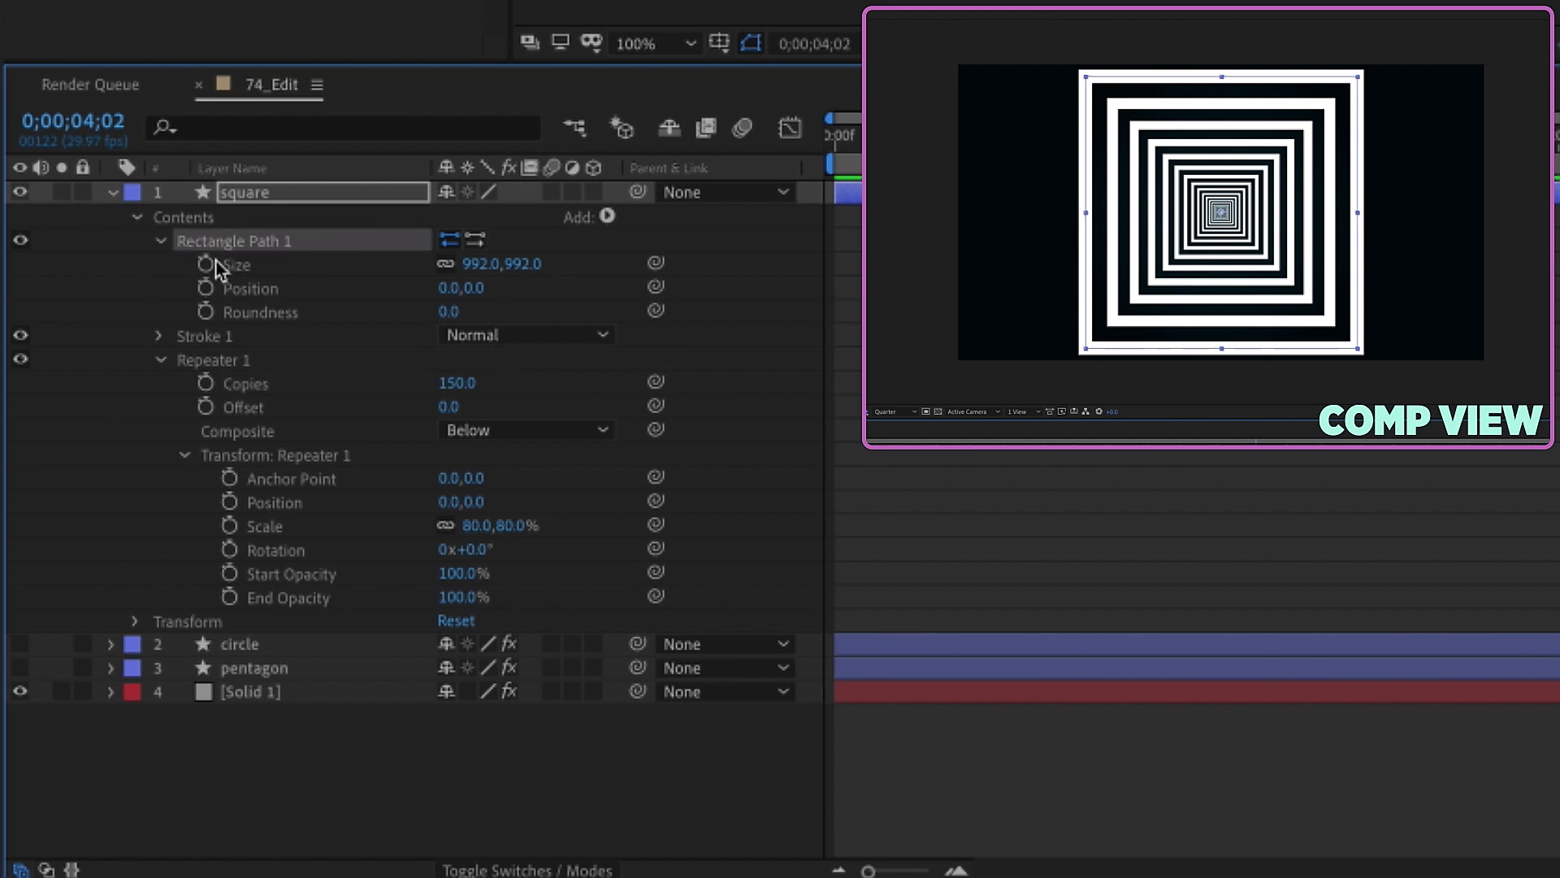
text(1900)
key(Return)
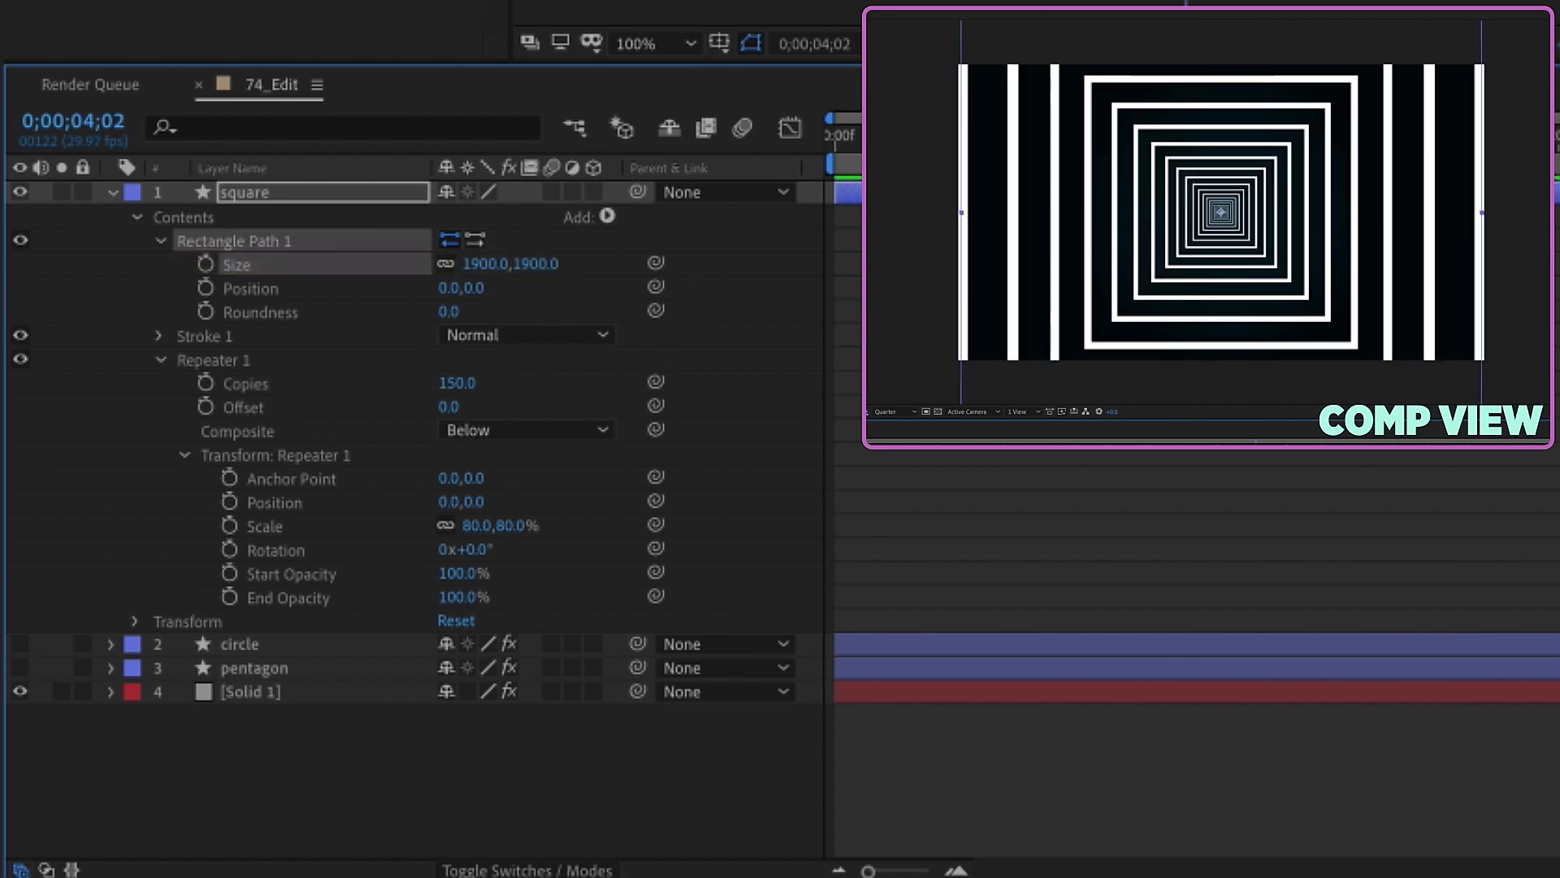
Step: Change the square's stroke color from white to a dark orange
click(161, 333)
click(158, 241)
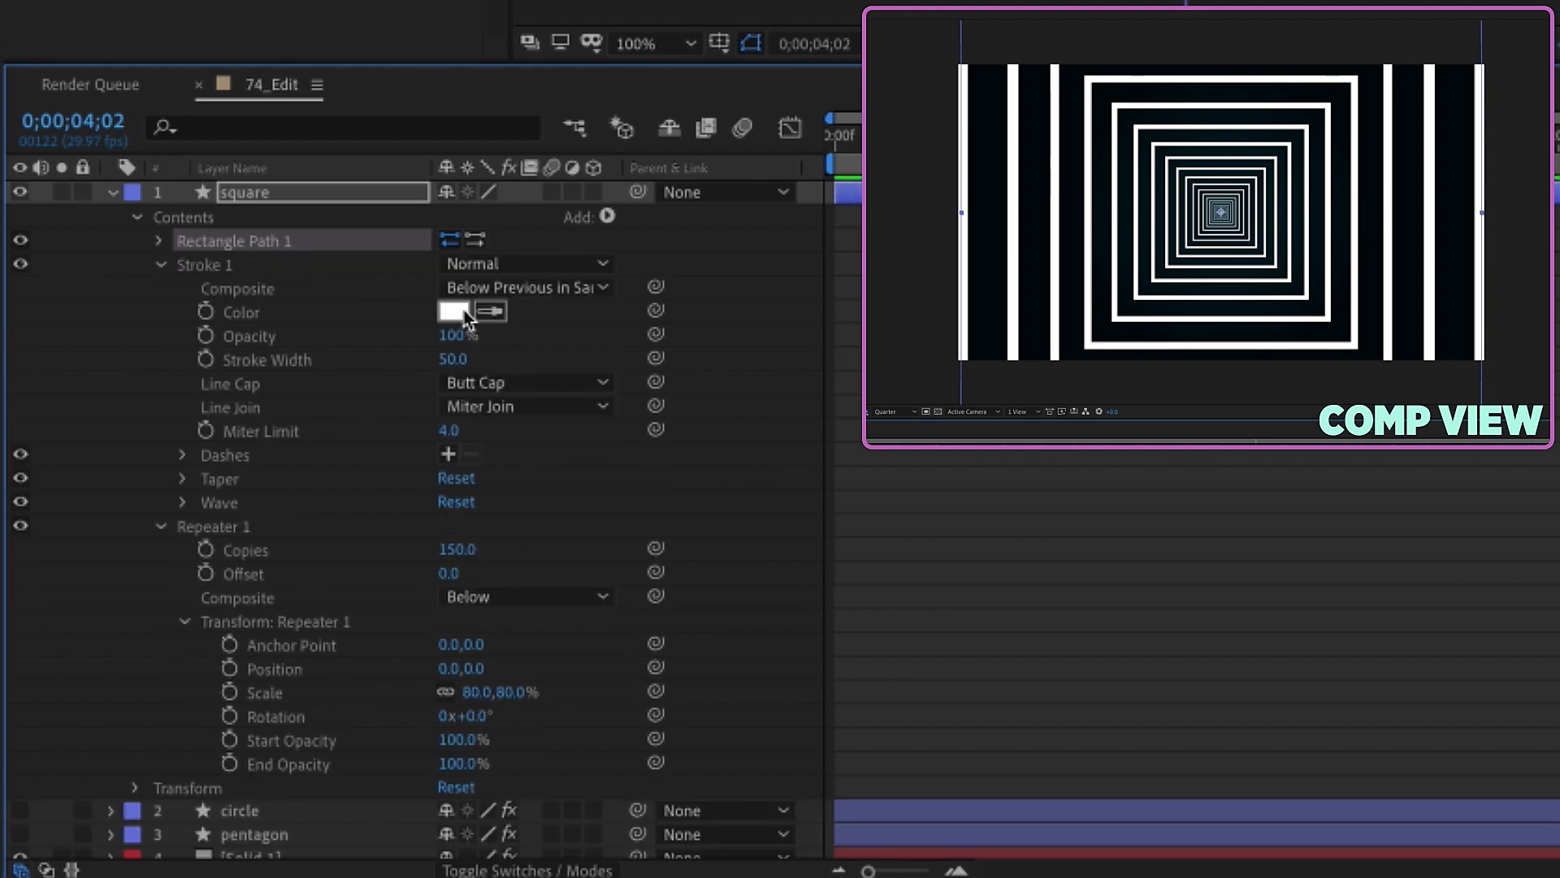
click(454, 311)
click(1240, 269)
drag(1210, 158, 1226, 181)
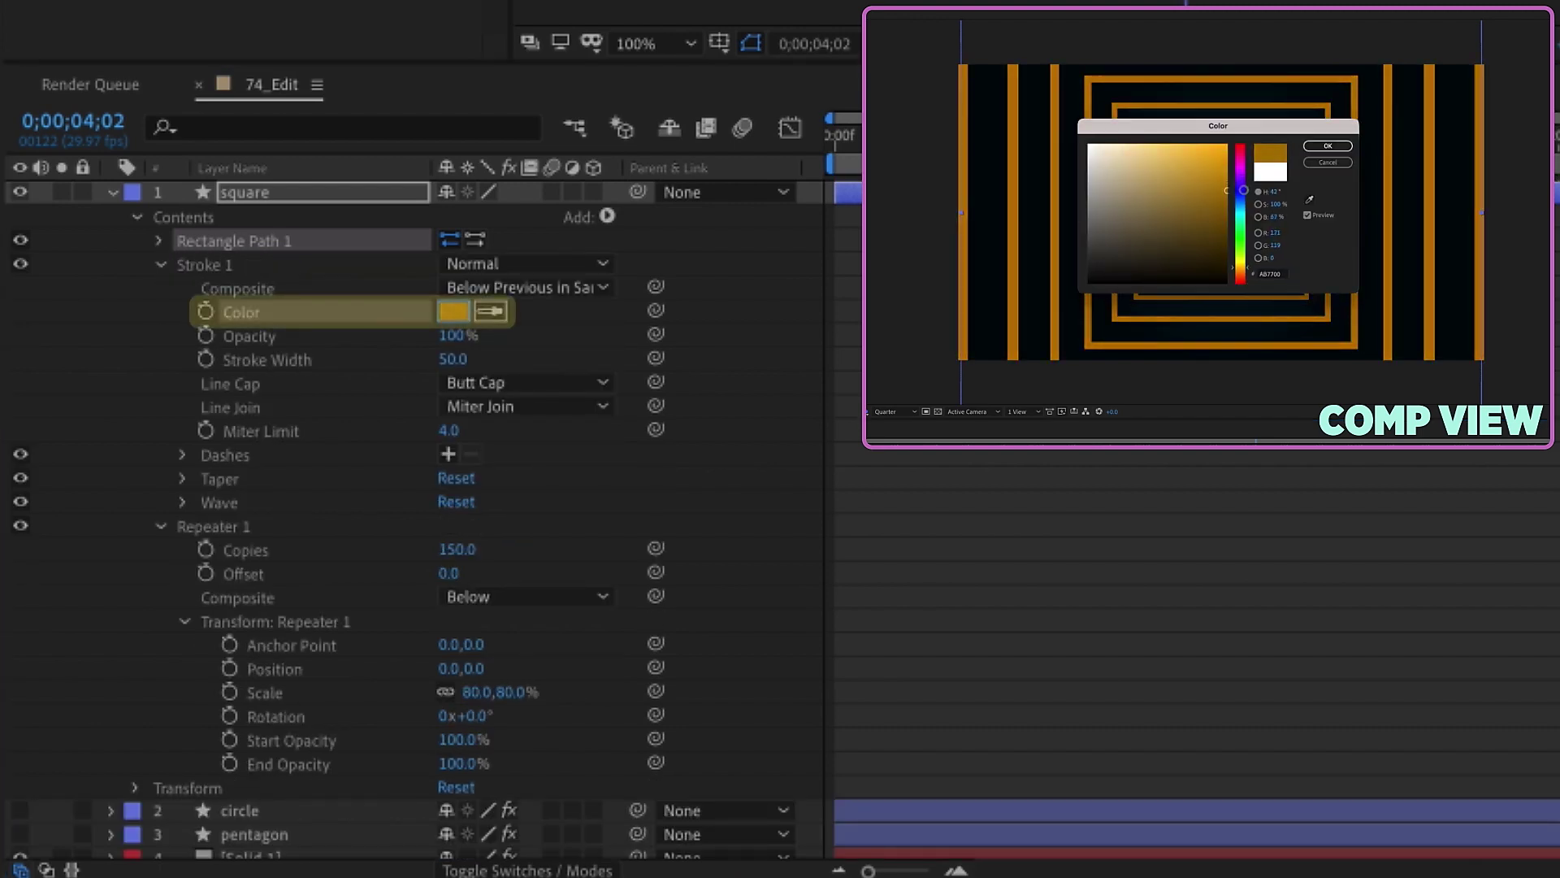
click(1327, 147)
click(161, 264)
Step: Add a Gradient Overlay layer style to the square layer and set its Blend Mode to Overlay
click(365, 12)
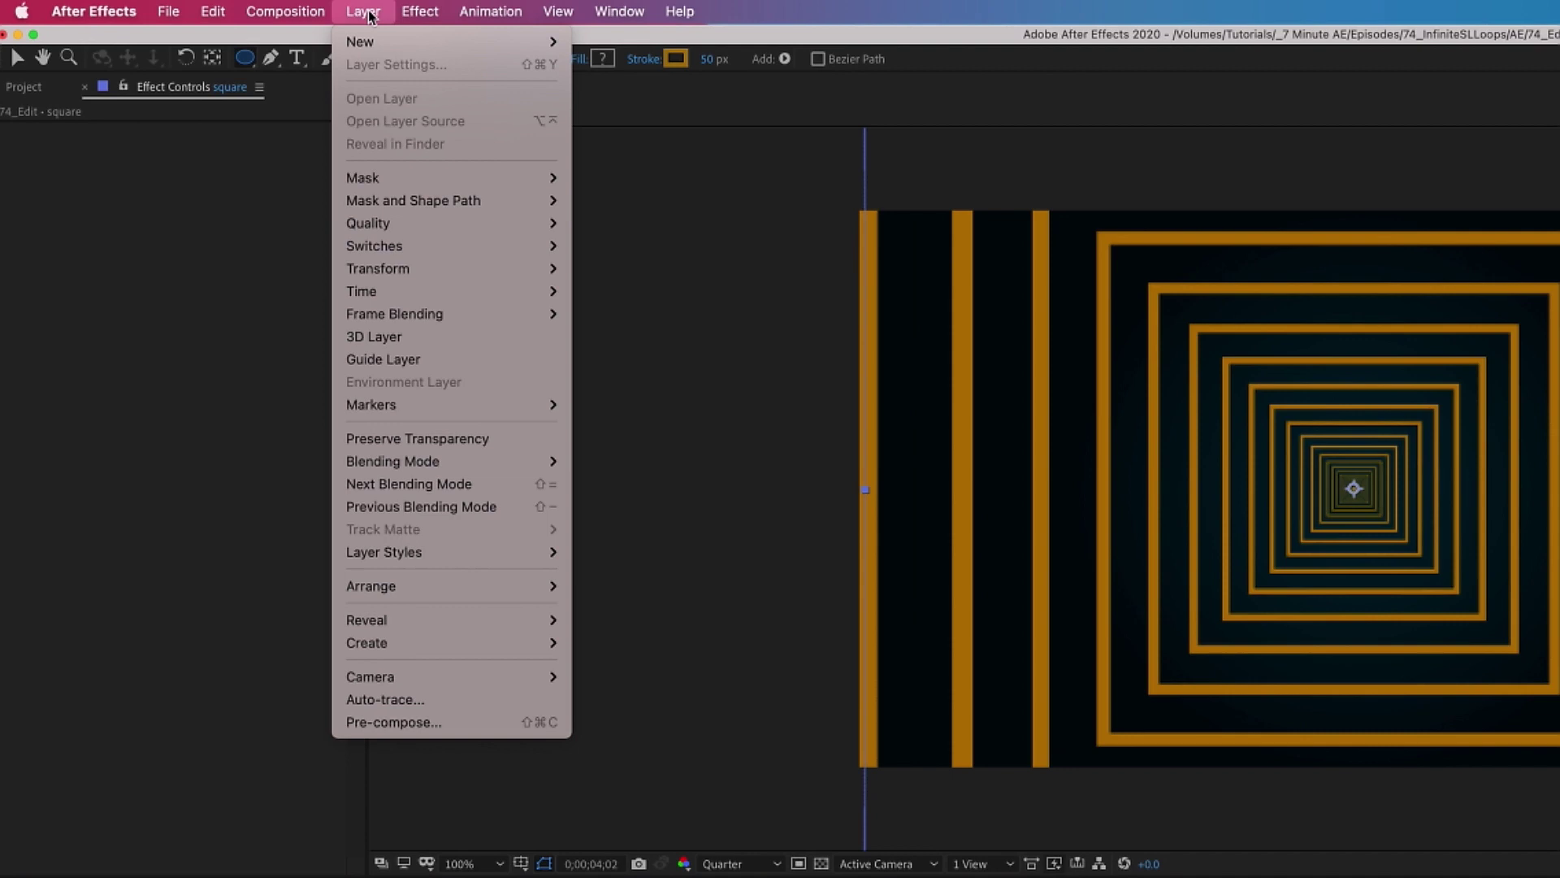
mouse_move(416, 550)
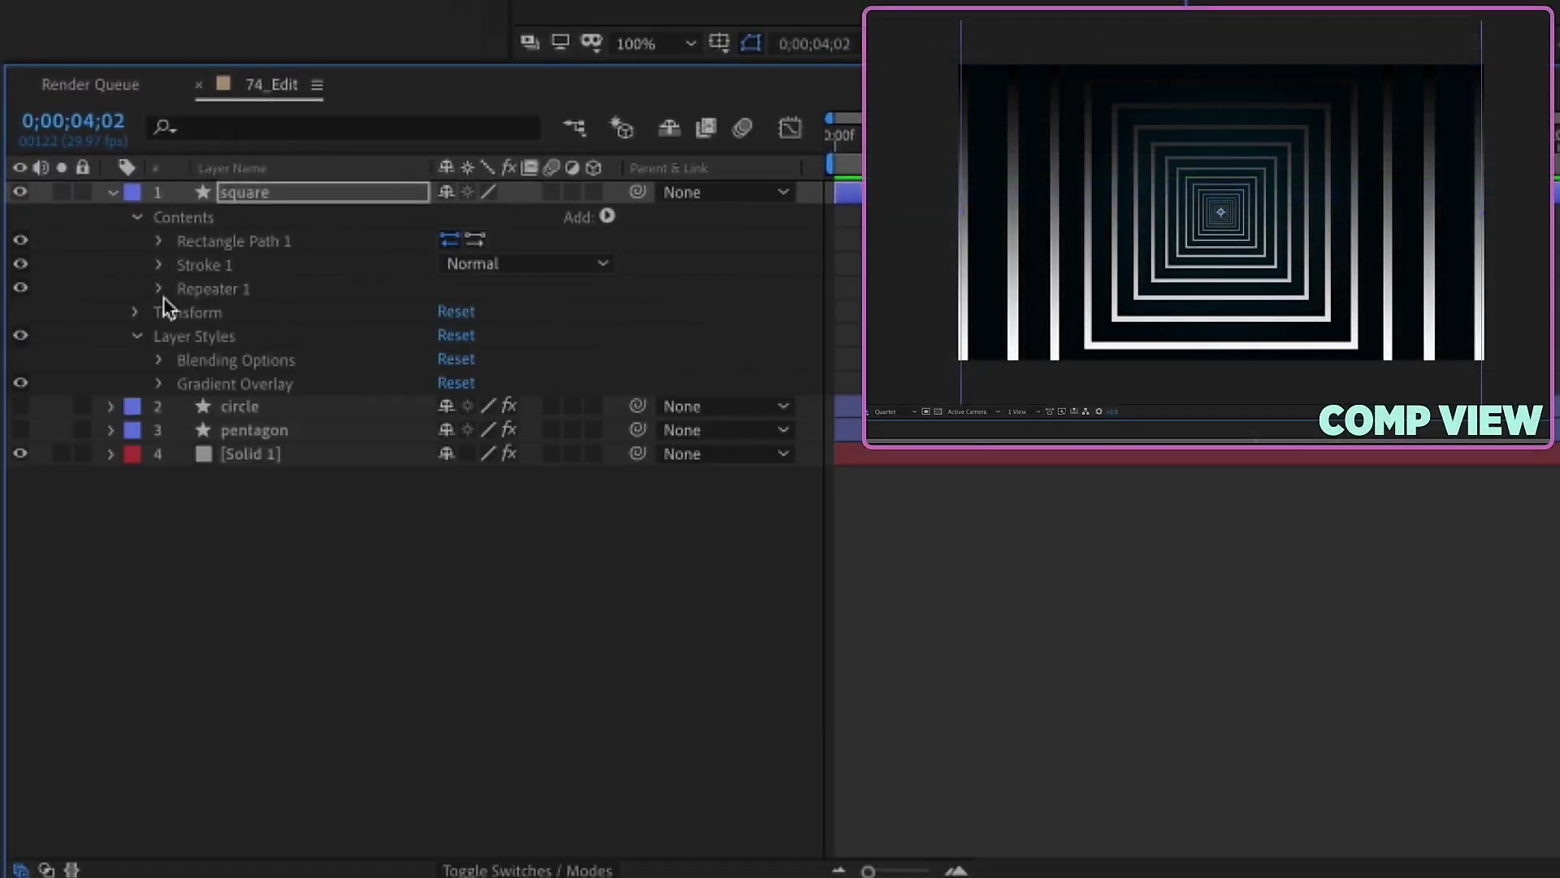
click(159, 385)
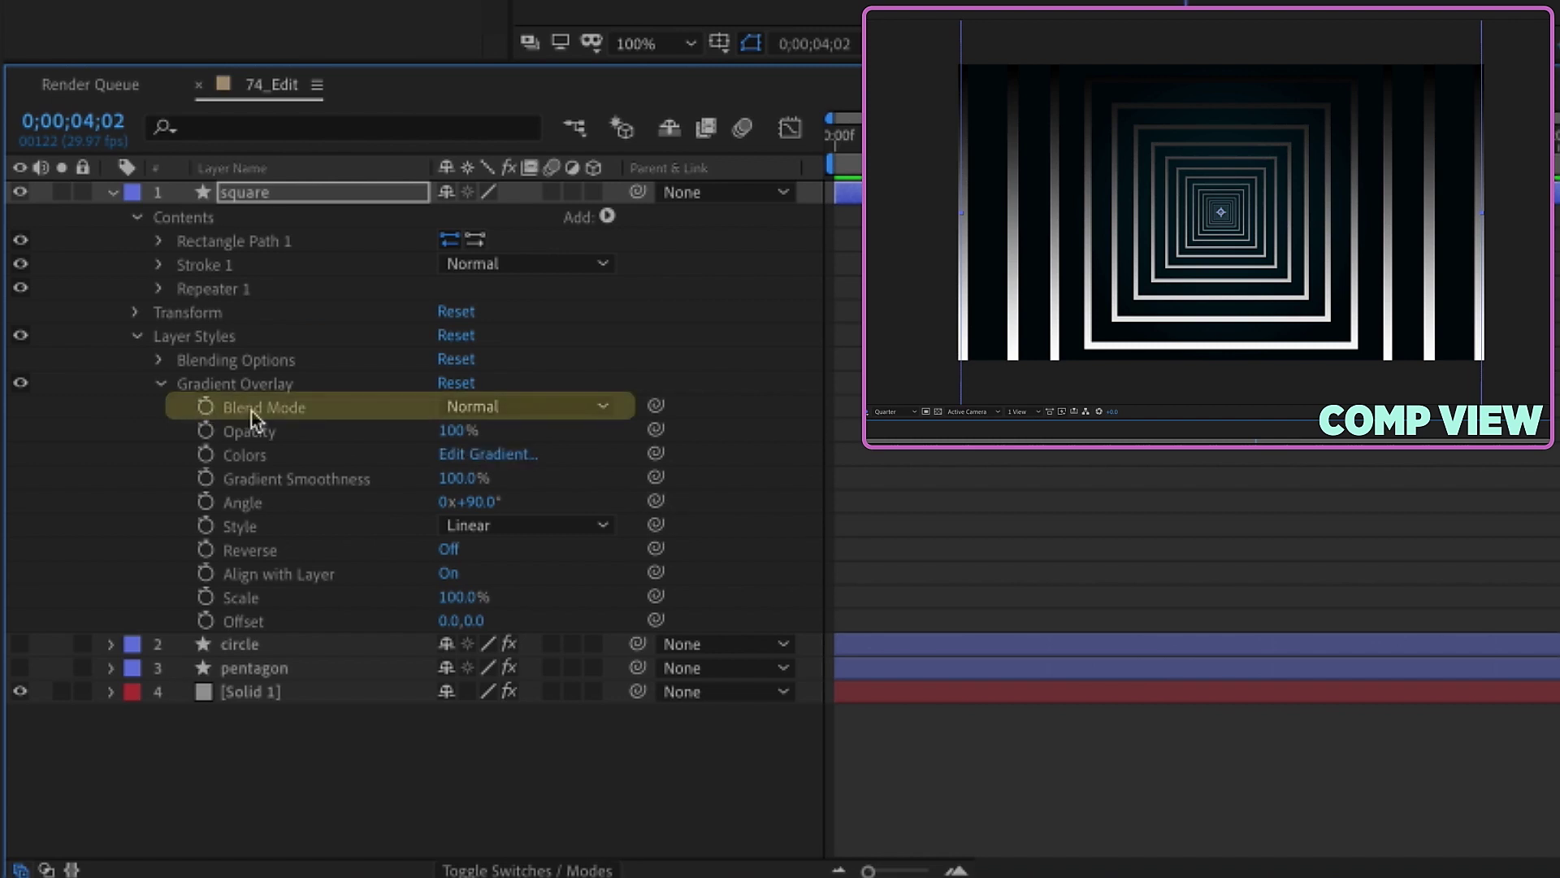
click(473, 410)
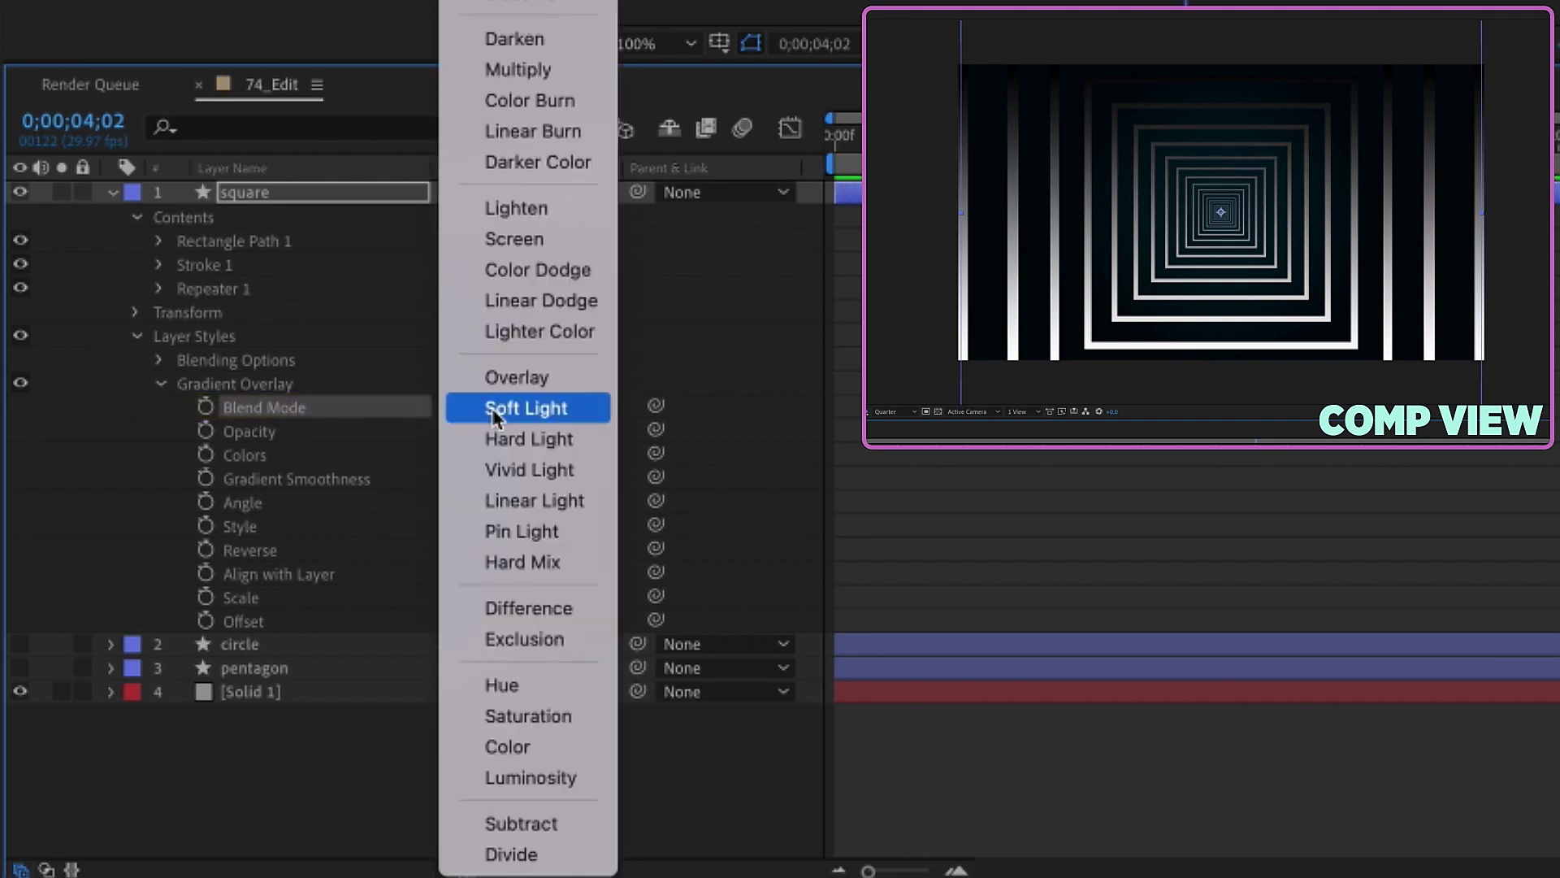
click(570, 383)
Step: Set the Gradient Overlay's Style to Reflected
click(257, 529)
click(532, 532)
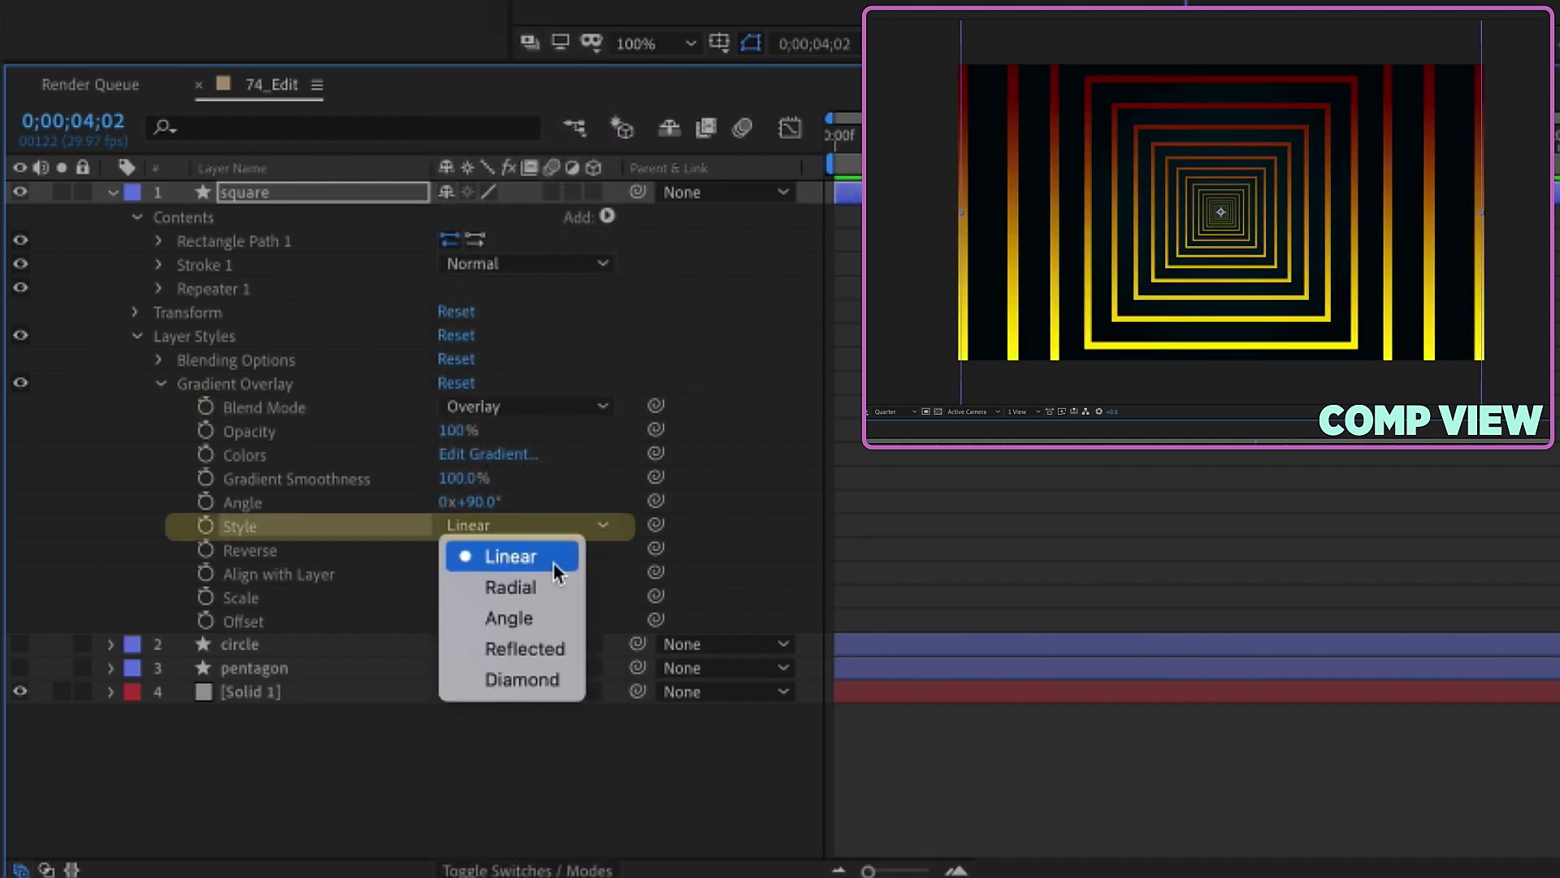
click(528, 648)
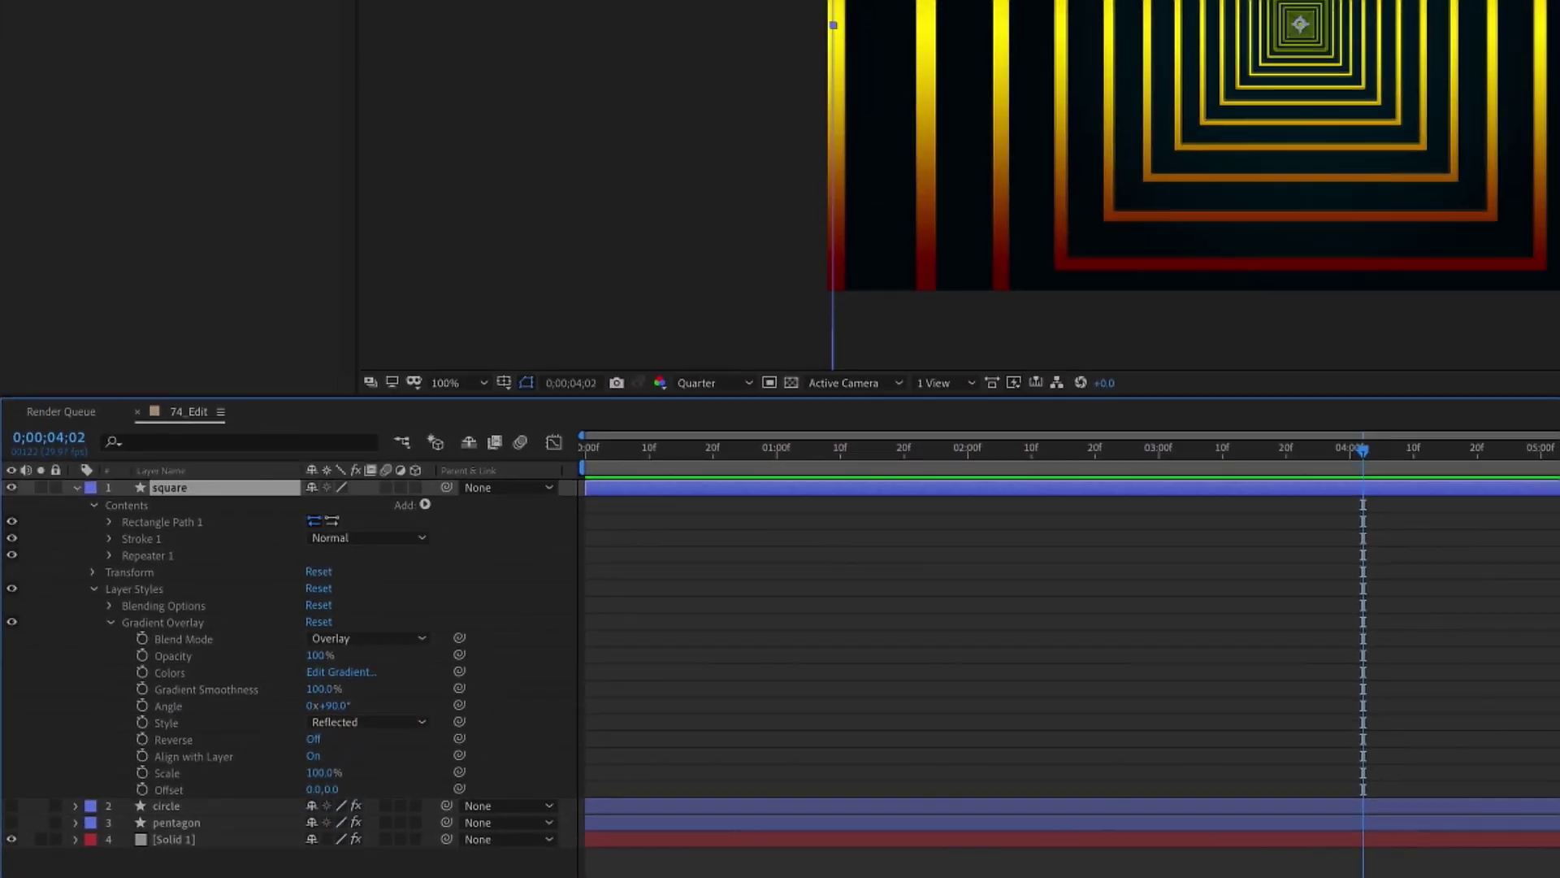
Step: Apply a Glow effect to the square layer with Glow Threshold 0% and Glow Radius 150
click(293, 15)
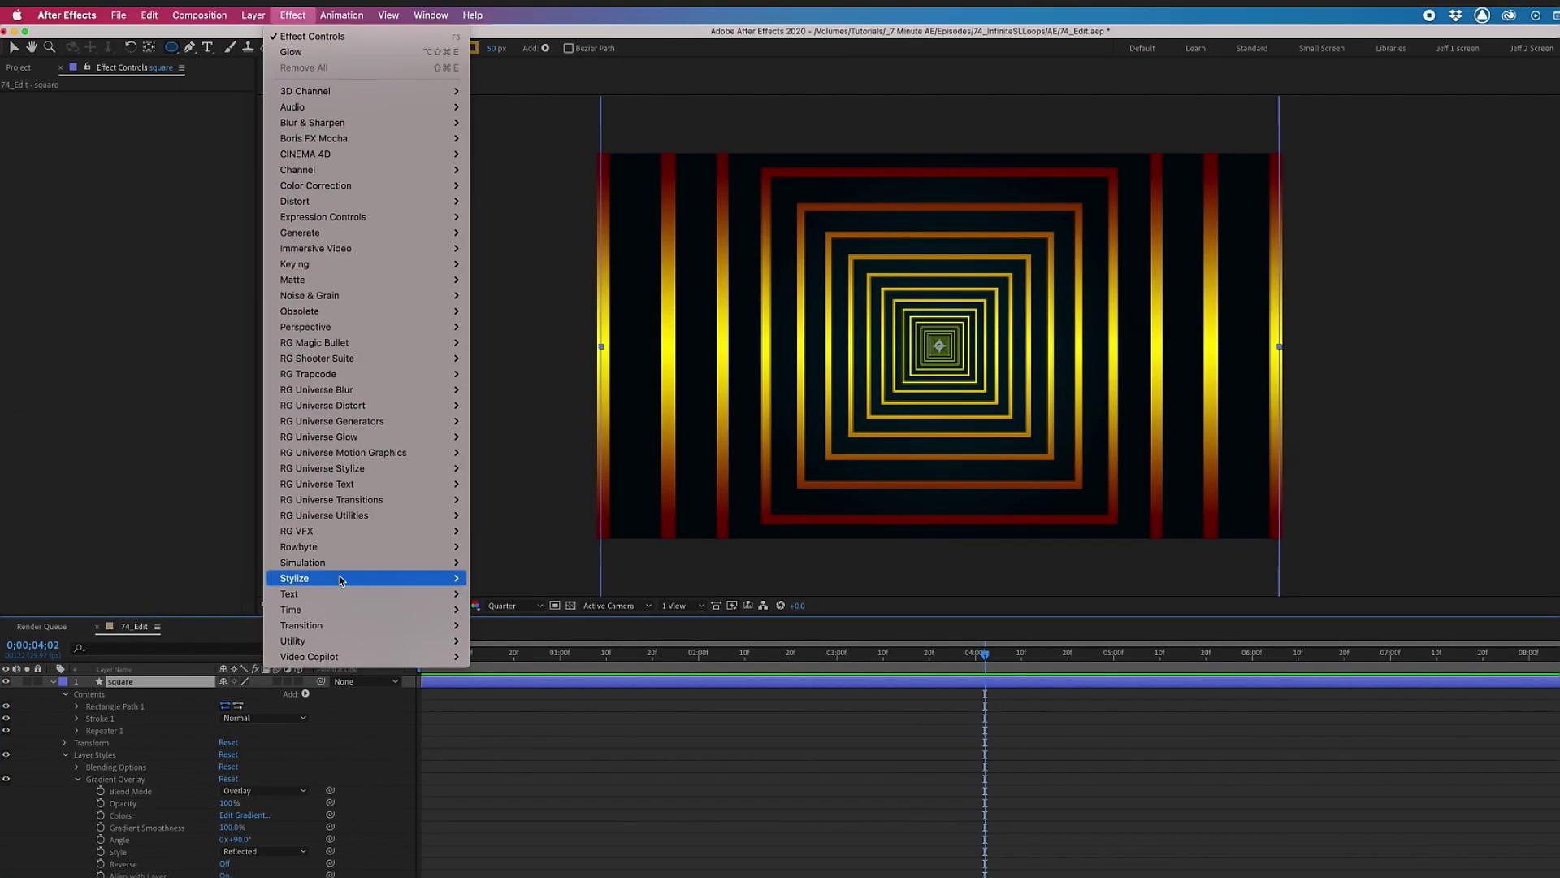
mouse_move(341, 579)
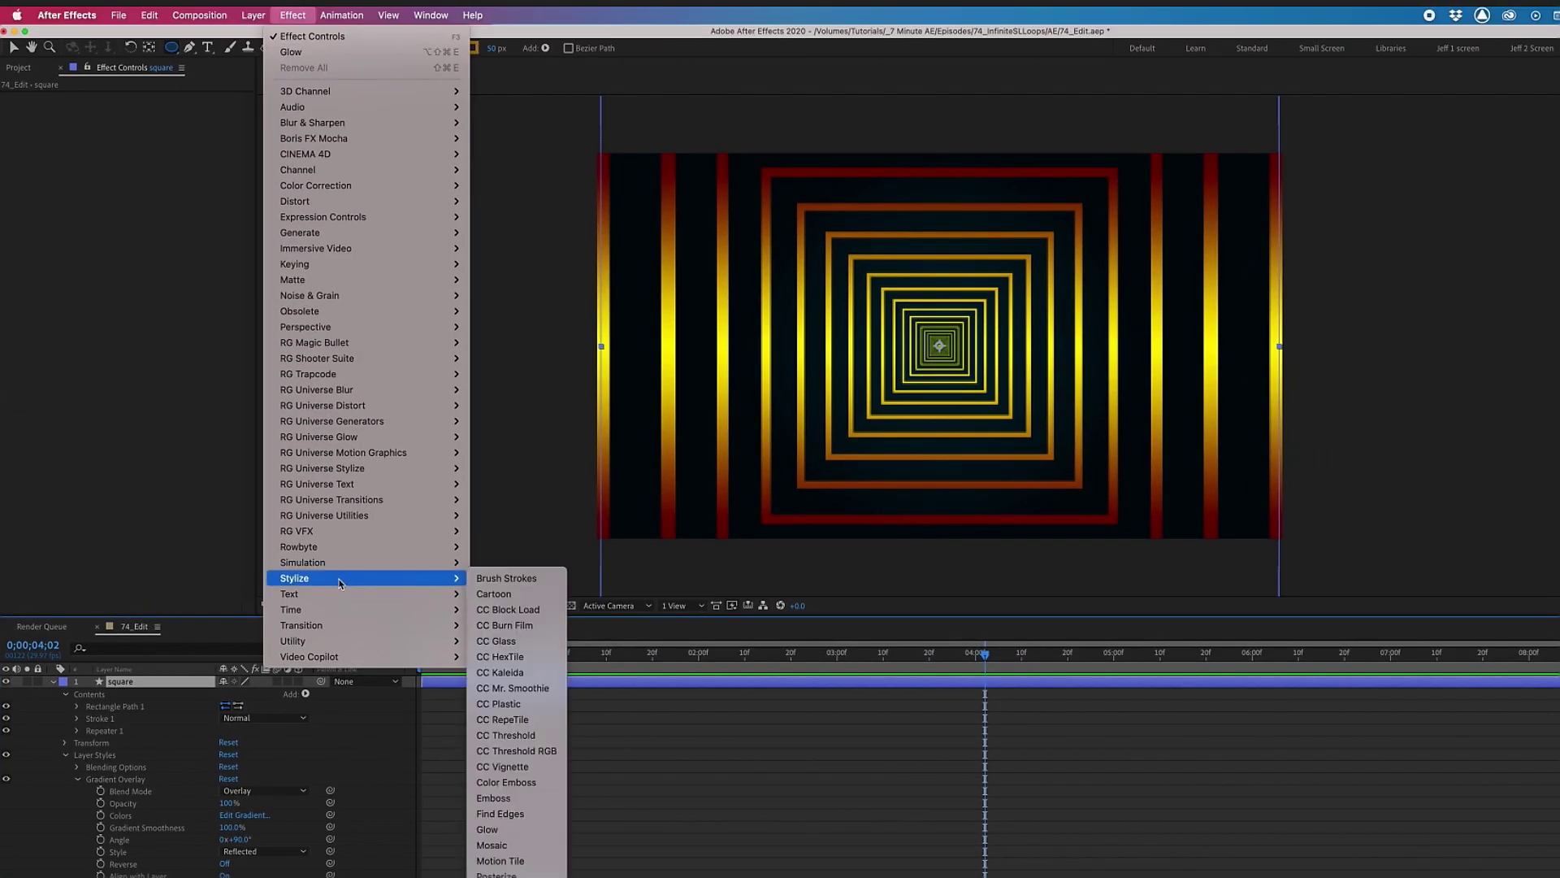
click(488, 829)
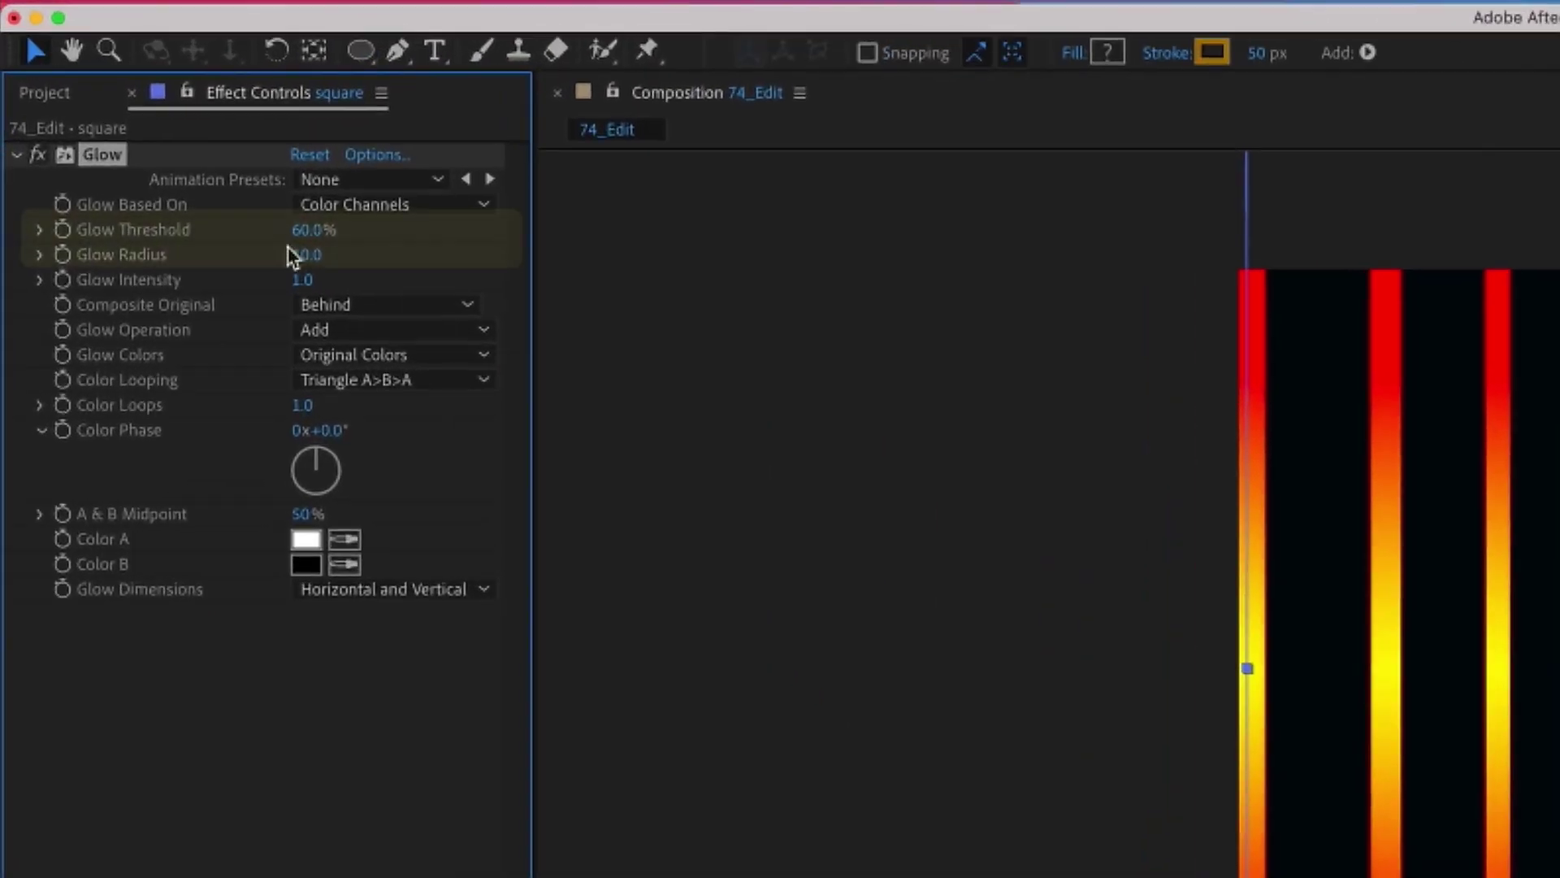
click(353, 255)
text(0)
key(Return)
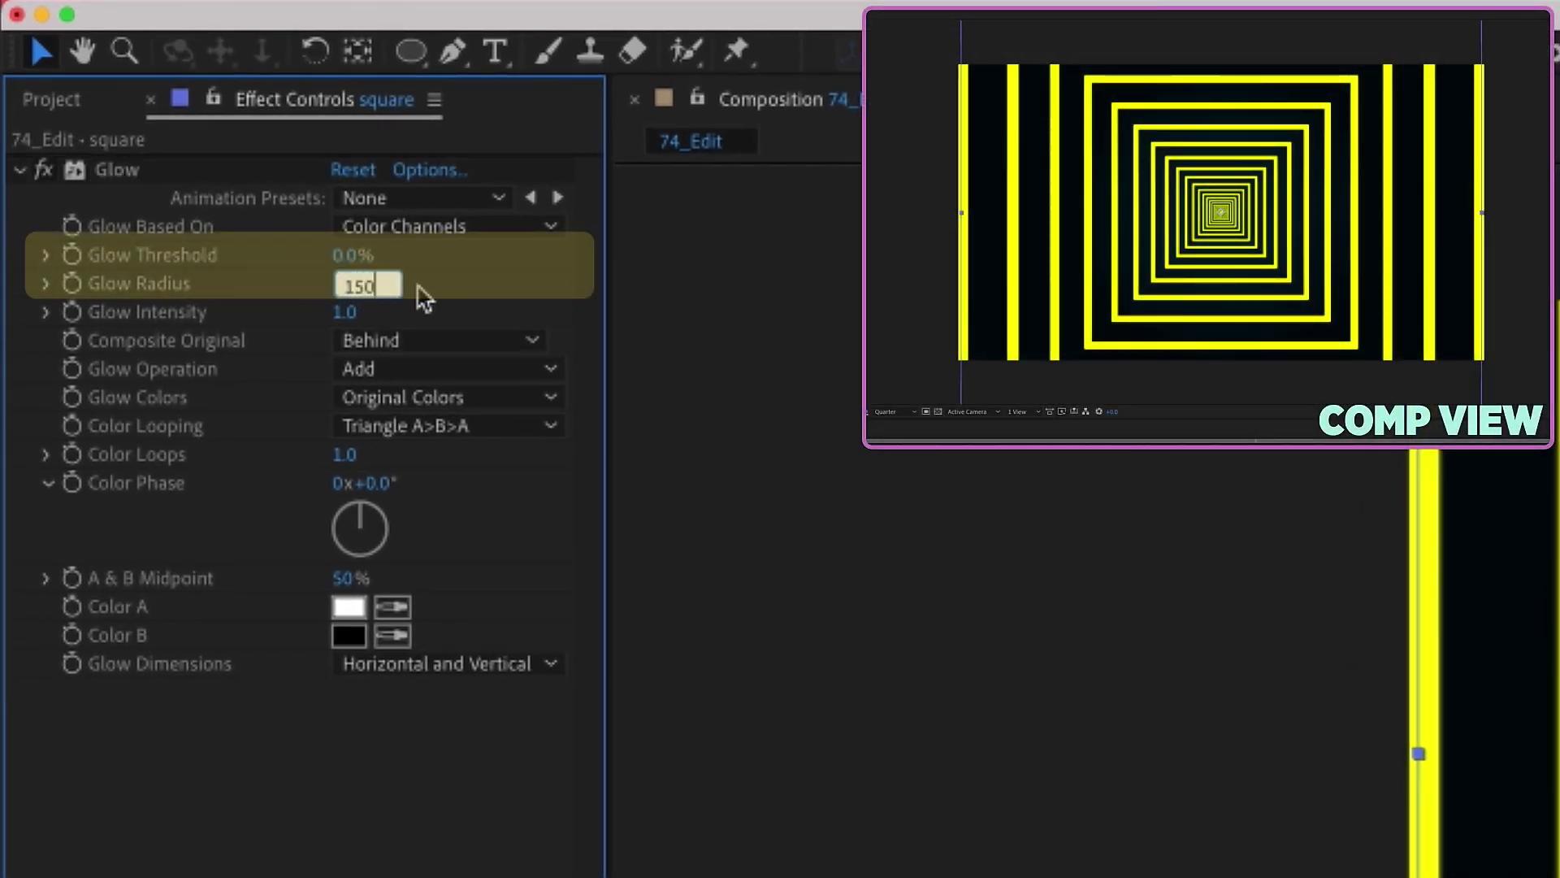
text(150)
key(Return)
Step: Set the Glow's Composite Original to On Top and its Glow Colors to A & B Colors
click(398, 339)
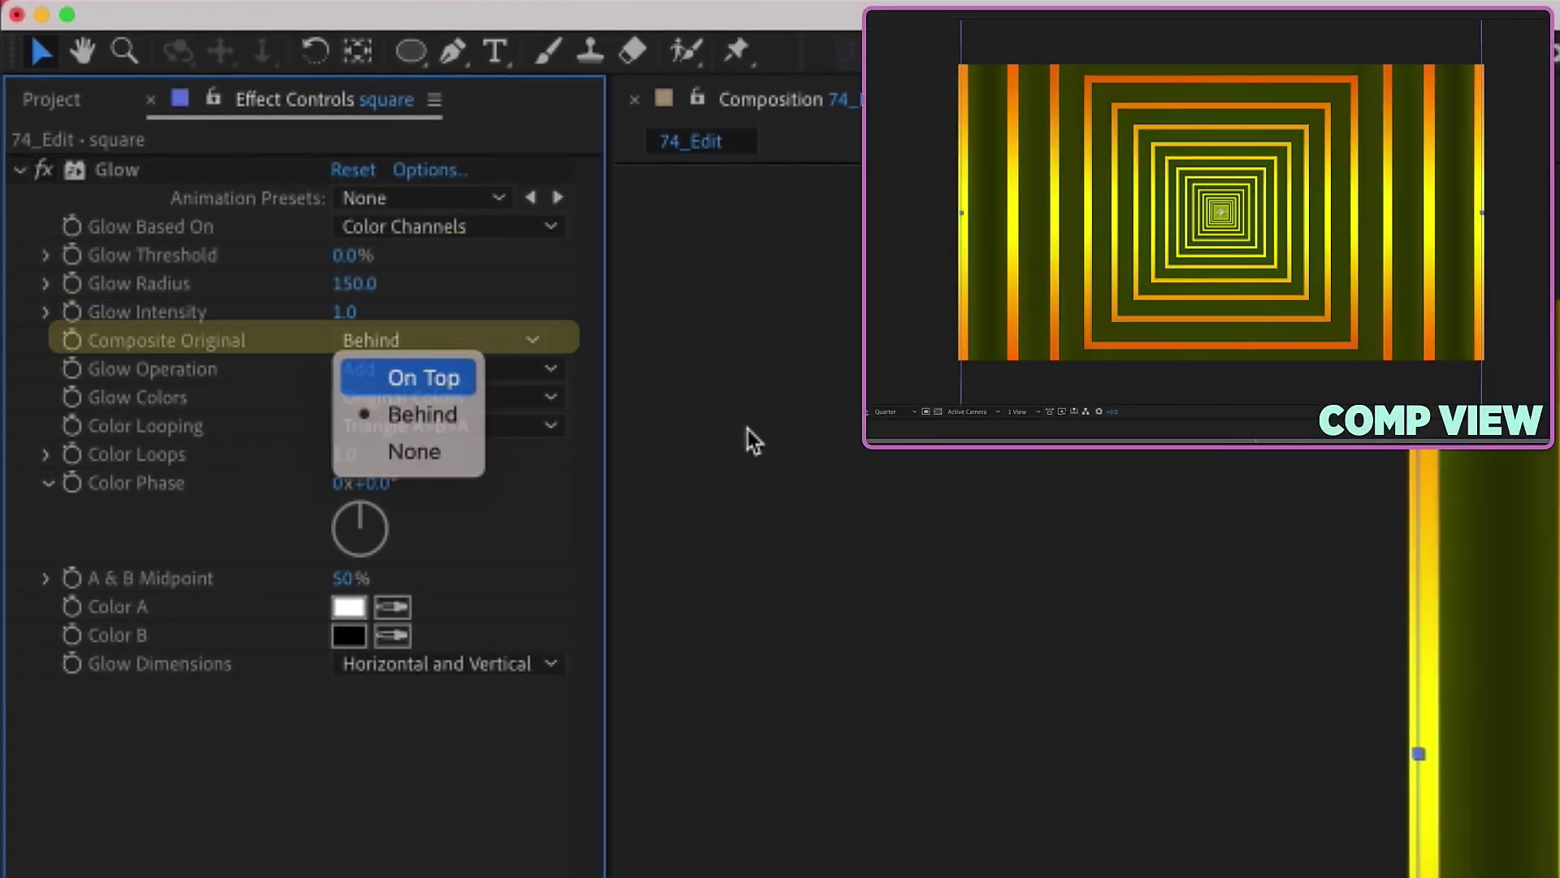
click(422, 378)
click(382, 398)
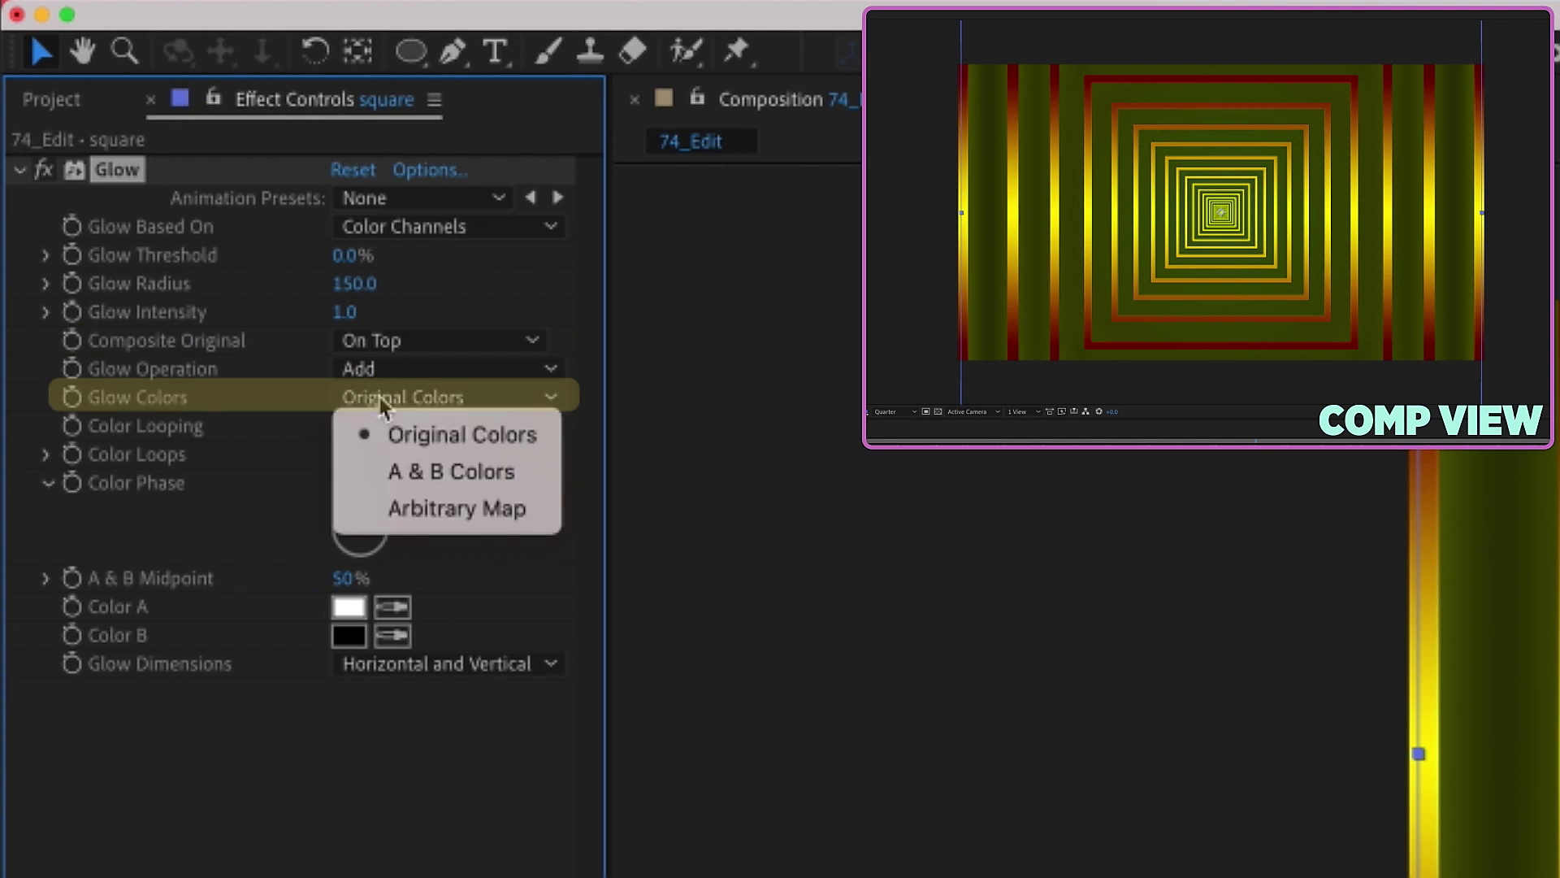
click(470, 470)
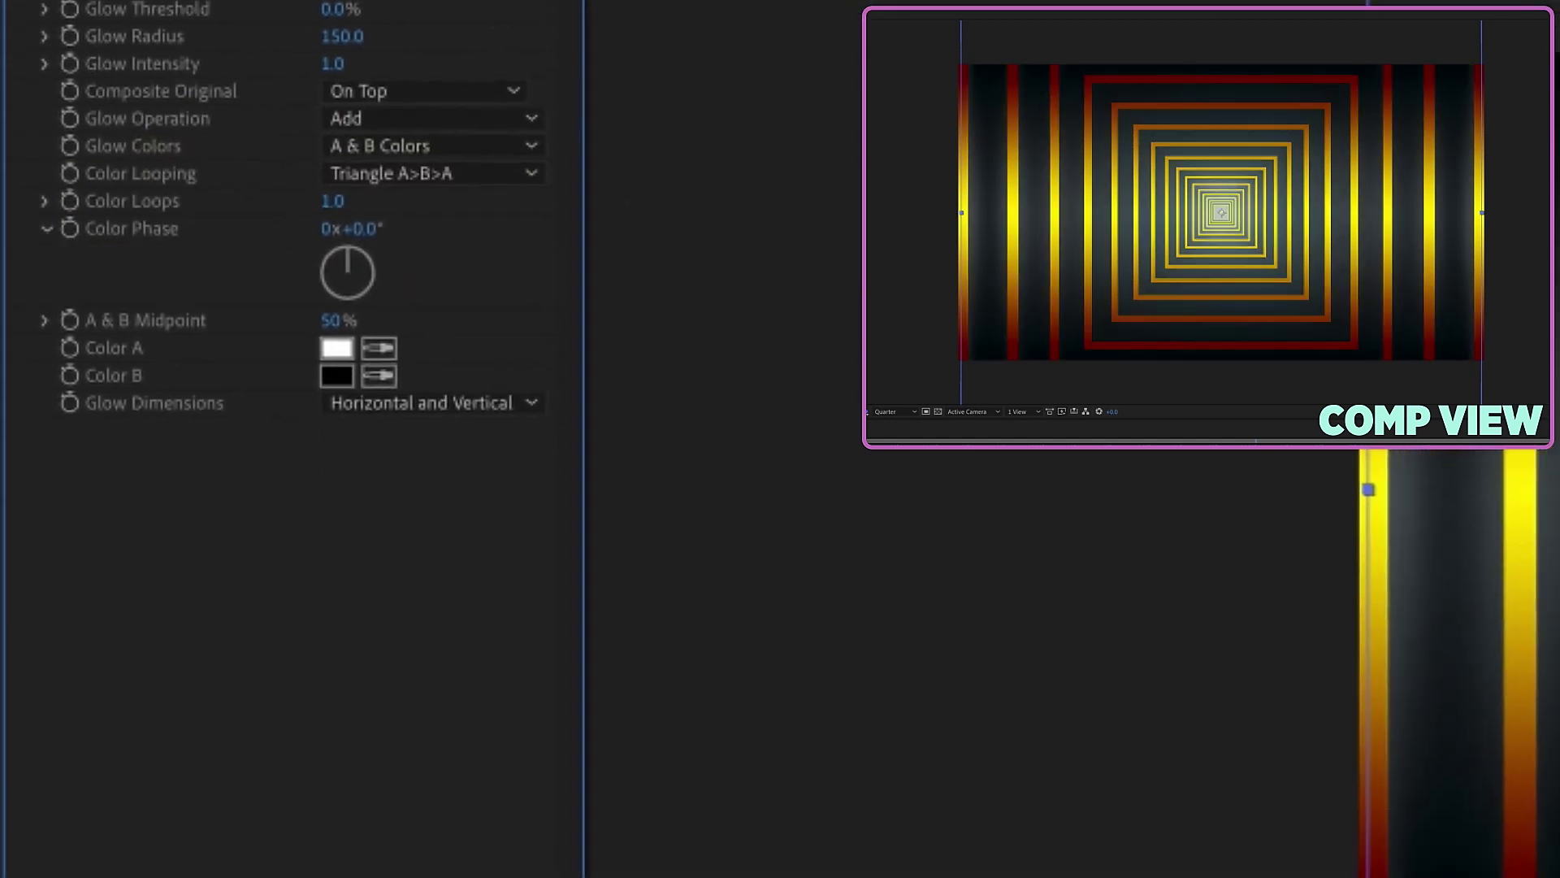
Step: Link the Glow's Color A and Color B to the square's stroke Color with the pick whip
click(146, 788)
click(163, 328)
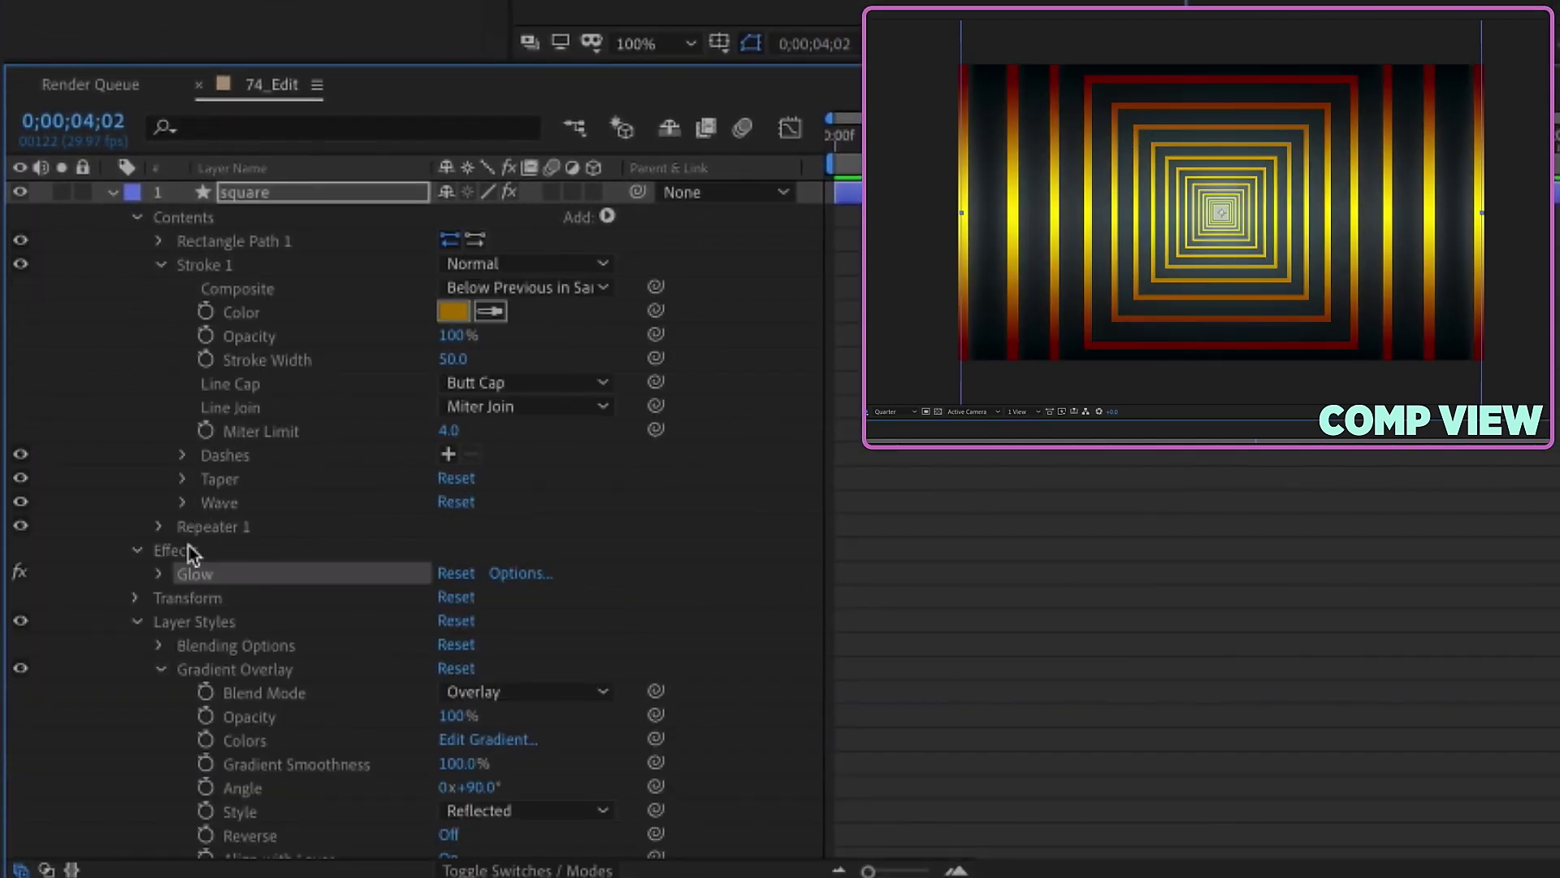
click(161, 573)
scroll(285, 650, down, 3)
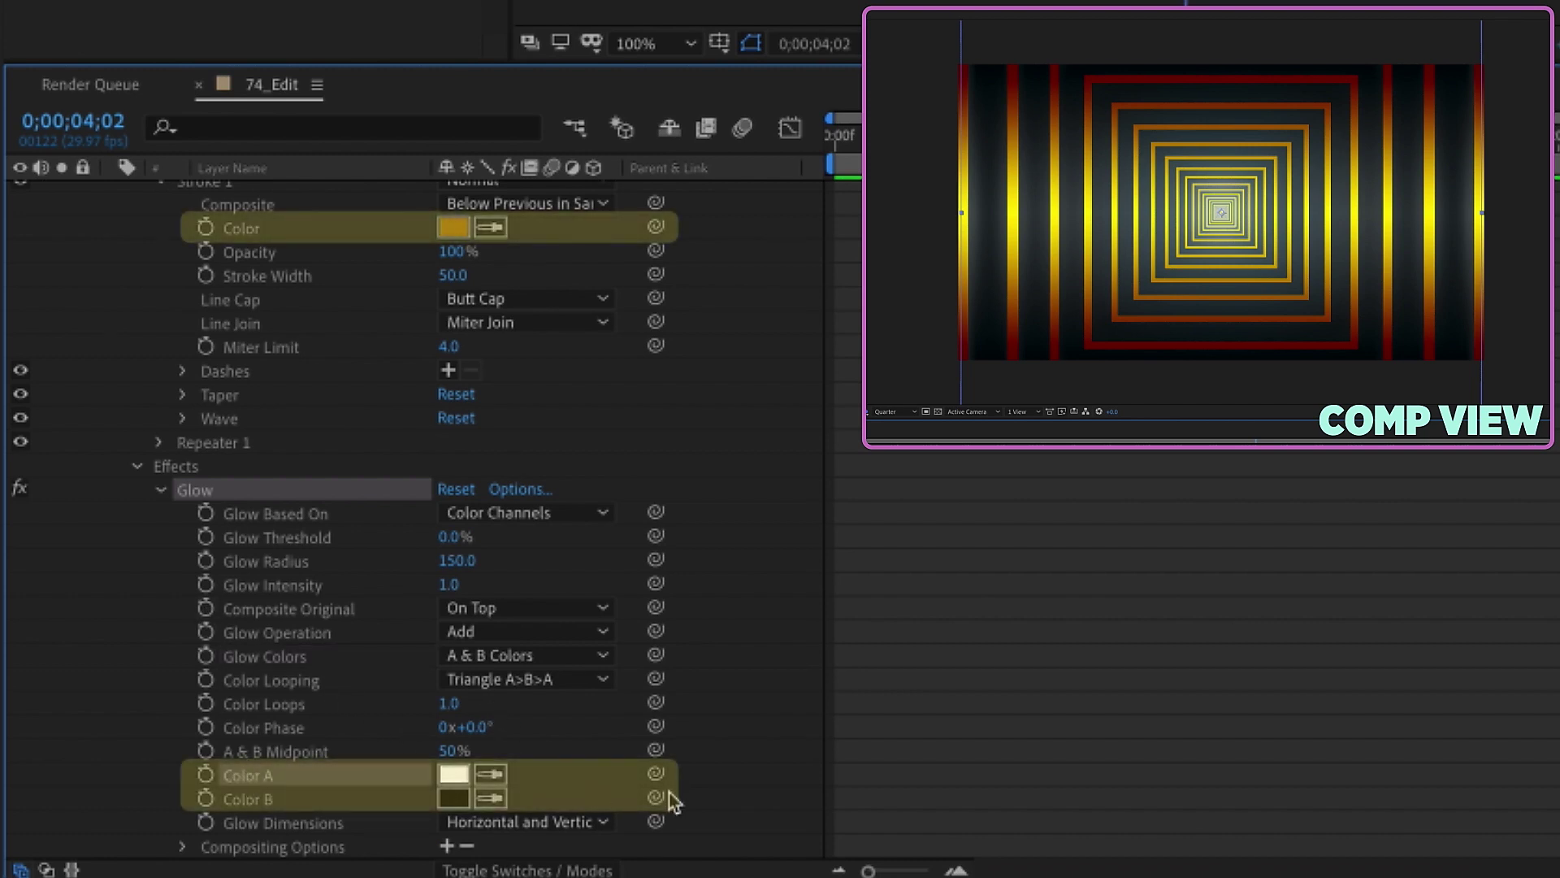
drag(370, 428, 241, 228)
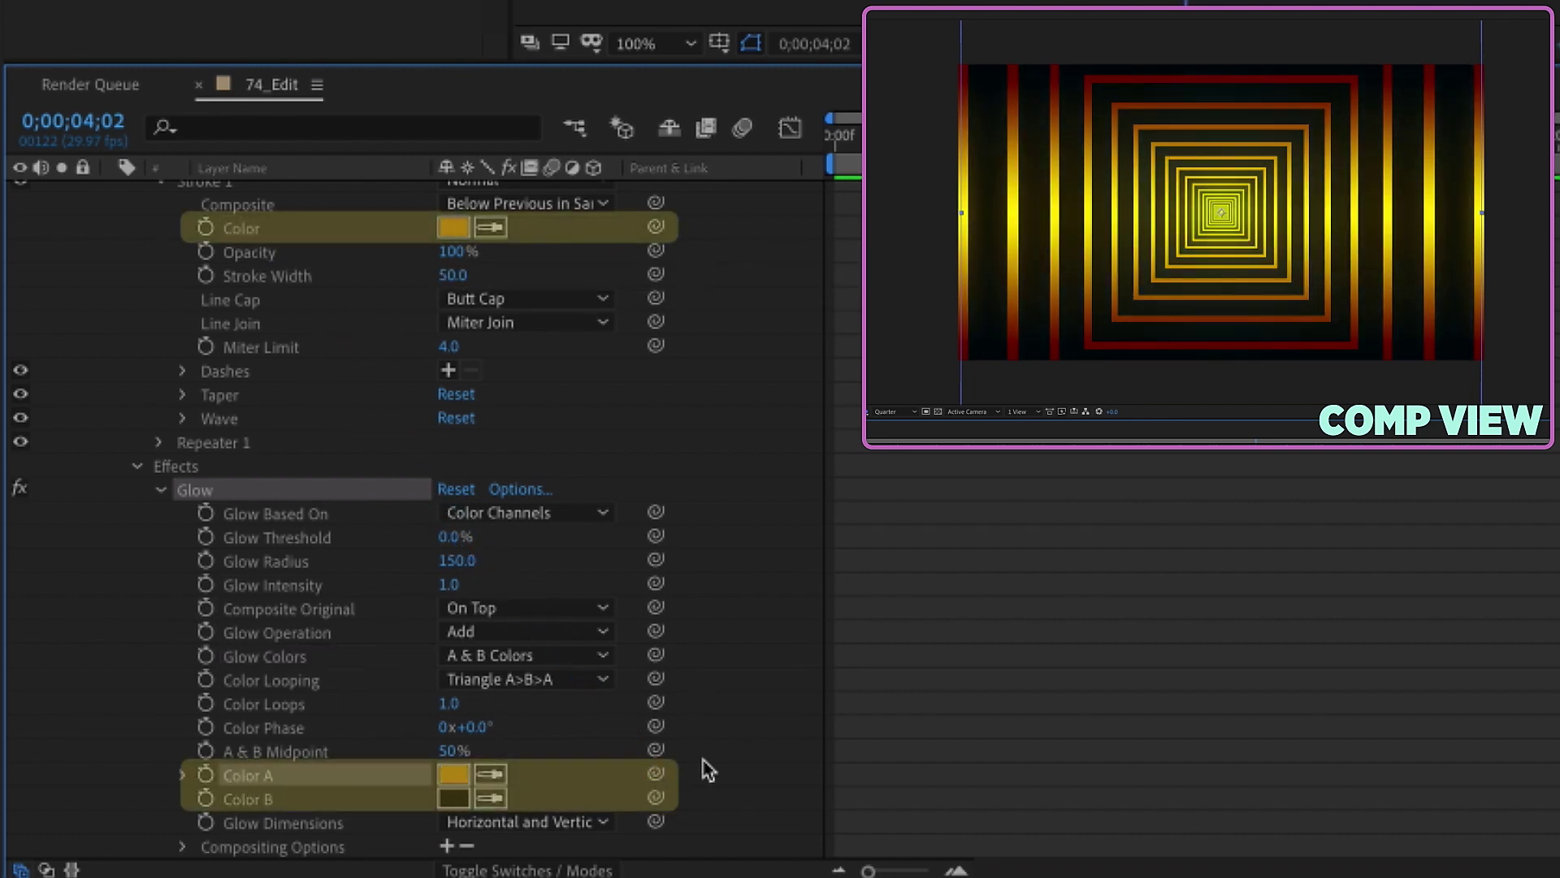
mouse_move(655, 797)
mouse_down()
mouse_move(248, 305)
mouse_move(209, 228)
mouse_up()
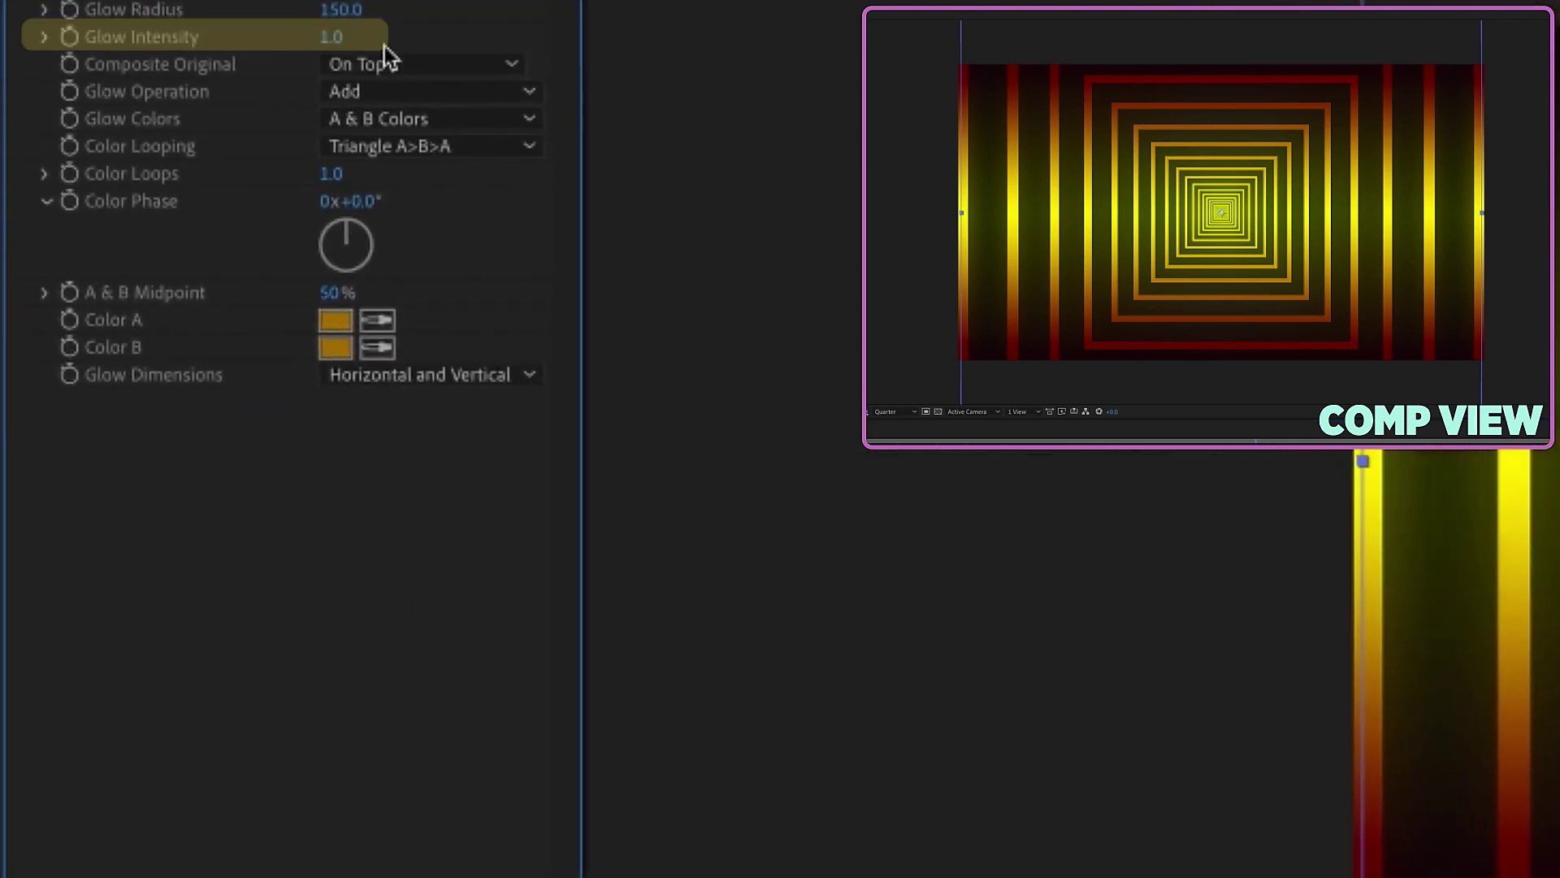
Step: Set the square's Glow Intensity to 0.7
click(366, 314)
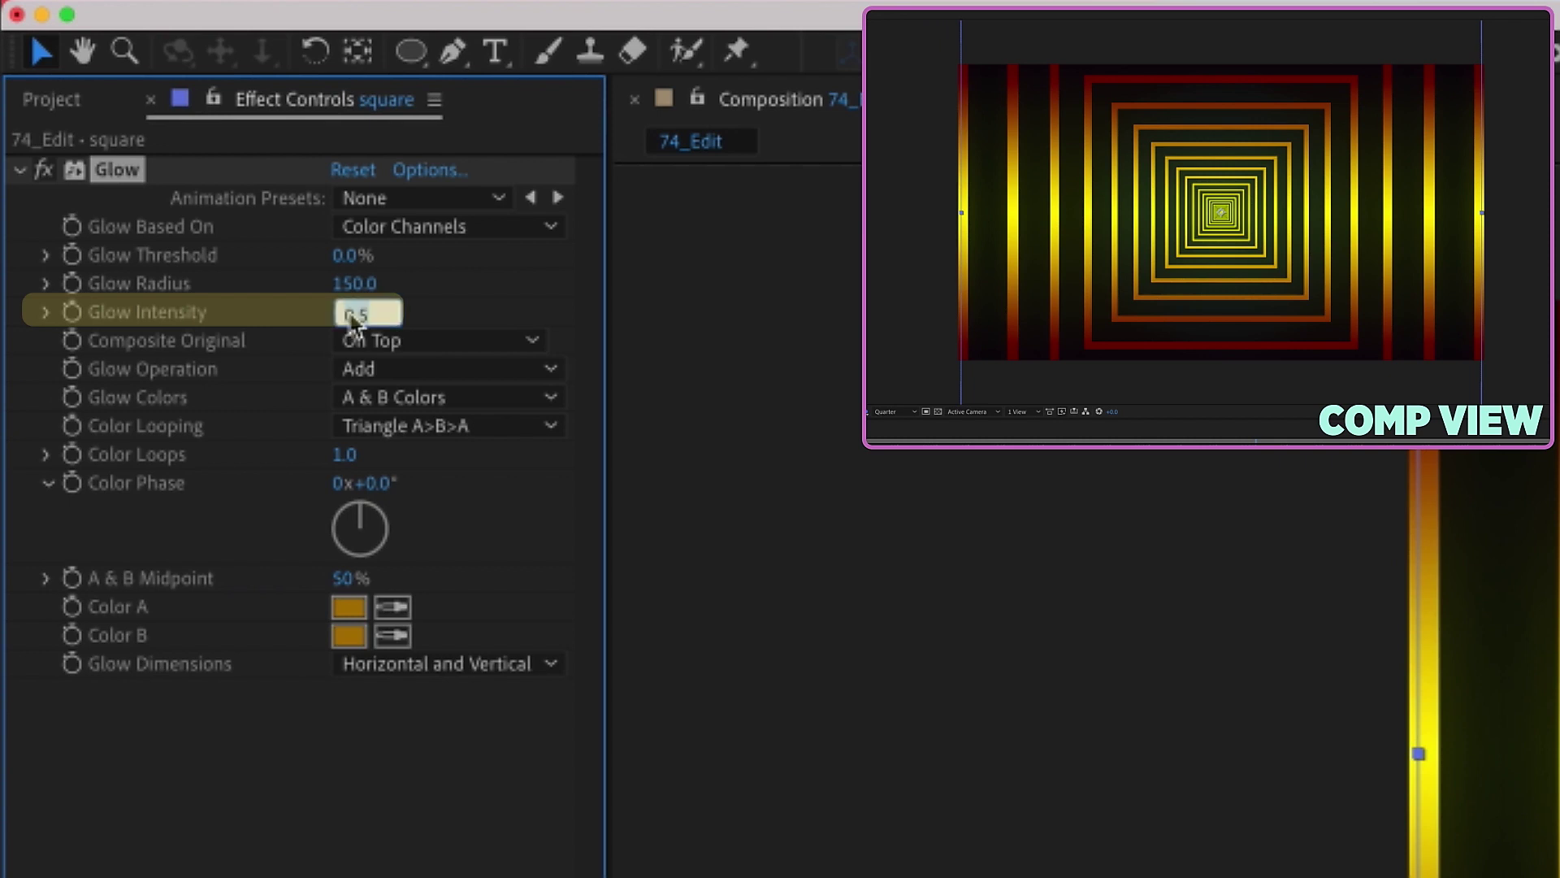
text(0.7)
key(Return)
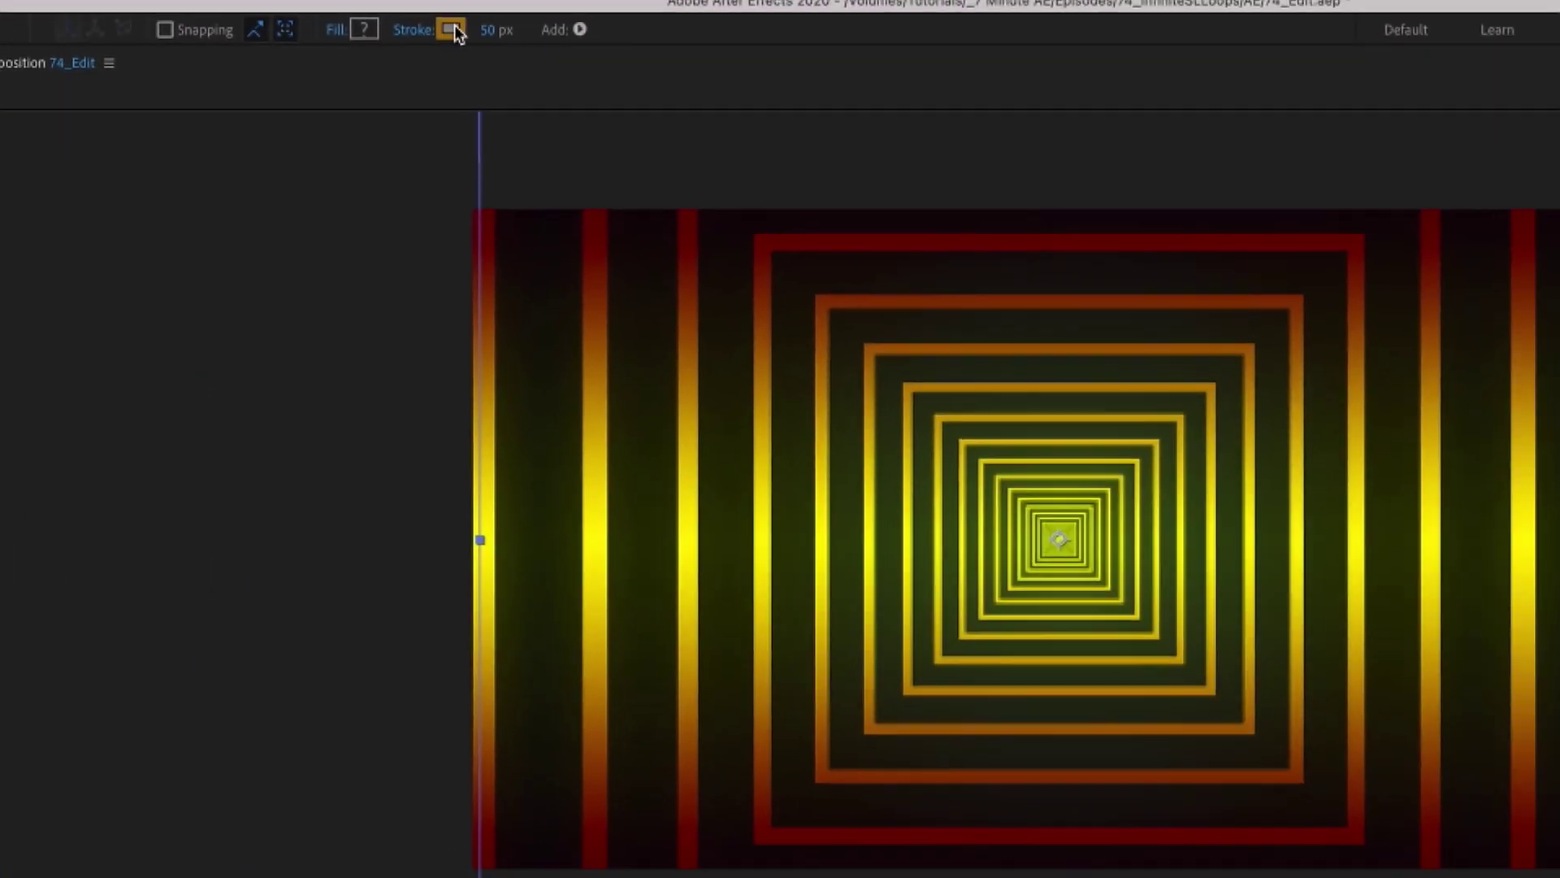
Step: Brighten the square's stroke color and shift its hue slightly toward yellow
click(451, 29)
drag(812, 301, 1185, 241)
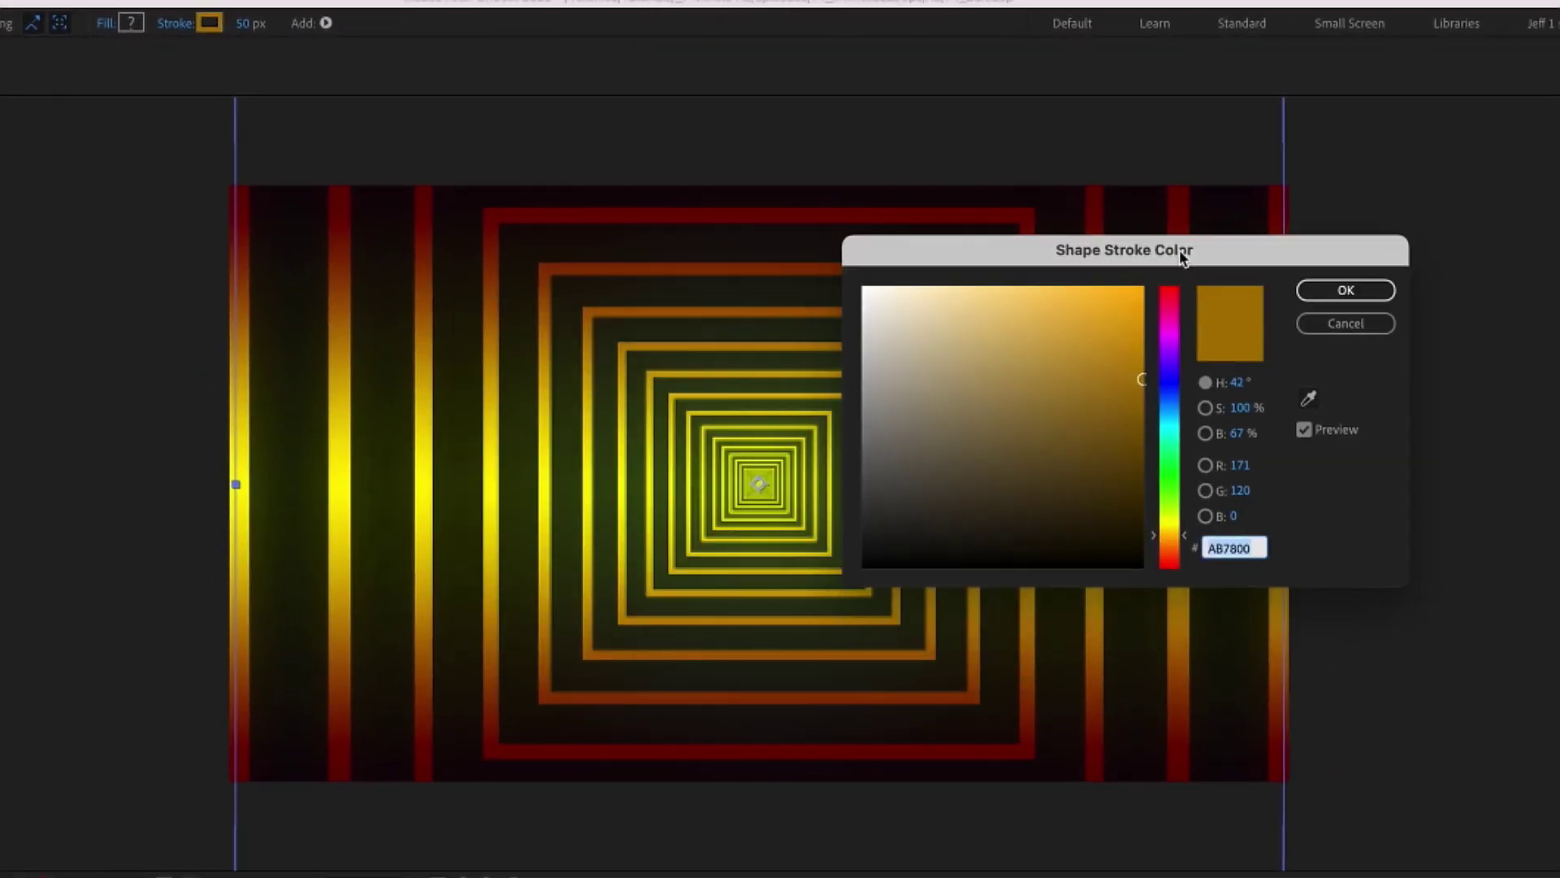
drag(1149, 379, 1160, 333)
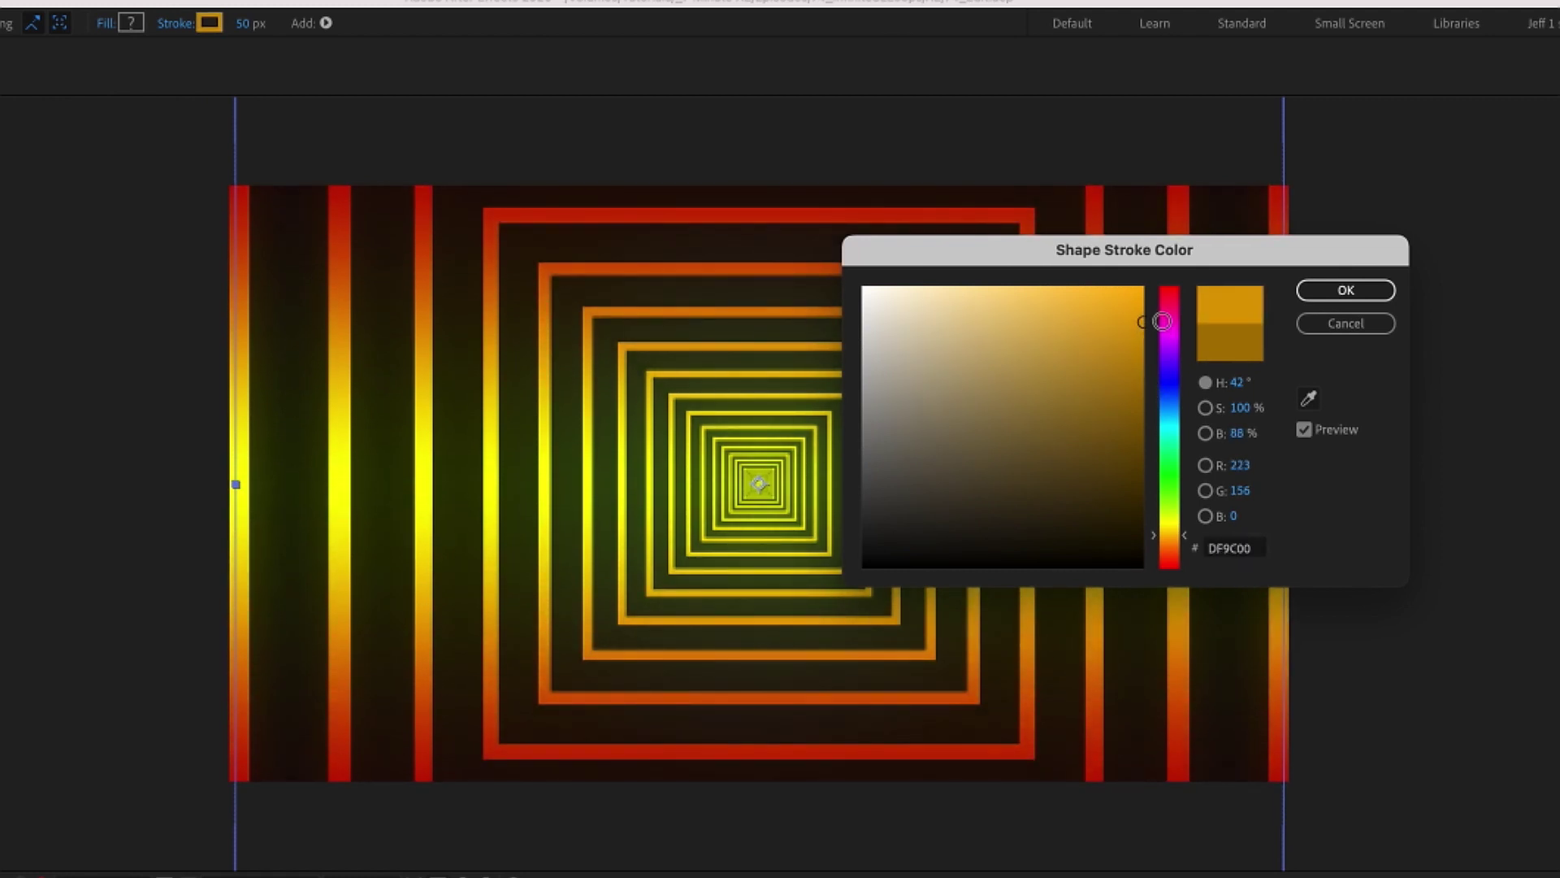
click(1169, 531)
click(1315, 293)
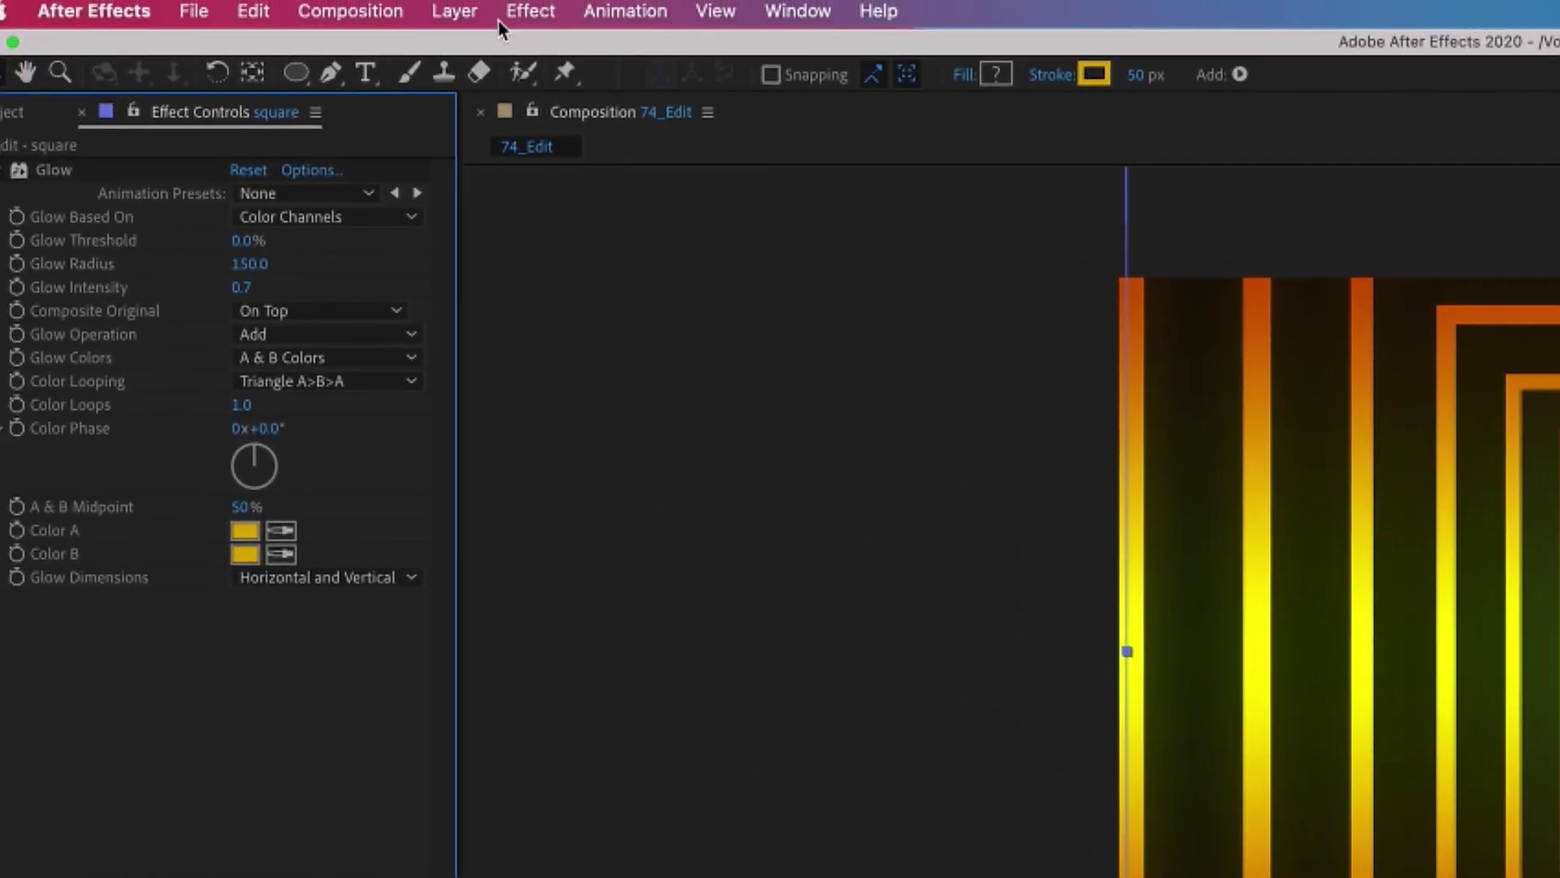
Step: Apply Camera Lens Blur to the square layer and use the square layer as its Blur Map
click(524, 13)
mouse_move(678, 221)
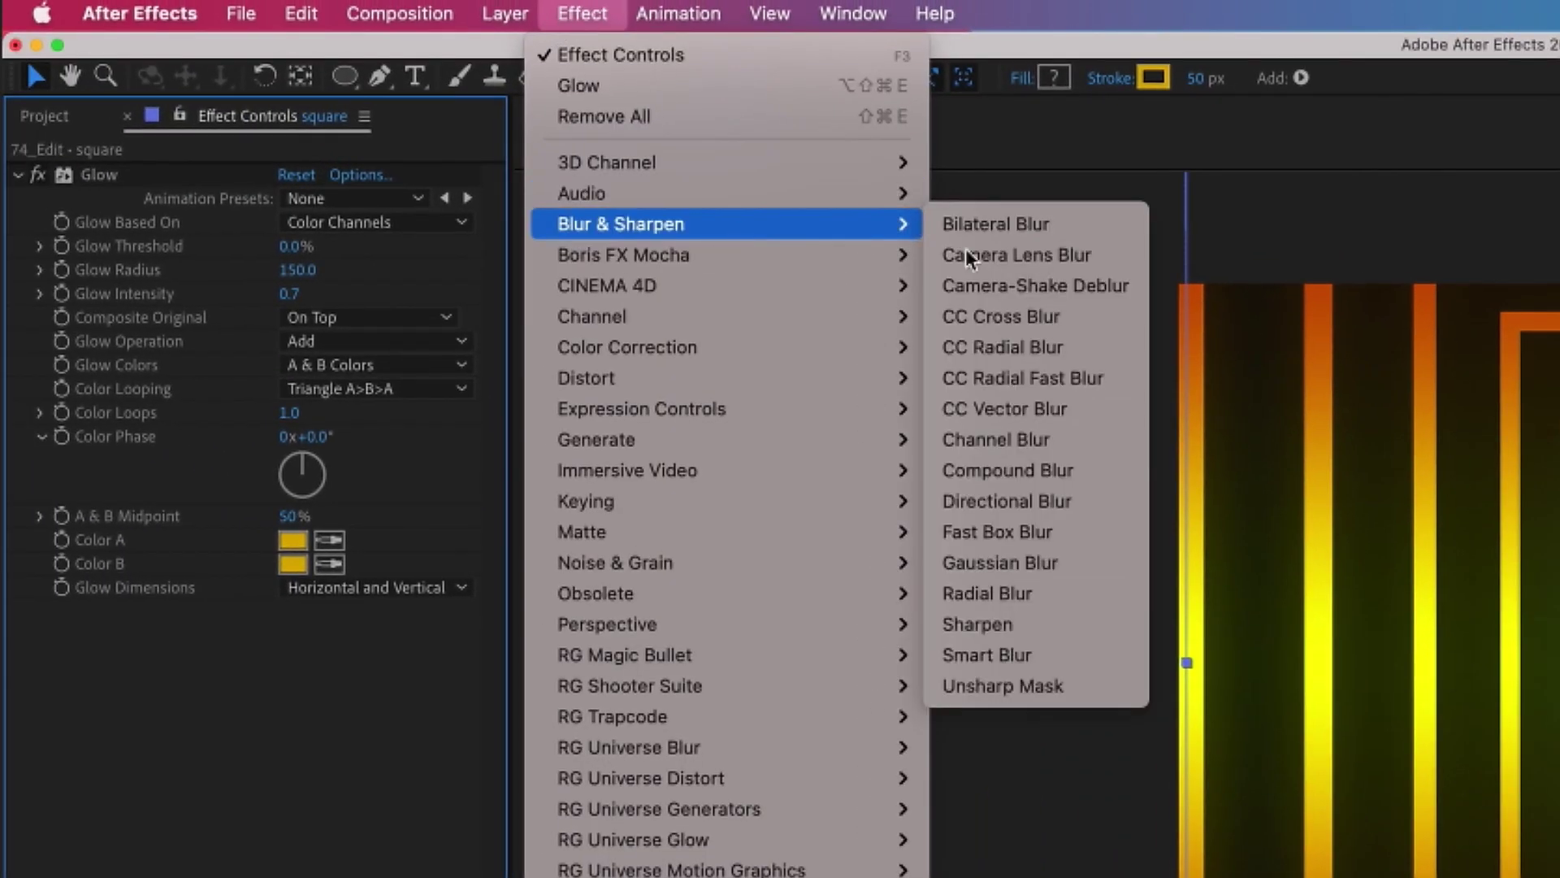
click(1085, 257)
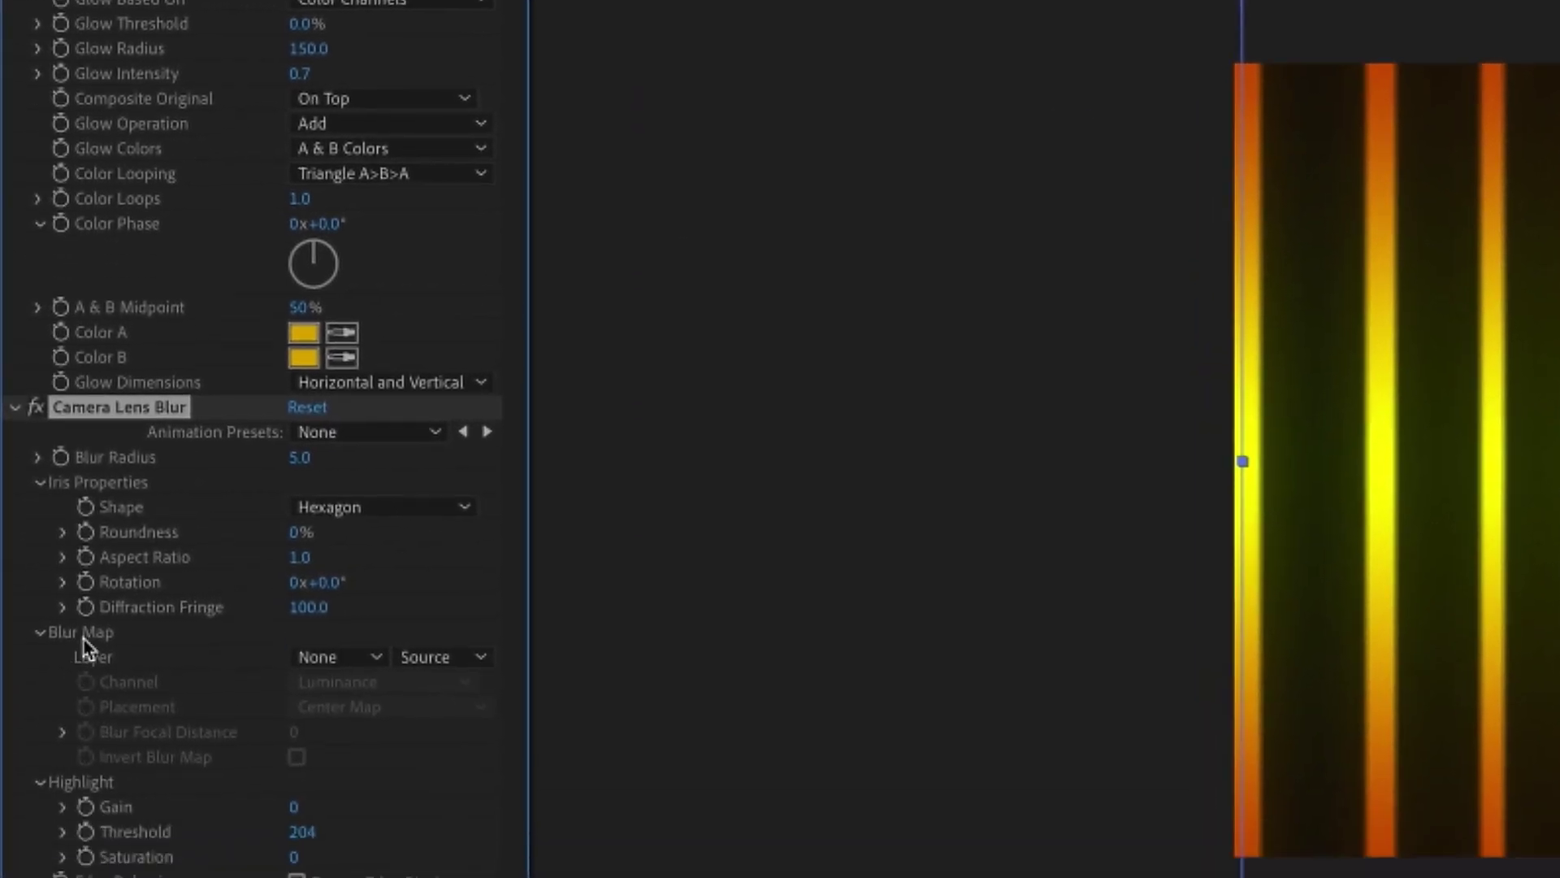
click(324, 657)
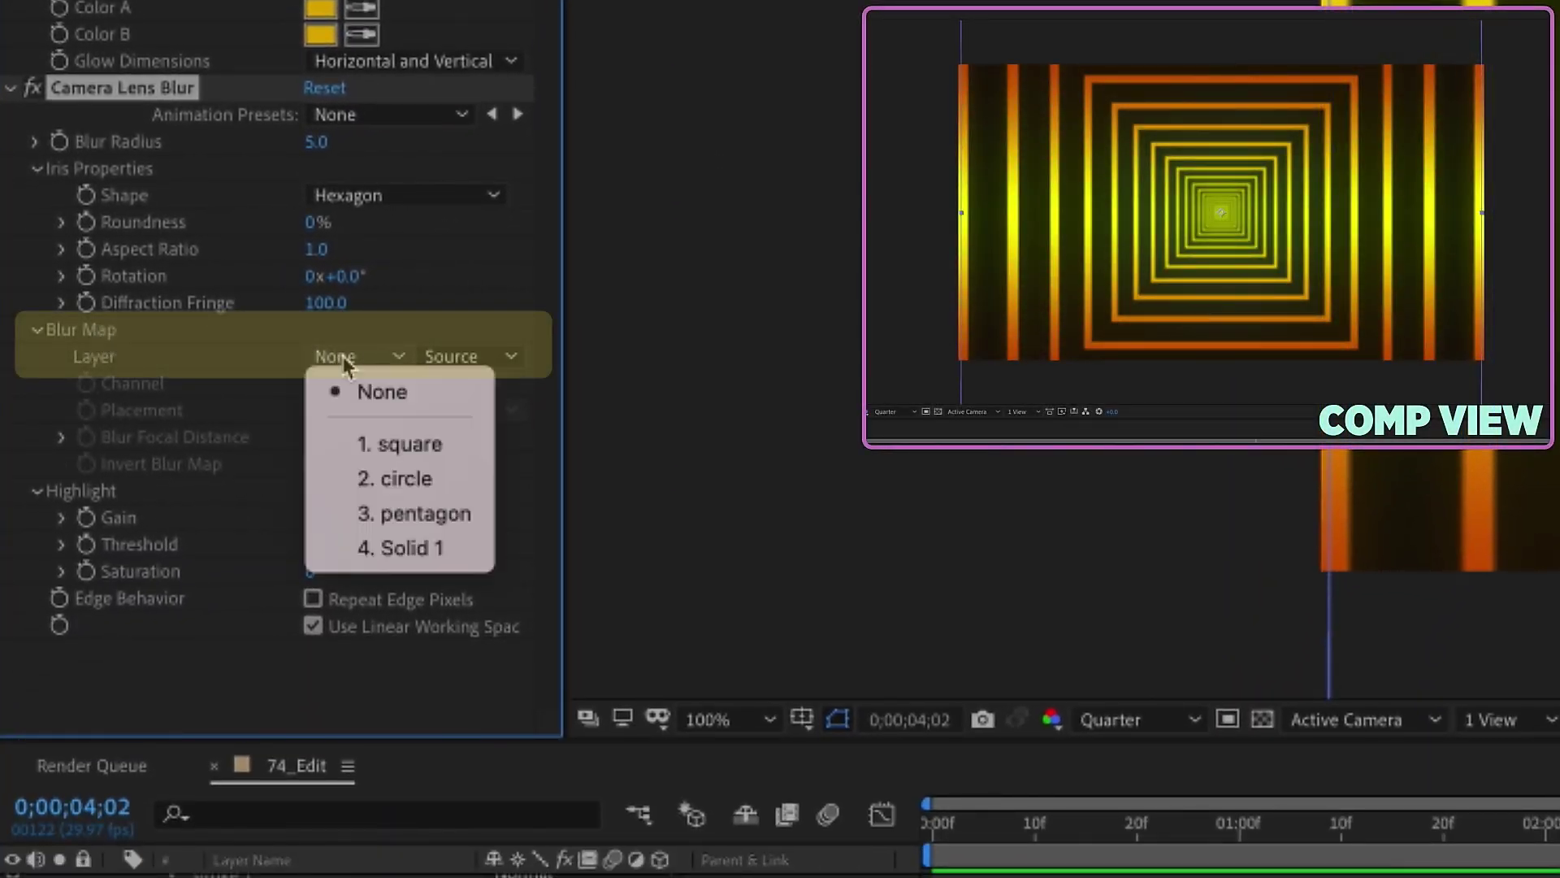
click(421, 447)
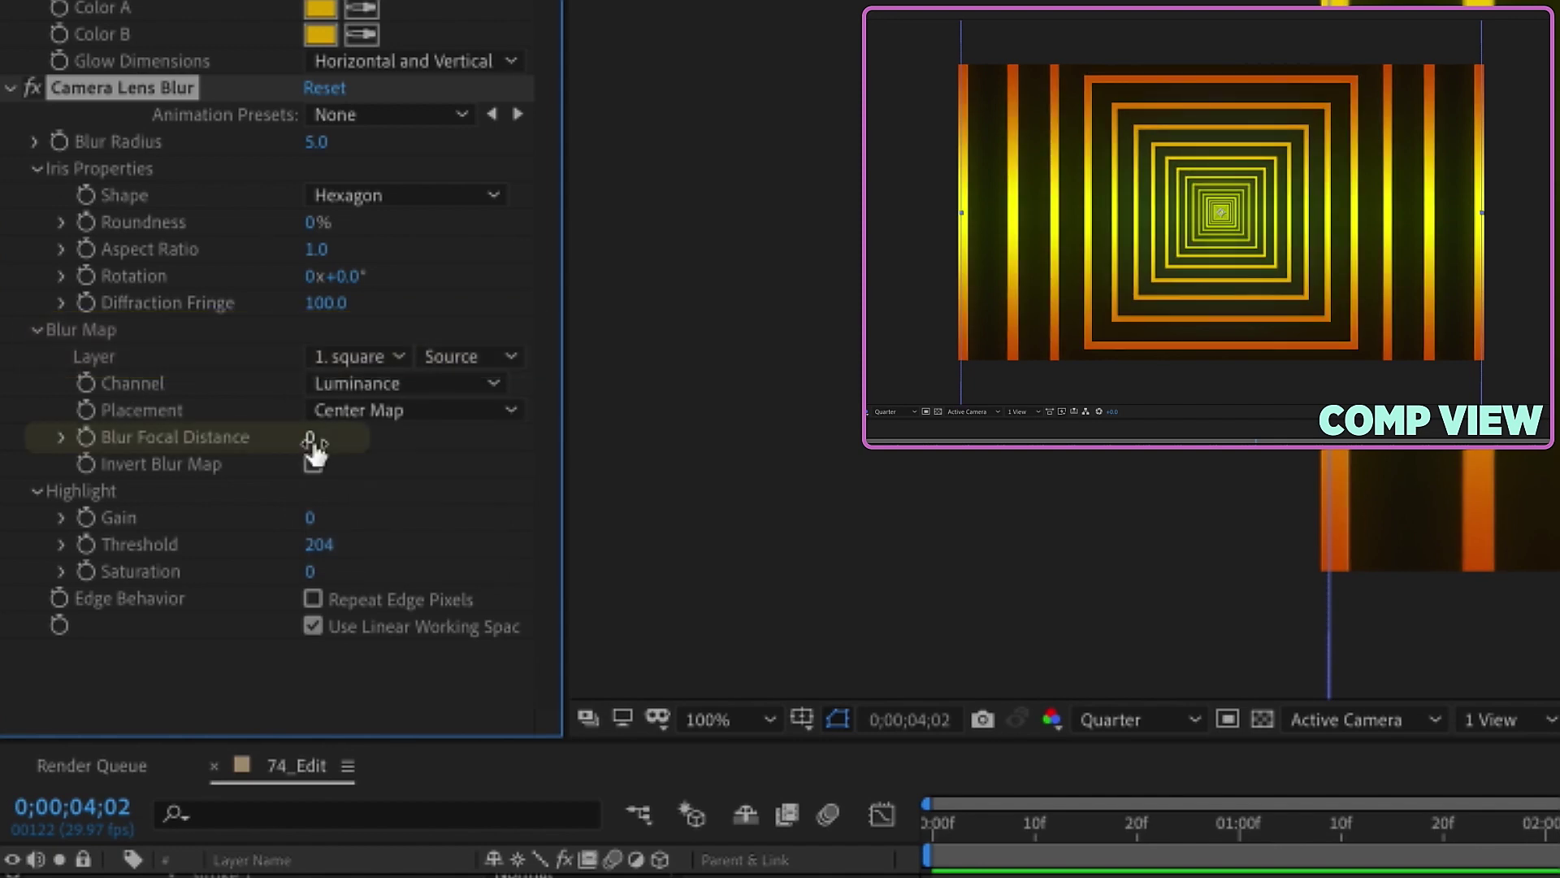
Step: Set the Camera Lens Blur's Blur Focal Distance to 200
key(BackSpace)
text(200)
key(Return)
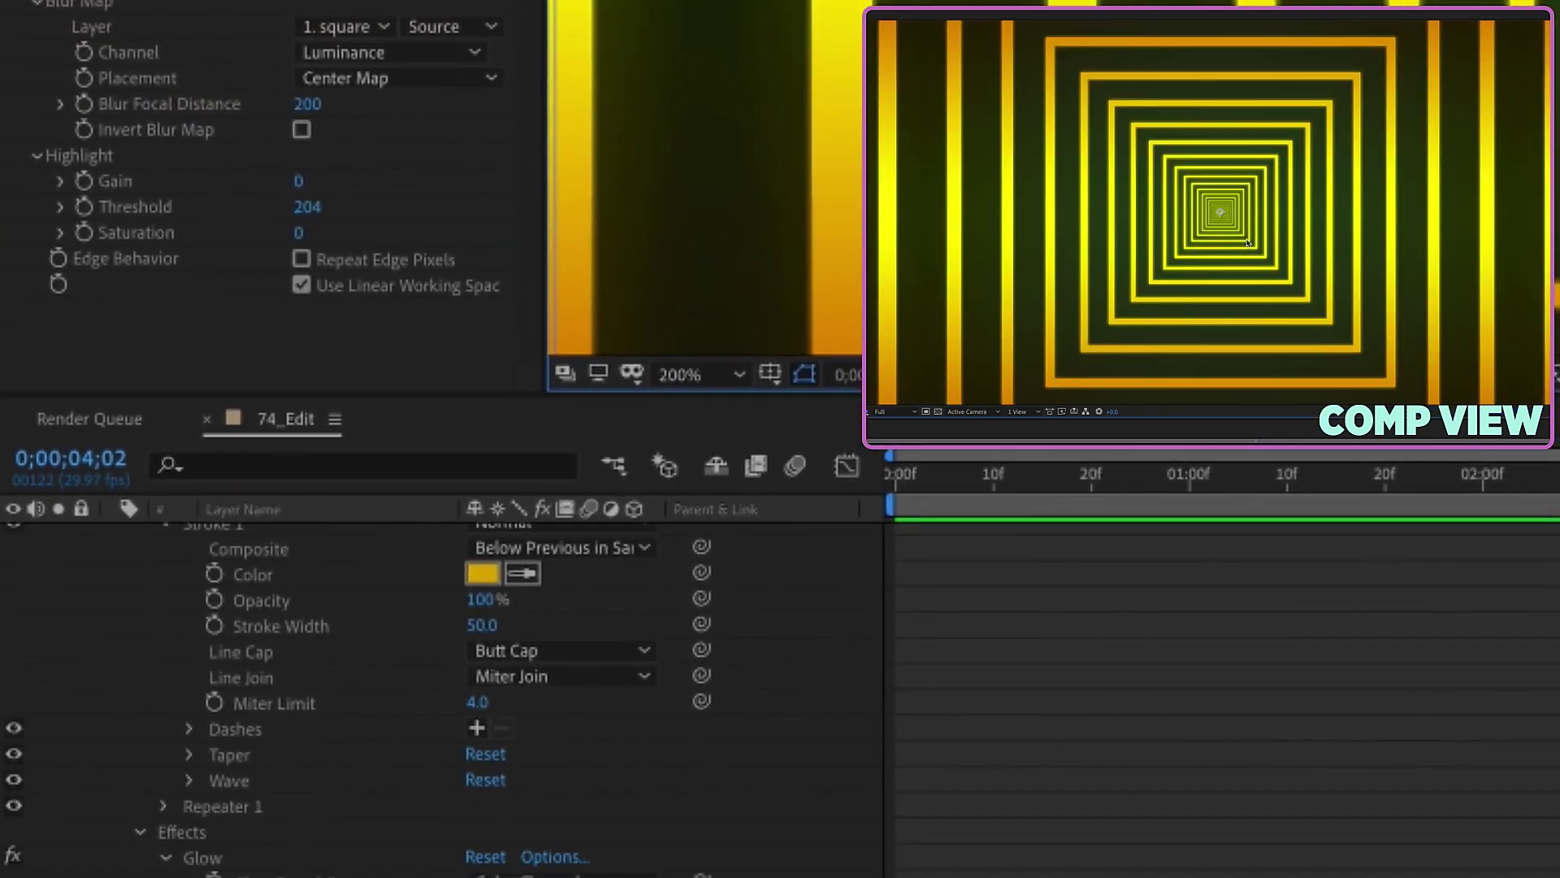
Step: Collapse the square layer's Effects and Stroke 1 groups and set Repeater 1's End Opacity to 0%
scroll(1248, 242, down, 1)
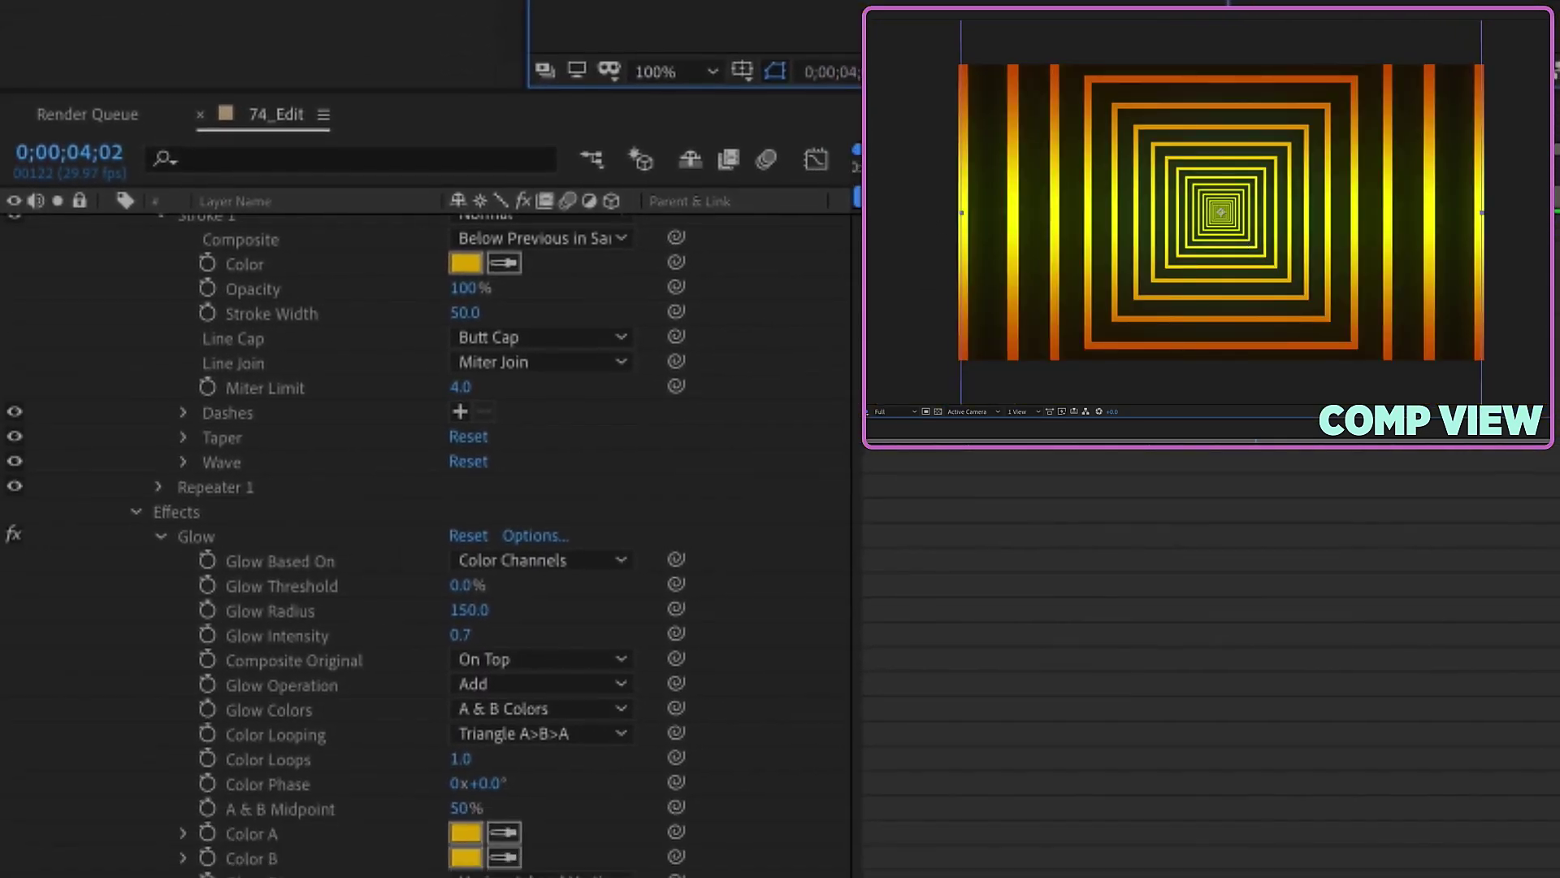
scroll(255, 519, down, 10)
scroll(192, 327, up, 5)
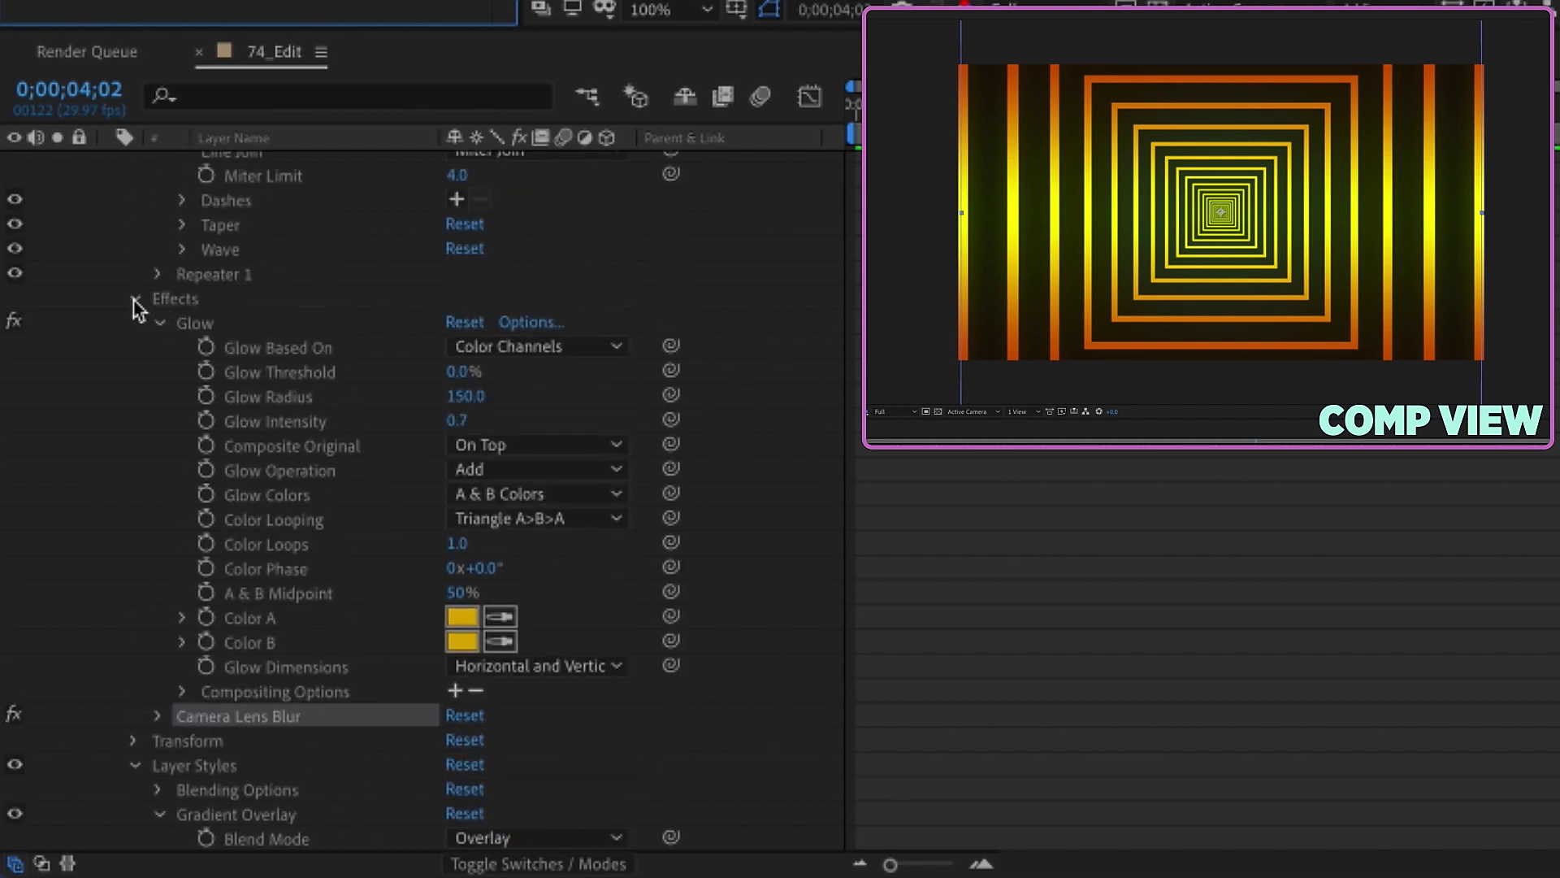
click(135, 300)
scroll(188, 354, up, 5)
click(159, 237)
click(156, 212)
click(216, 212)
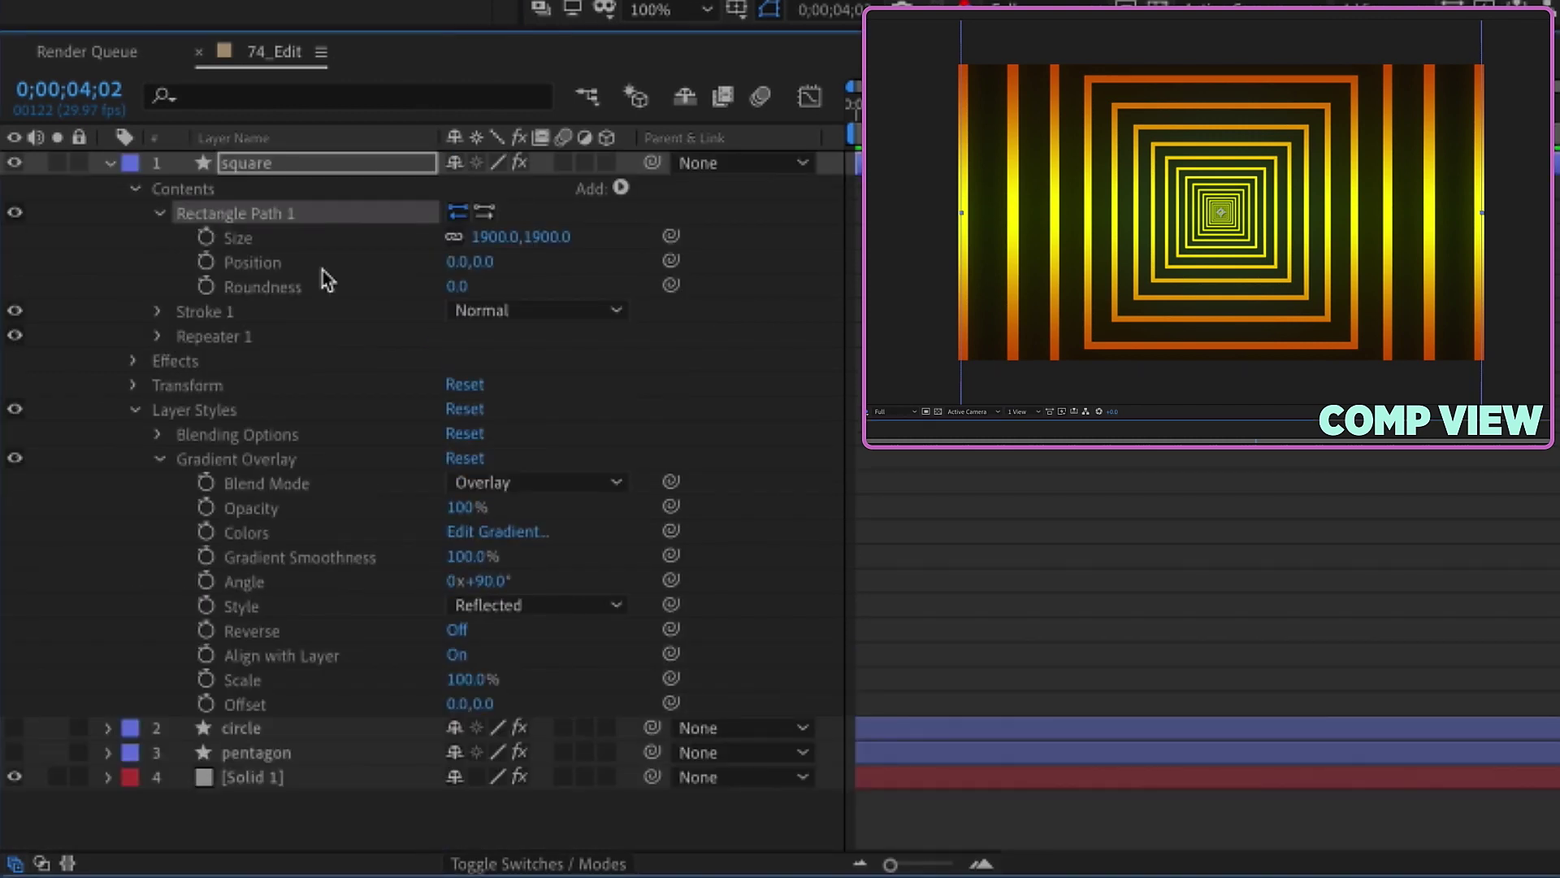
click(157, 336)
click(299, 583)
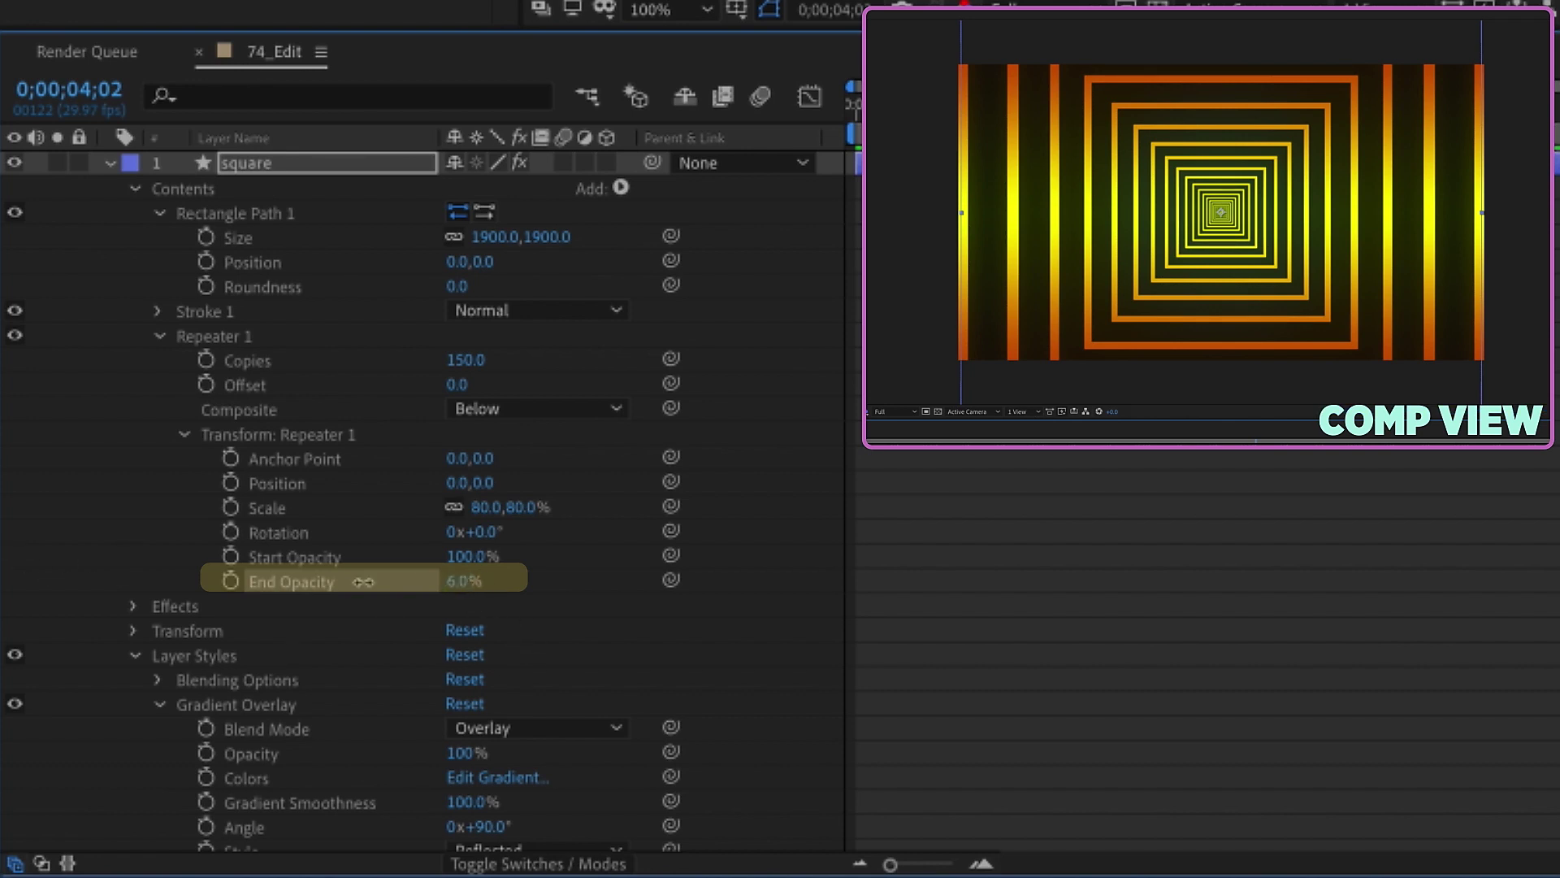
drag(451, 583, 440, 583)
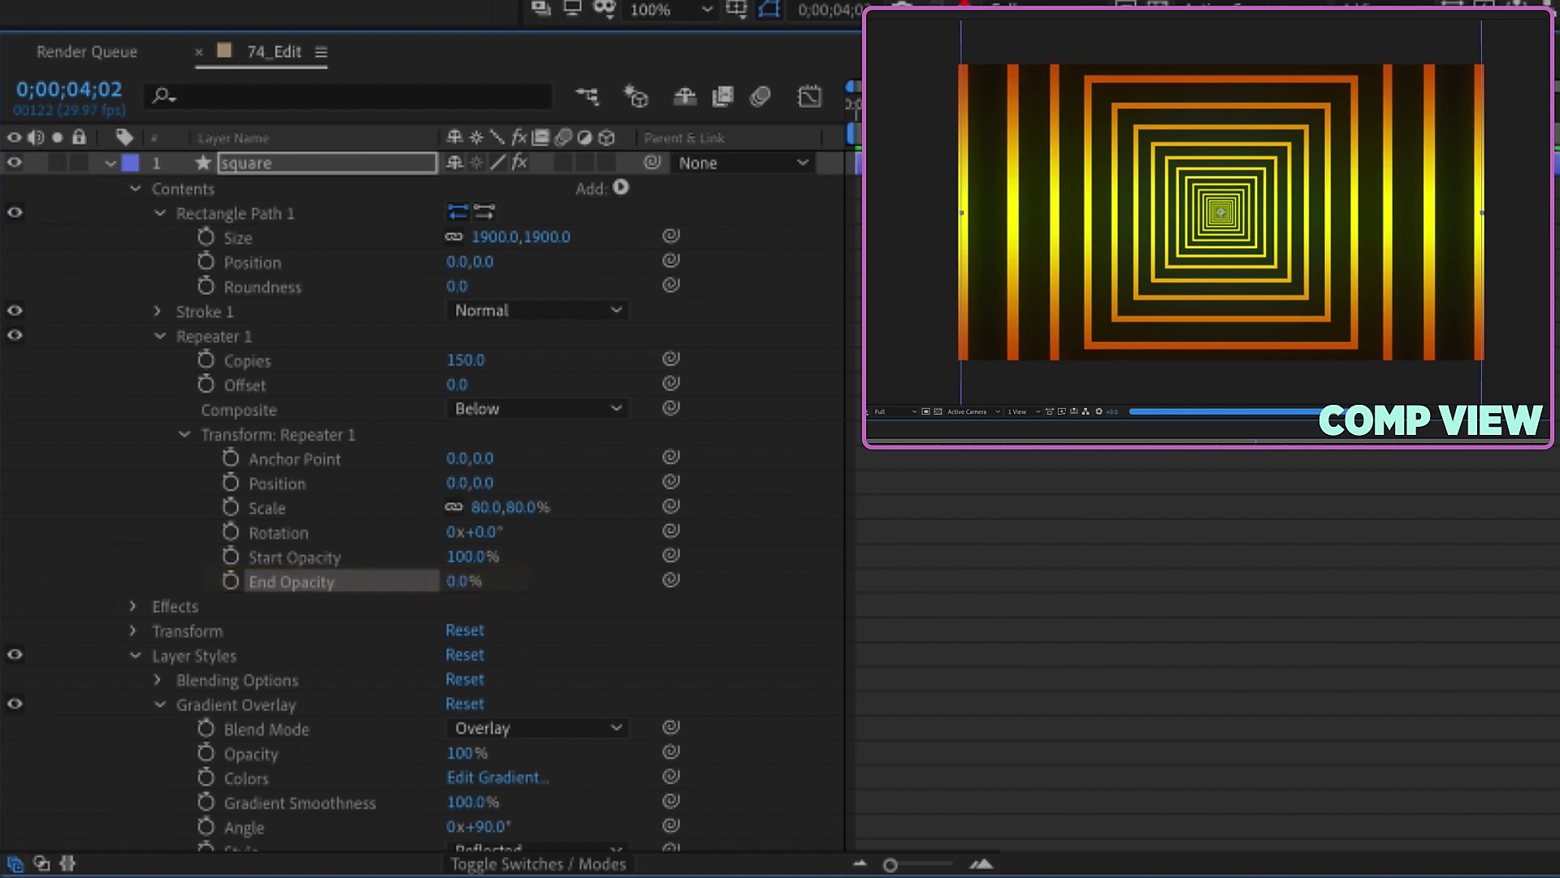
Step: Keyframe Repeater 1's Offset from 0 at 0;00;00;00 to -10 at 0;00;05;00 and preview the animation
click(855, 435)
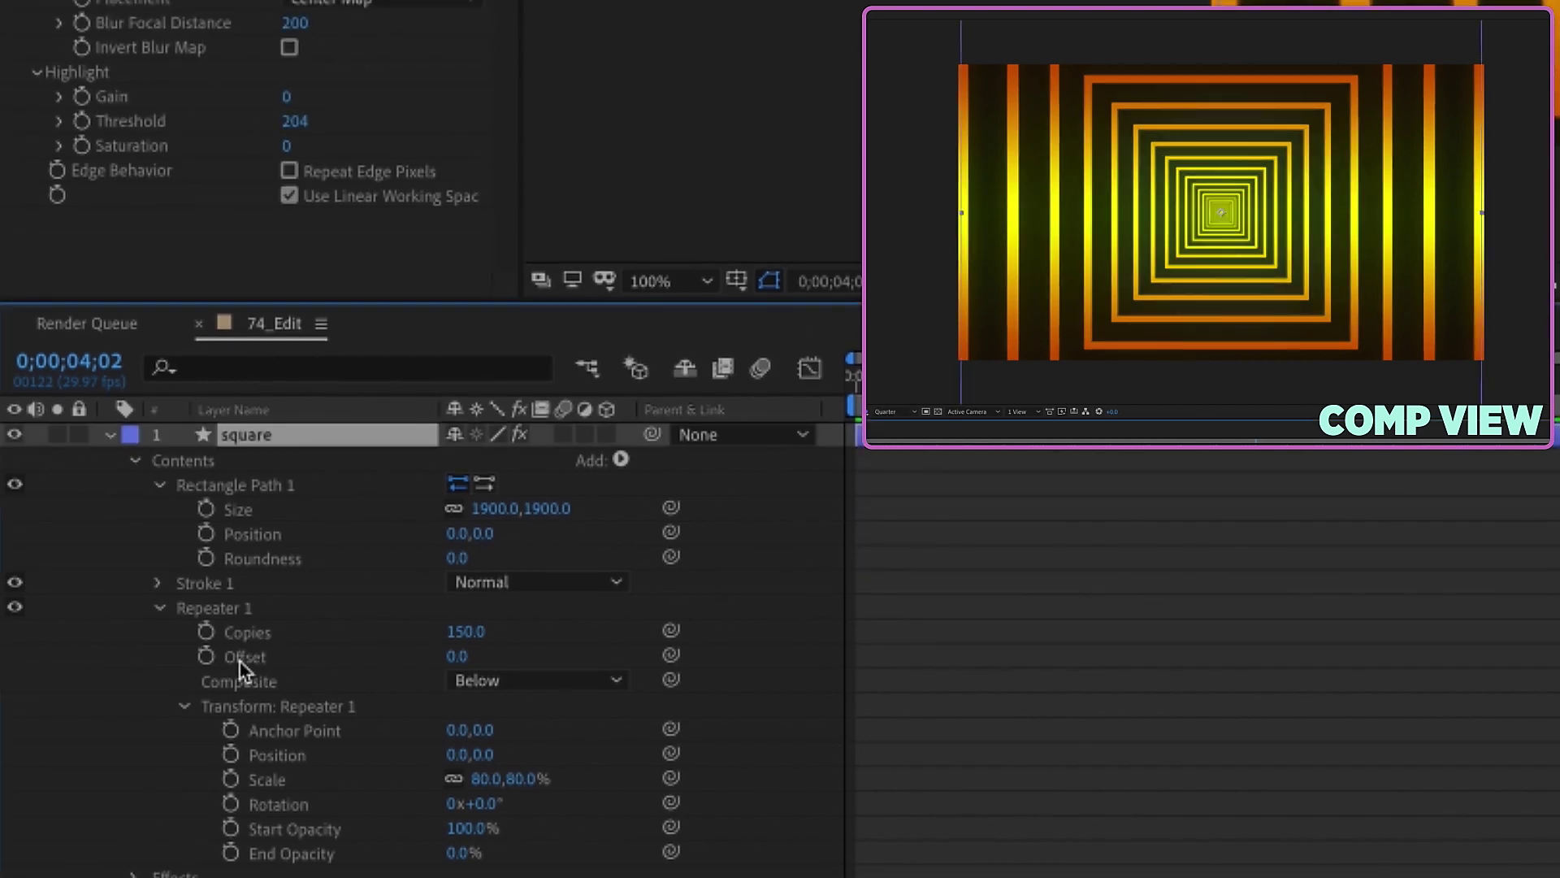
key(Home)
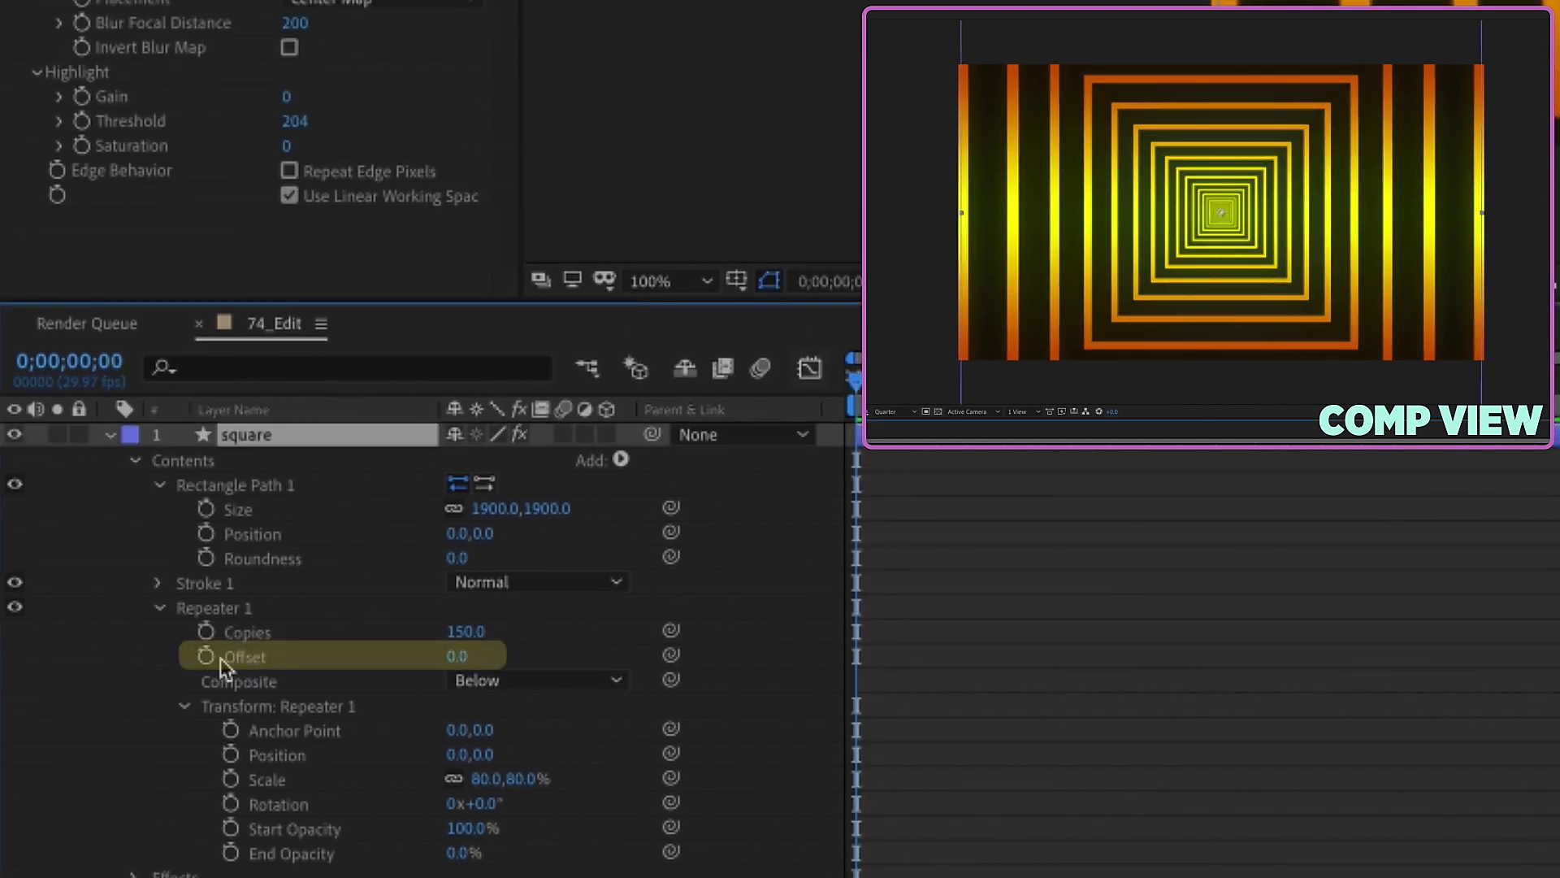
click(206, 655)
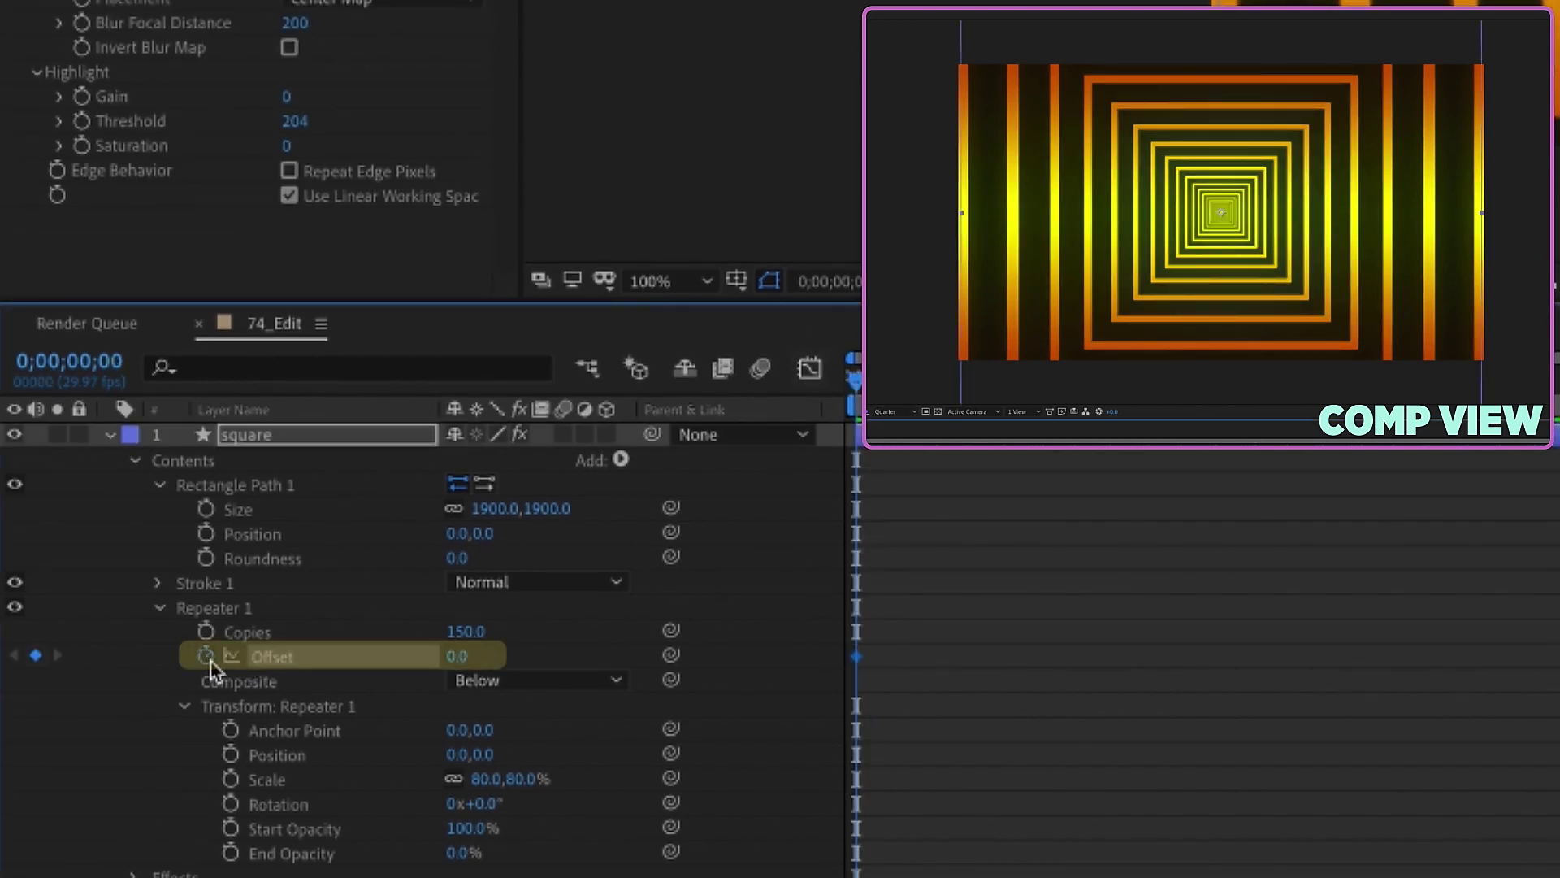
click(1386, 560)
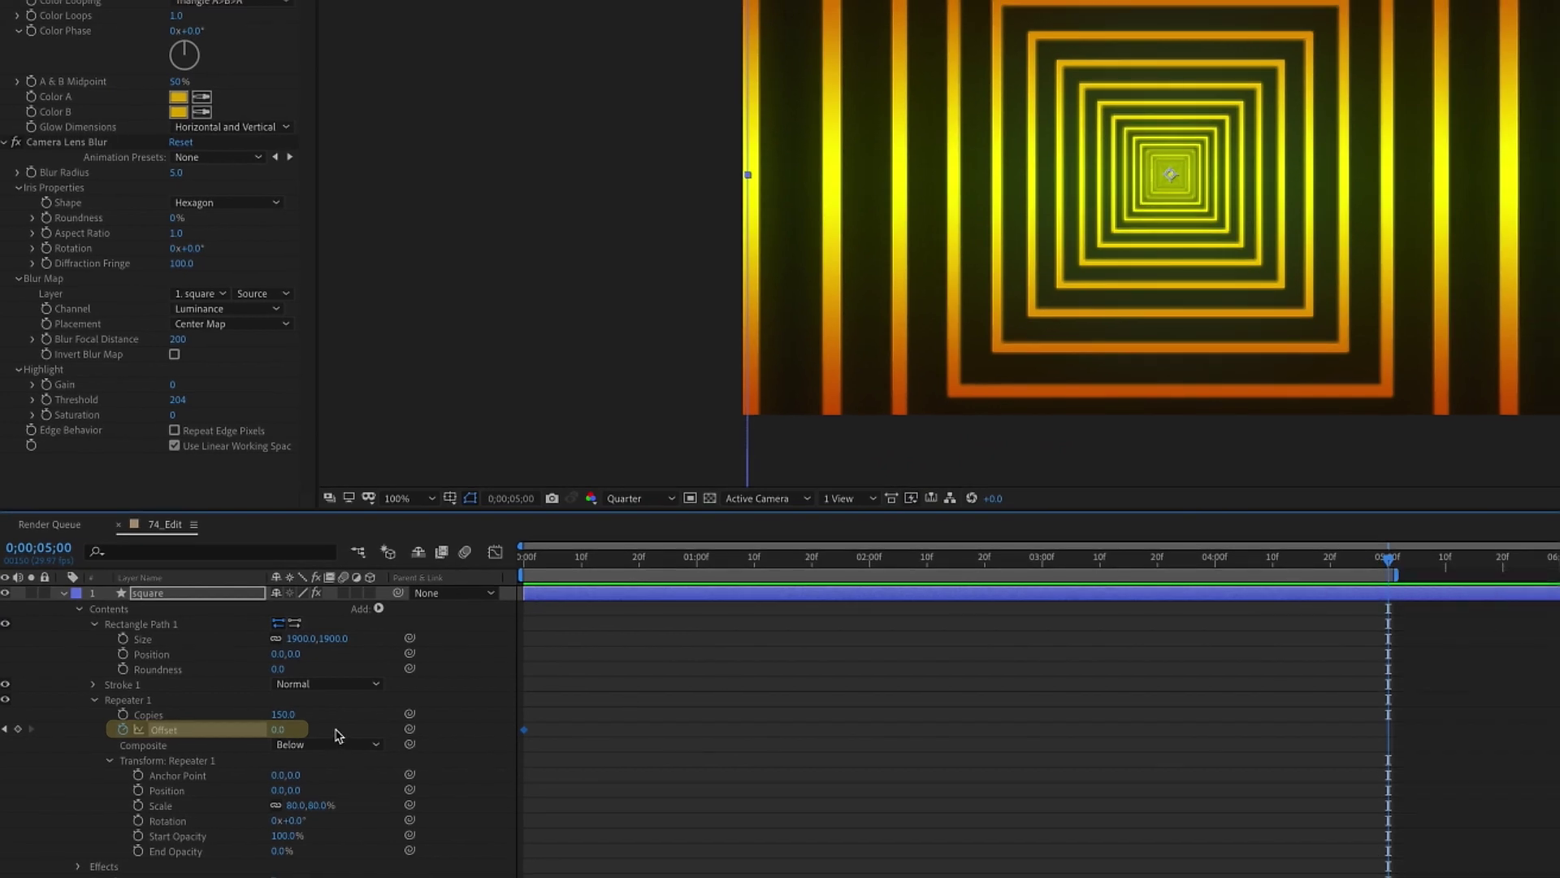
click(804, 681)
key(space)
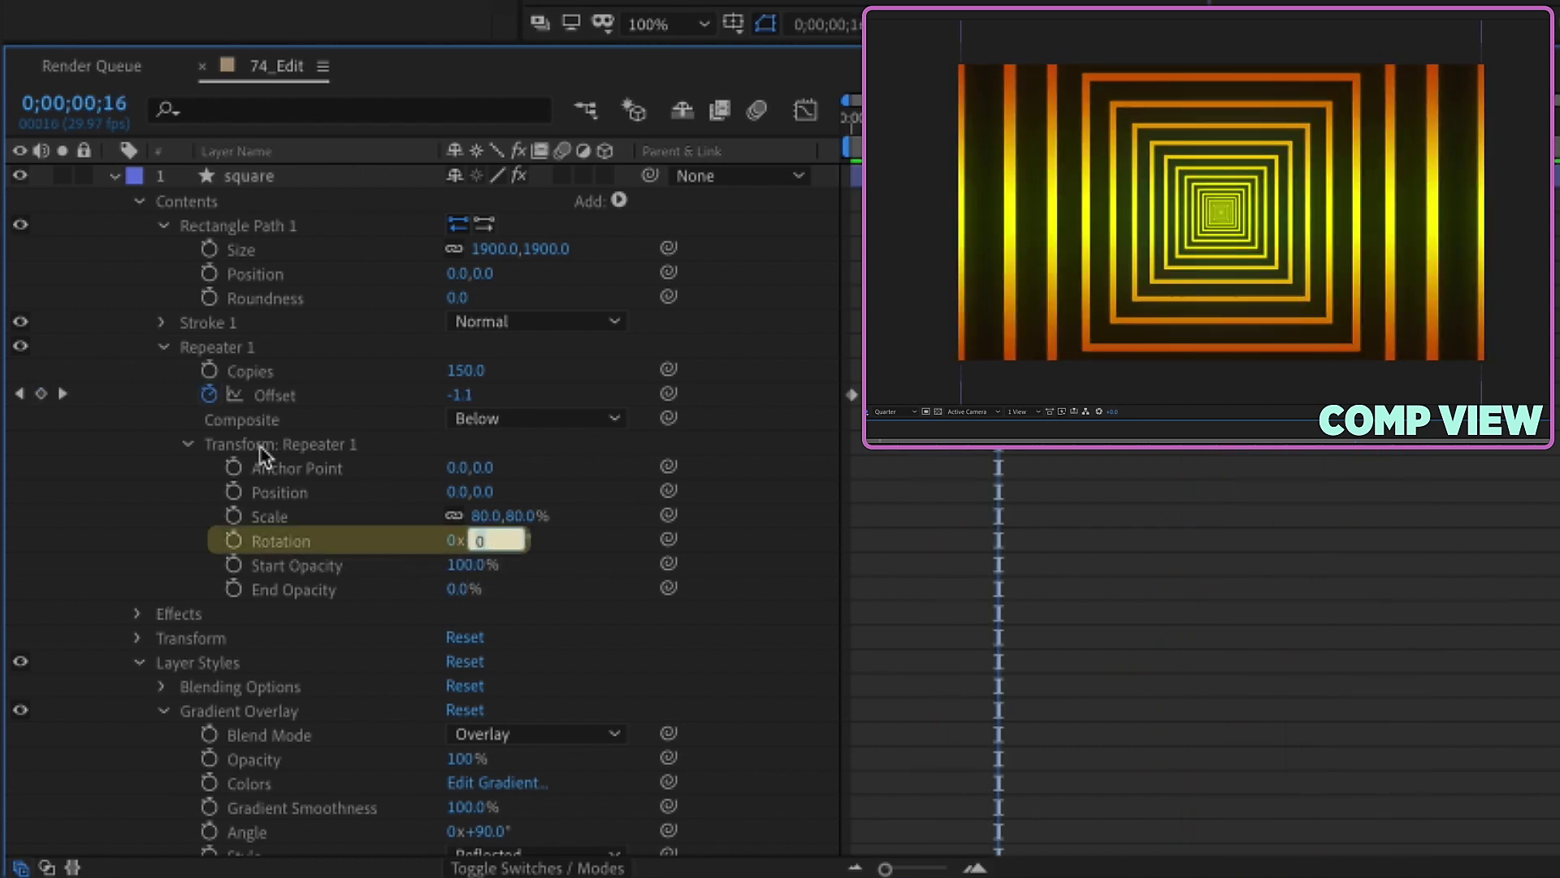
Step: Try Repeater 1 Rotation values of 5° and 15° and preview the twisted tunnel
text(5)
key(Return)
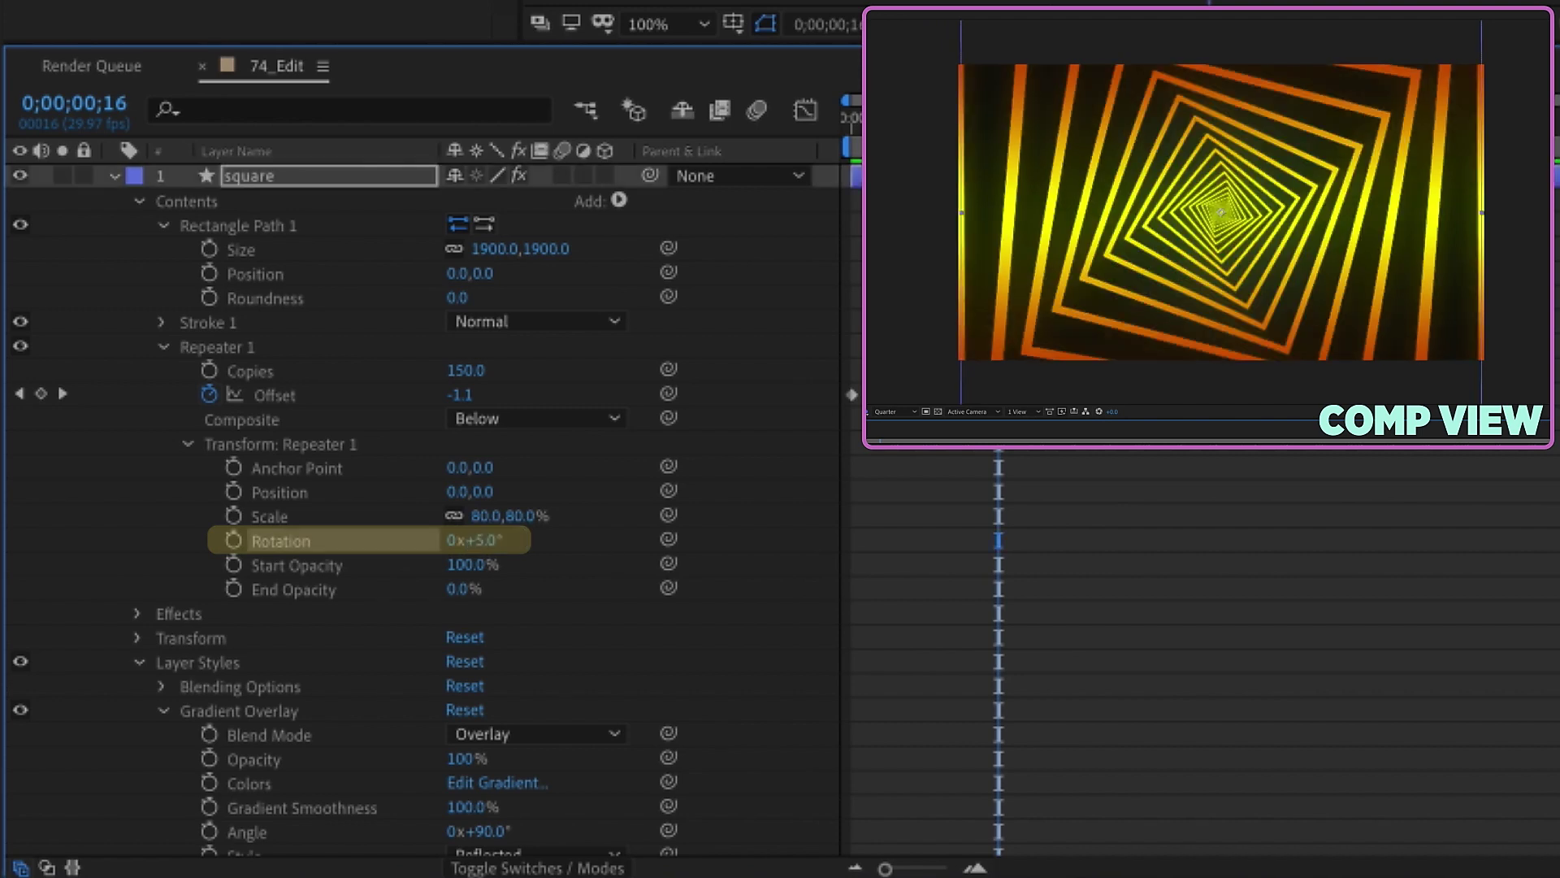
drag(530, 534, 538, 534)
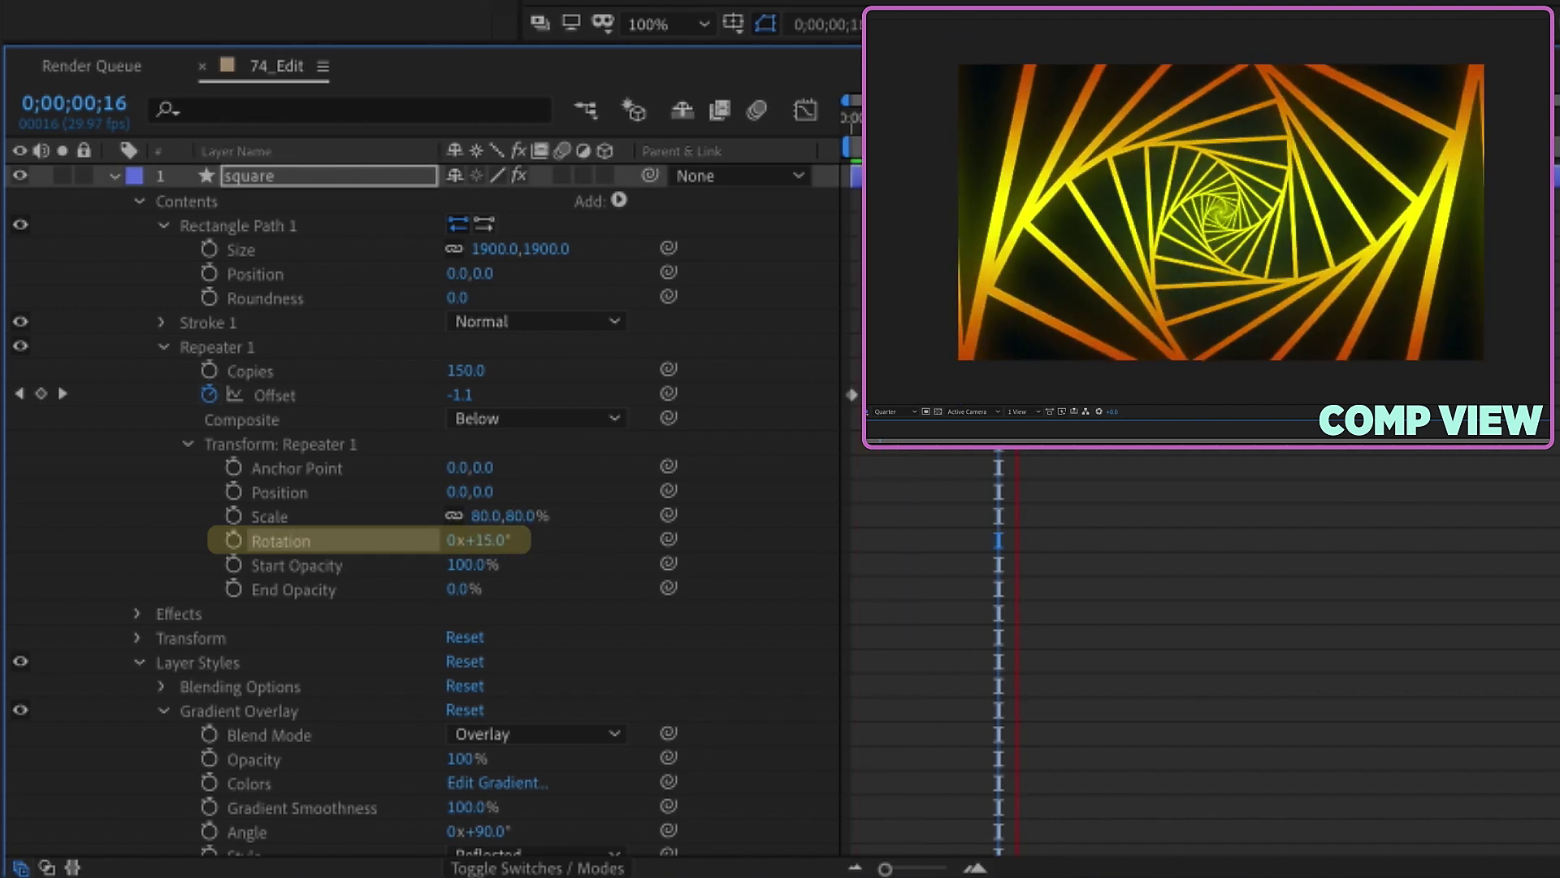
key(space)
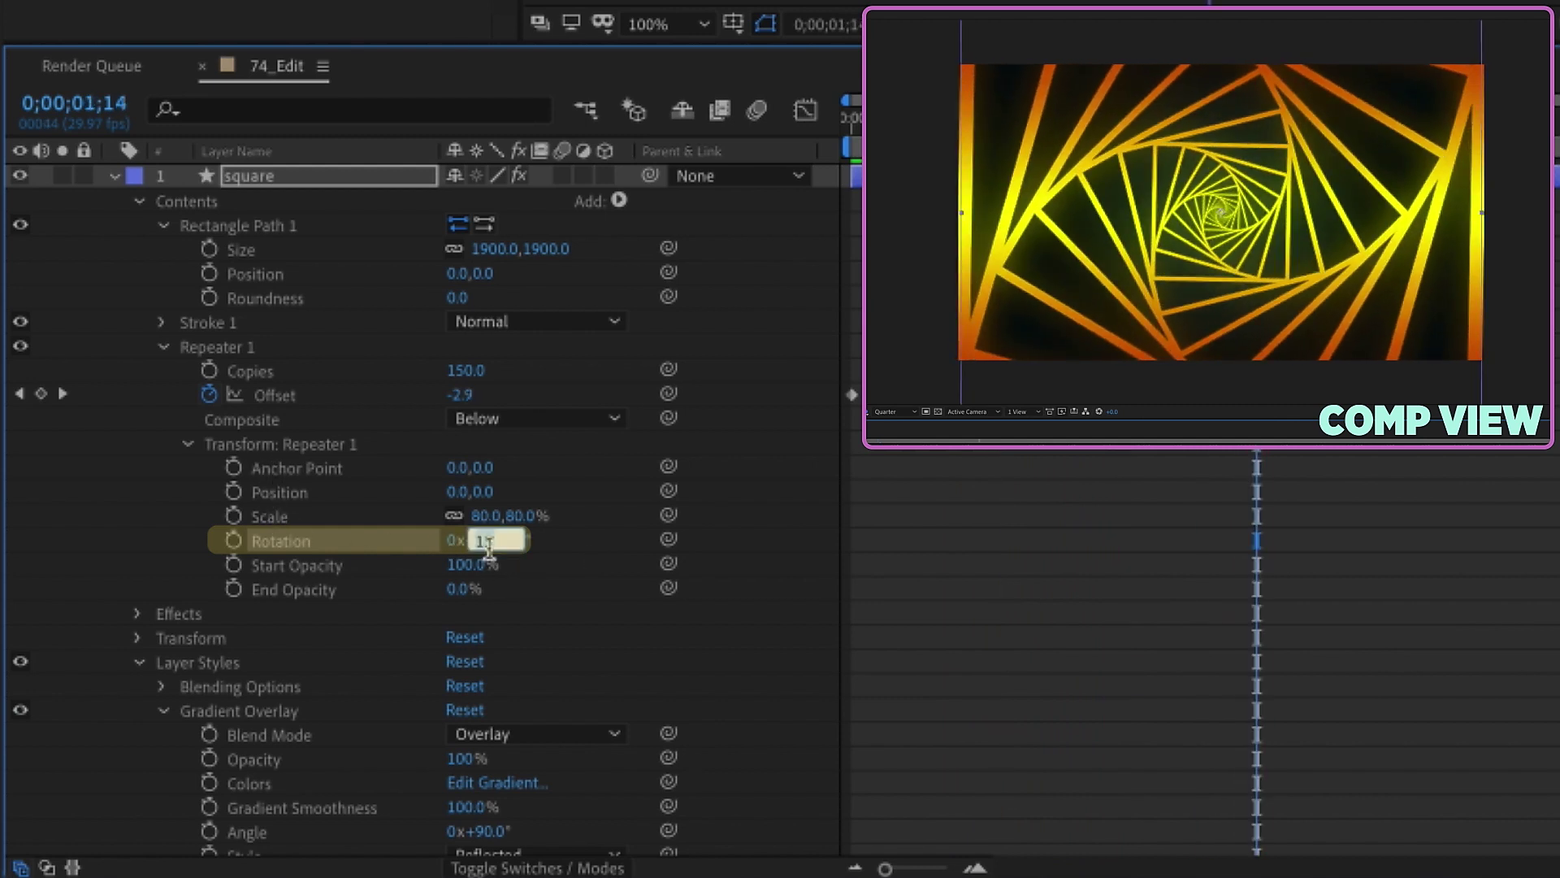
Step: Try a Repeater 1 Rotation of 25° and preview the animation
text(5)
key(Return)
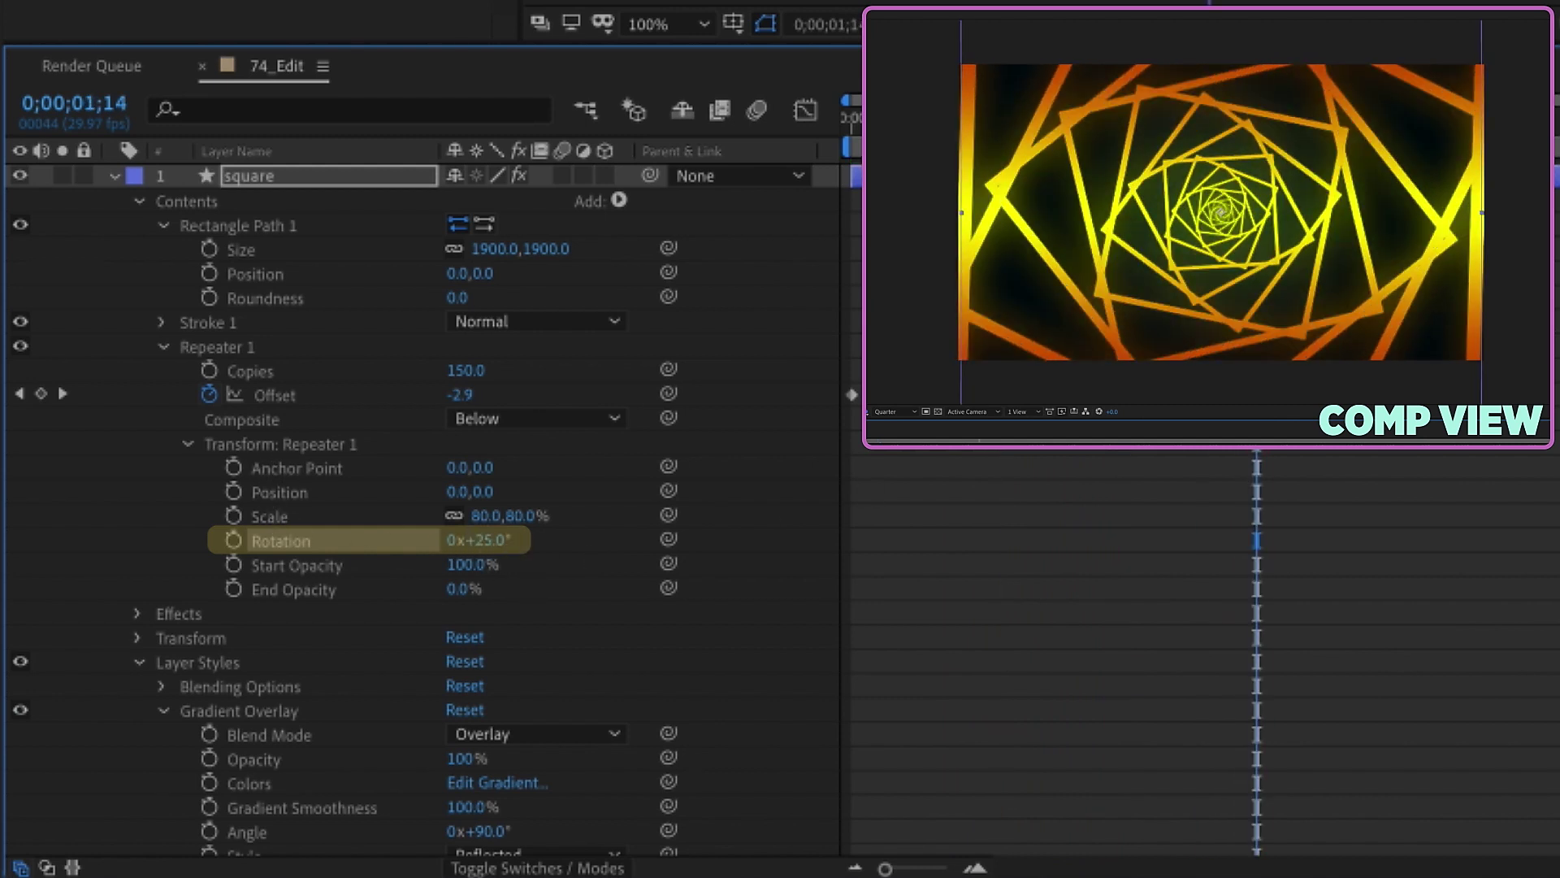
key(space)
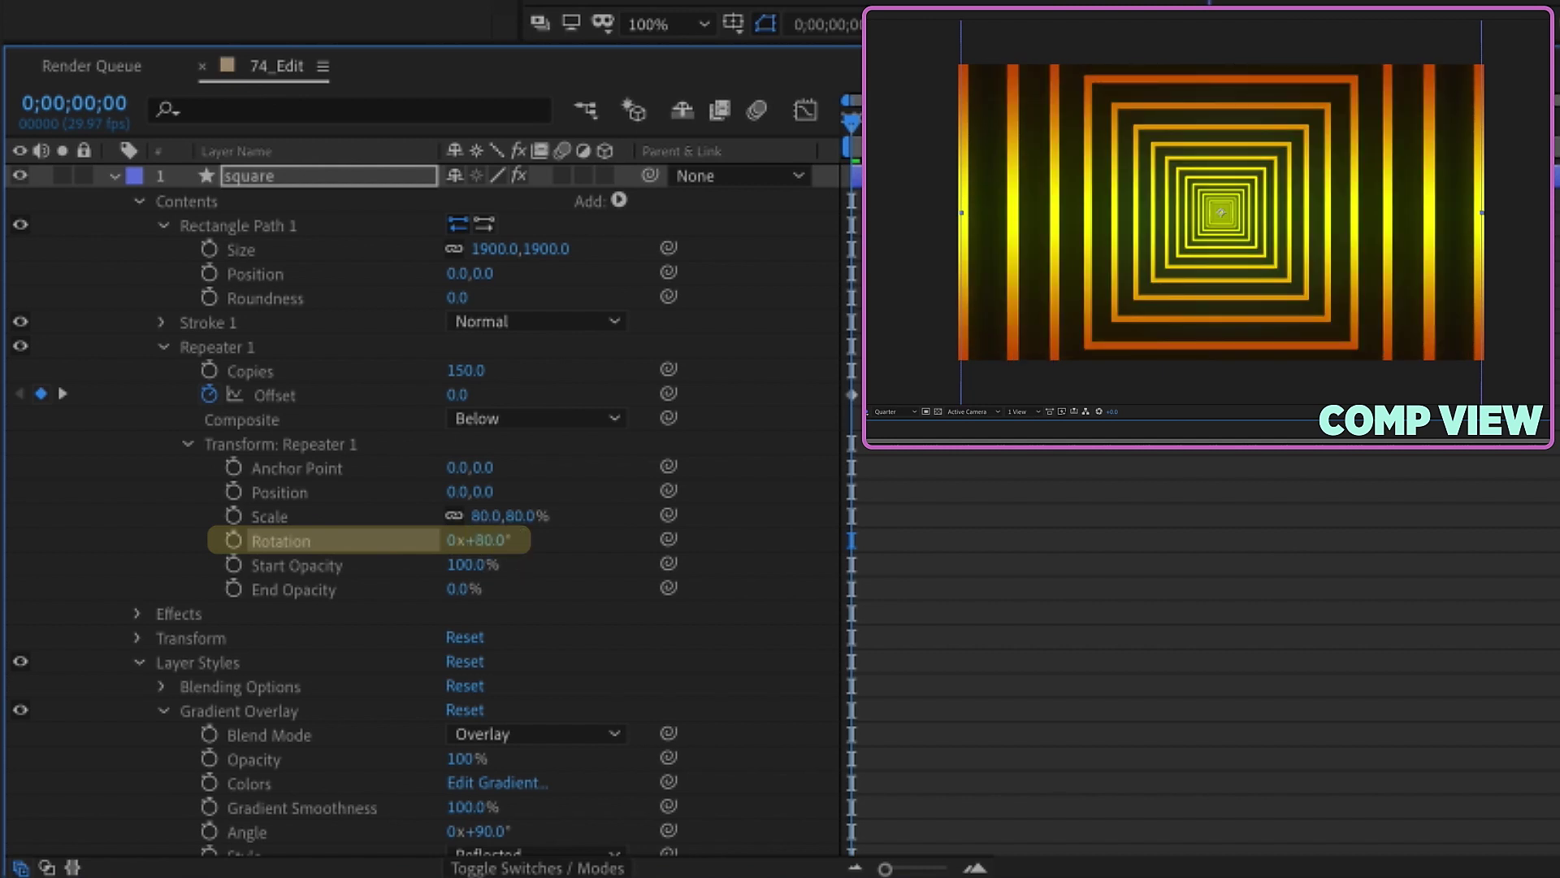
Step: Try Repeater 1 Rotation values of 80°, 2° and 5° on the first frame
key(Return)
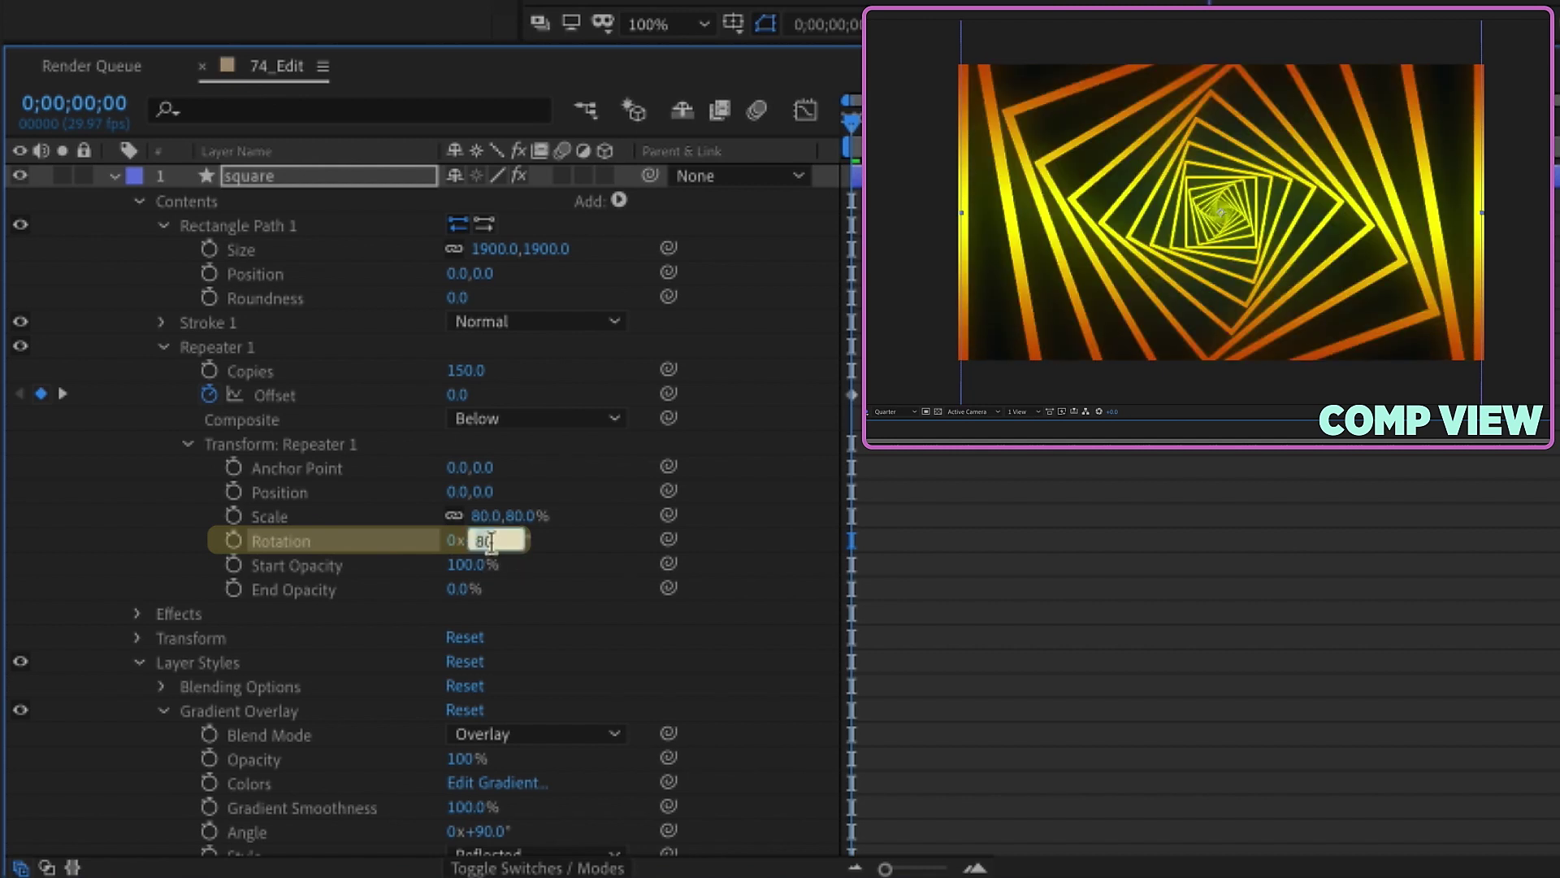
text(2)
key(Return)
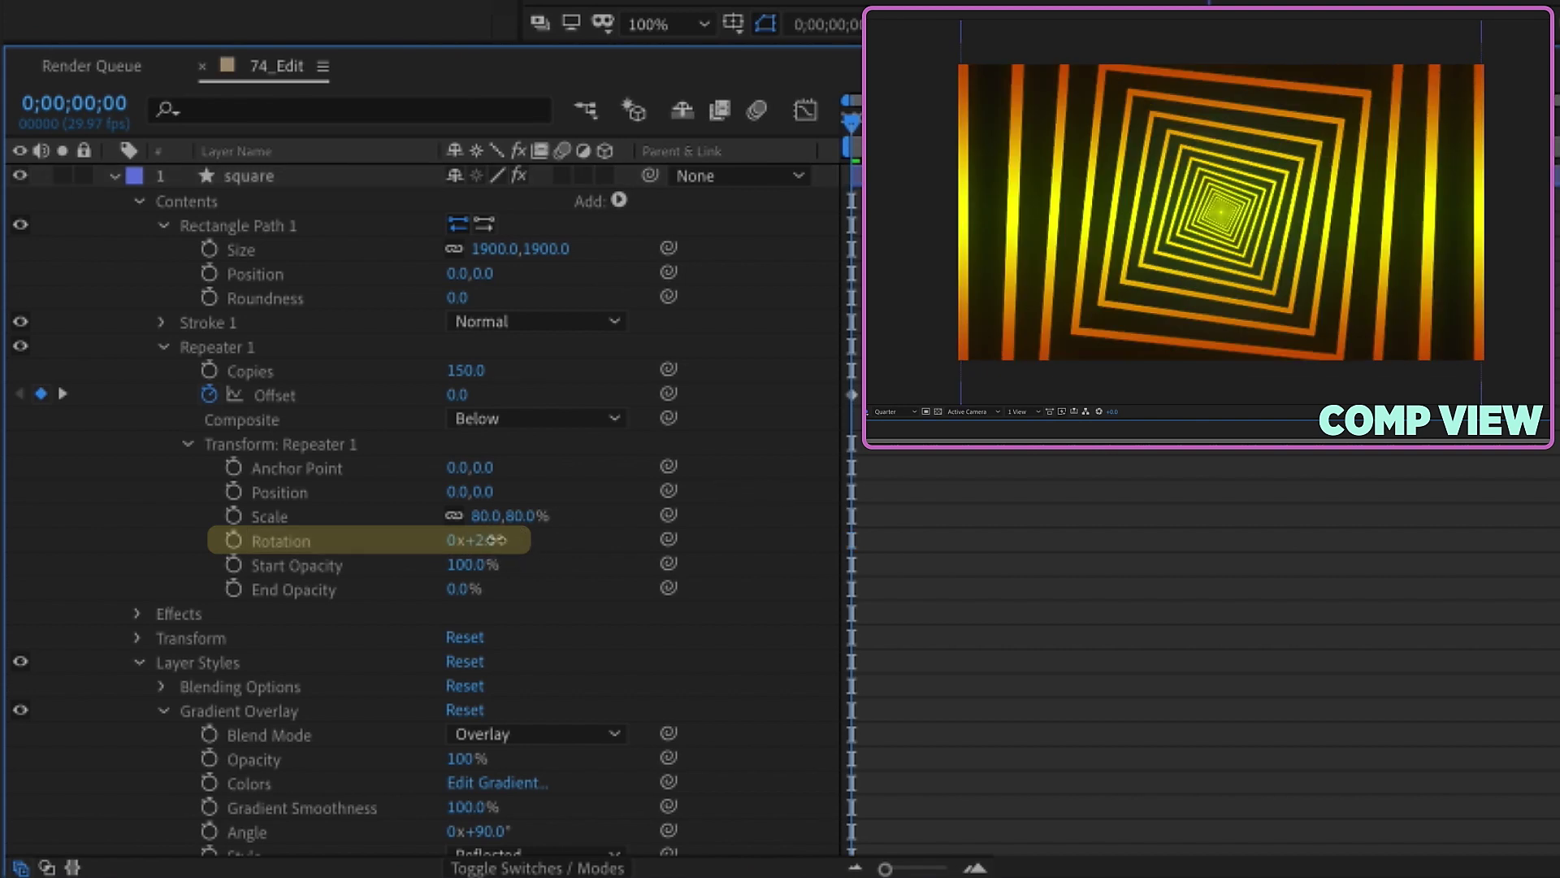
text(5)
key(Return)
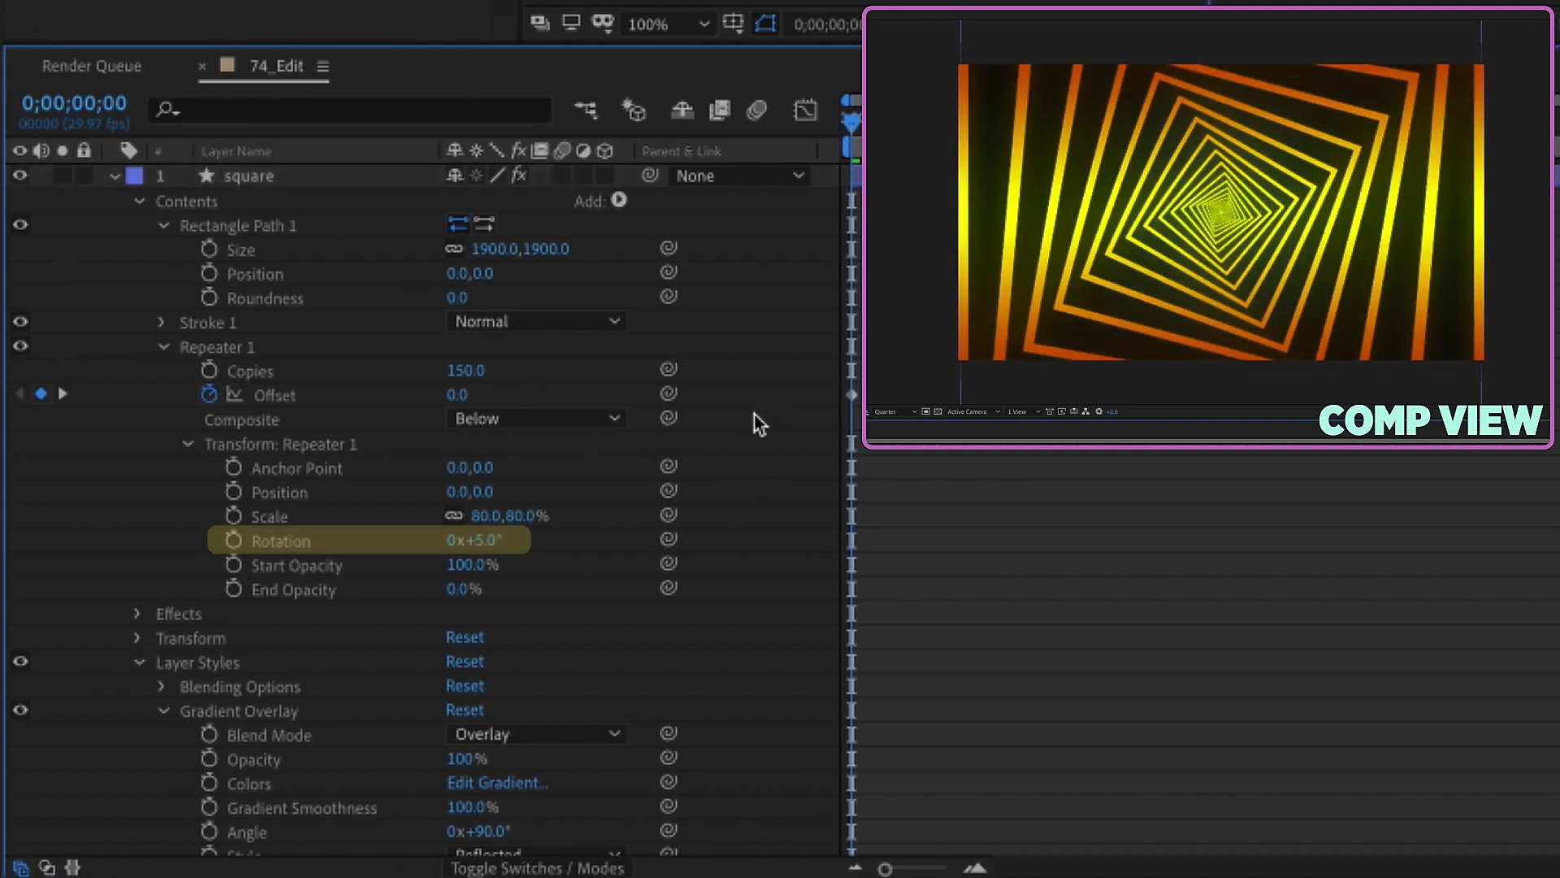
Step: Keyframe Repeater 1's Rotation from 0° at the first frame to 5° at 0;00;05;00
click(235, 539)
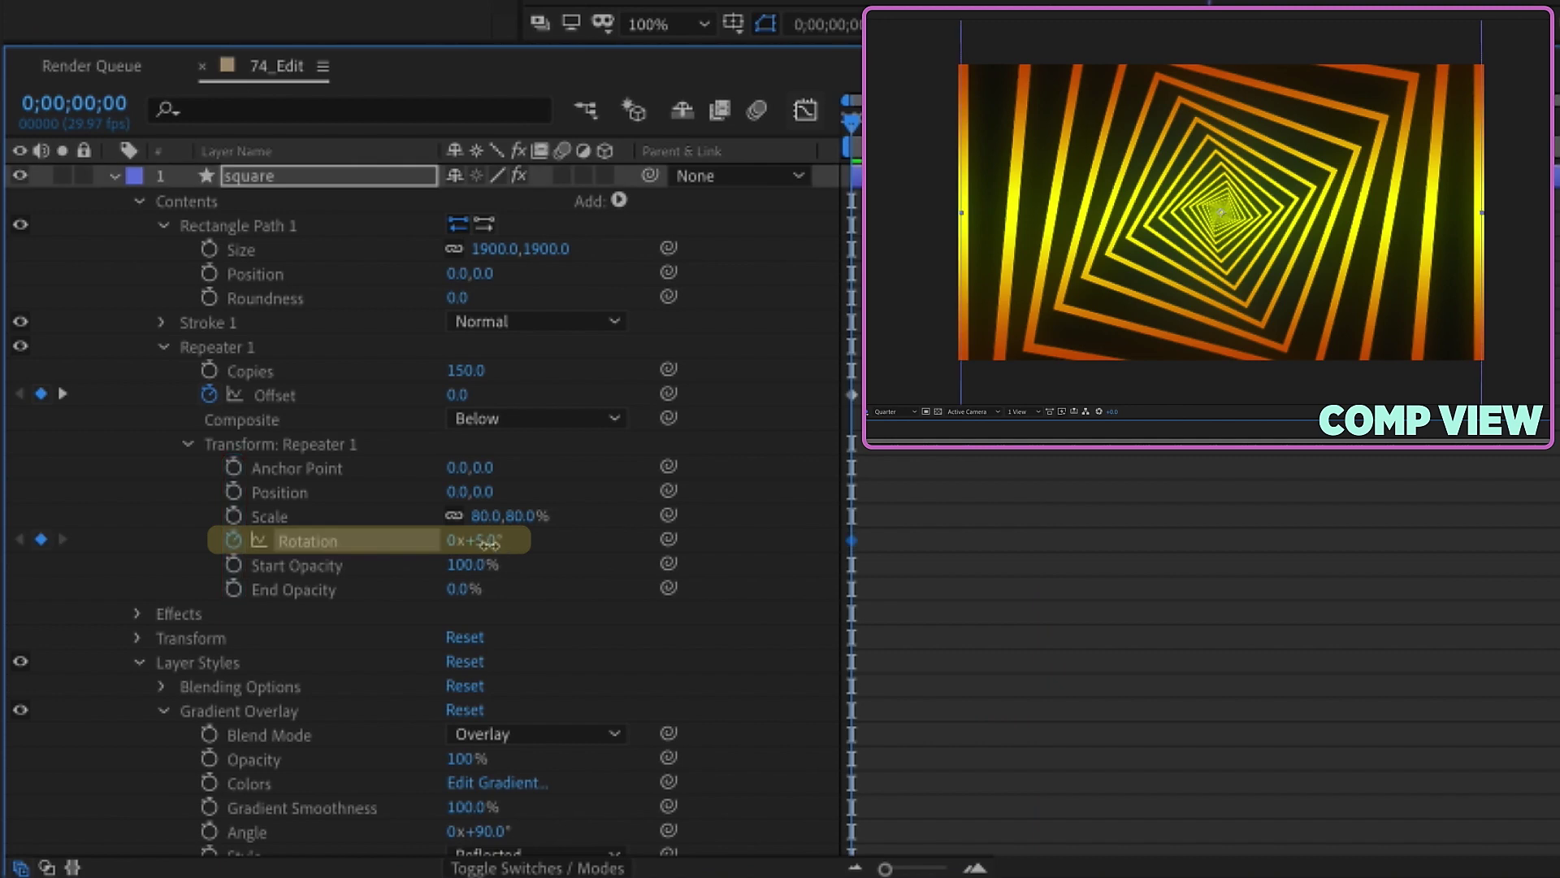
key(Return)
drag(850, 122, 1455, 522)
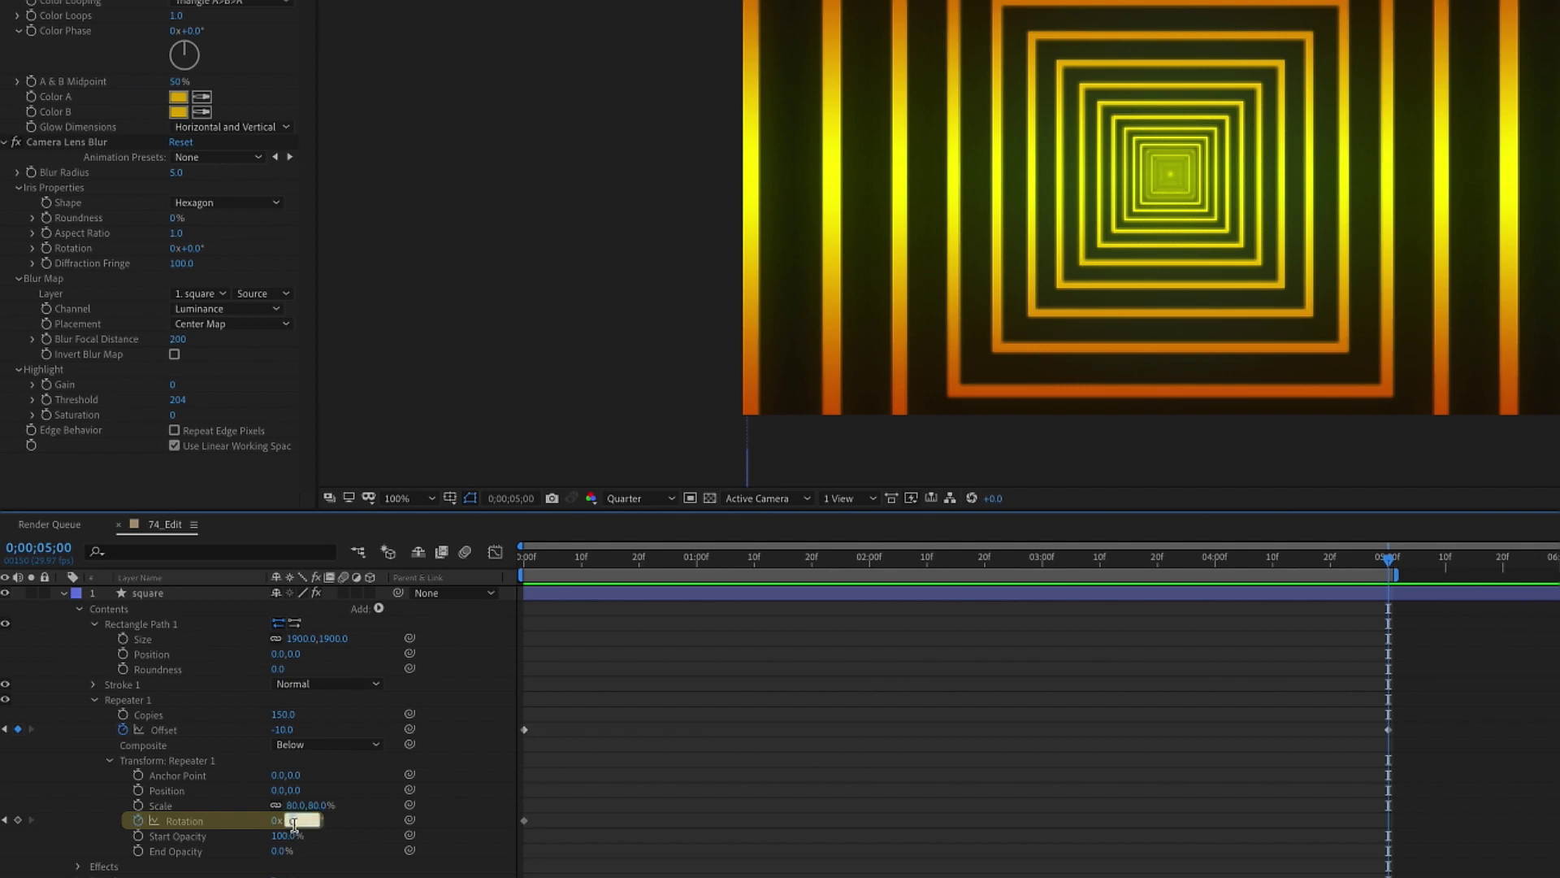
text(5)
key(Return)
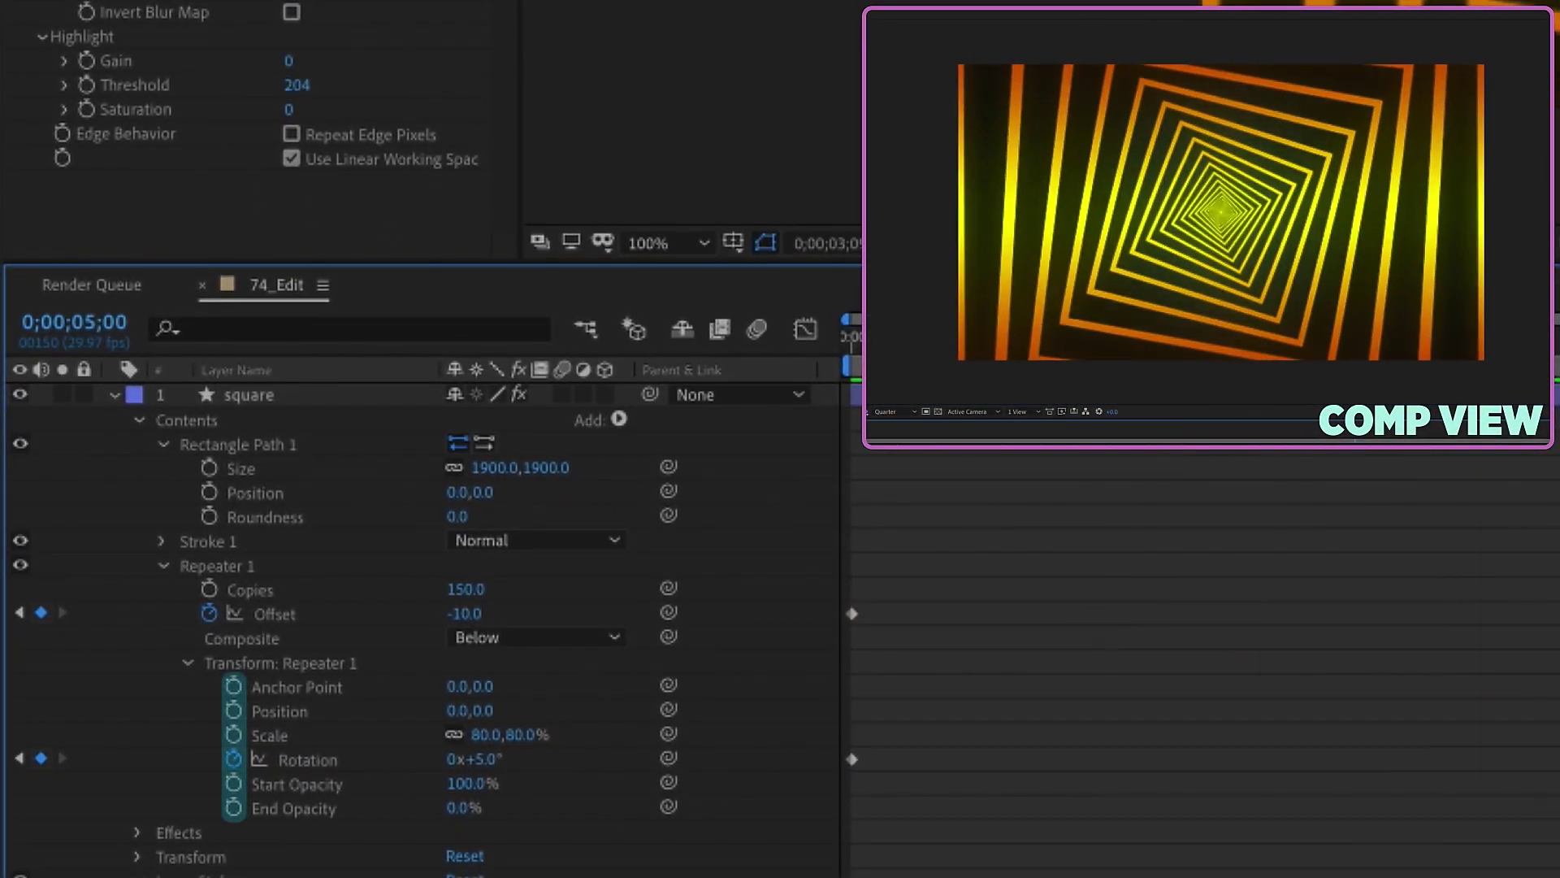
Step: Return to the first frame and set Repeater 1's transform Position to 38, 0
key(space)
key(Home)
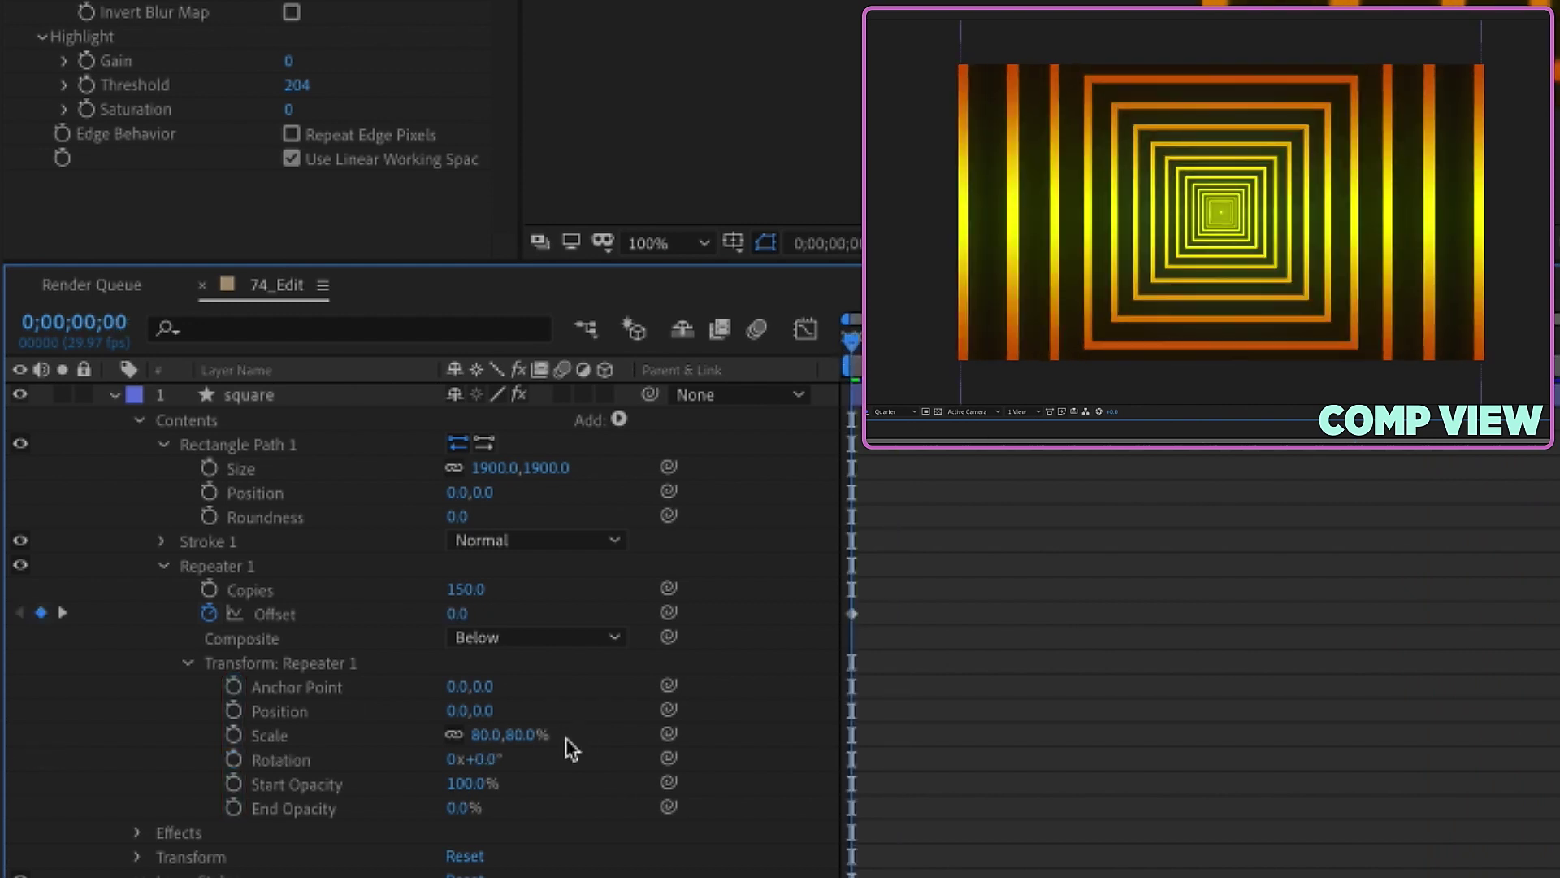
drag(456, 711, 504, 704)
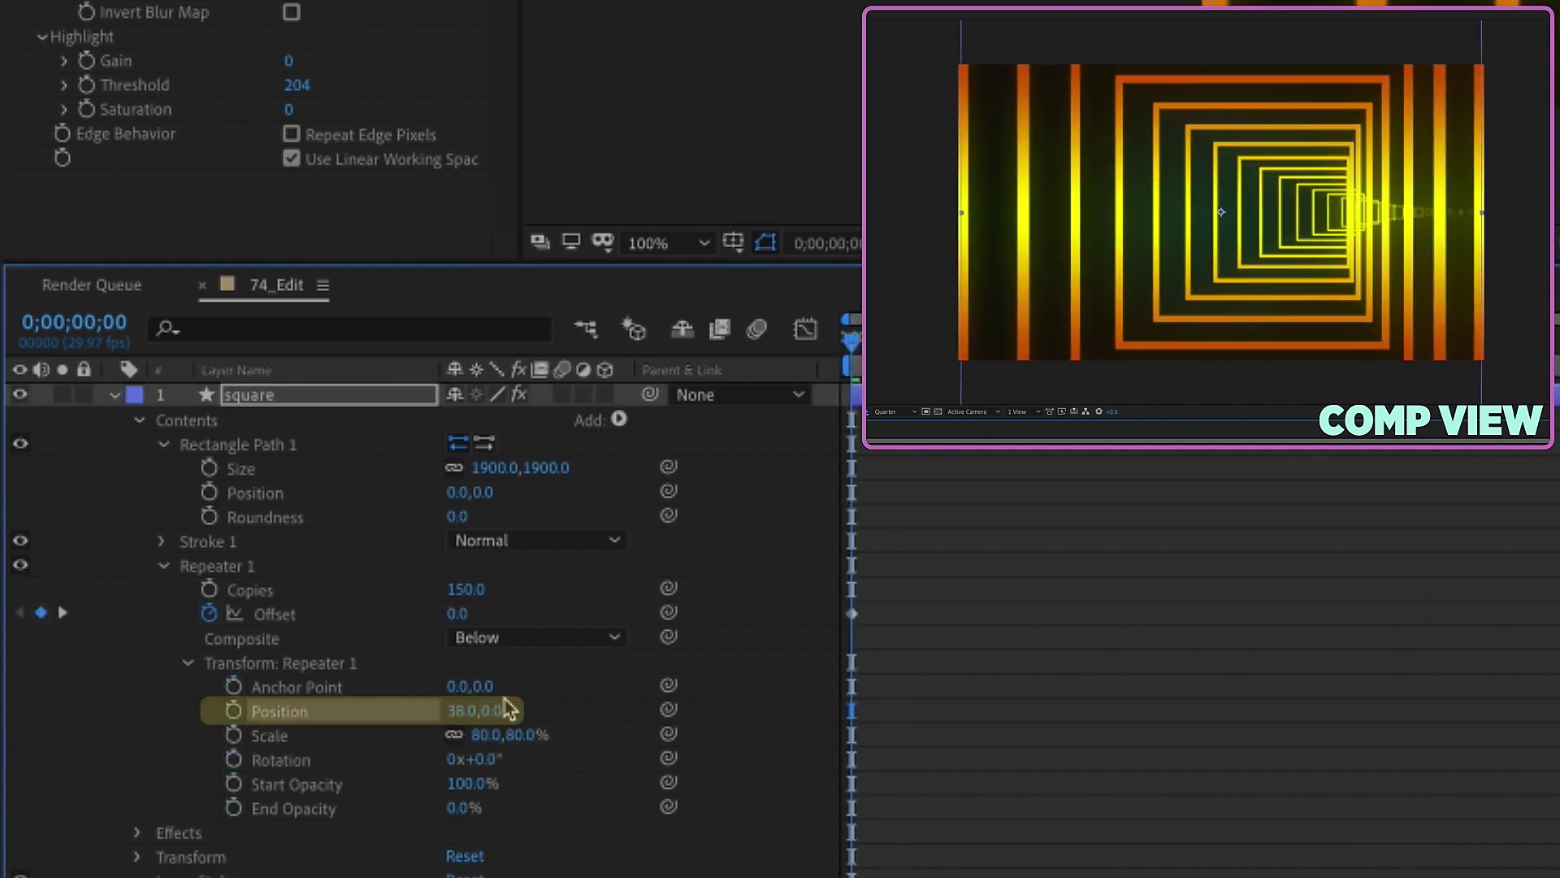
Step: Remove the Offset keyframes, add the expression time*-3 to Repeater 1's Offset, and preview the animation
click(213, 615)
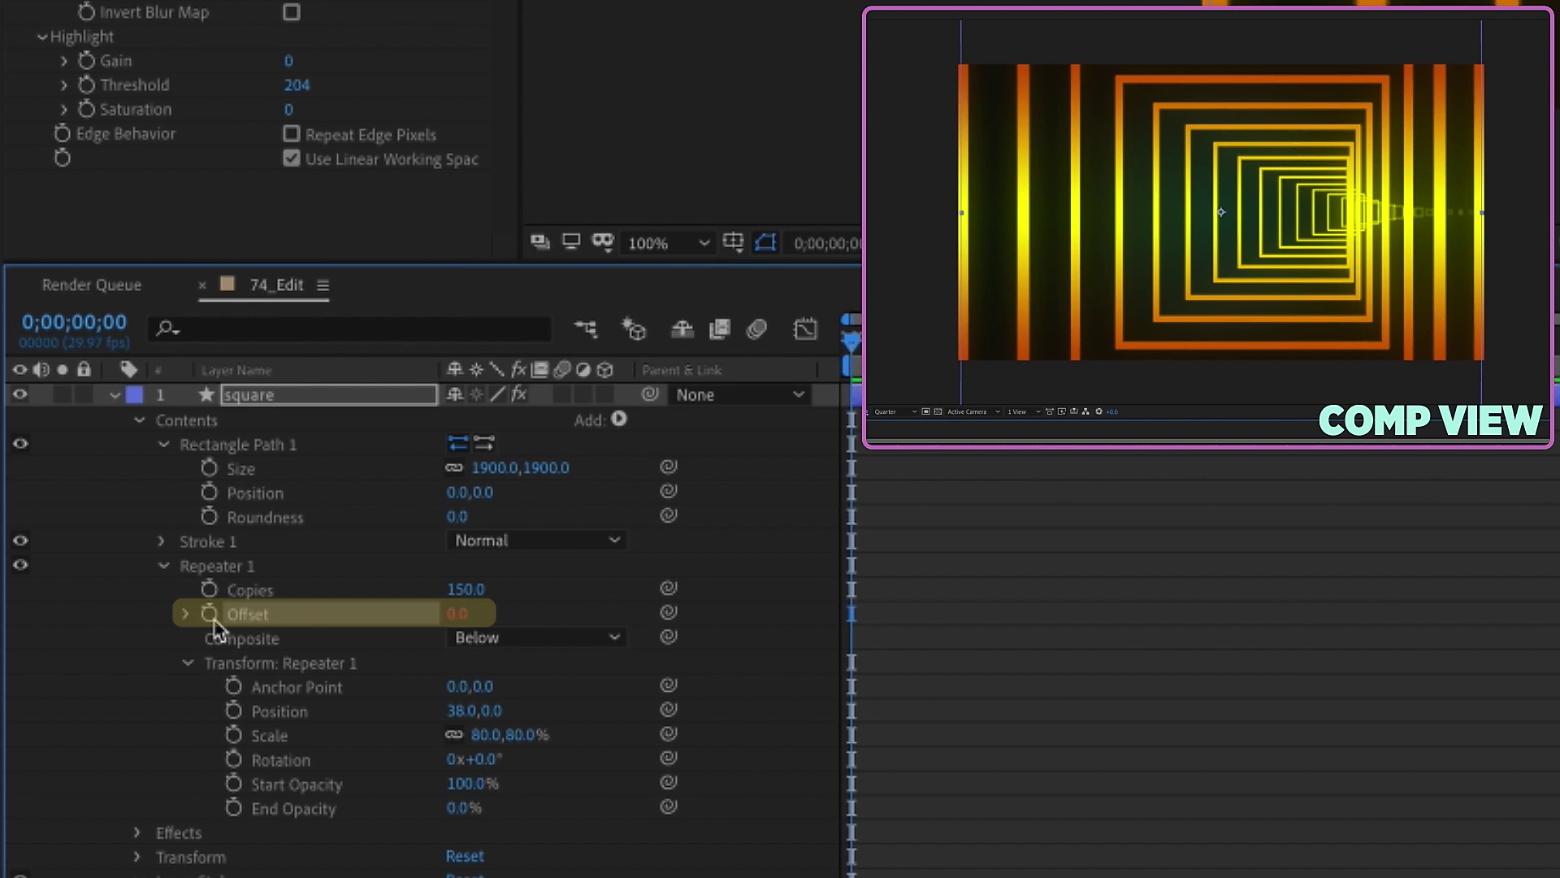
alt+click(213, 617)
text(time)
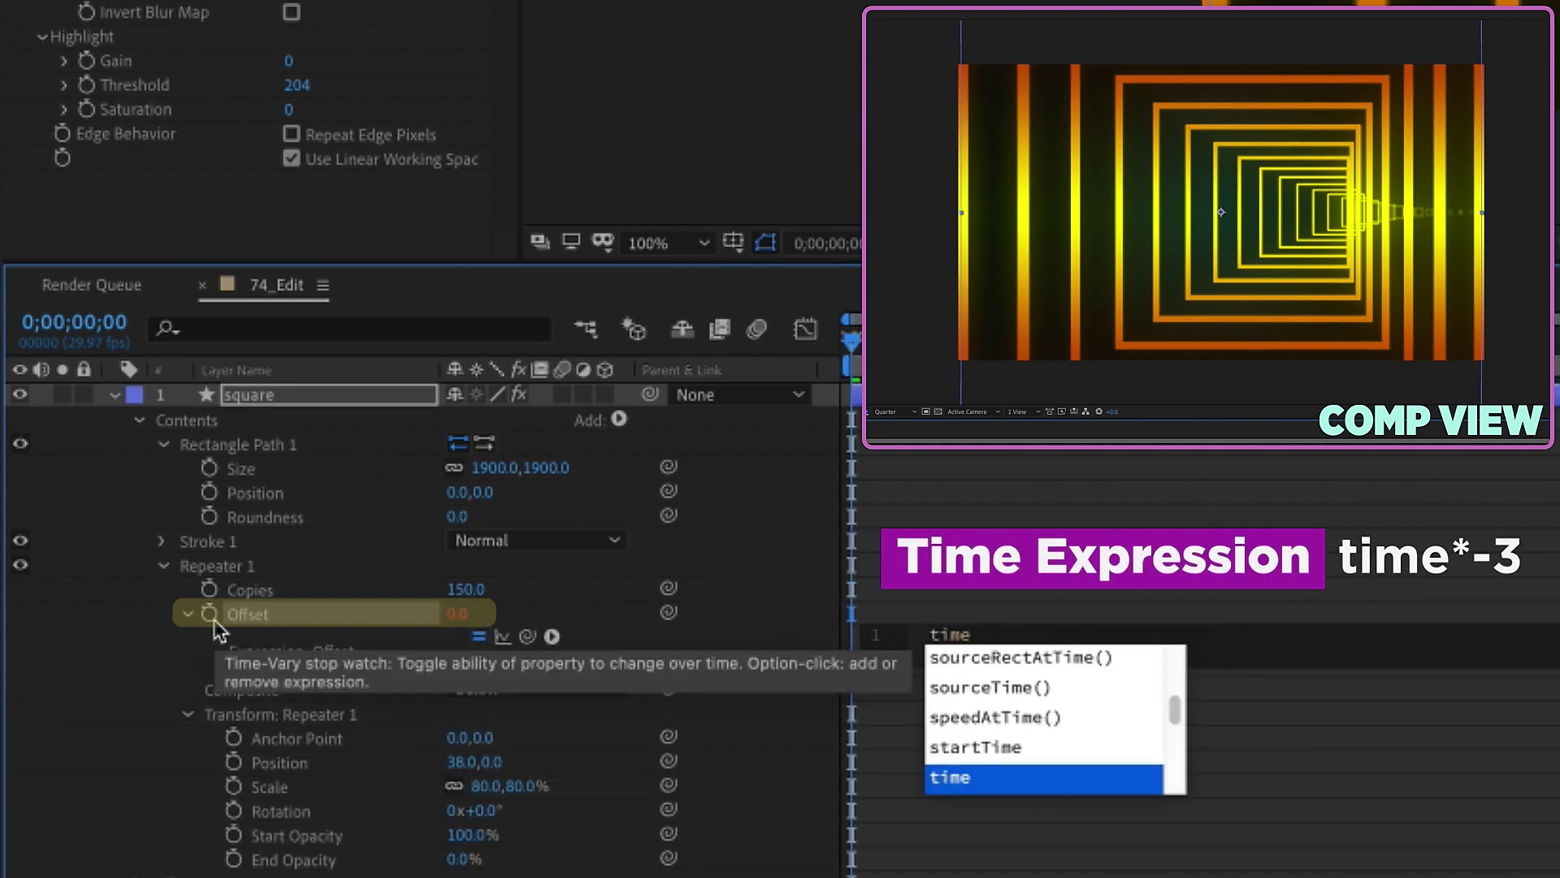
text(*)
click(1021, 464)
key(space)
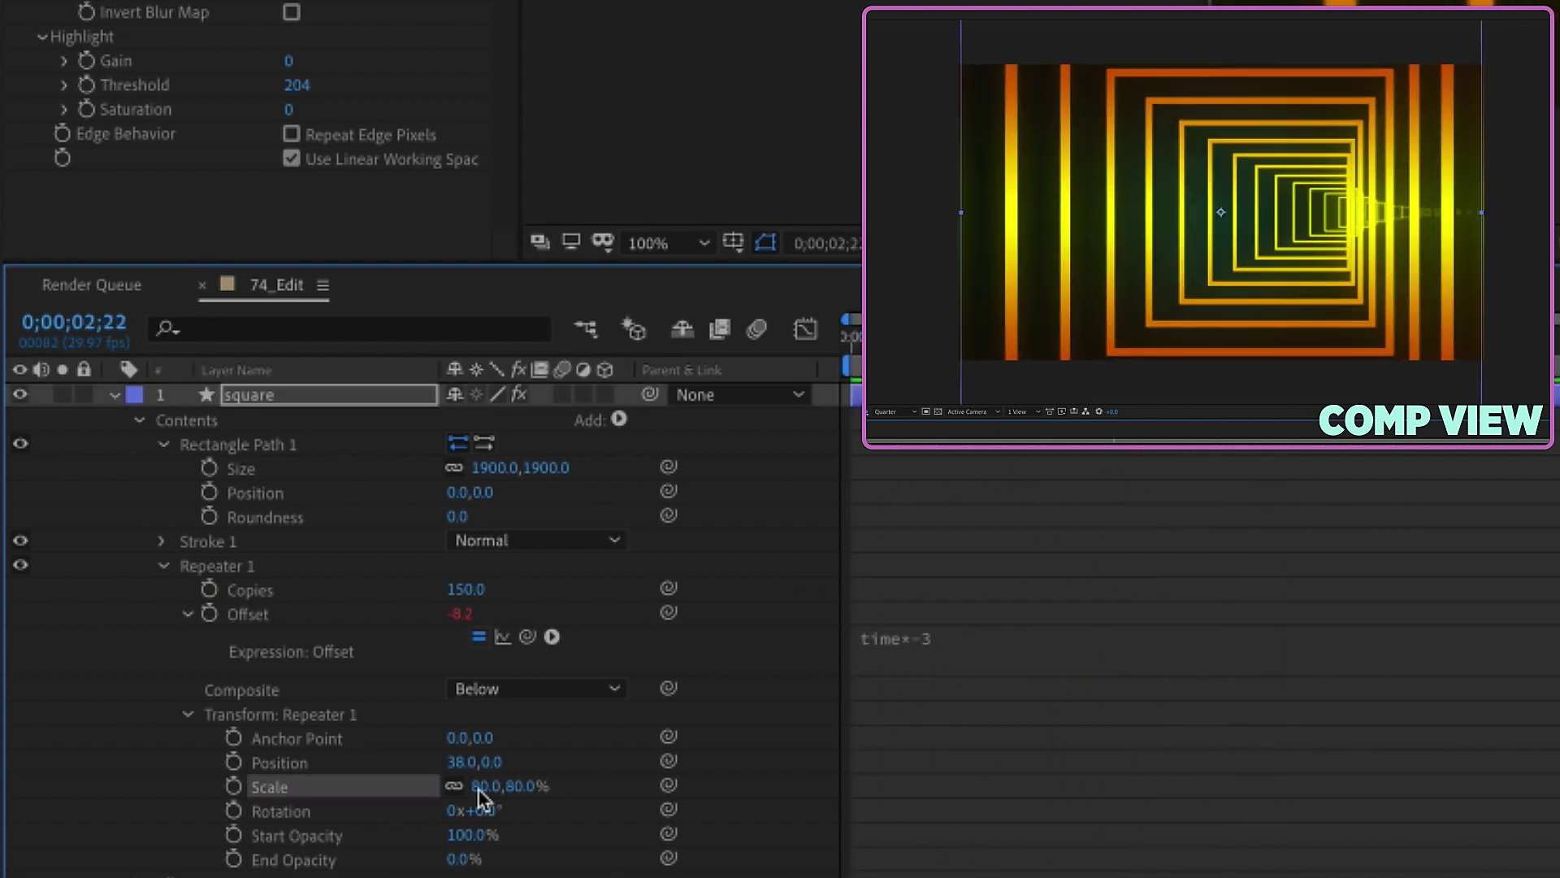
Step: Set Repeater 1's Scale to 75% and the square's Stroke Width to 30, then collapse Stroke 1
click(479, 787)
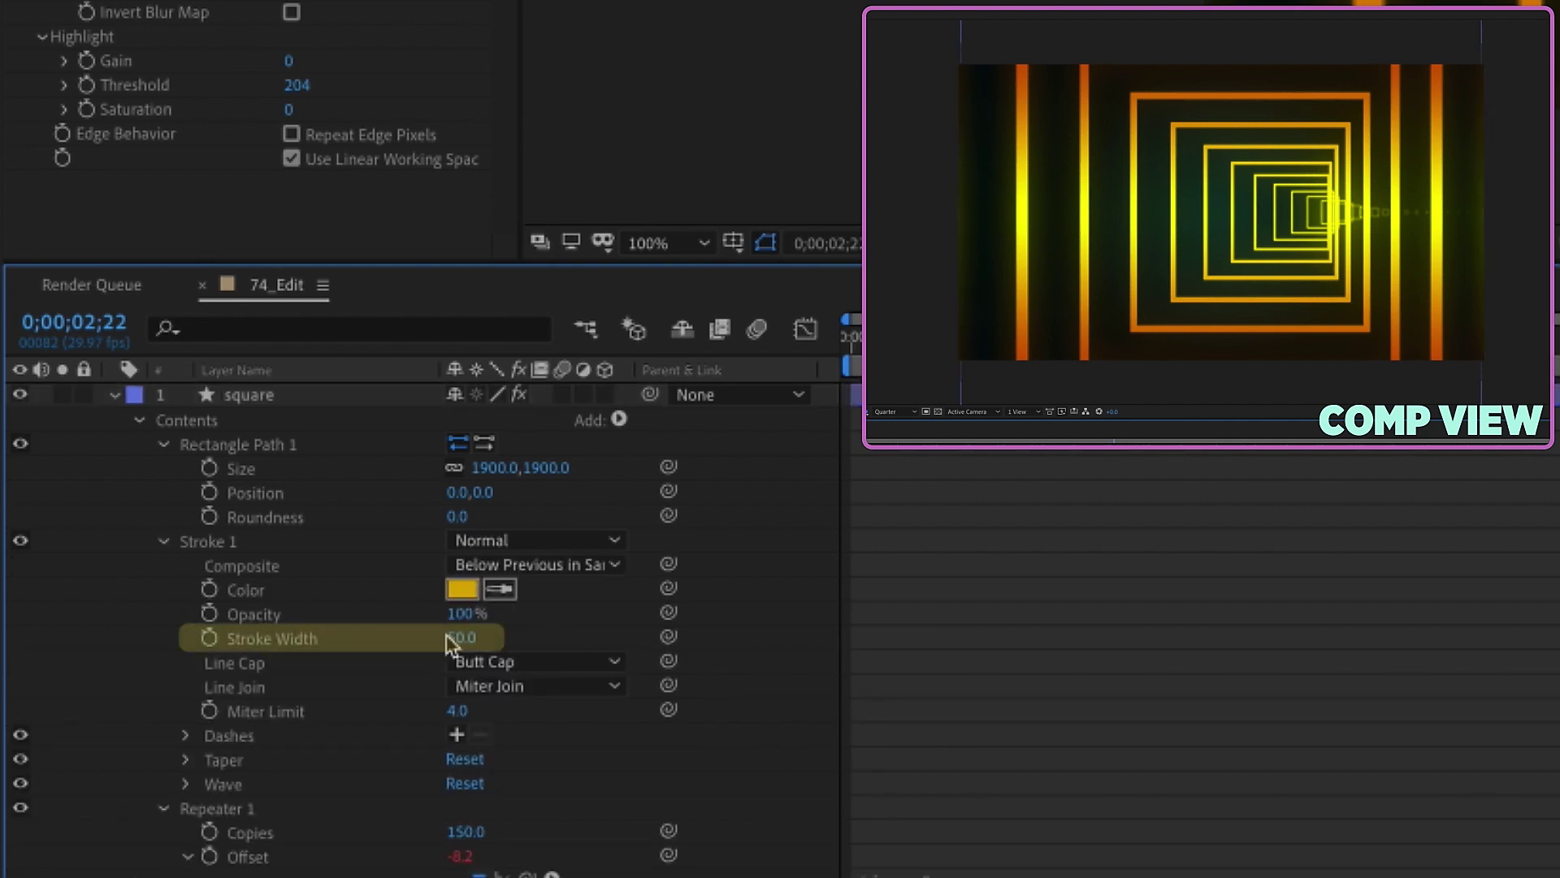
text(30)
key(Return)
click(162, 541)
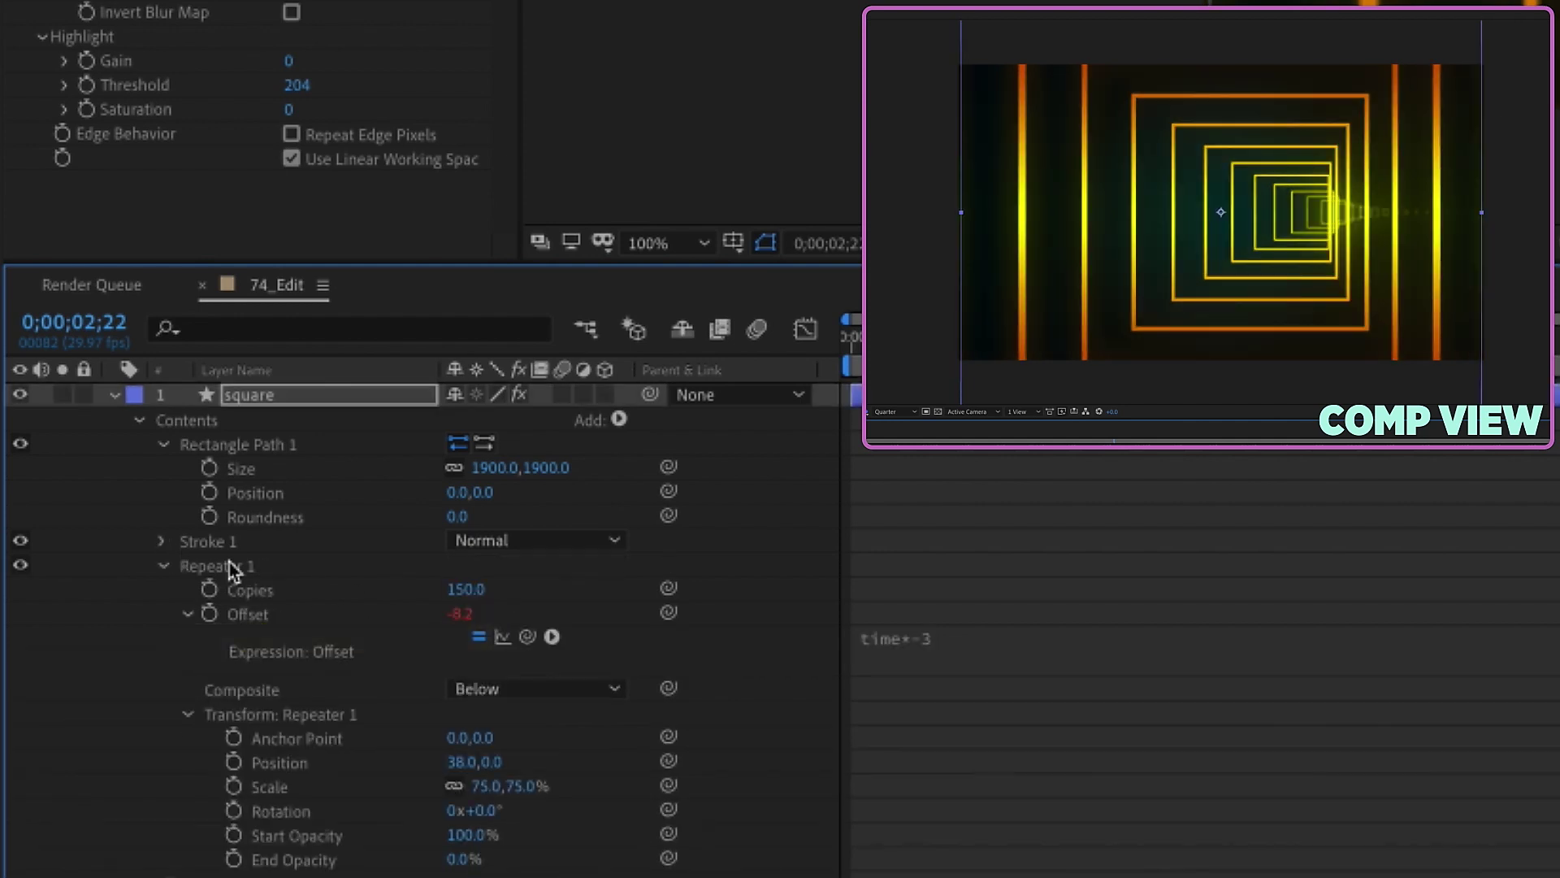
Step: Set Repeater 1's Scale to 90% and its transform Position to 17, 0, then preview the tunnel
click(488, 787)
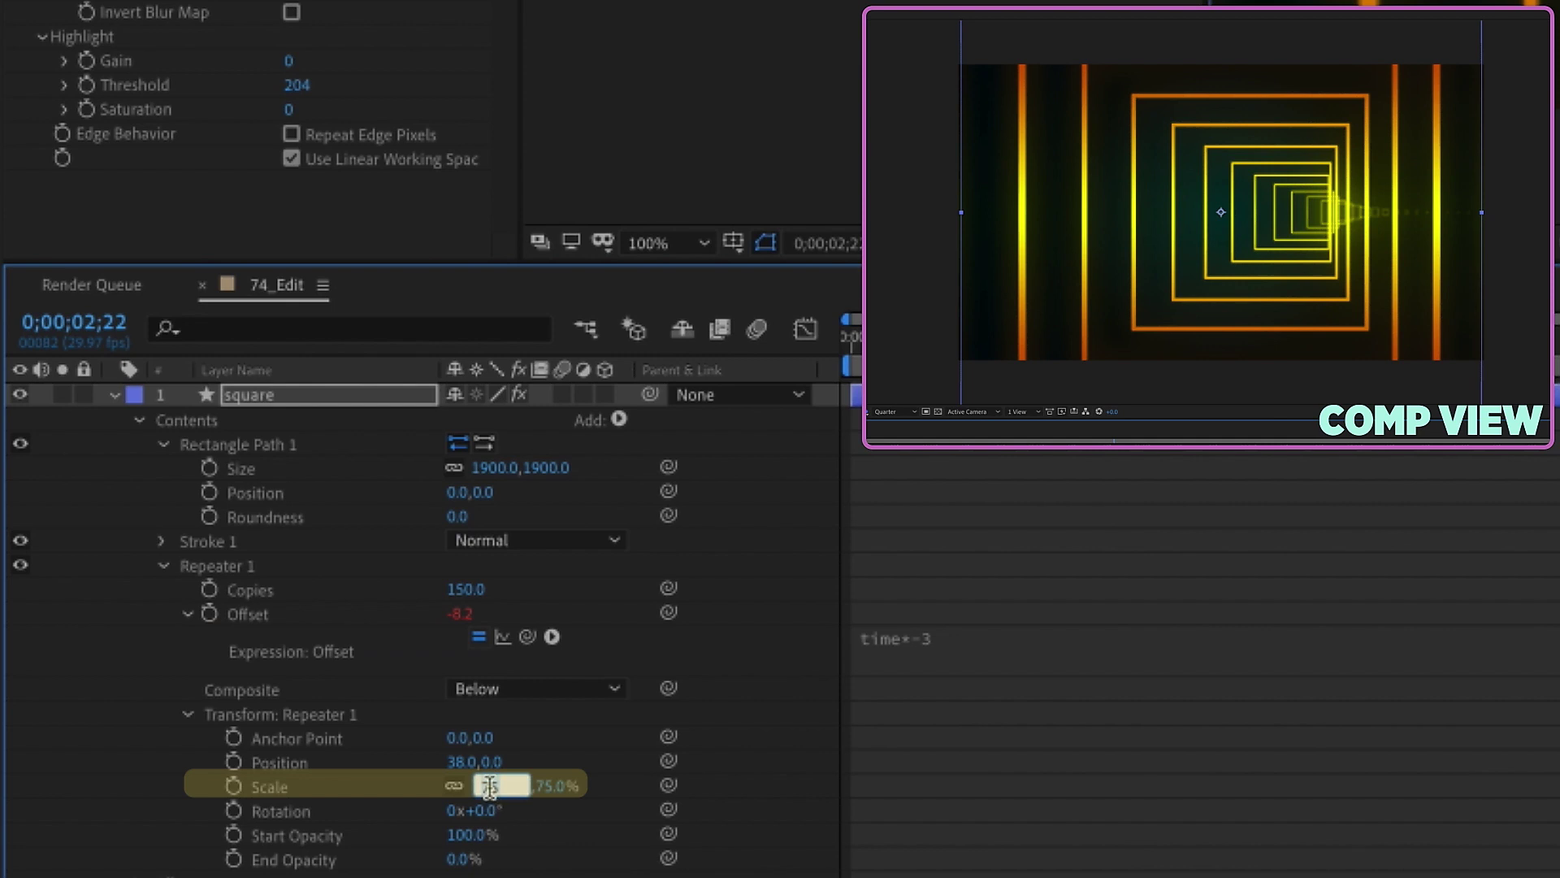
text(90)
key(Return)
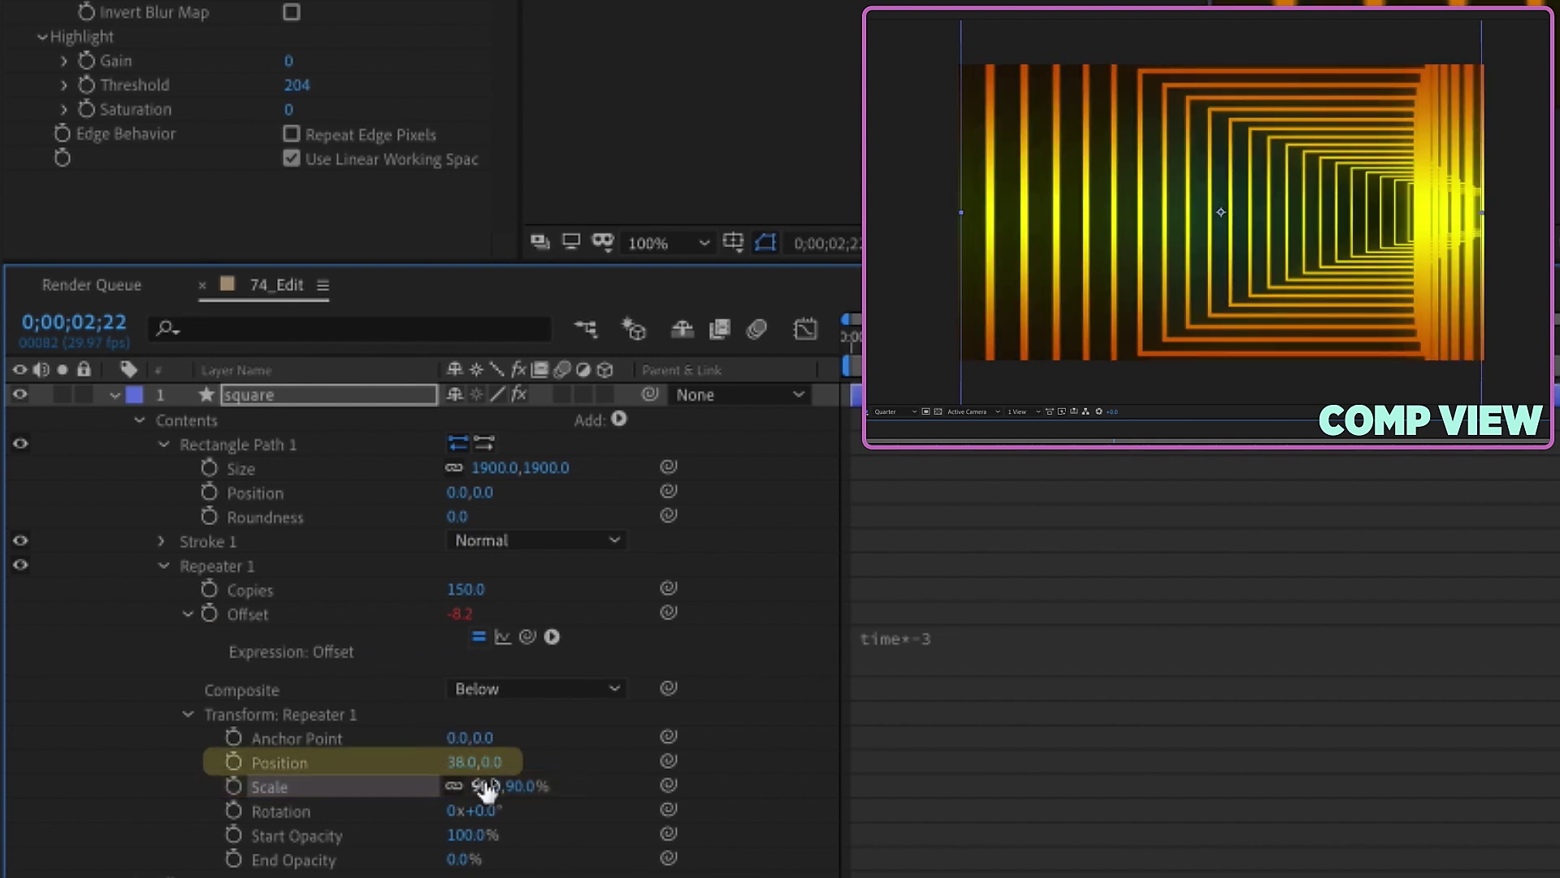
drag(472, 763, 425, 749)
key(space)
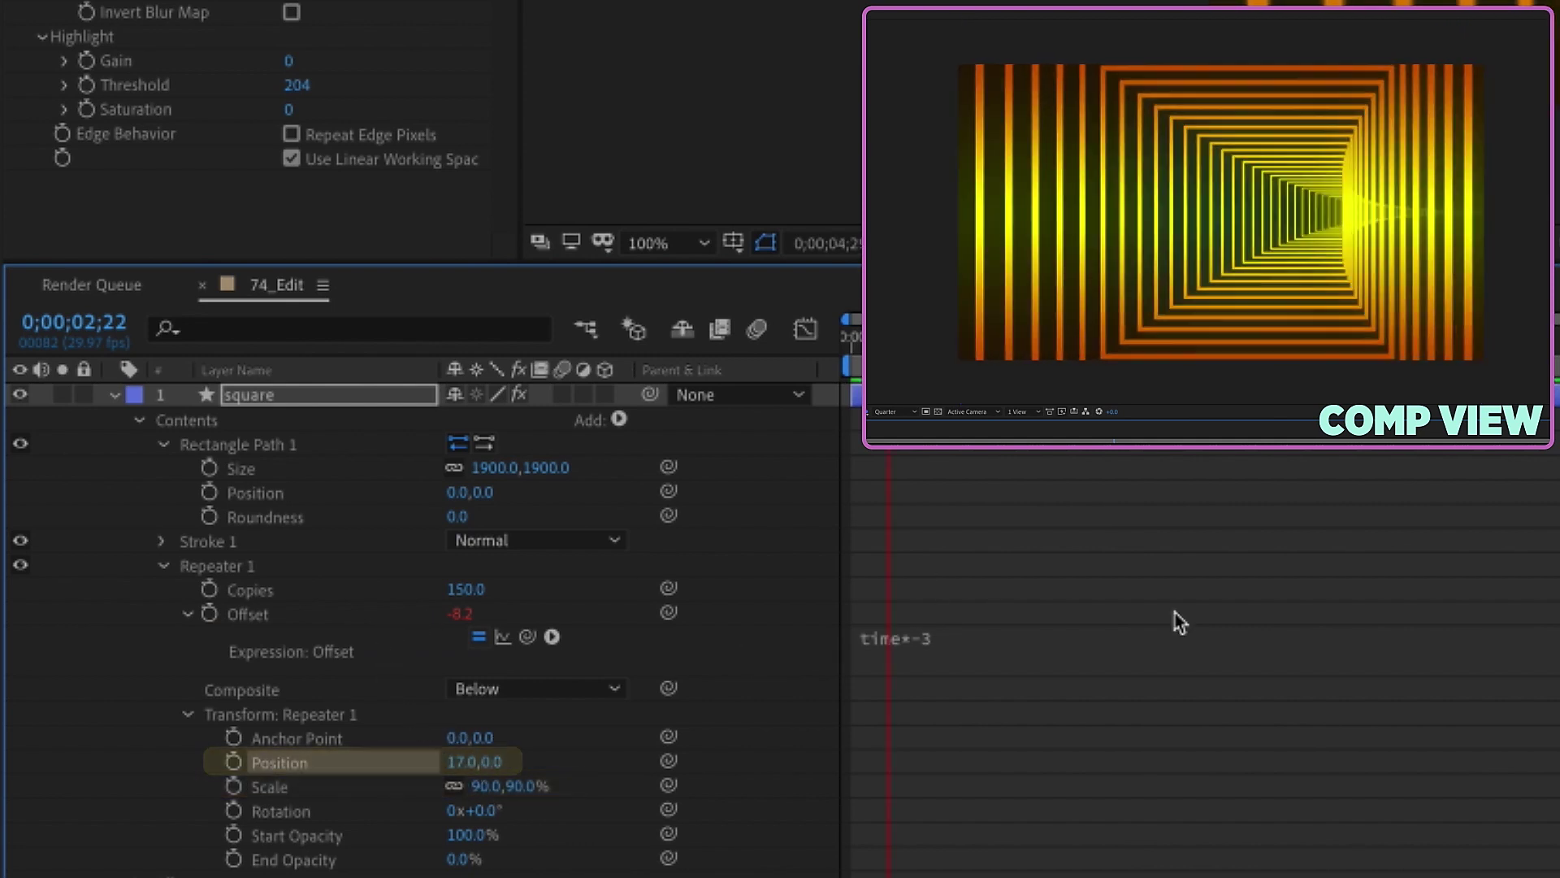
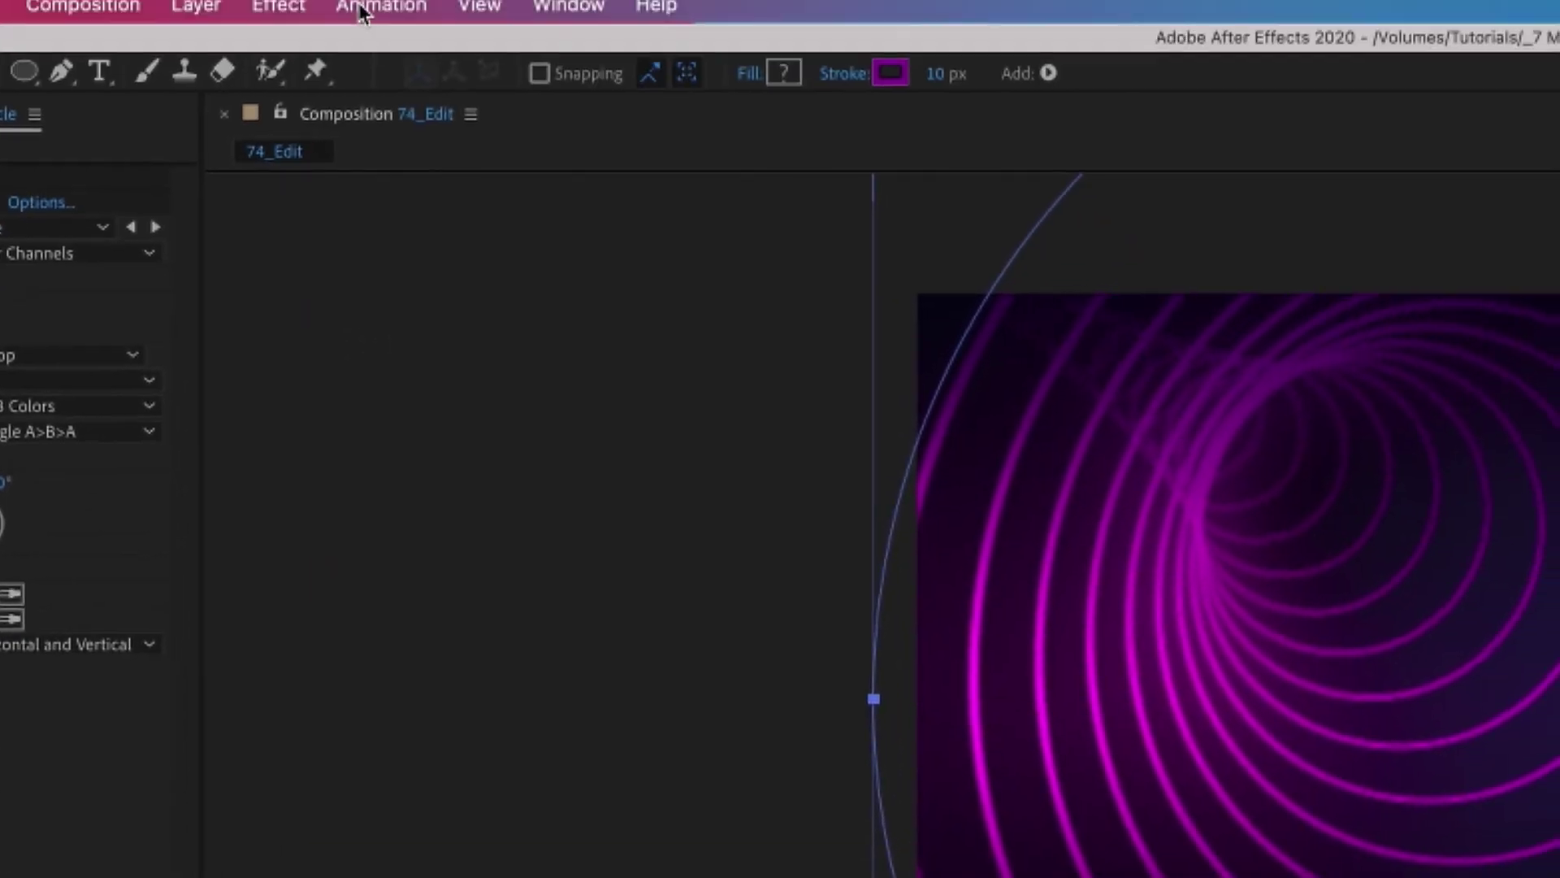
Step: Save the circle layer's setup as an animation preset named InfiniteLoop_Circle in the 7MinAE user presets folder
click(377, 17)
click(388, 62)
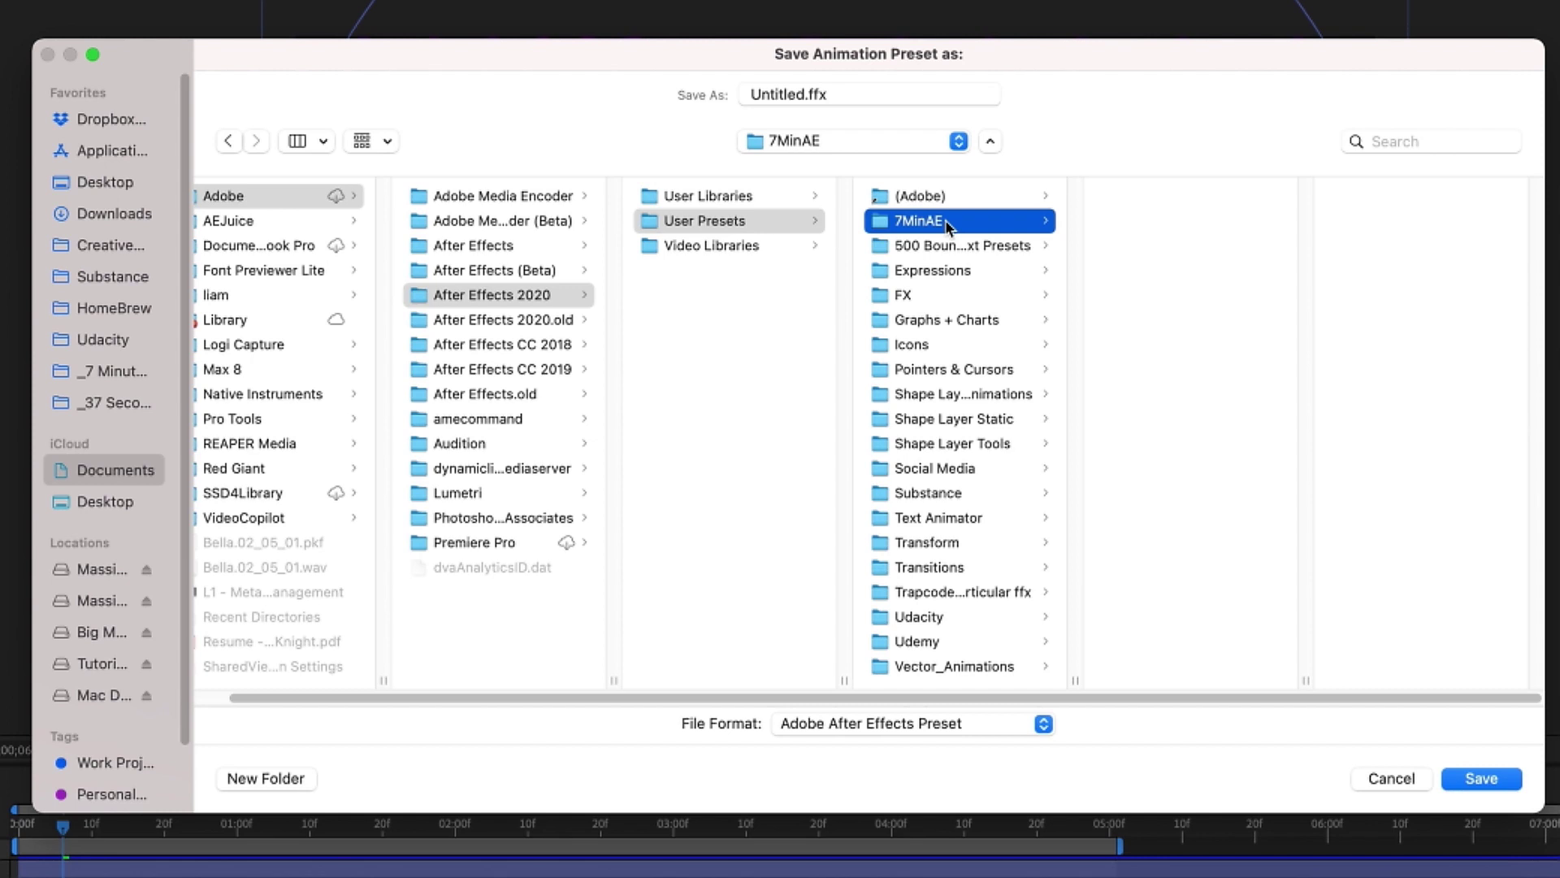
click(867, 94)
key(super+a)
text(InfiniteLoop_Circle)
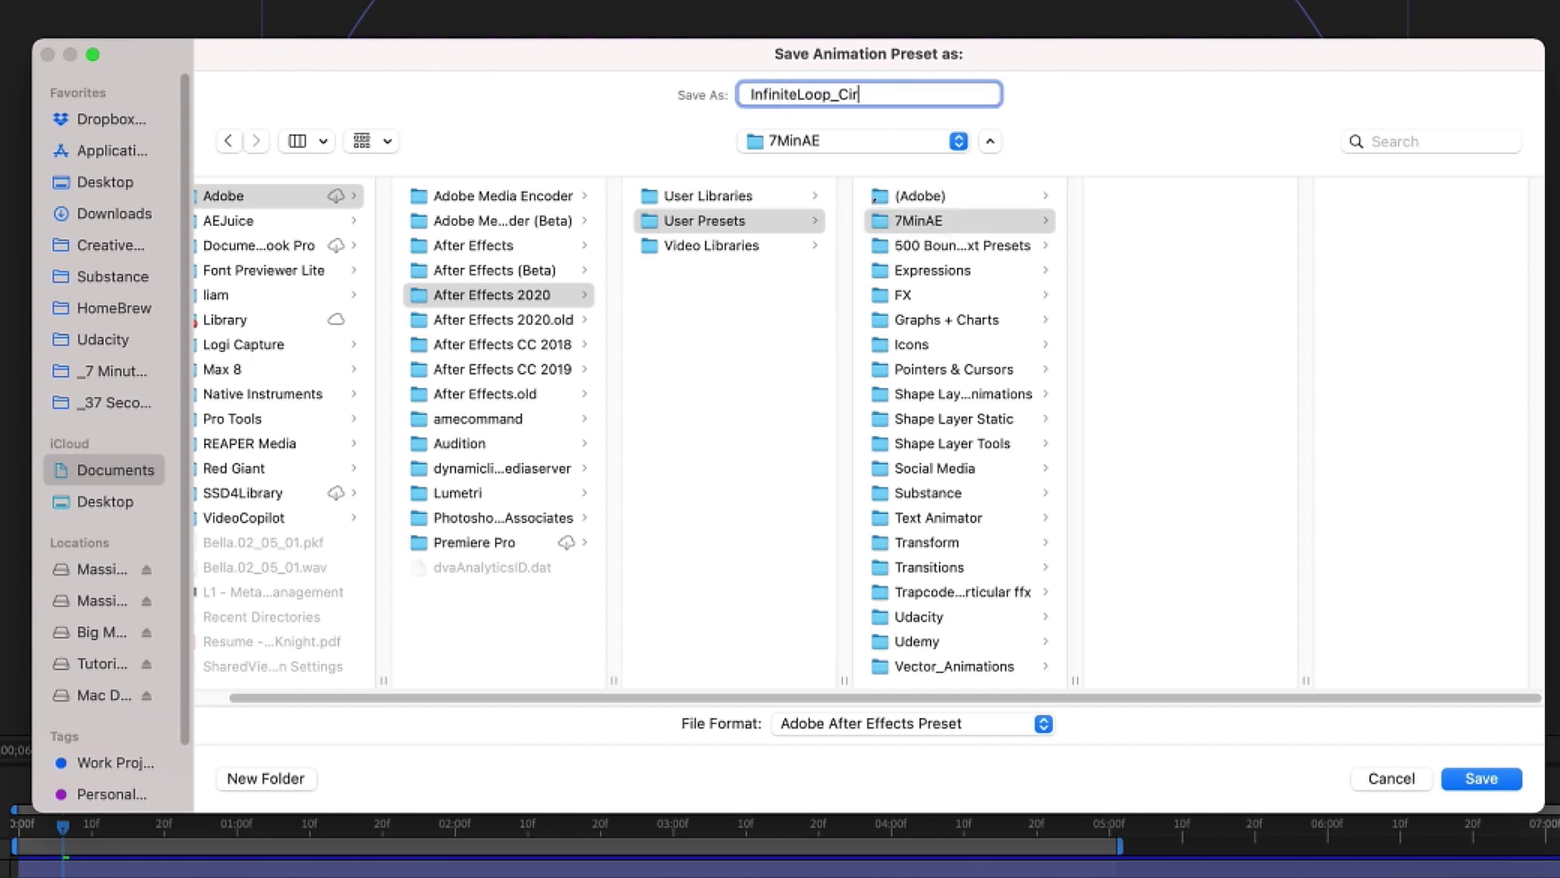
click(1479, 778)
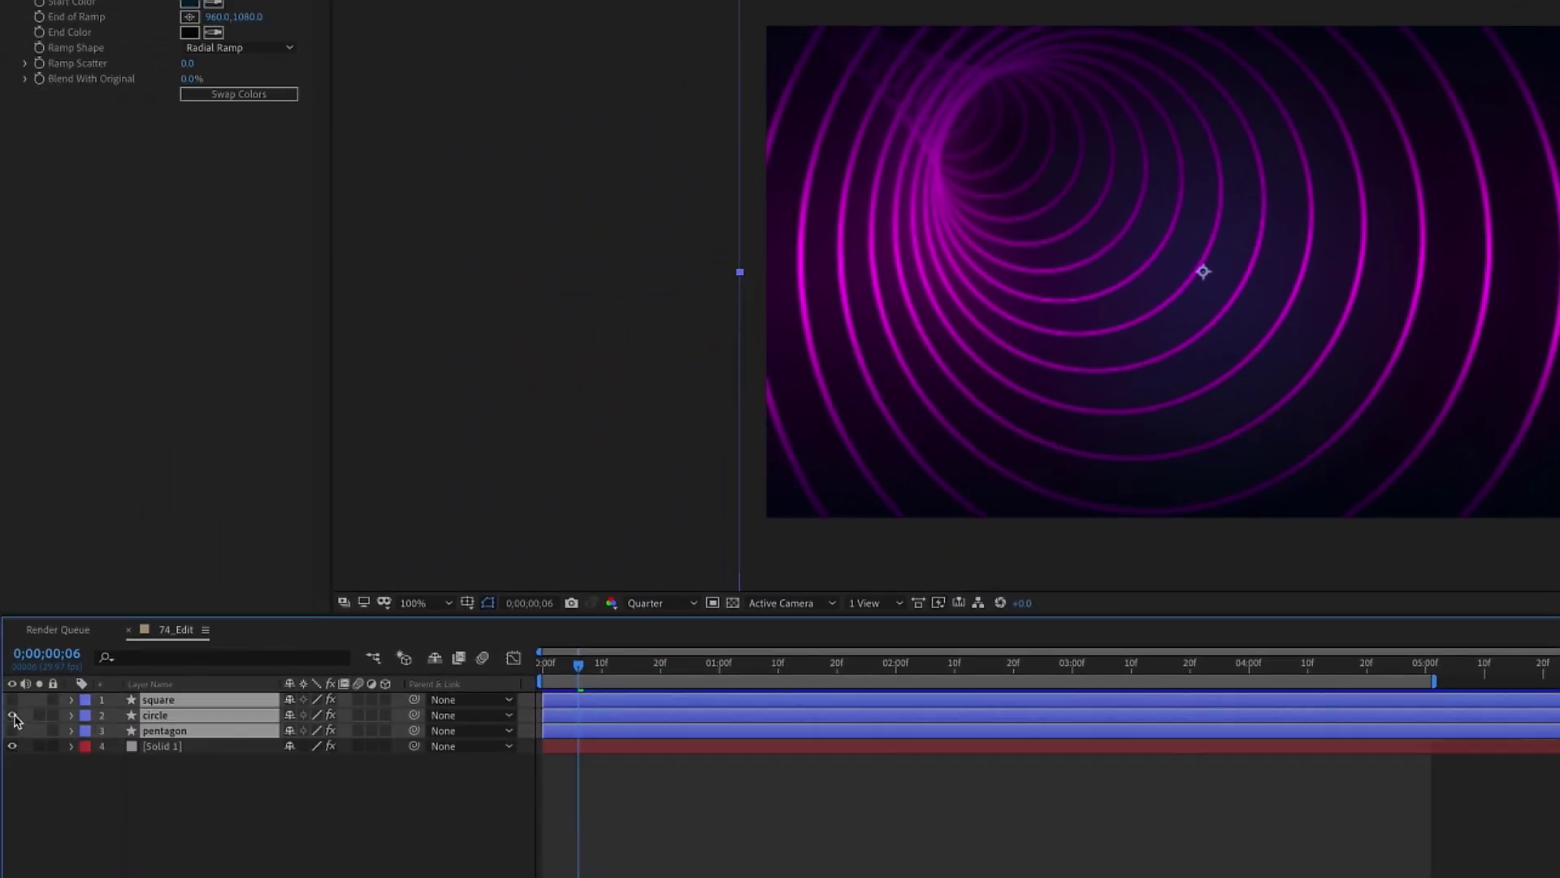
Step: With the circle layer hidden and no layer selected, apply the InfiniteLoop_Circle preset from the 7MinAE user presets
click(13, 716)
click(136, 798)
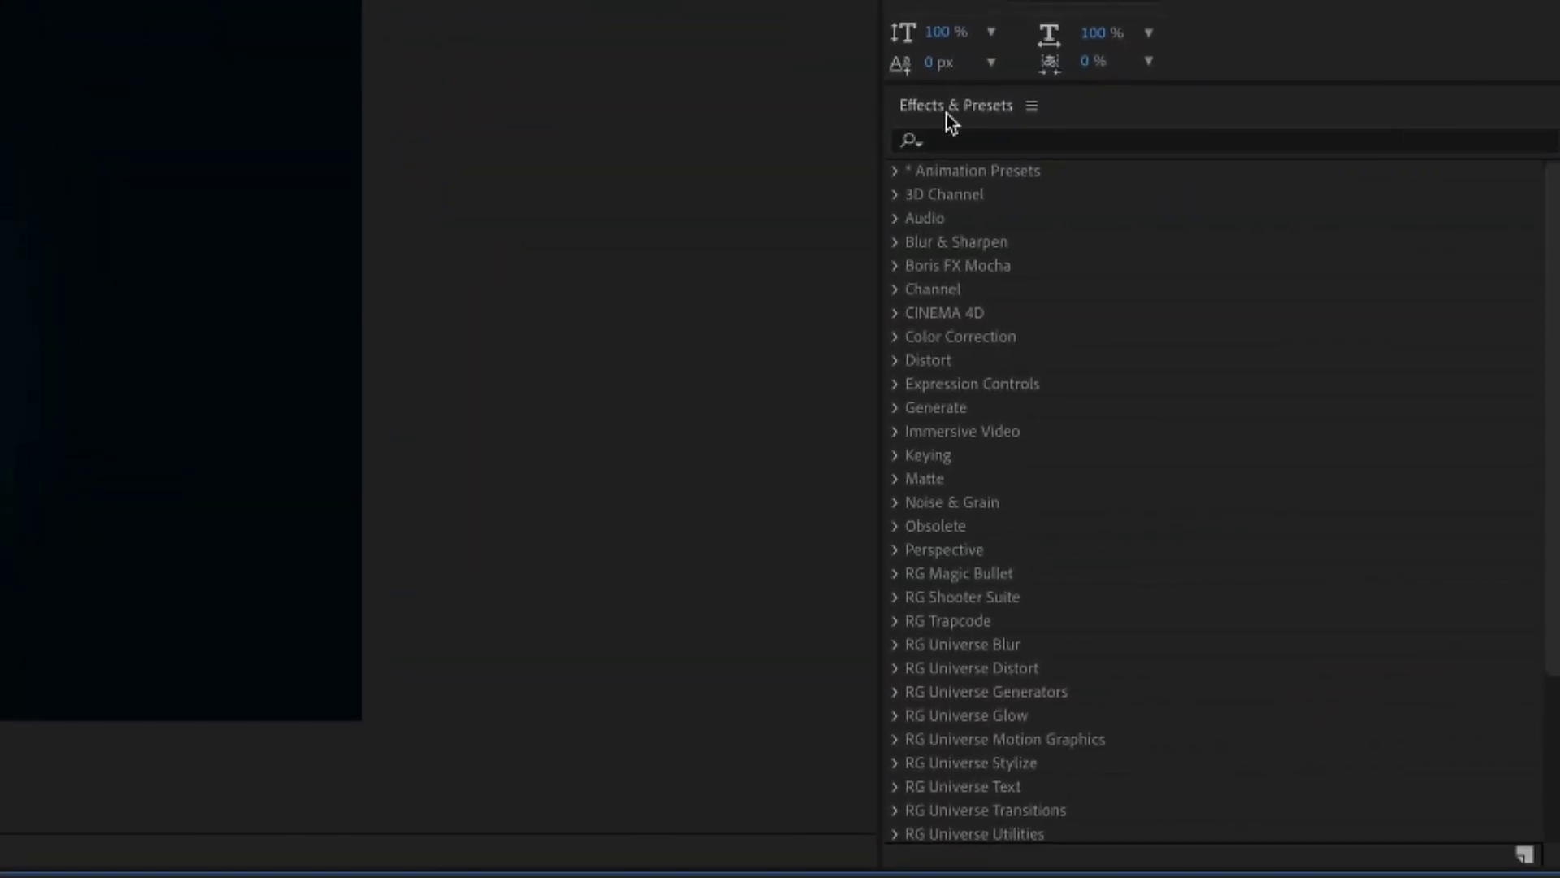
click(965, 139)
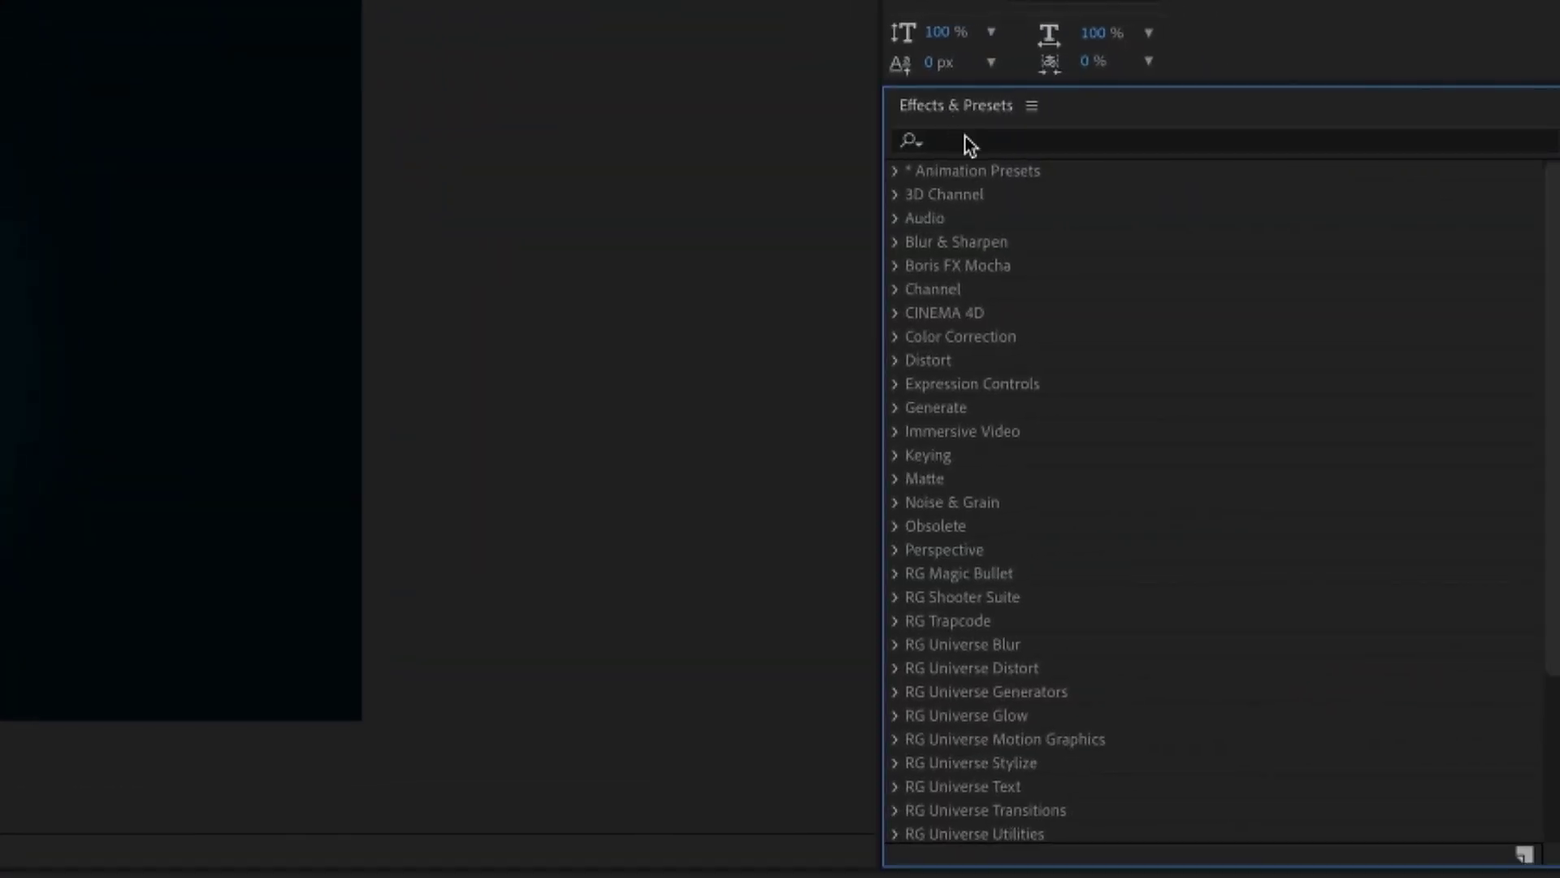
click(908, 171)
click(920, 218)
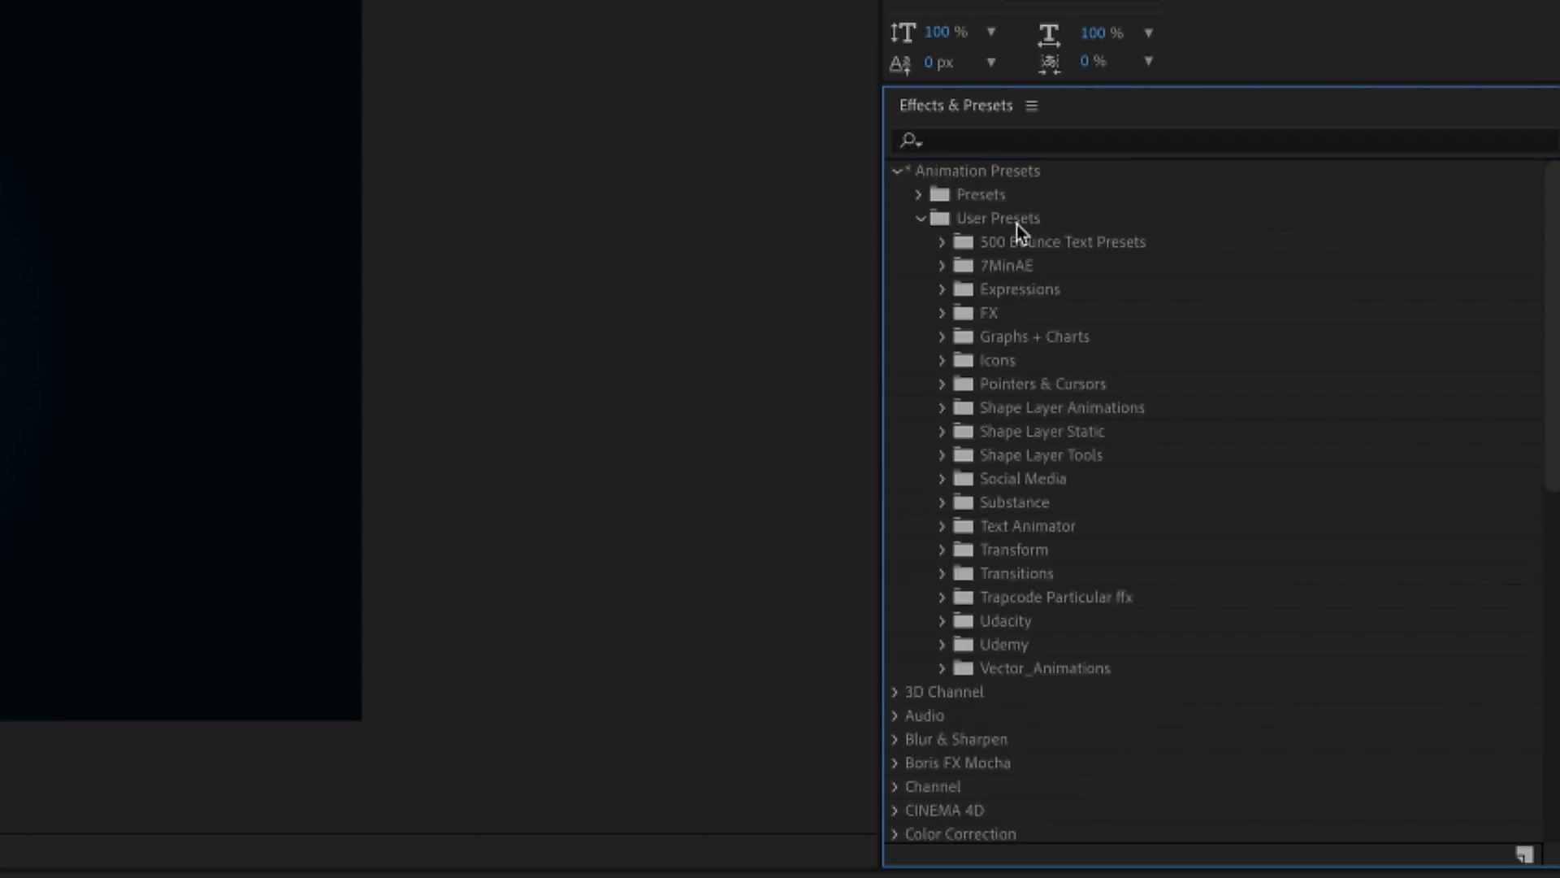
click(944, 266)
click(1037, 294)
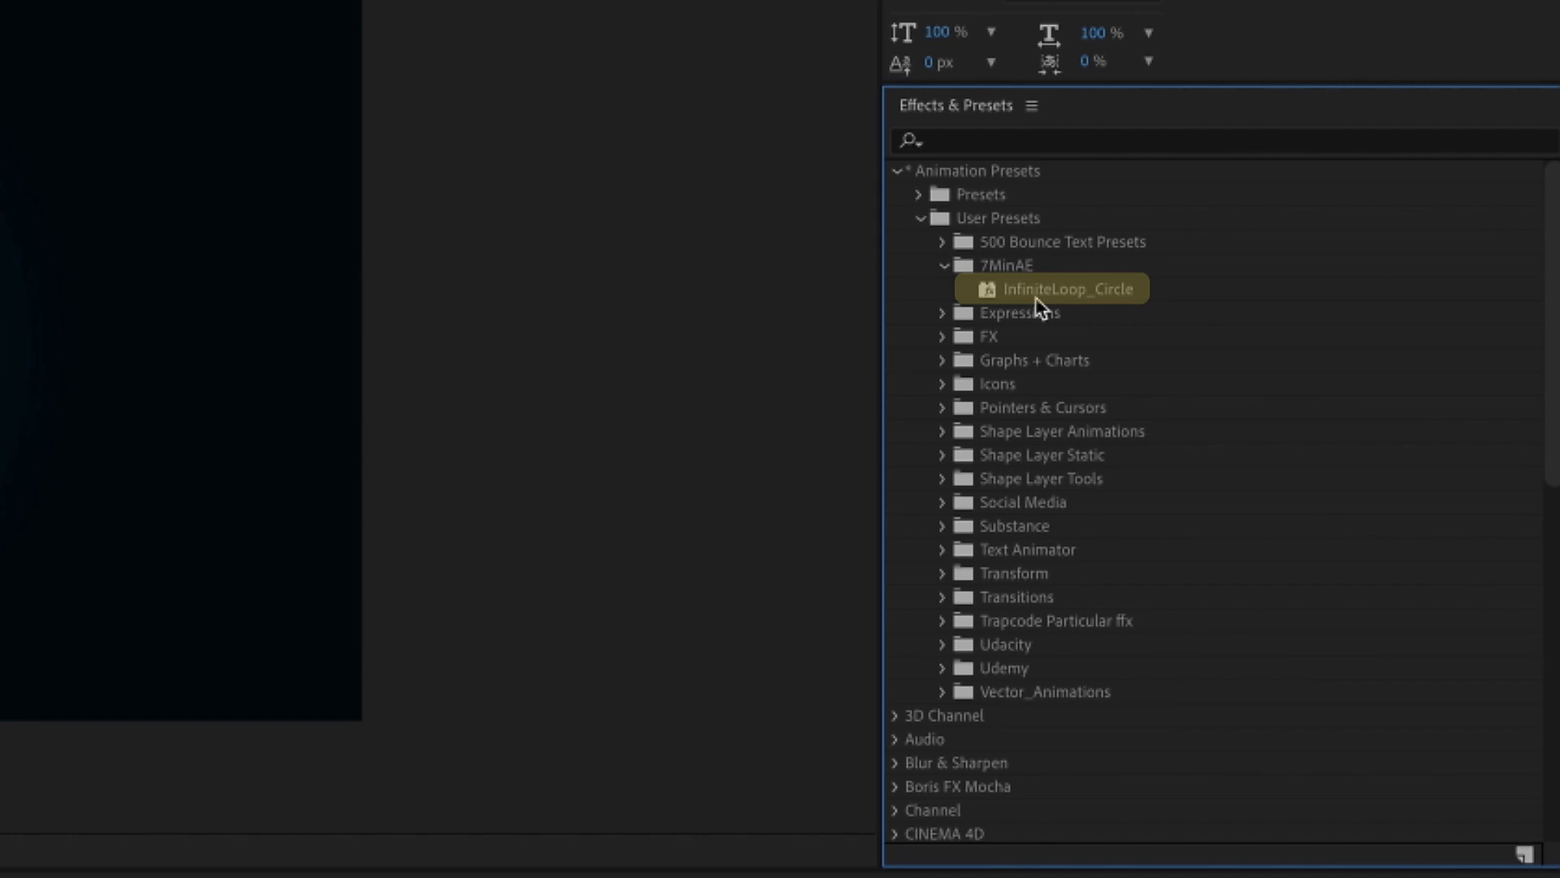
double_click(1008, 298)
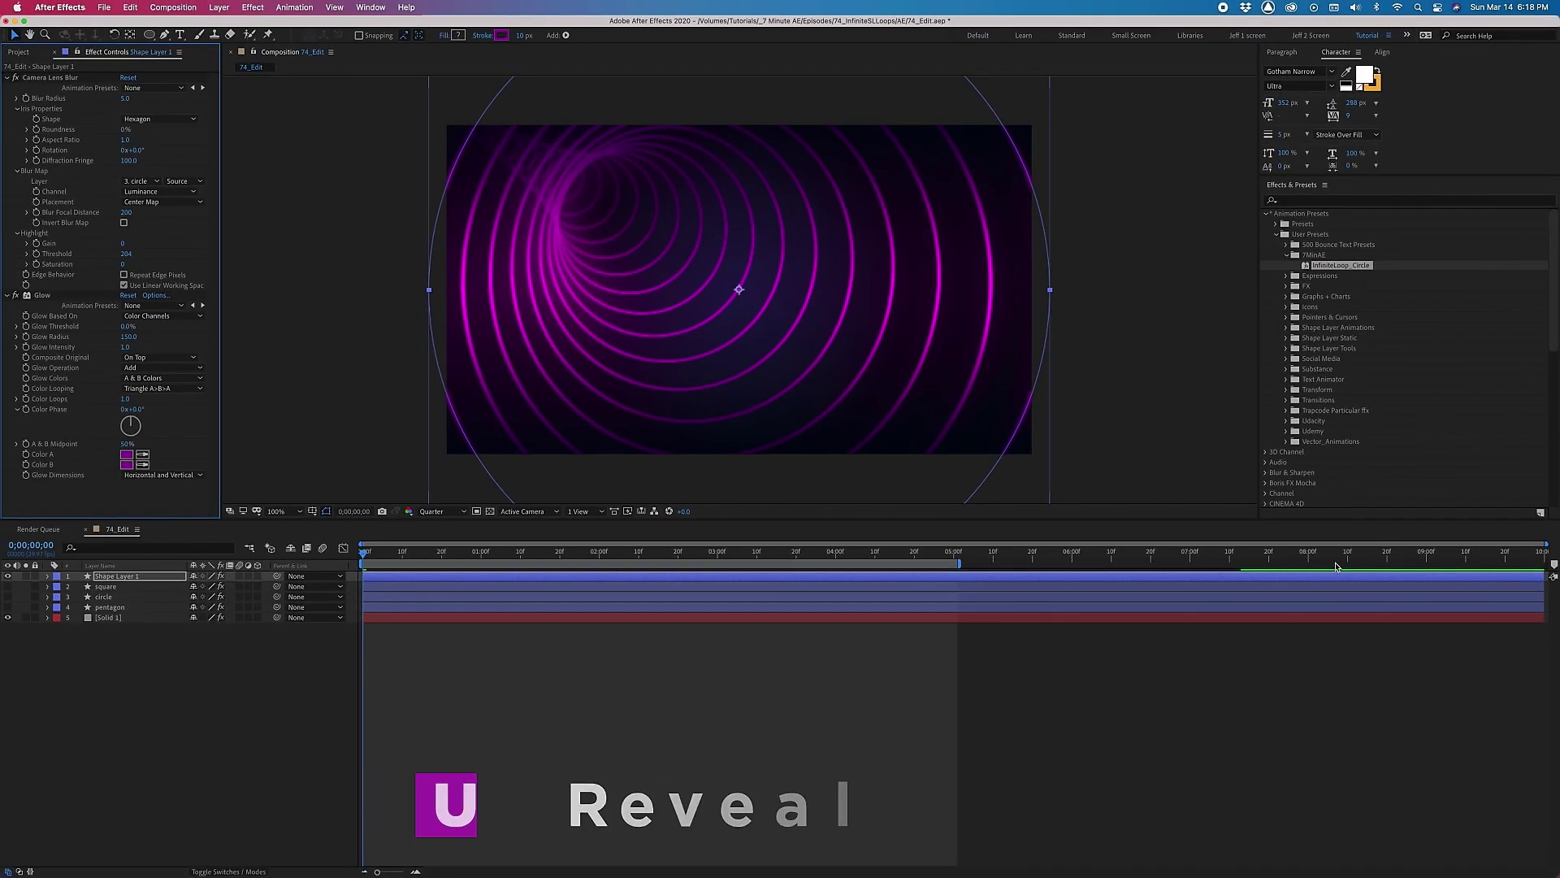
Step: Reveal the keyframes of Shape Layer 1, collapse its Camera Lens Blur and Glow effects, and examine the layer's properties
key(u)
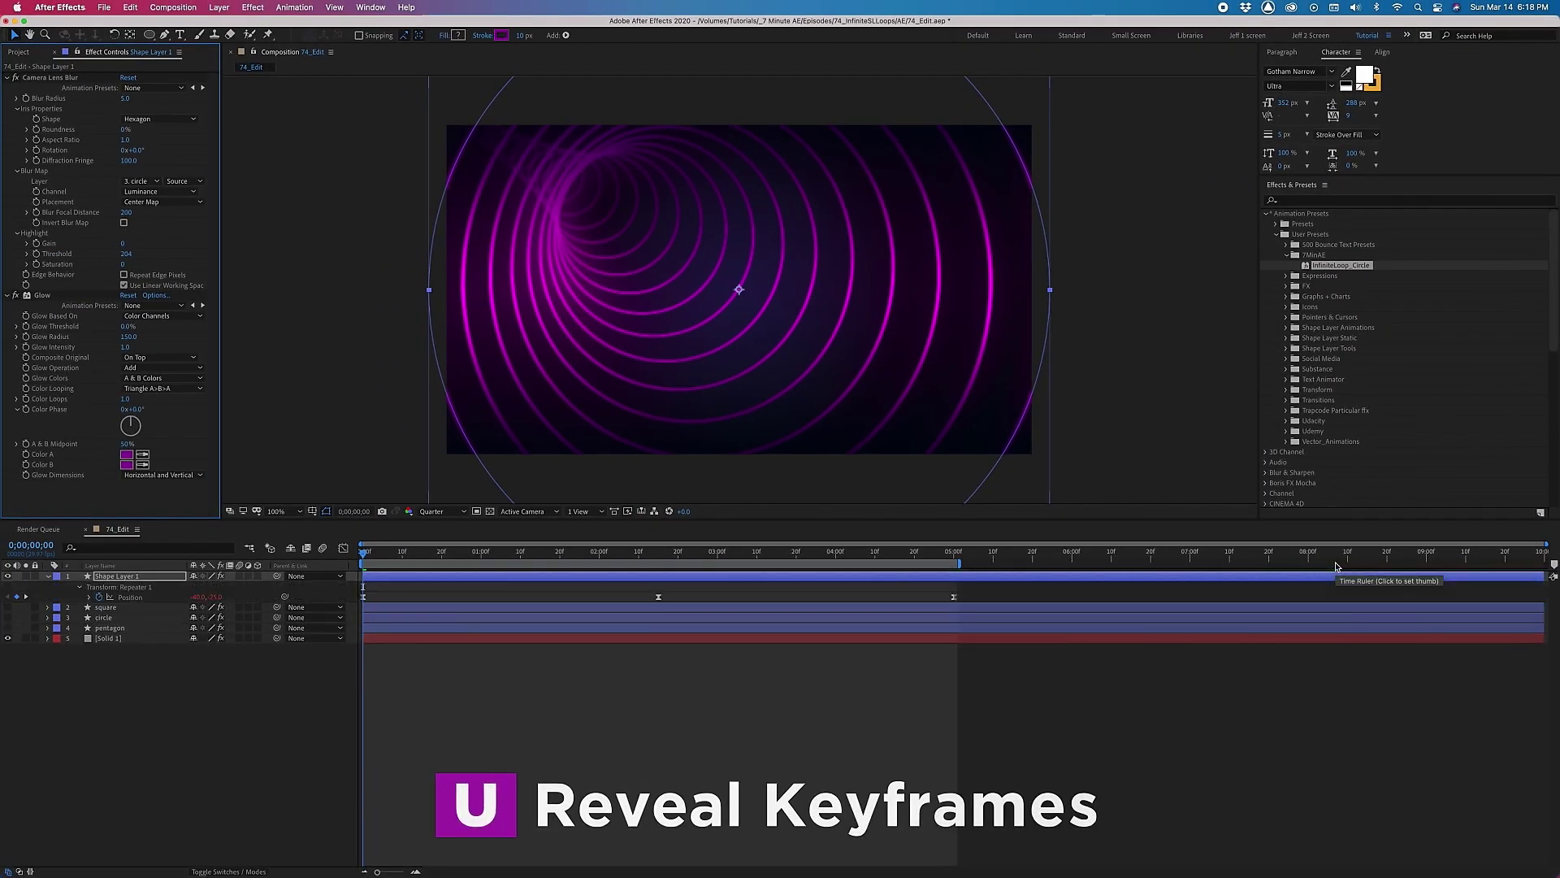
click(7, 77)
click(7, 88)
click(47, 576)
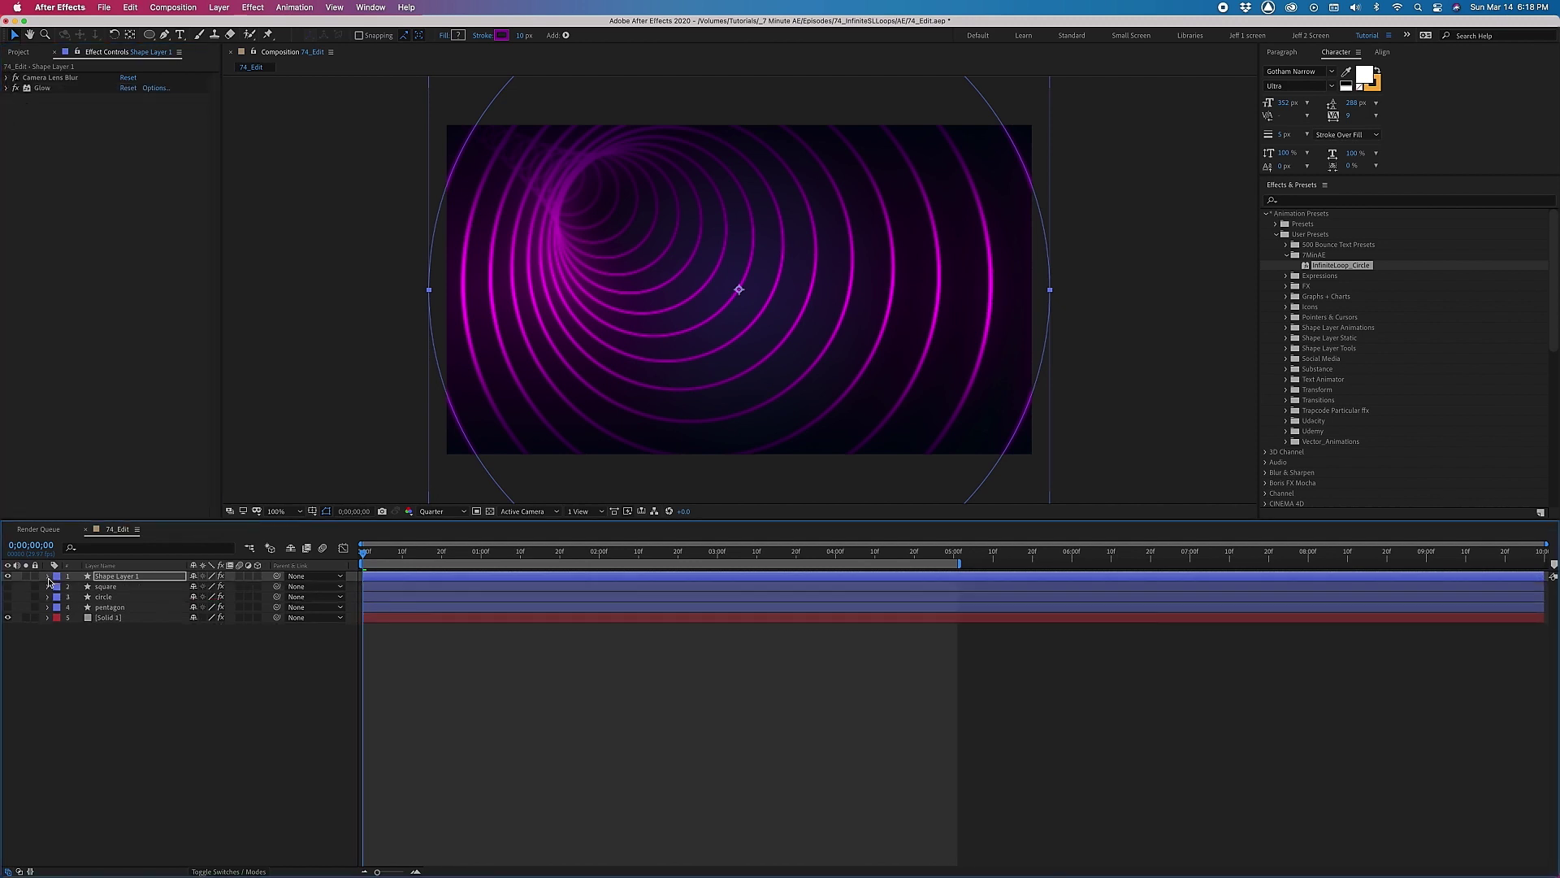
click(48, 577)
click(58, 734)
click(66, 752)
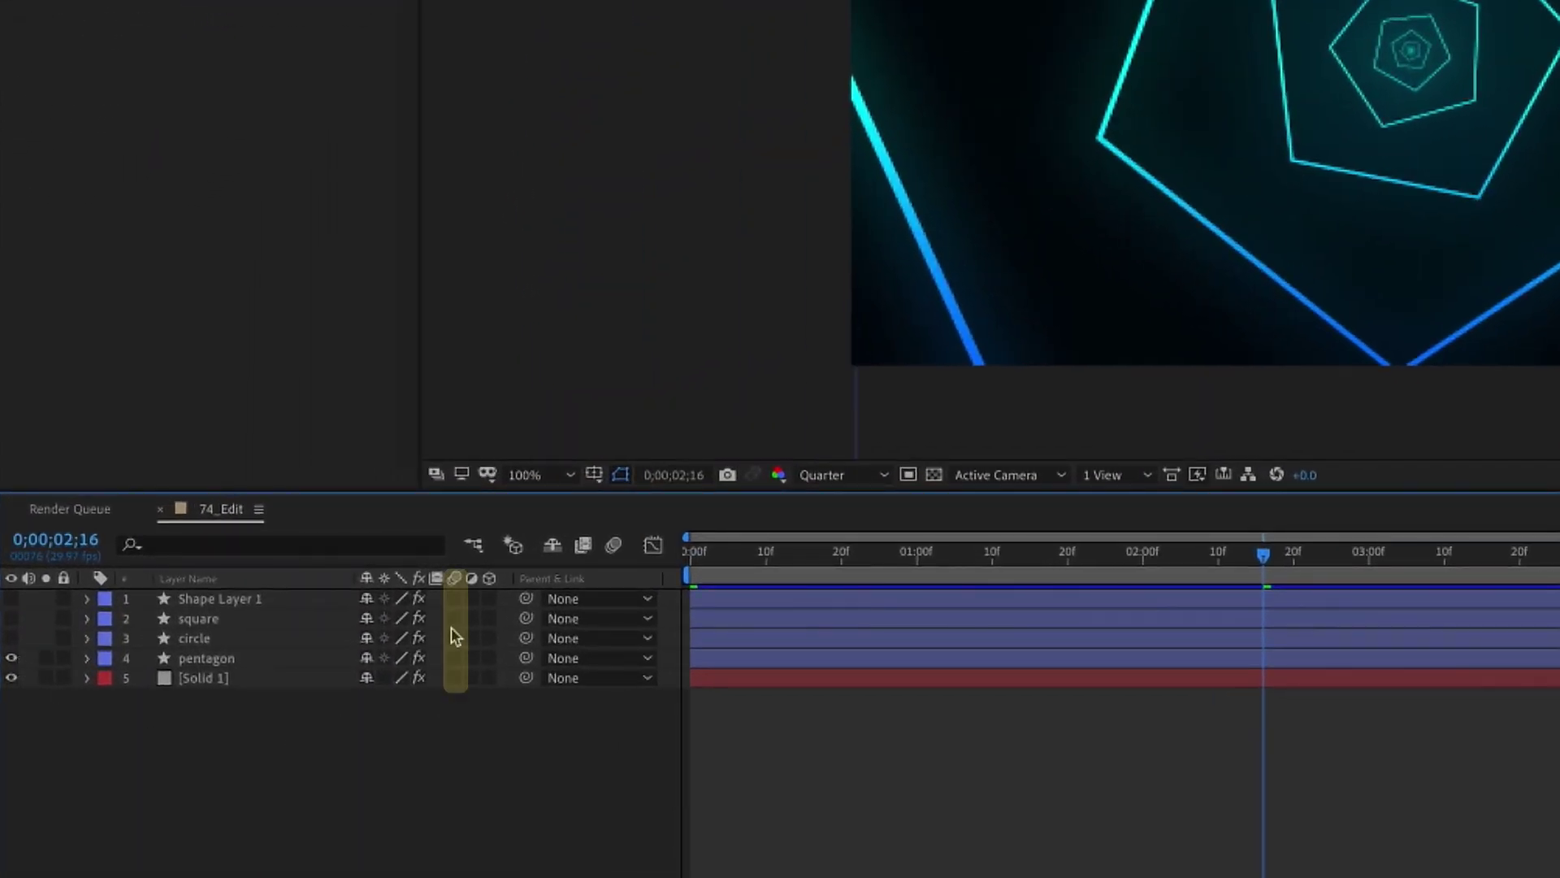
Step: Turn on motion blur for all five layers and enable it for the composition
drag(455, 600, 463, 695)
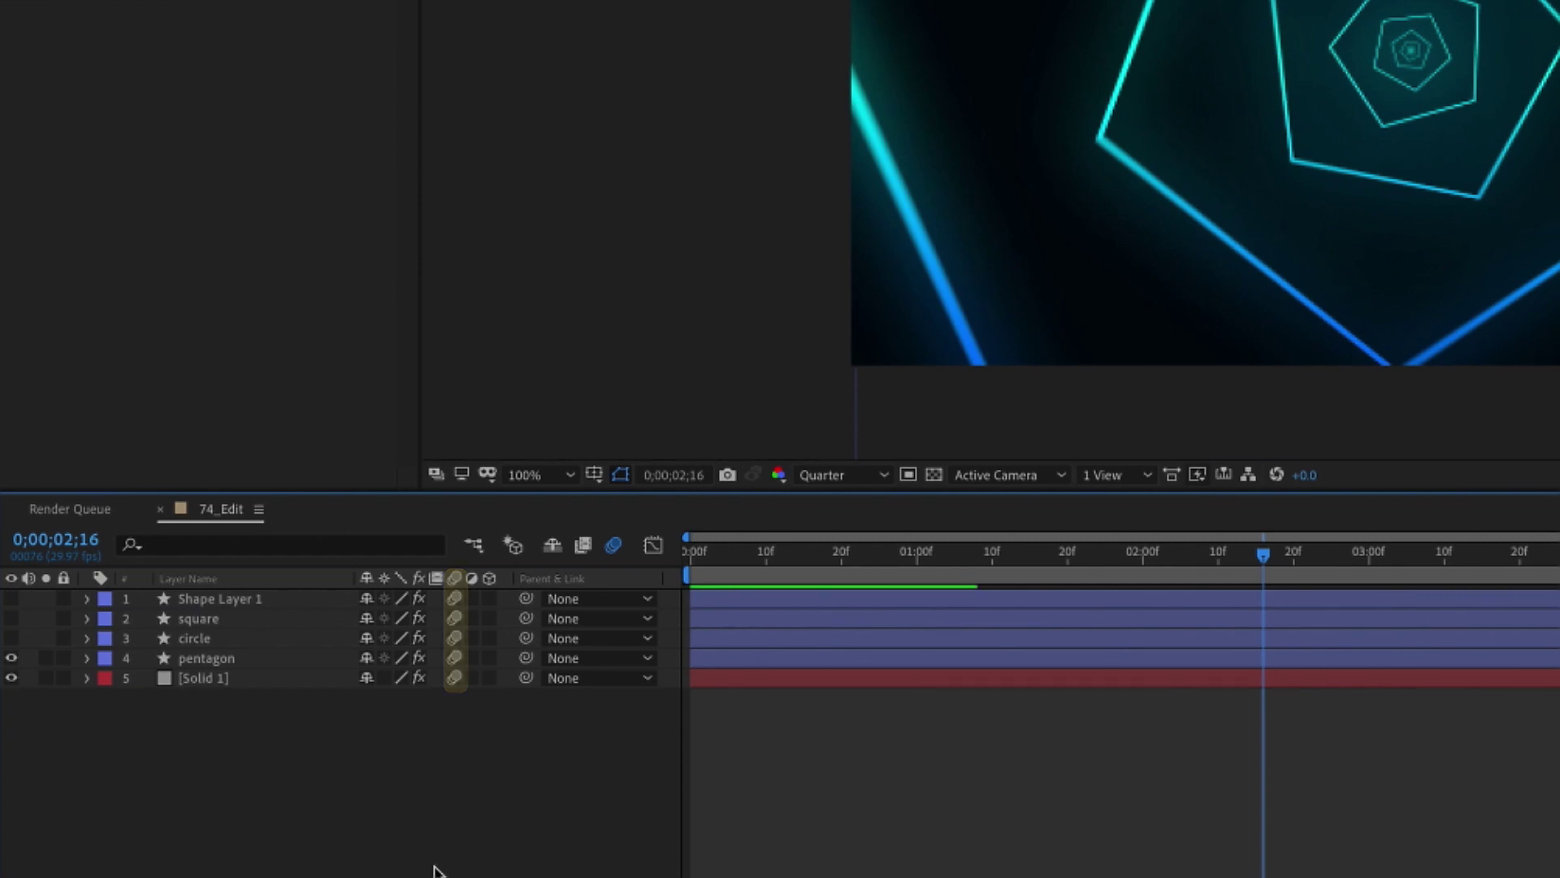